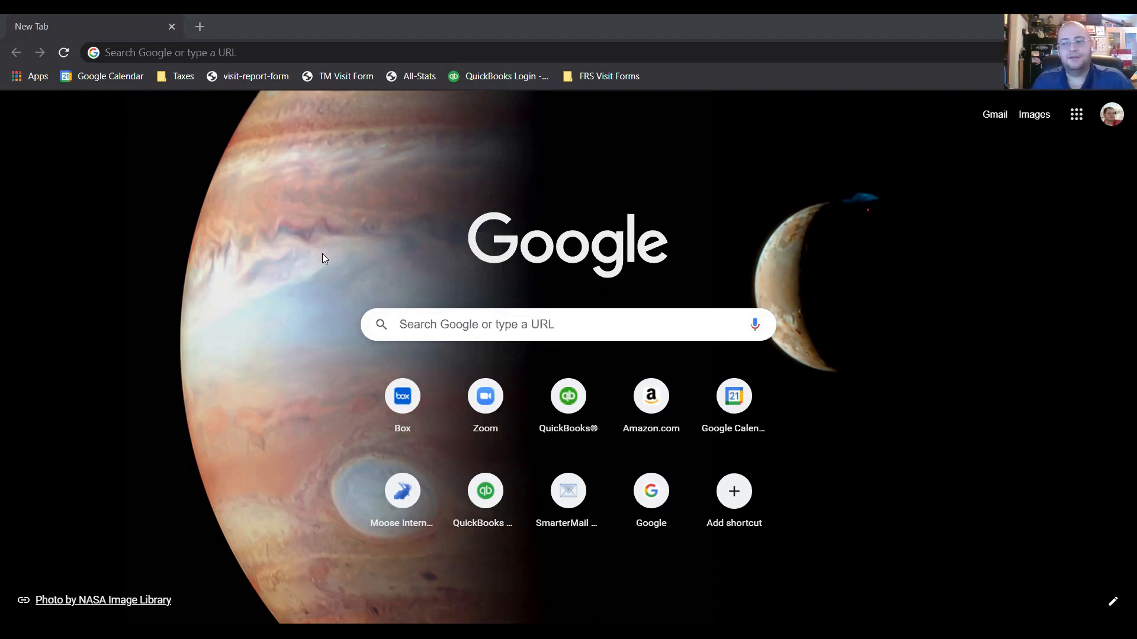
# - Load quickbooks.com in a new Chrome tab
pyautogui.click(156, 57)
pyautogui.write('quickbooks.')
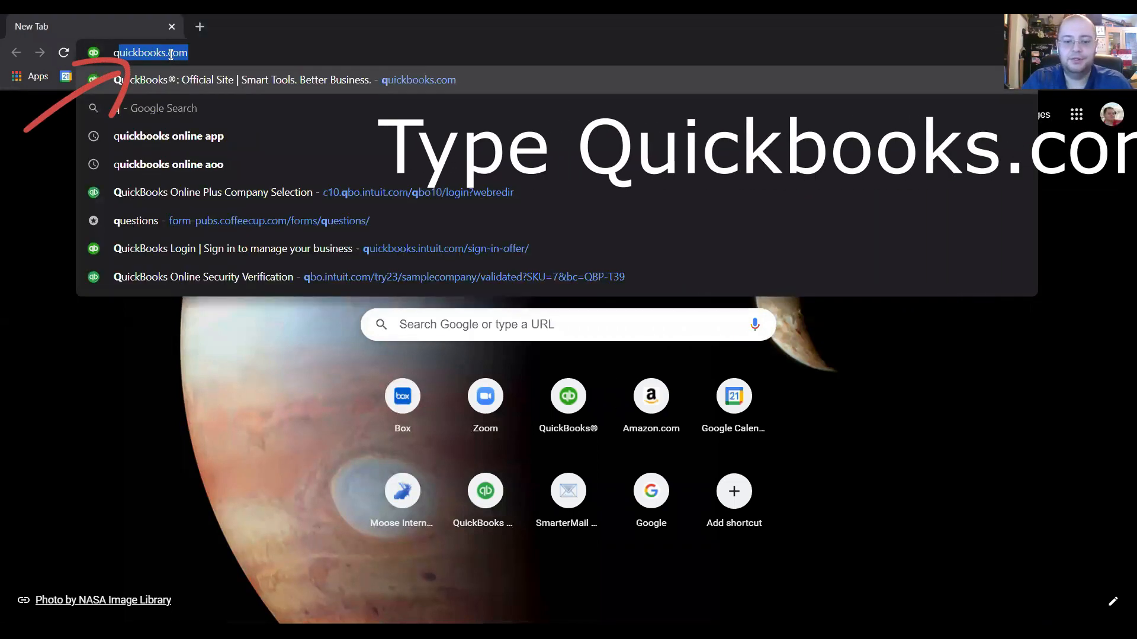
pyautogui.write('com')
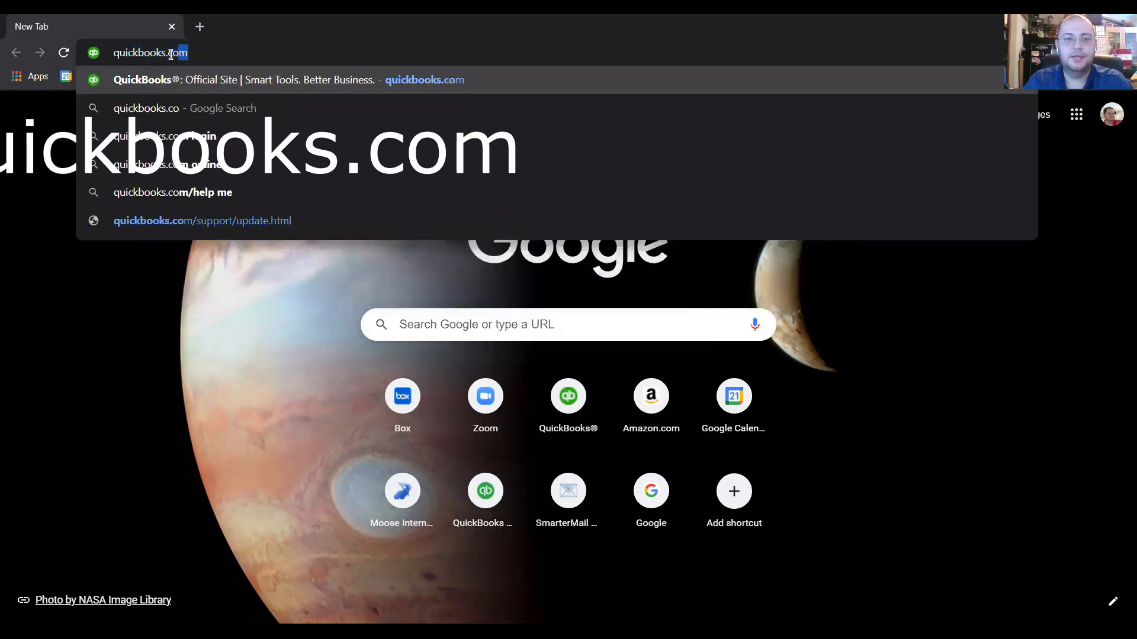
pyautogui.press('Return')
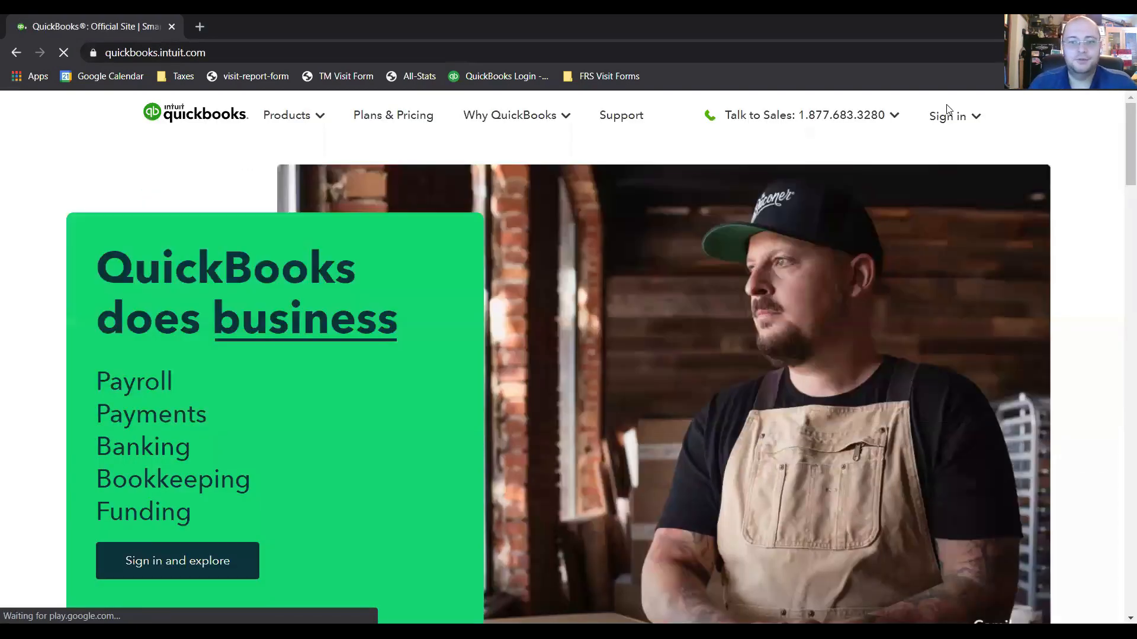
# - Bring up the product sign-in options from Sign in in the top navigation
pyautogui.moveTo(948, 116)
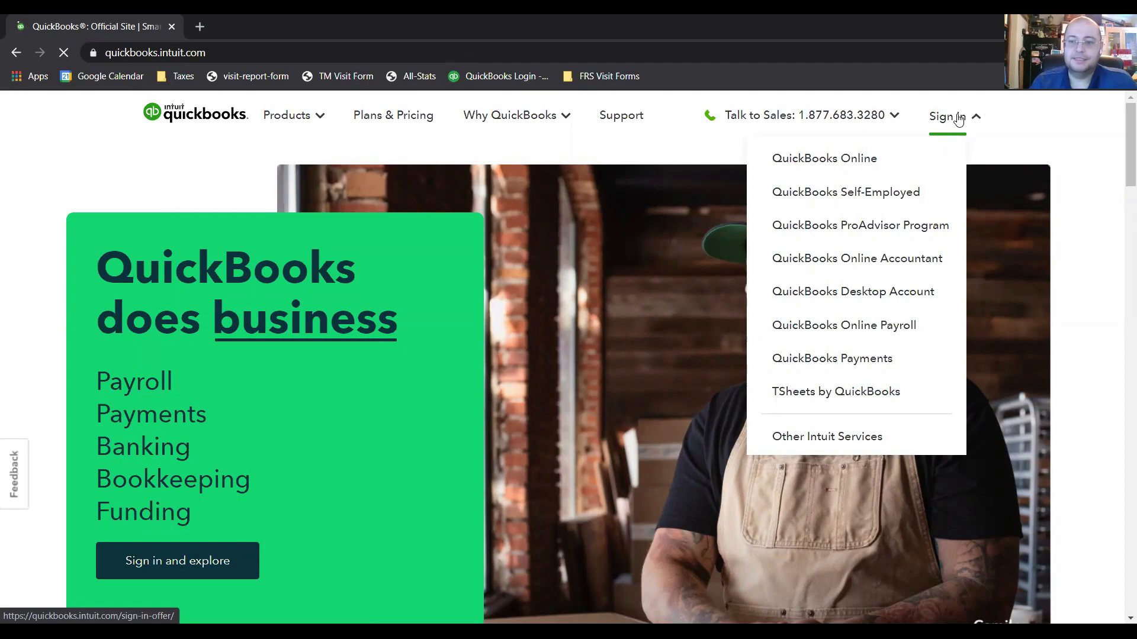
pyautogui.click(957, 117)
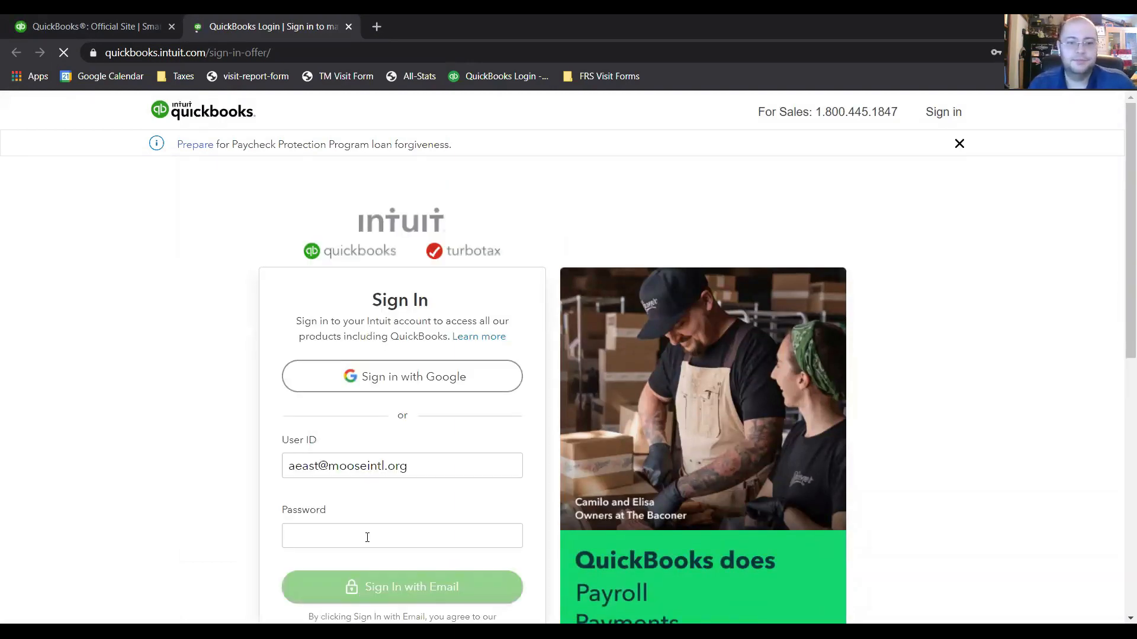
# - Sign in with the account password and open the Jefferson Moose Lodge 9999 company file
pyautogui.click(367, 537)
pyautogui.hotkey('ctrl', 'v')
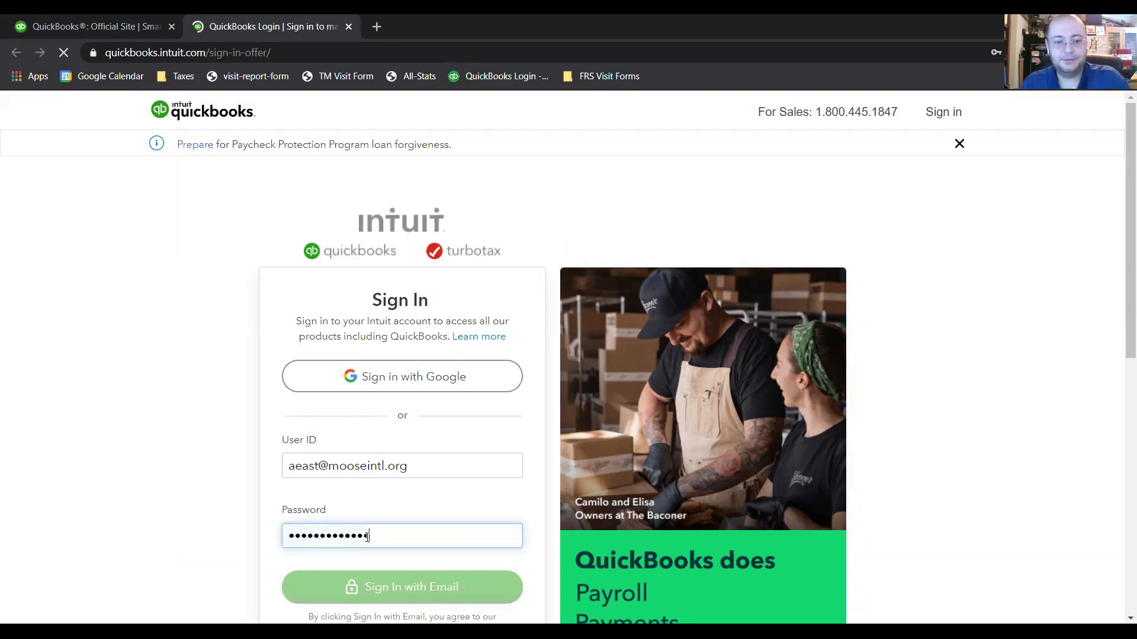
pyautogui.hotkey('ctrl', 'a')
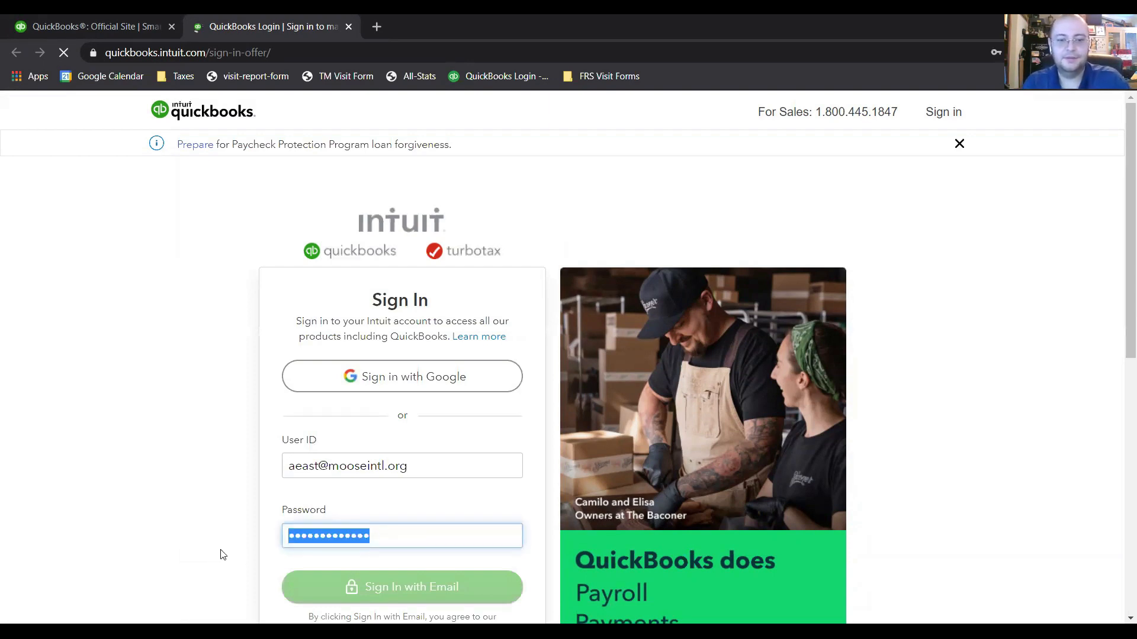
pyautogui.write('•••••••••')
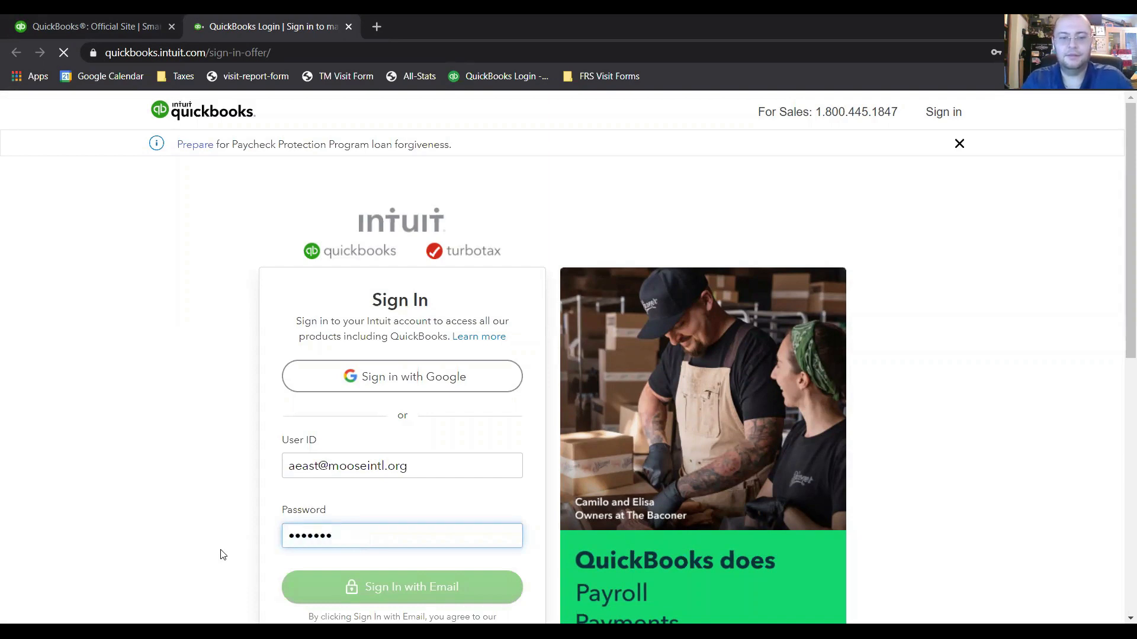
pyautogui.write('•••')
pyautogui.press('Return')
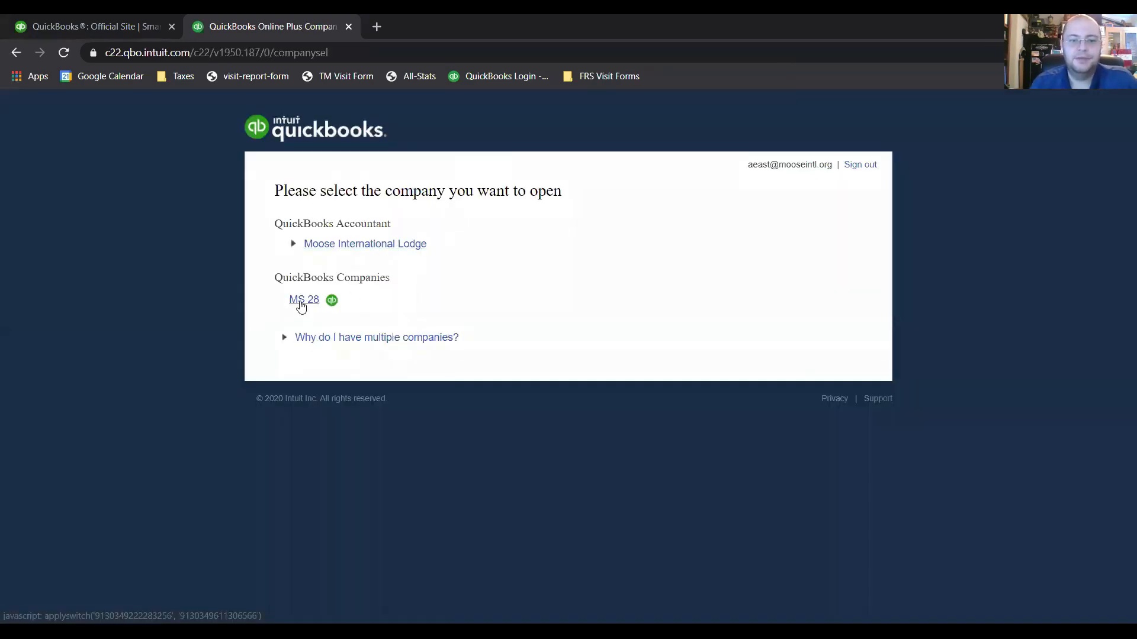
pyautogui.click(301, 306)
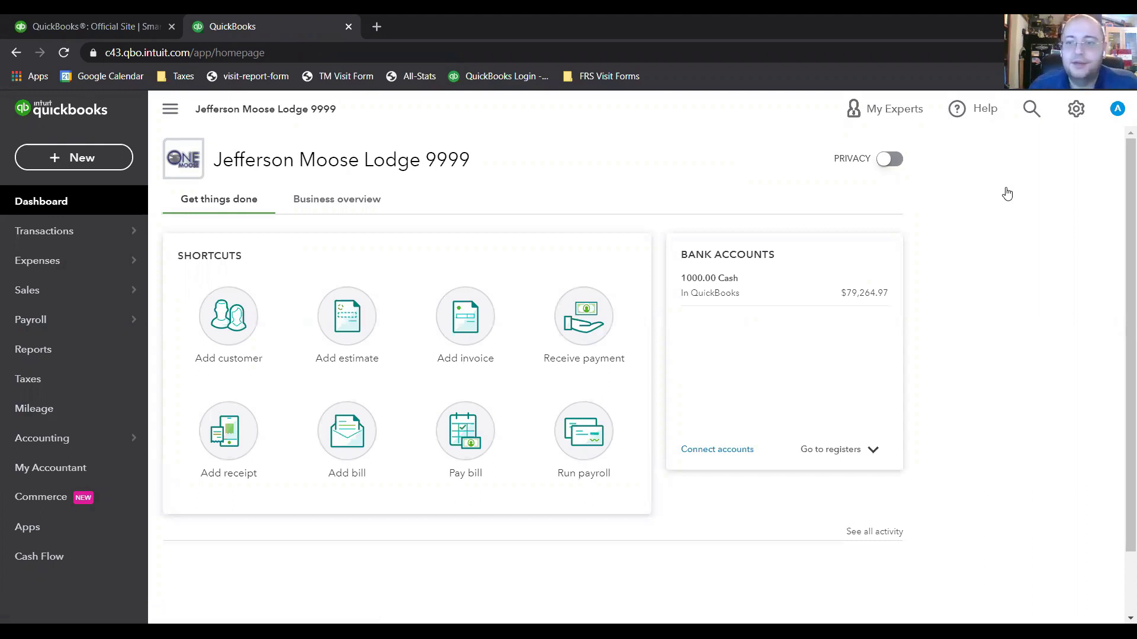
# - Show the Business overview with its $39,475 net income and $9,208 expenses summaries
pyautogui.click(1076, 113)
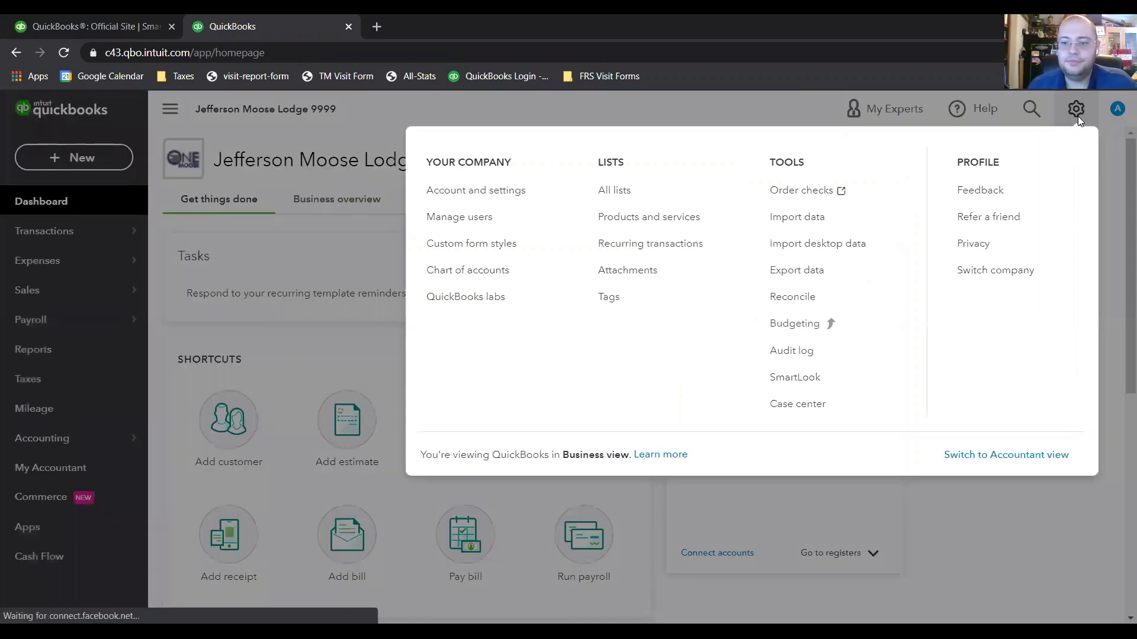
pyautogui.click(1110, 187)
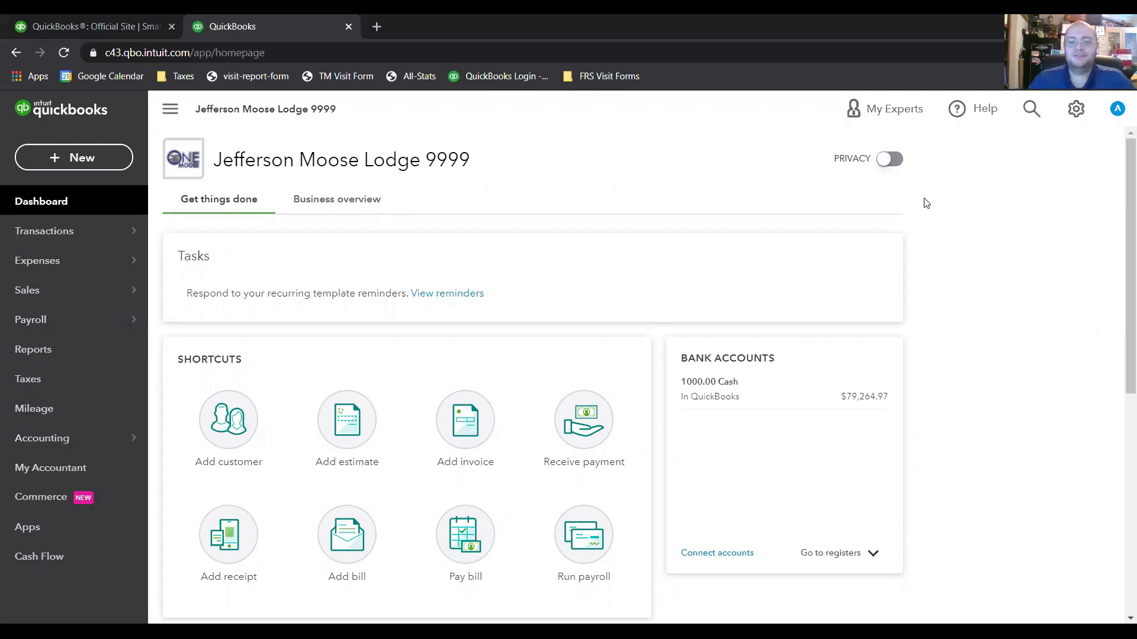
pyautogui.scroll(-2, 925, 201)
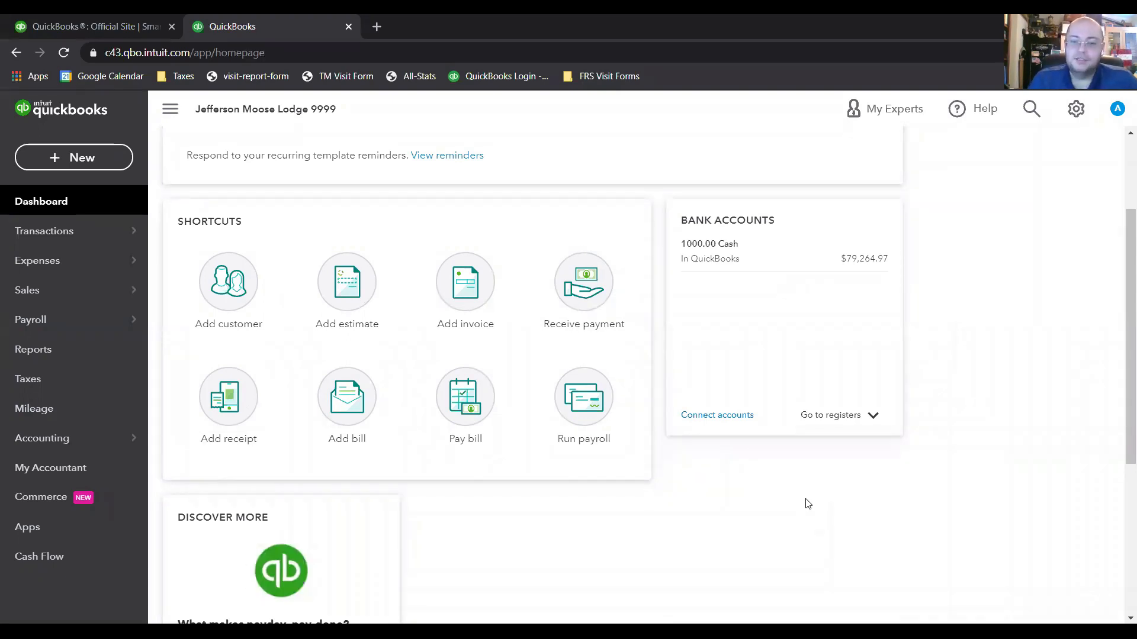
pyautogui.scroll(2, 727, 519)
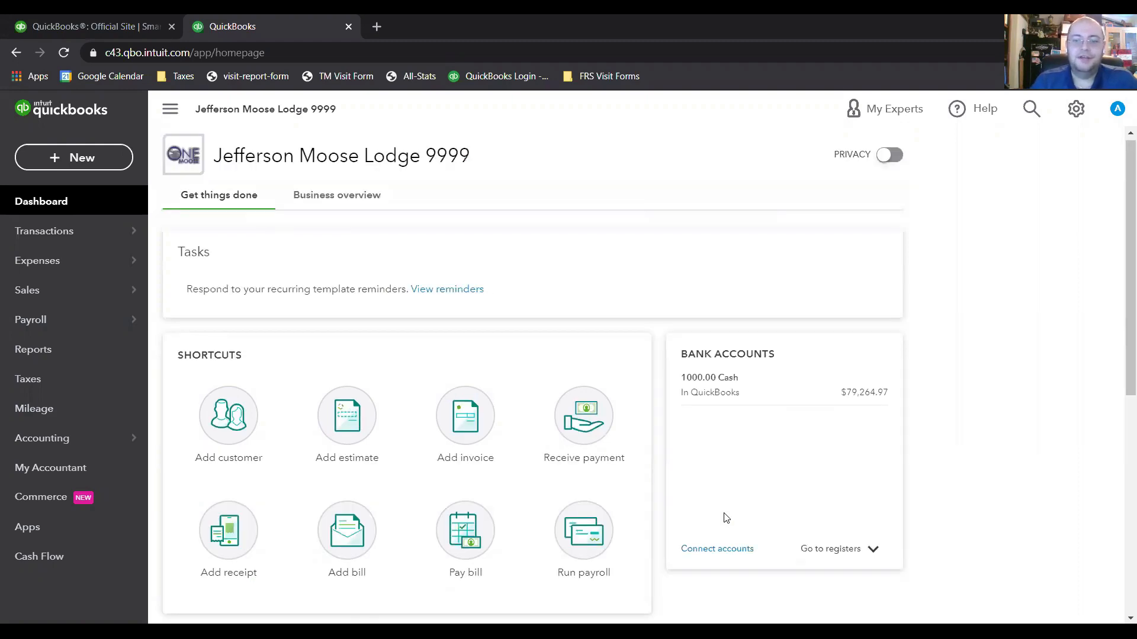
pyautogui.scroll(-5, 727, 518)
pyautogui.scroll(5, 727, 518)
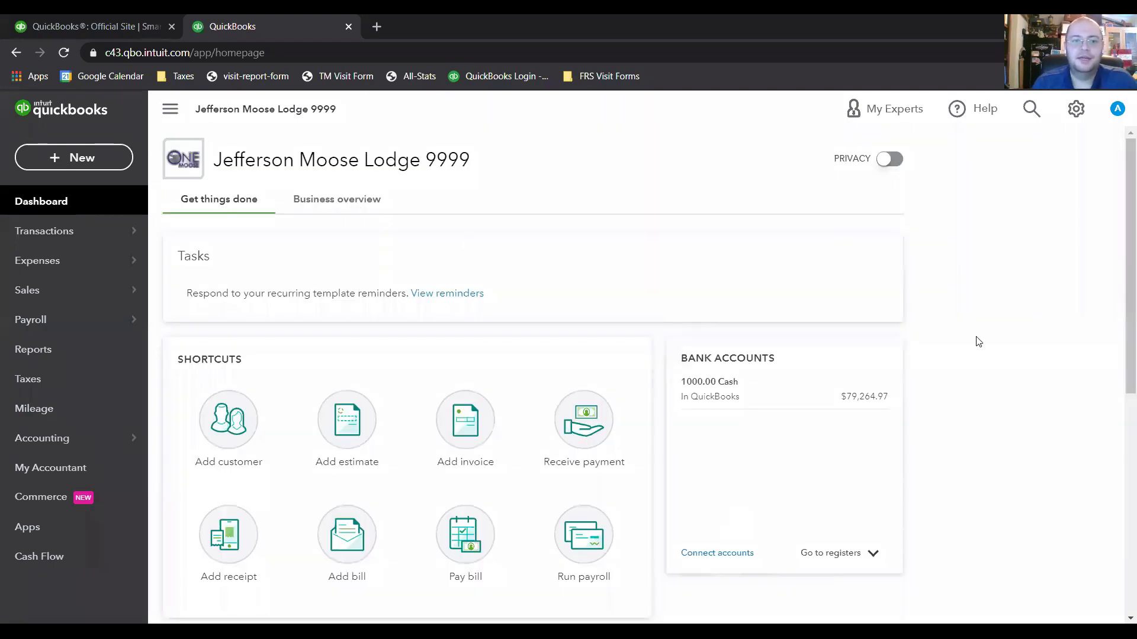
pyautogui.click(321, 207)
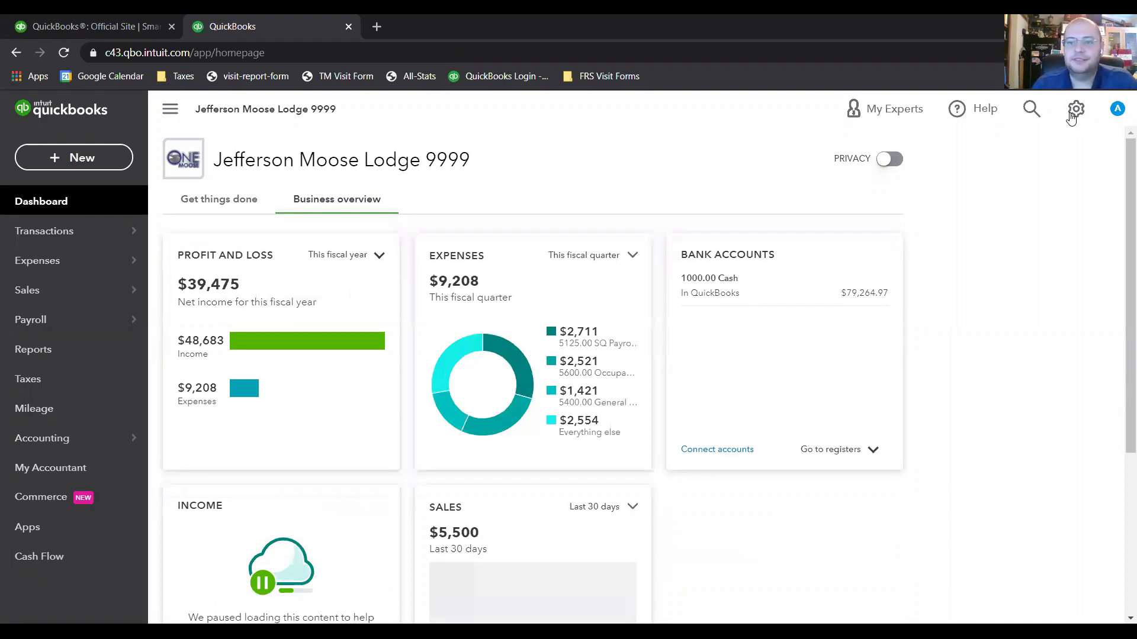
pyautogui.click(1073, 114)
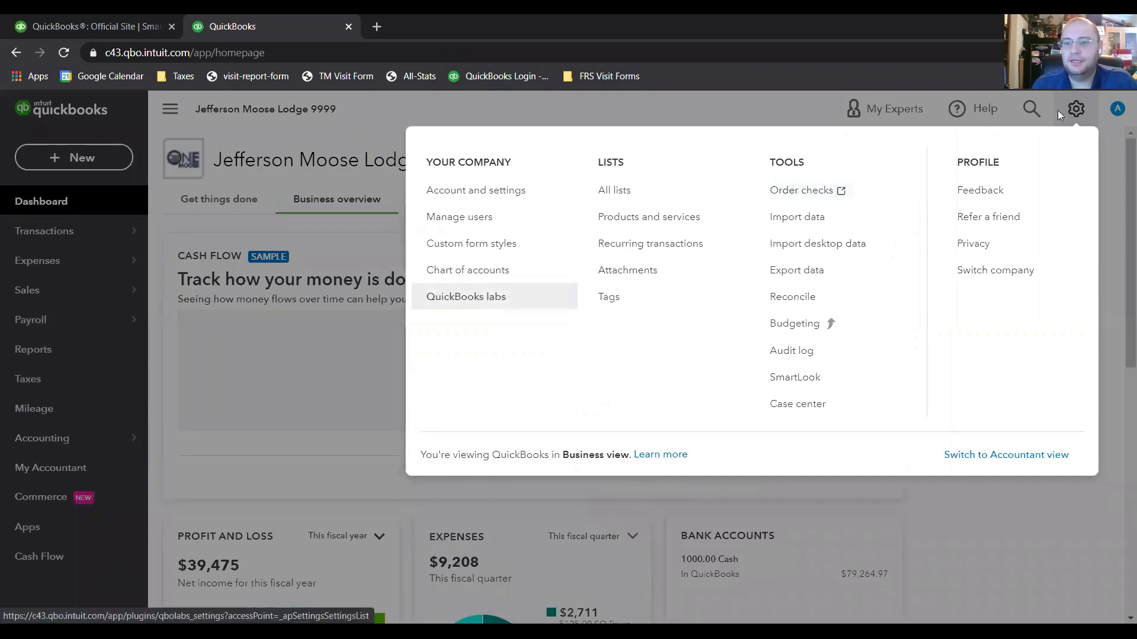
pyautogui.click(481, 301)
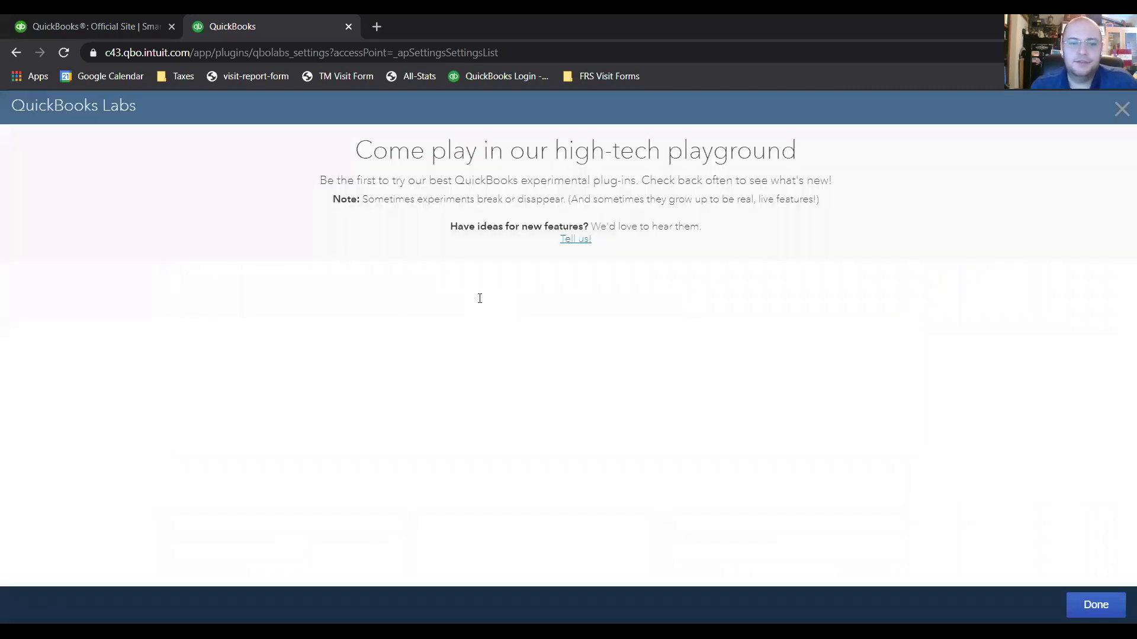
pyautogui.scroll(-2, 157, 361)
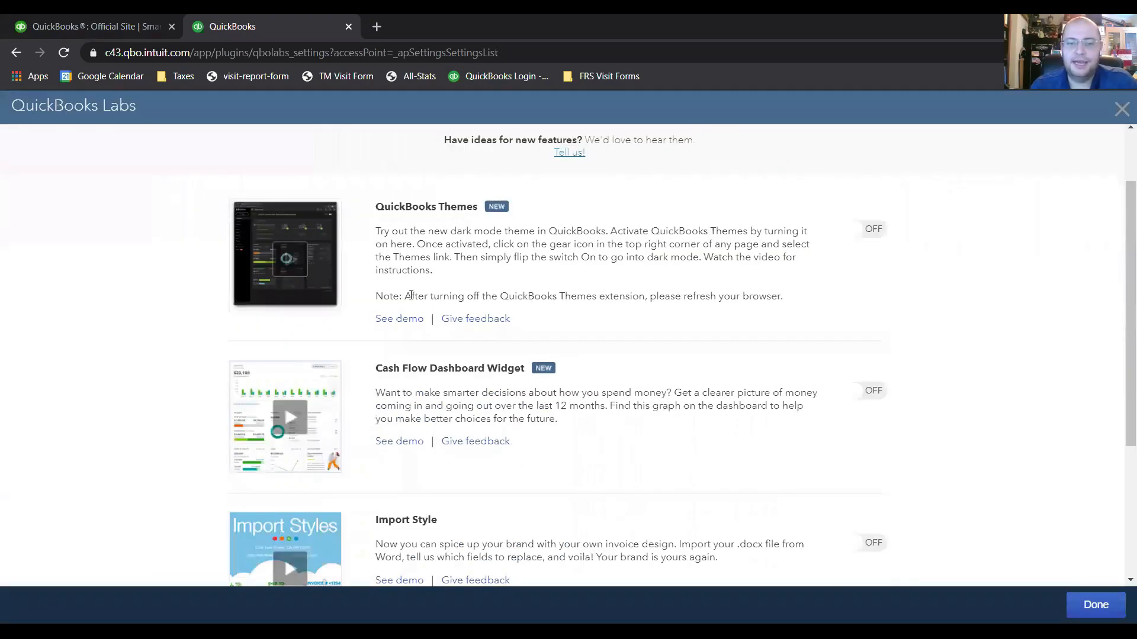
pyautogui.scroll(-2, 411, 295)
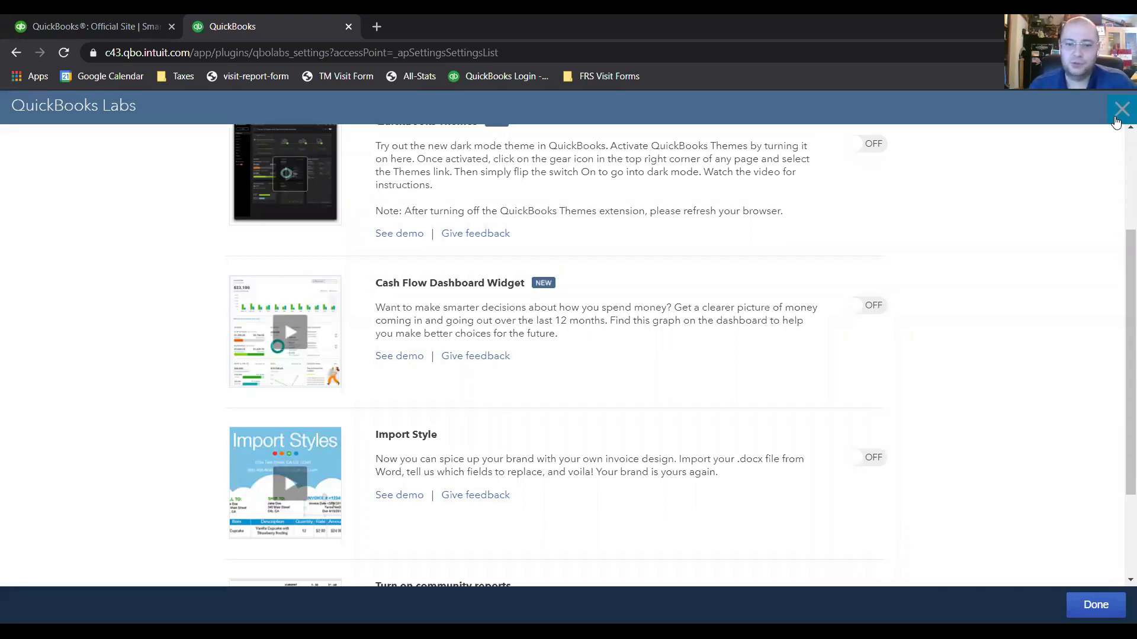
pyautogui.click(1118, 116)
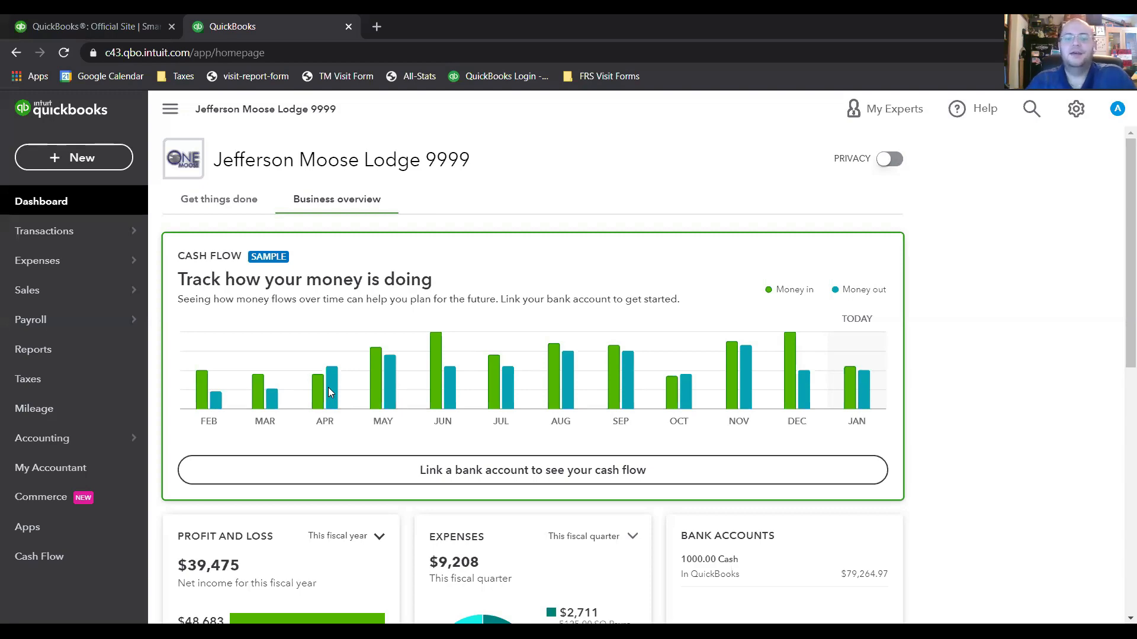
pyautogui.scroll(-3, 330, 392)
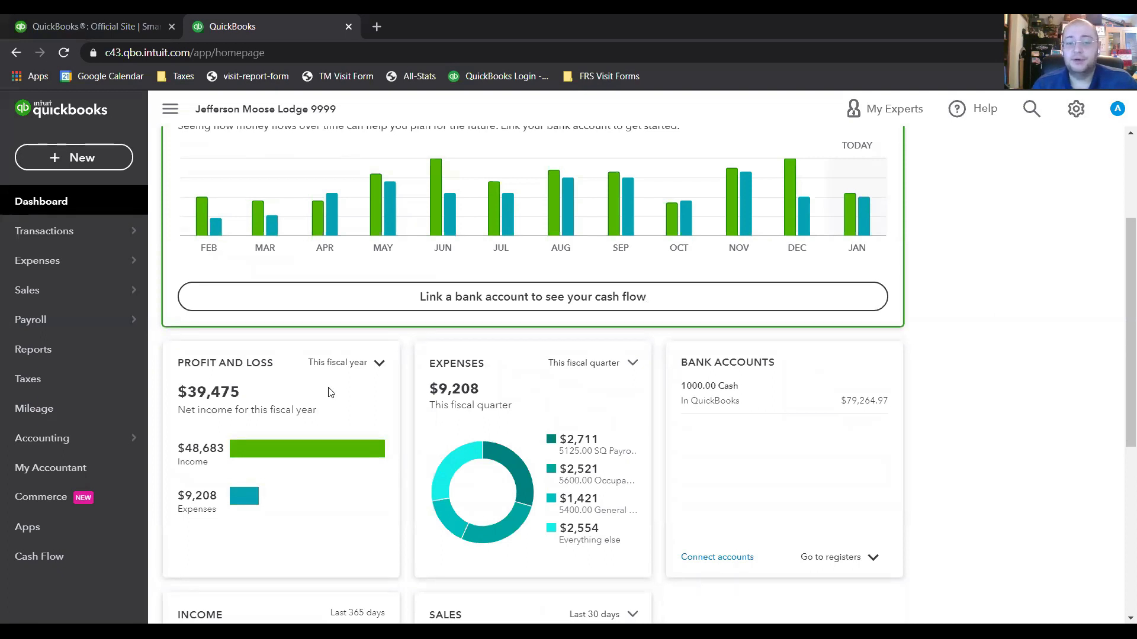
pyautogui.scroll(-2, 330, 392)
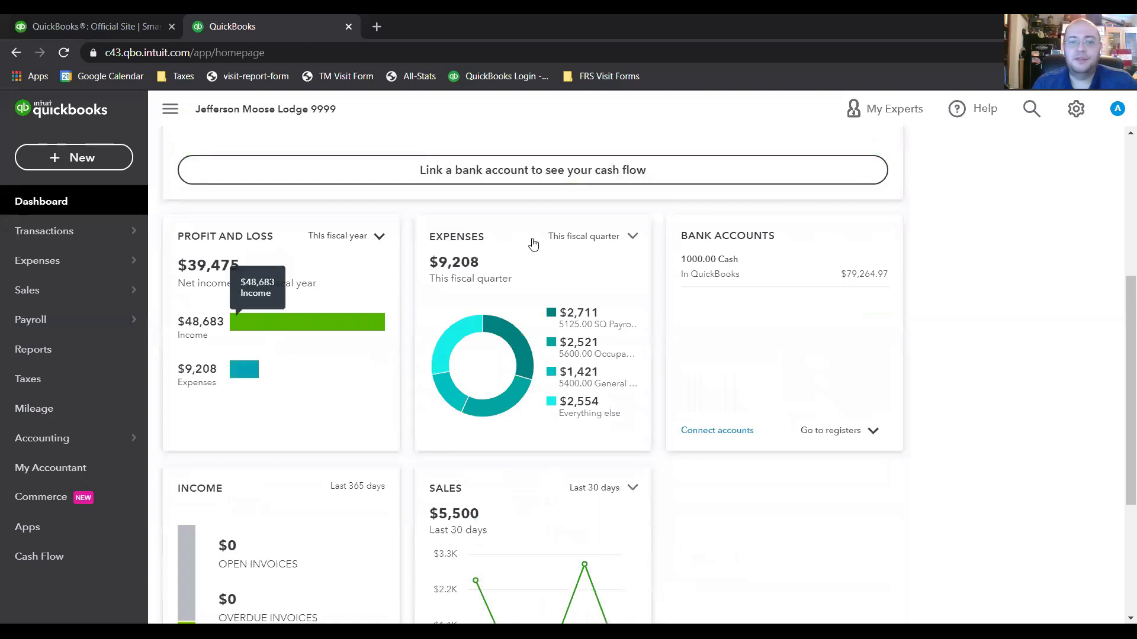
pyautogui.scroll(-1, 202, 467)
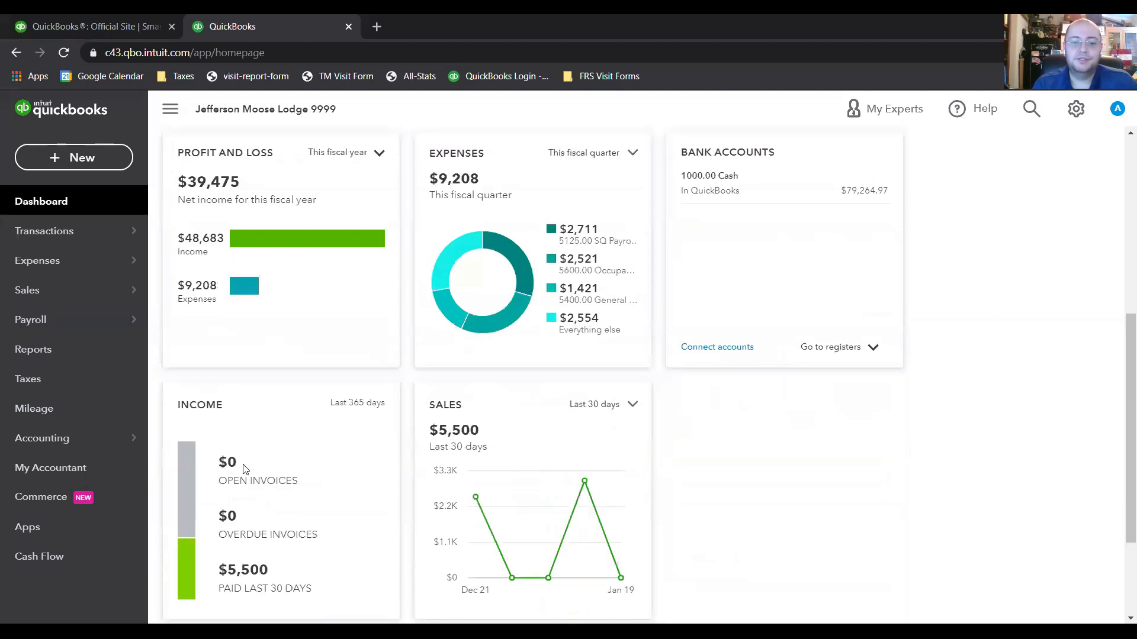
pyautogui.click(380, 155)
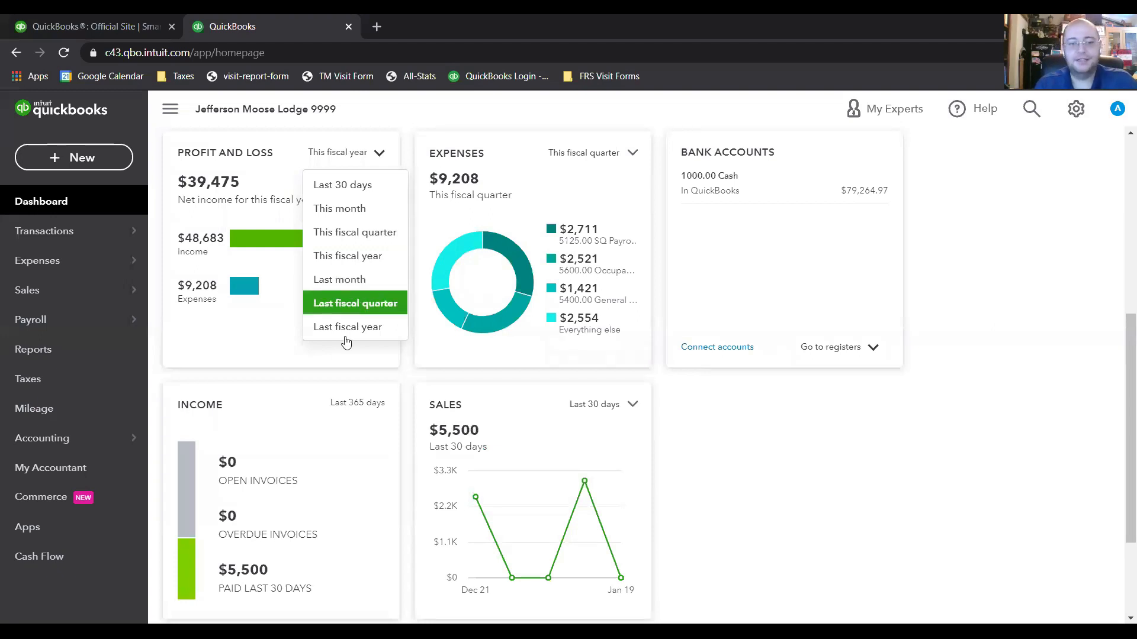
pyautogui.click(272, 320)
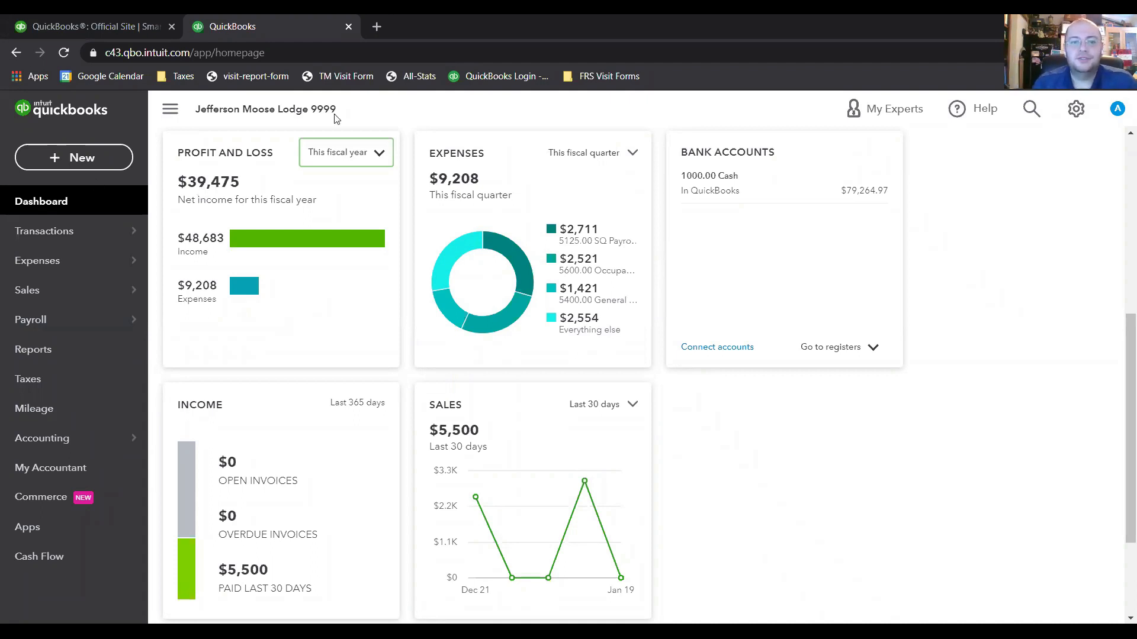
pyautogui.click(633, 154)
pyautogui.click(633, 154)
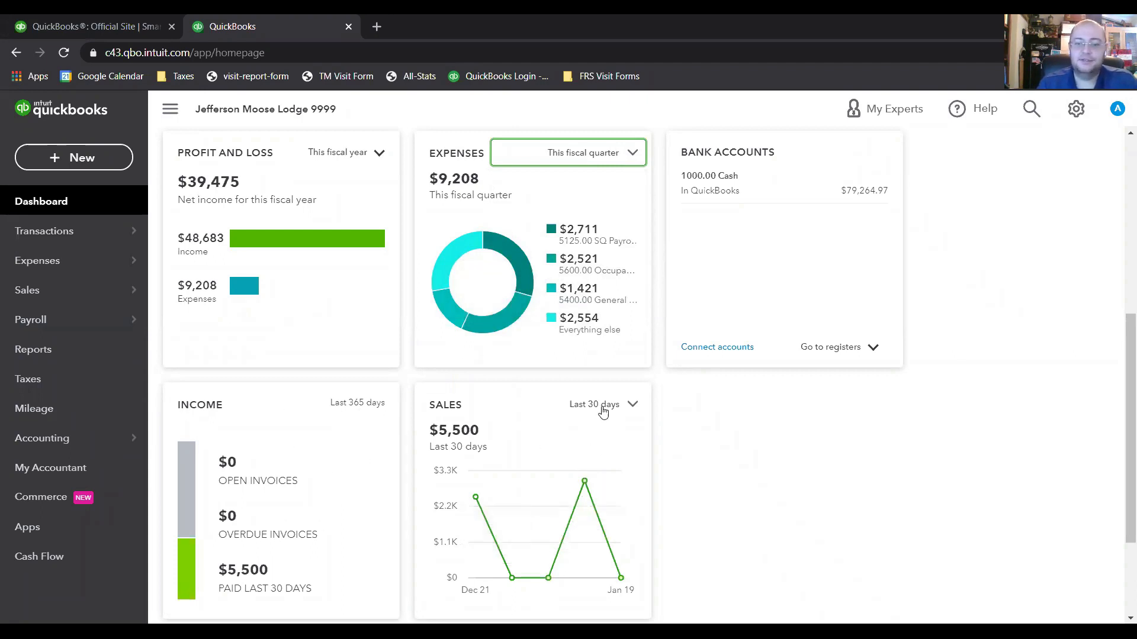
pyautogui.click(629, 409)
pyautogui.click(629, 409)
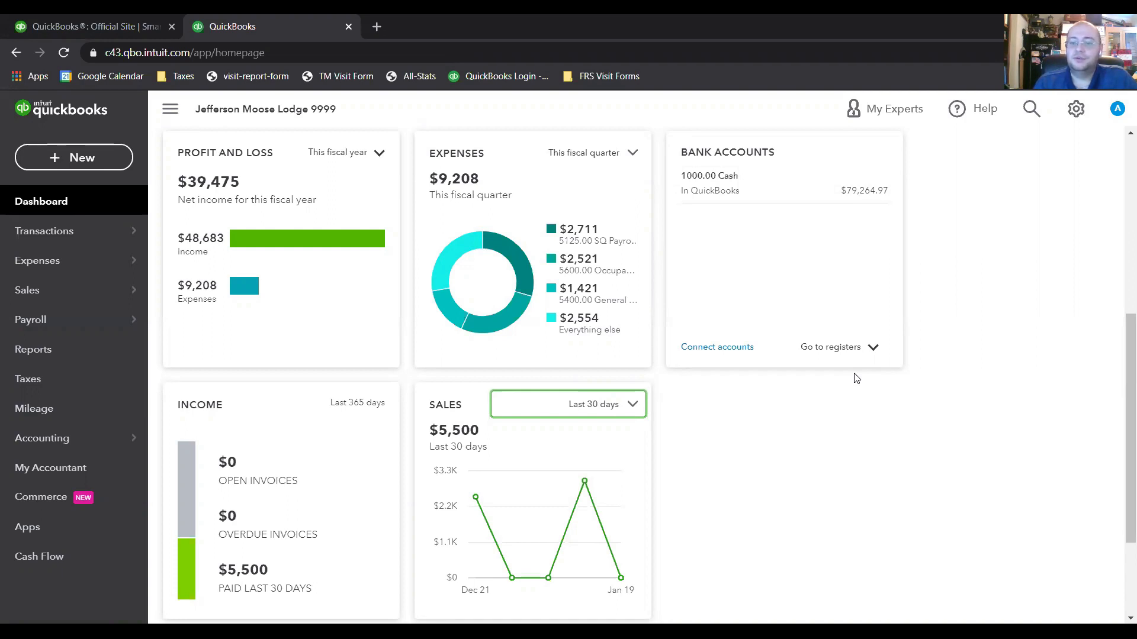
# - Open the 1000.00 Cash register from the Bank Accounts card's Go to registers list
pyautogui.click(853, 348)
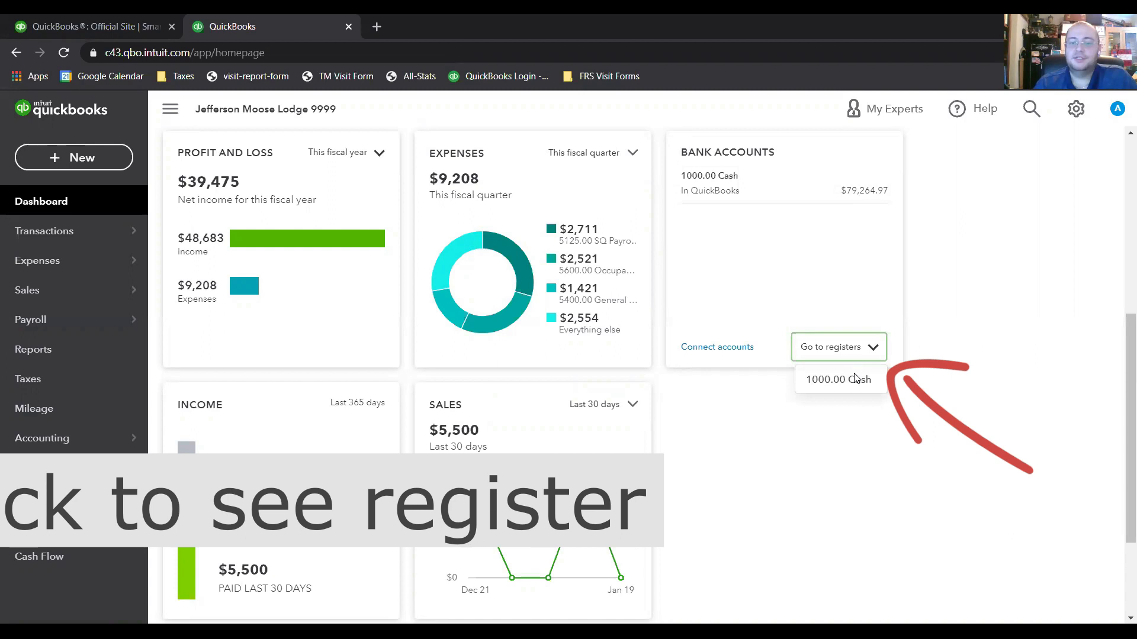
pyautogui.click(855, 379)
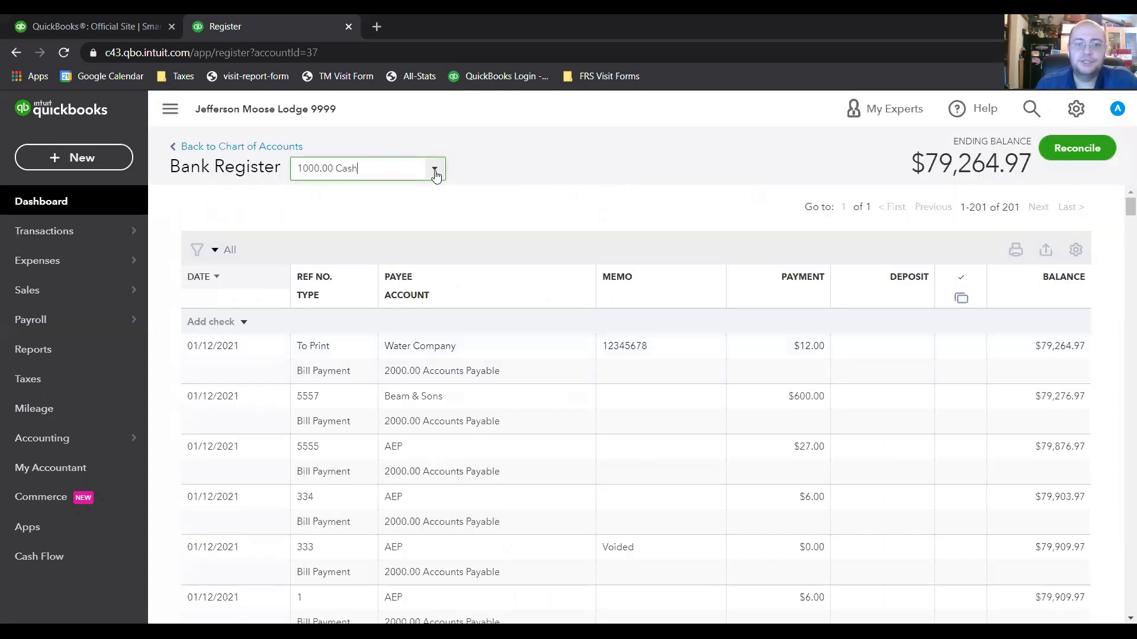
# - Switch the register to 1005.00 General Checking and scroll down to its oldest transactions
pyautogui.click(435, 172)
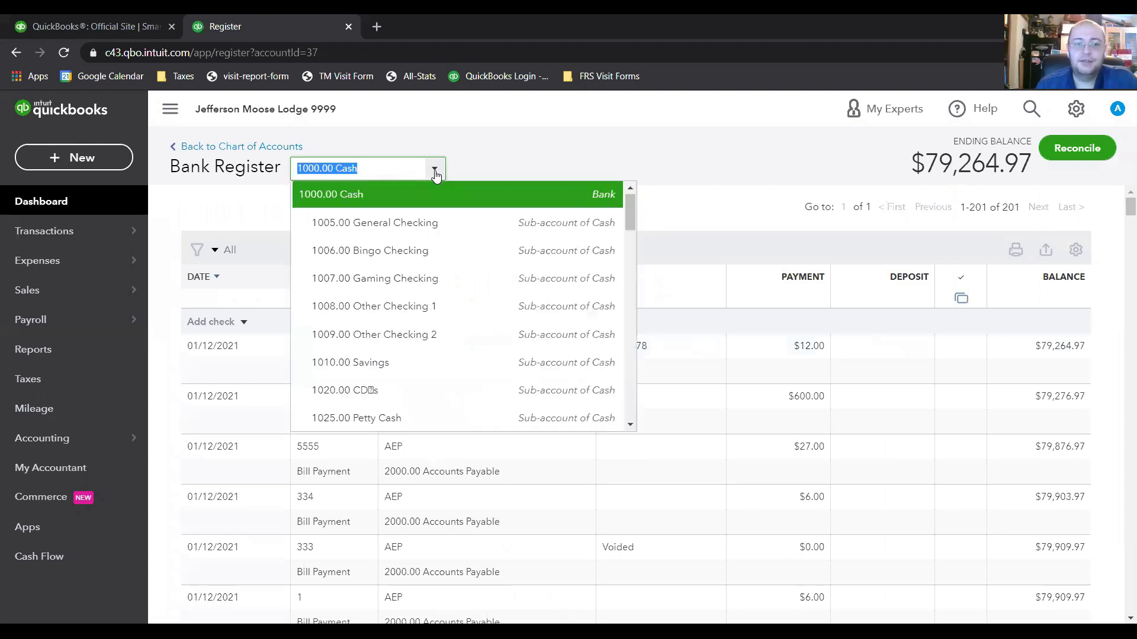
pyautogui.click(410, 220)
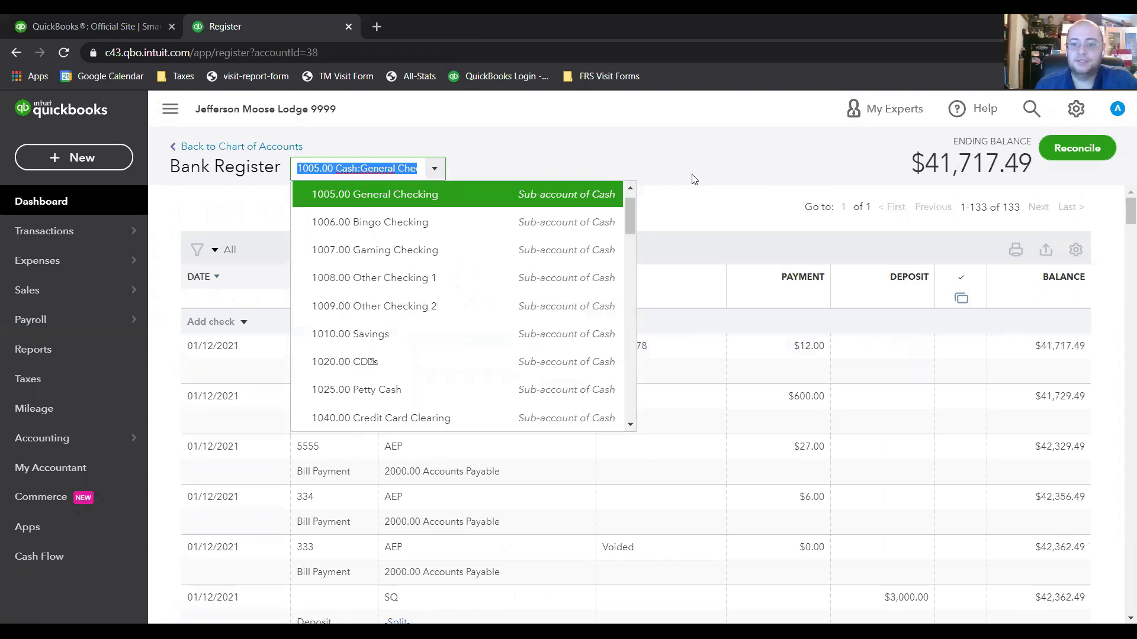
pyautogui.scroll(-3, 709, 308)
pyautogui.scroll(-5, 709, 307)
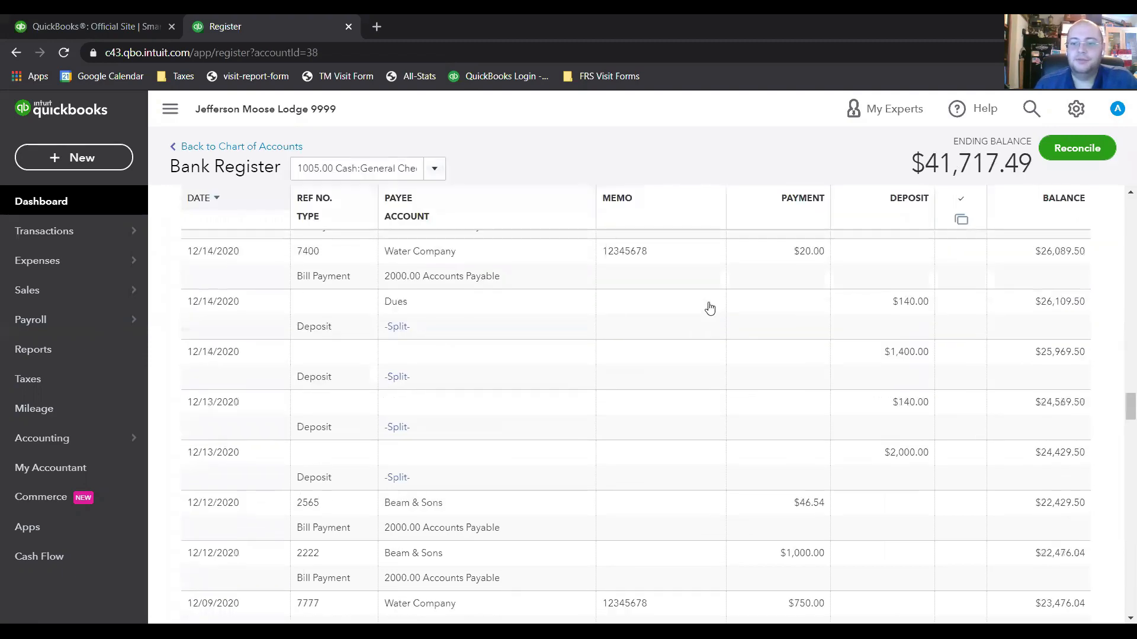
pyautogui.scroll(-4, 959, 383)
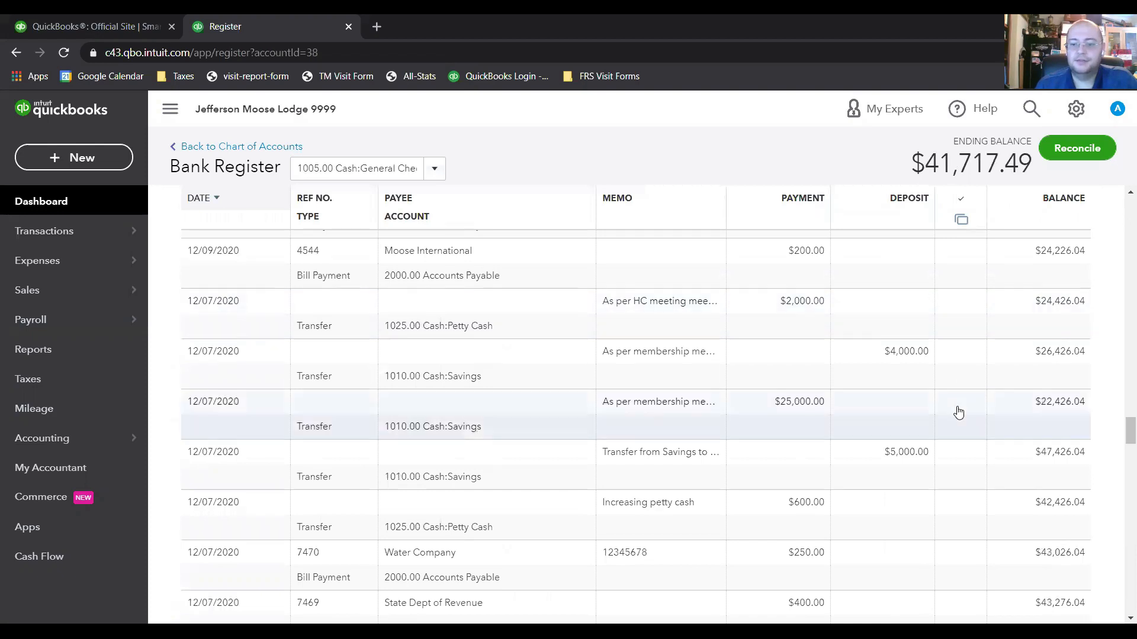
pyautogui.scroll(-5, 959, 413)
pyautogui.scroll(-5, 959, 413)
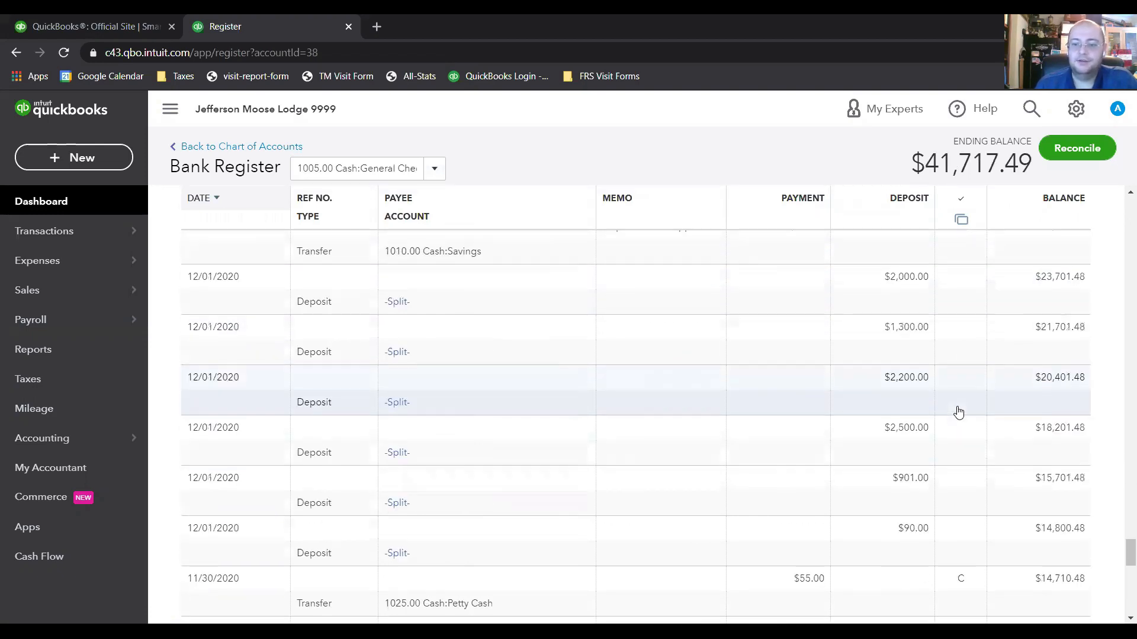
pyautogui.scroll(-10, 959, 413)
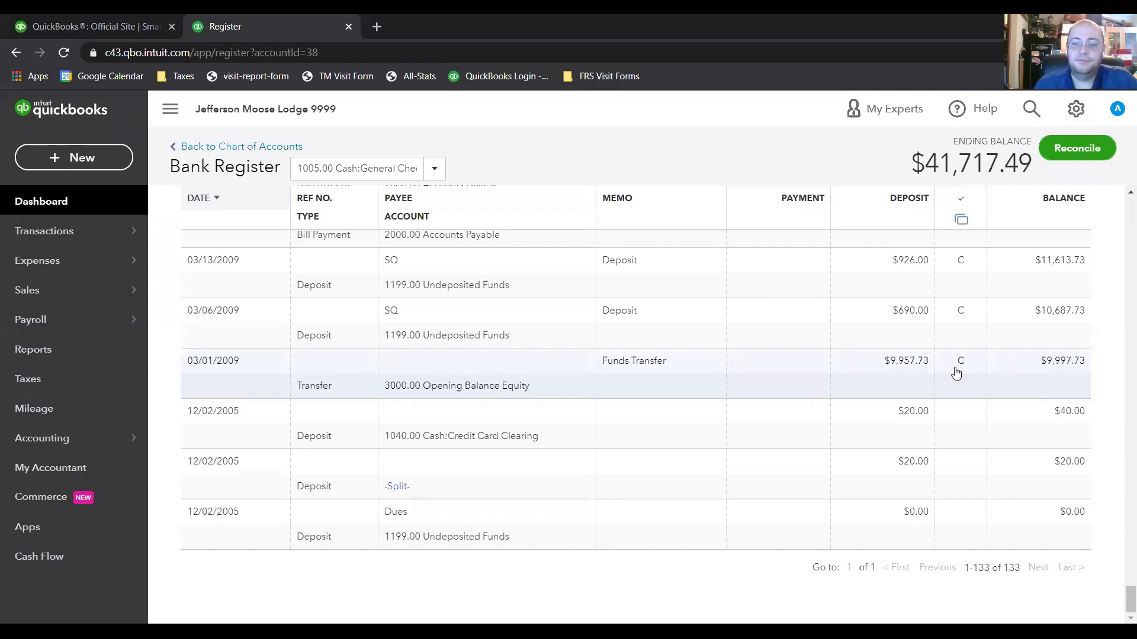
# - Change the 03/01/2009 Funds Transfer's cleared status from C to R
pyautogui.click(973, 383)
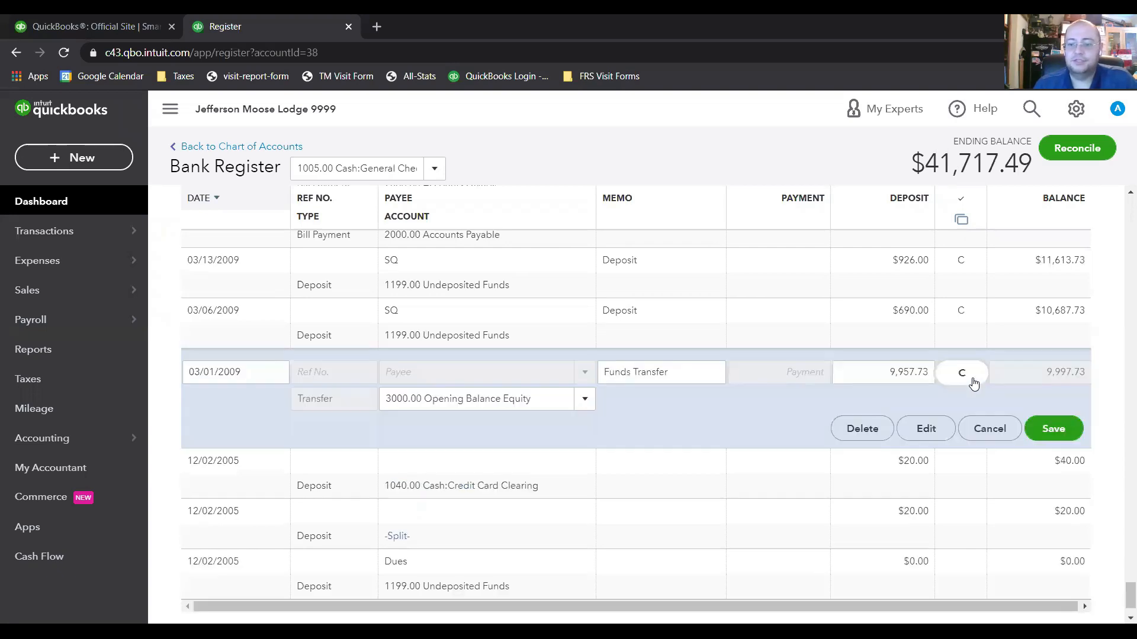
pyautogui.click(972, 383)
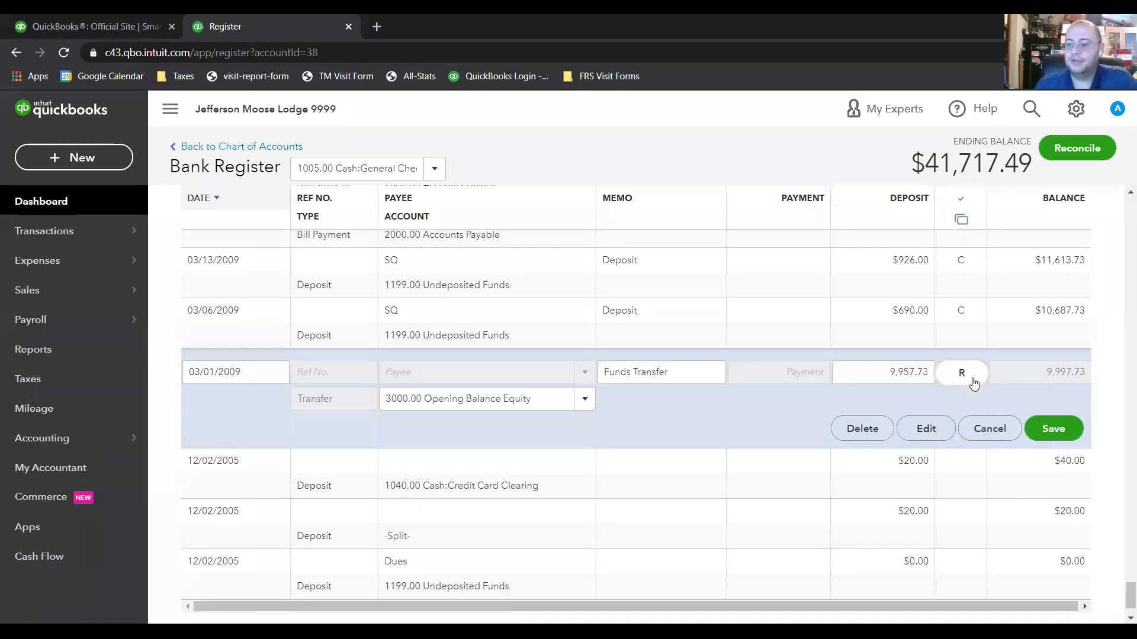
pyautogui.scroll(3, 973, 384)
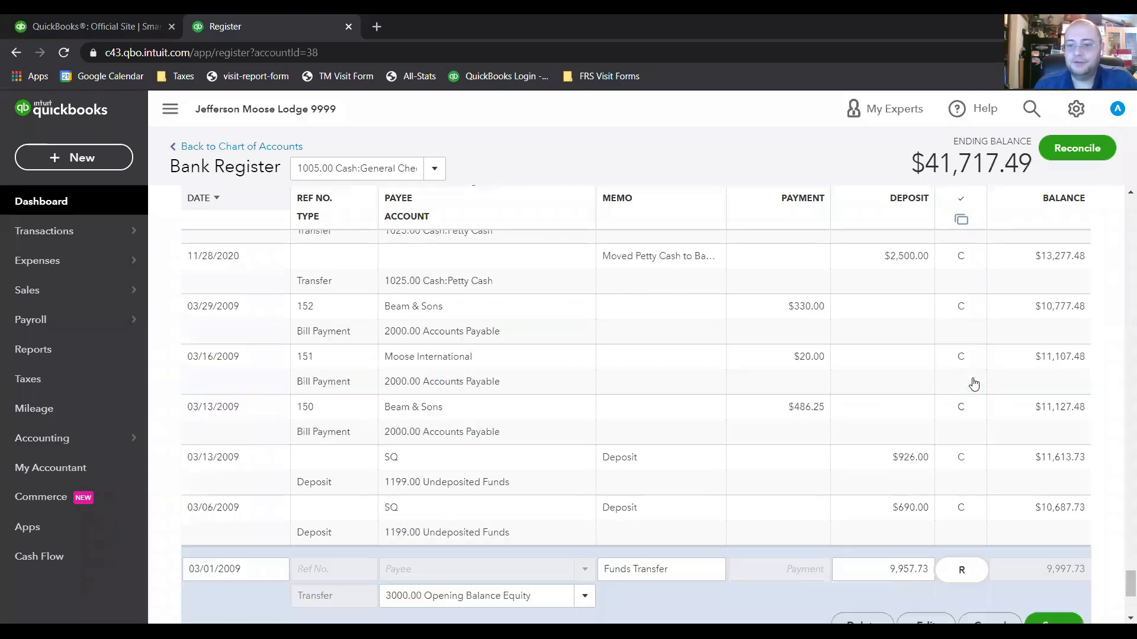
pyautogui.scroll(4, 973, 383)
pyautogui.scroll(4, 973, 384)
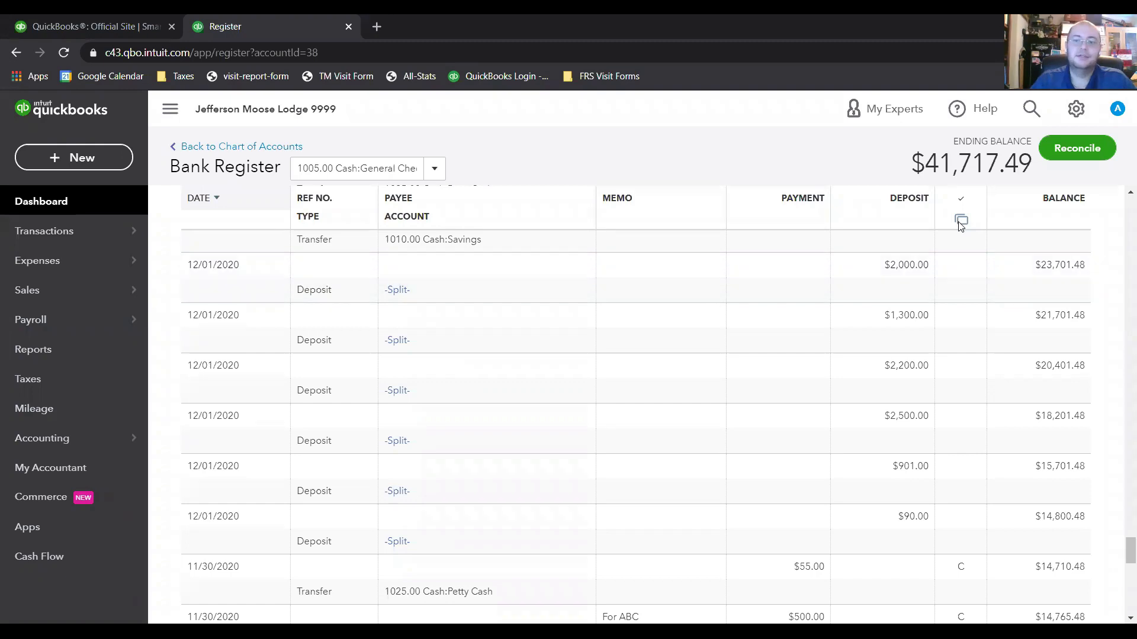
pyautogui.moveTo(961, 225)
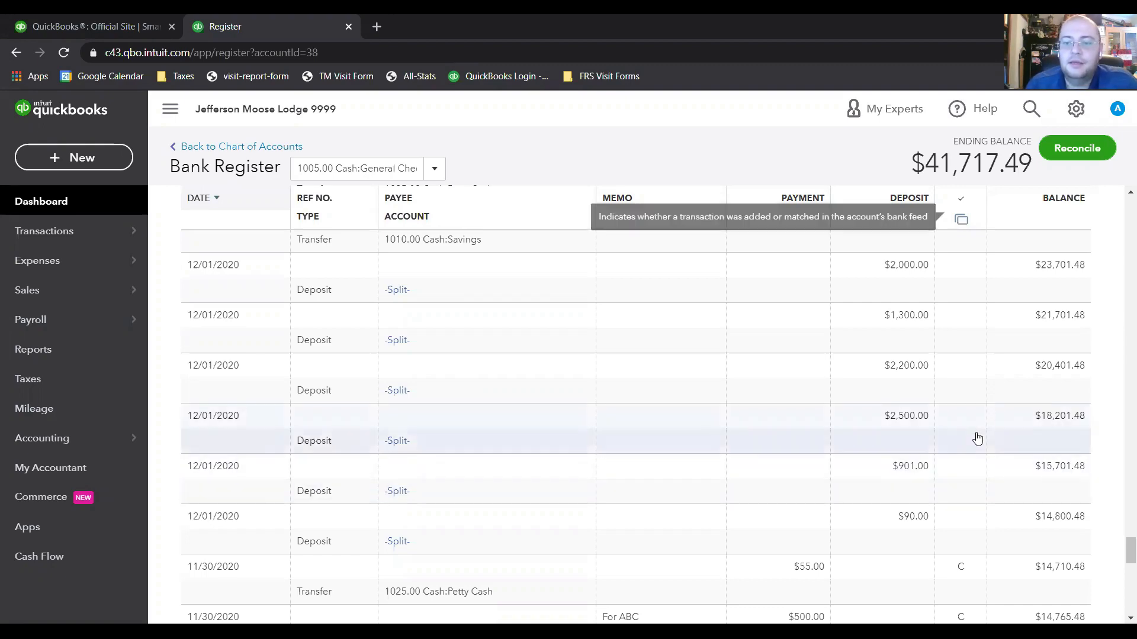
pyautogui.scroll(10, 976, 438)
pyautogui.scroll(10, 977, 438)
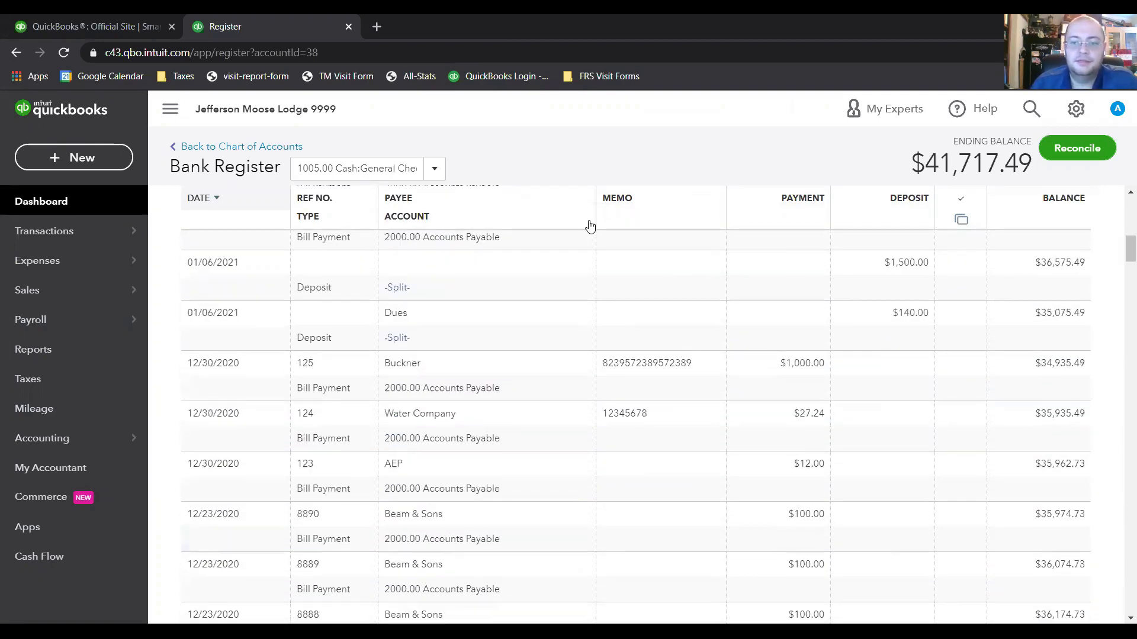
# - Return to the Dashboard, discarding the unsaved register edit
pyautogui.click(249, 146)
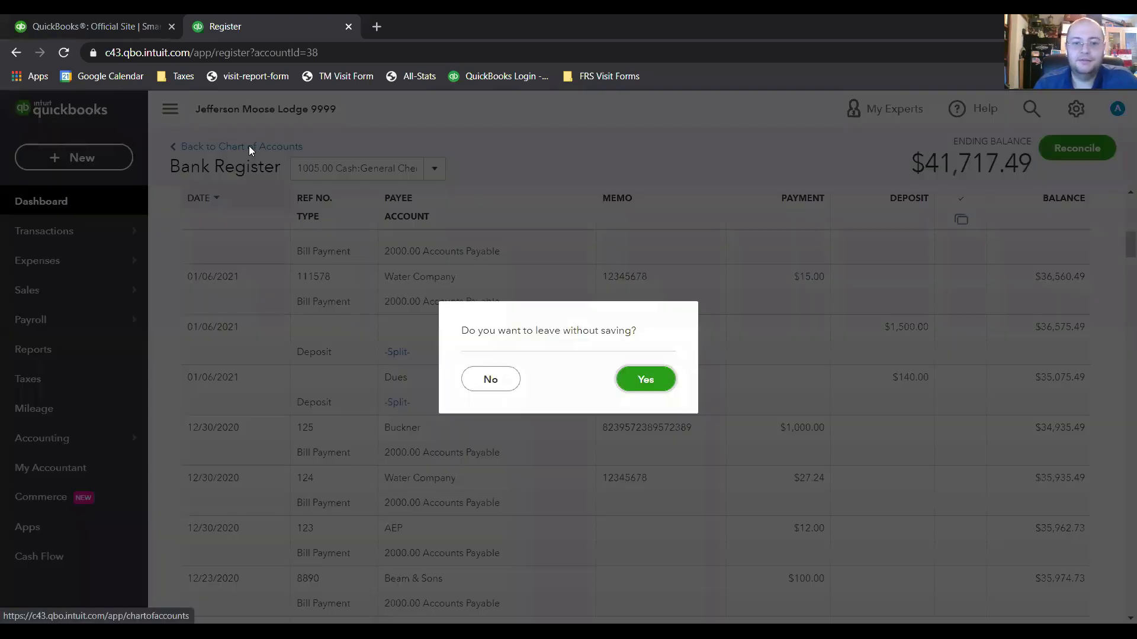
pyautogui.click(485, 386)
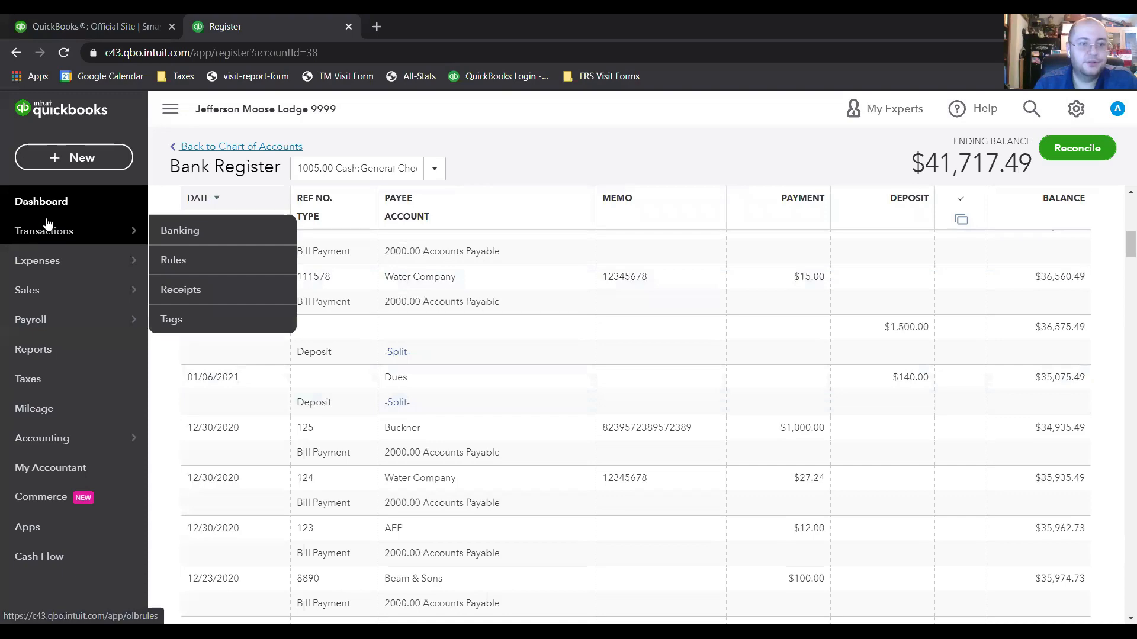
pyautogui.click(41, 202)
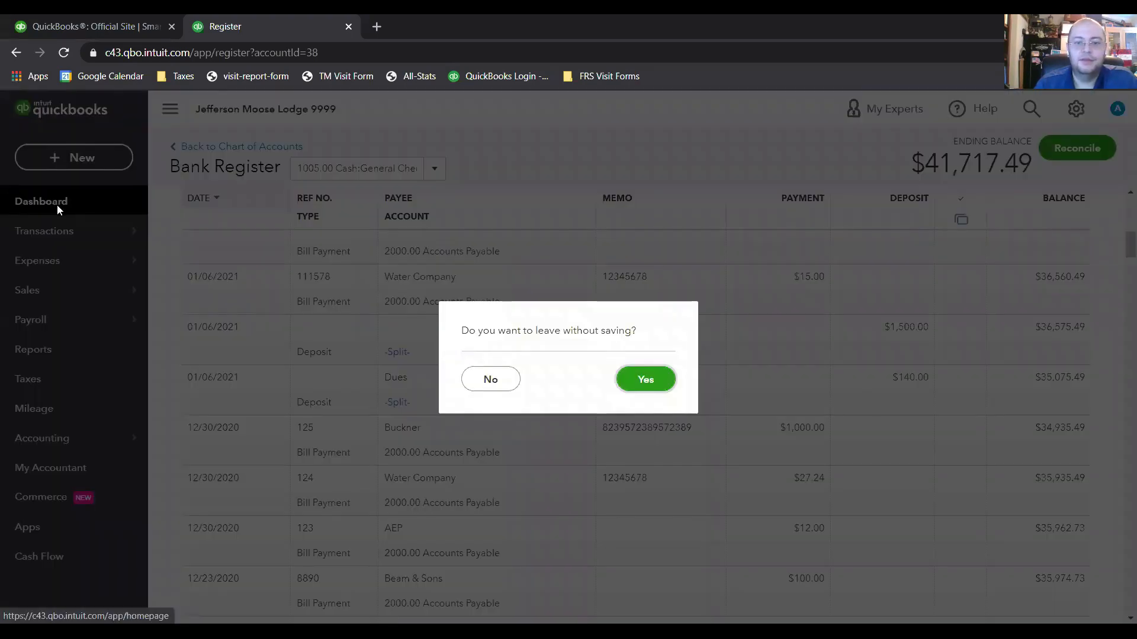
pyautogui.click(639, 391)
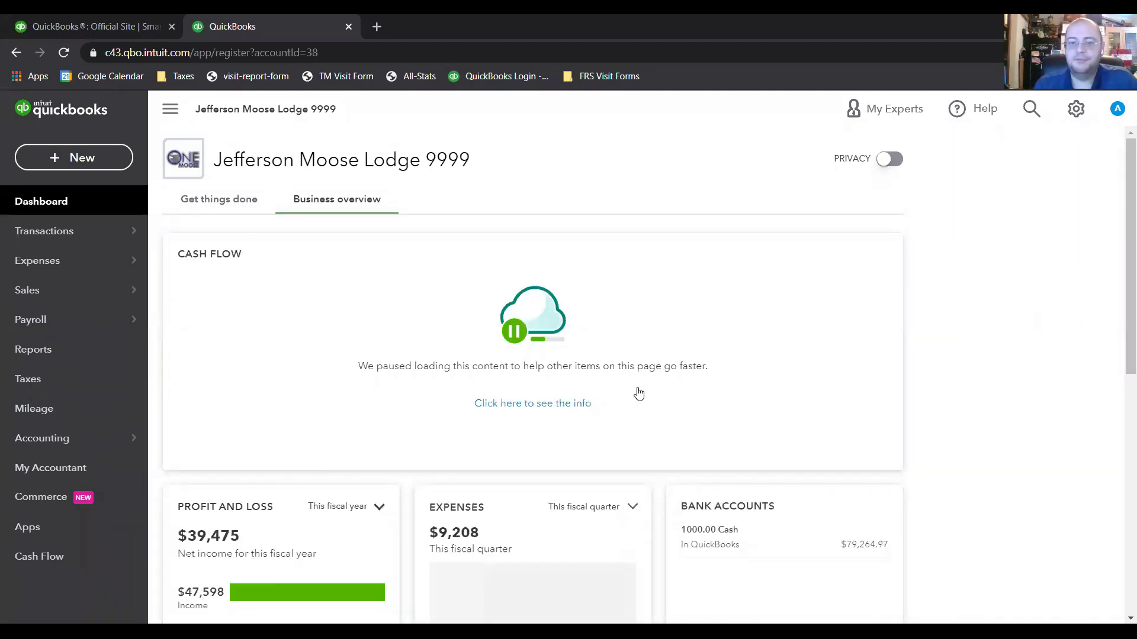
# - Start connecting a bank account from the Dashboard's Bank Accounts card
pyautogui.scroll(-3, 702, 312)
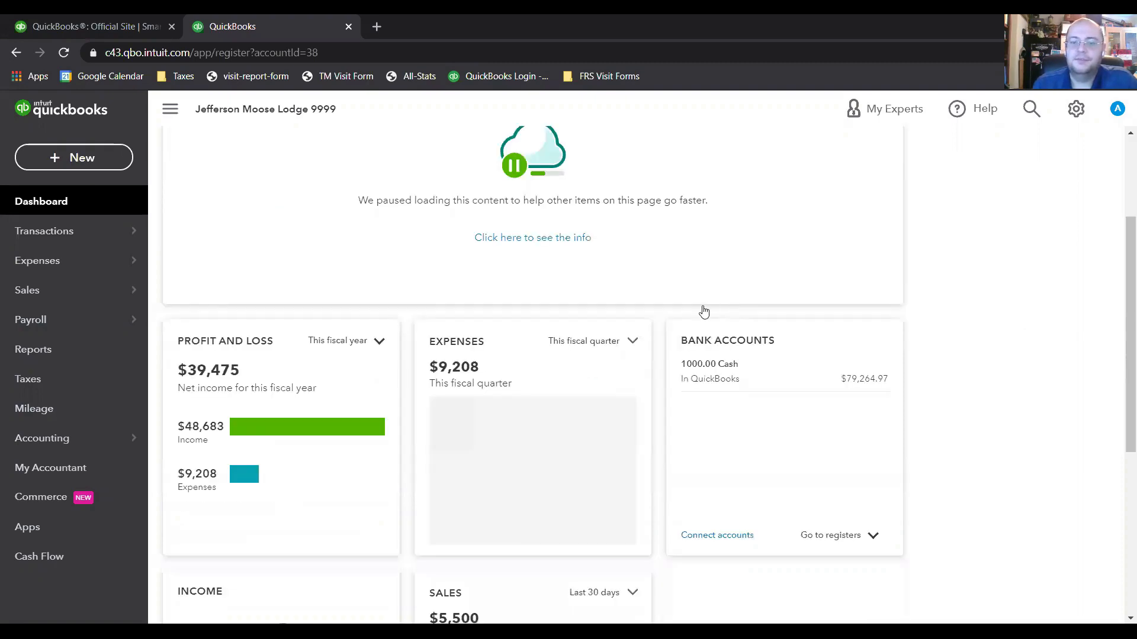
pyautogui.scroll(-3, 715, 300)
pyautogui.scroll(-1, 723, 398)
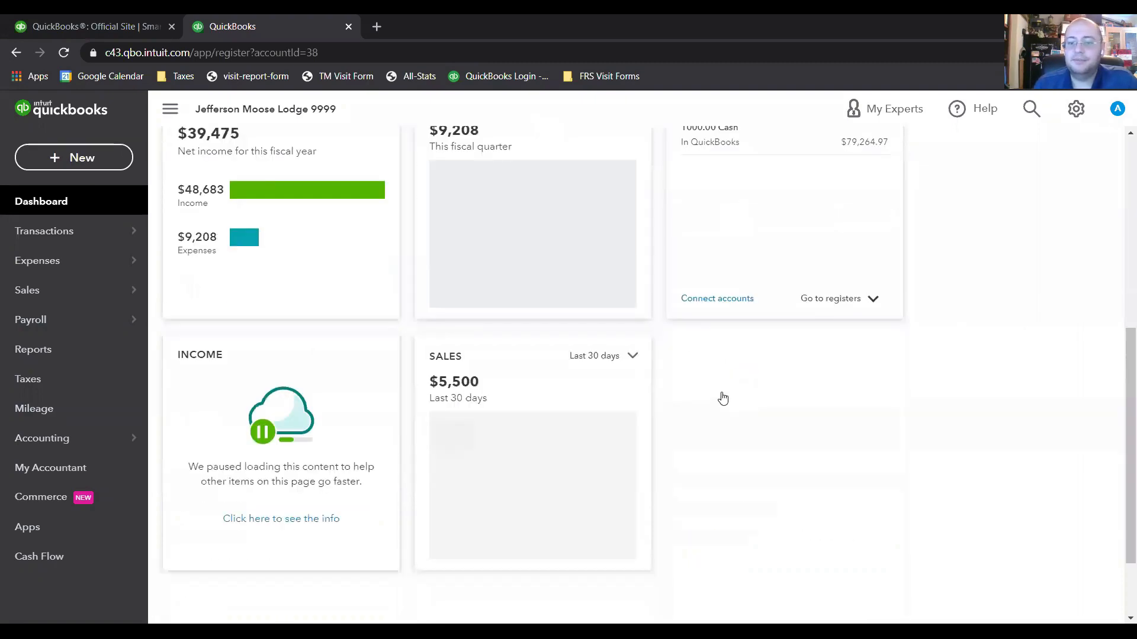
pyautogui.scroll(1, 723, 398)
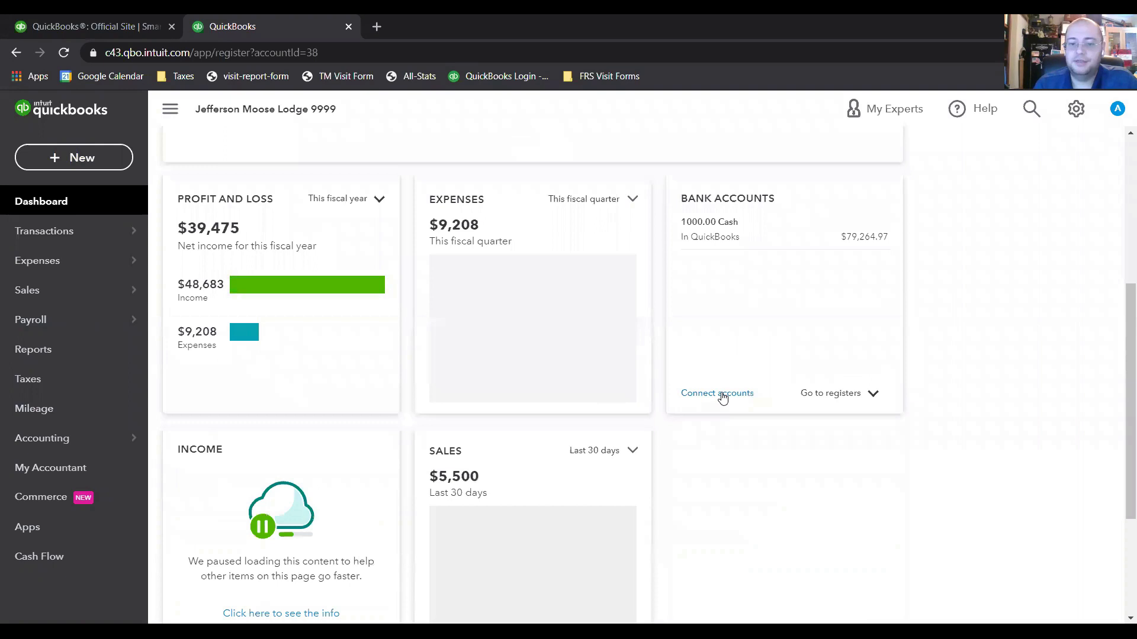
pyautogui.click(723, 393)
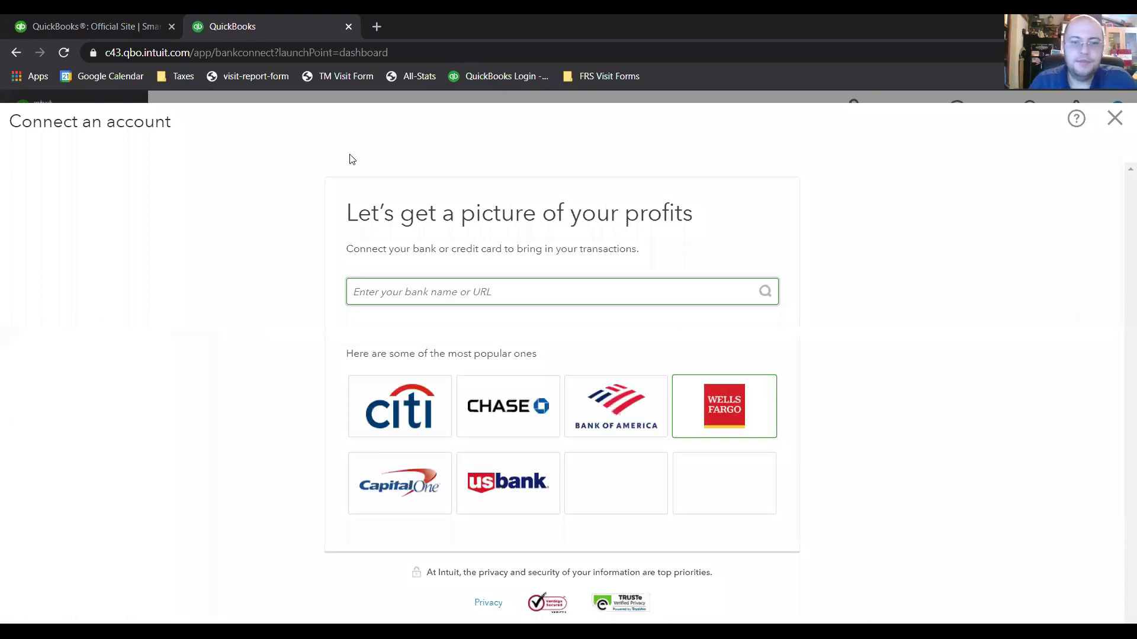
# - Search banks for 'Southern', then clear the search and close Connect an account
pyautogui.click(426, 298)
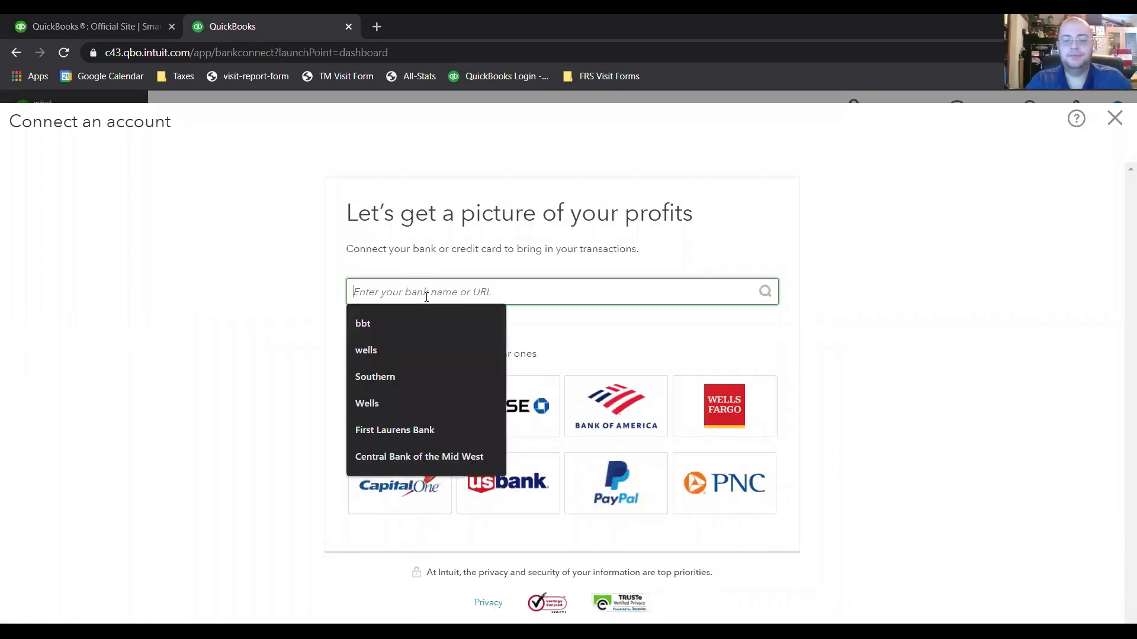
pyautogui.write('Southrn')
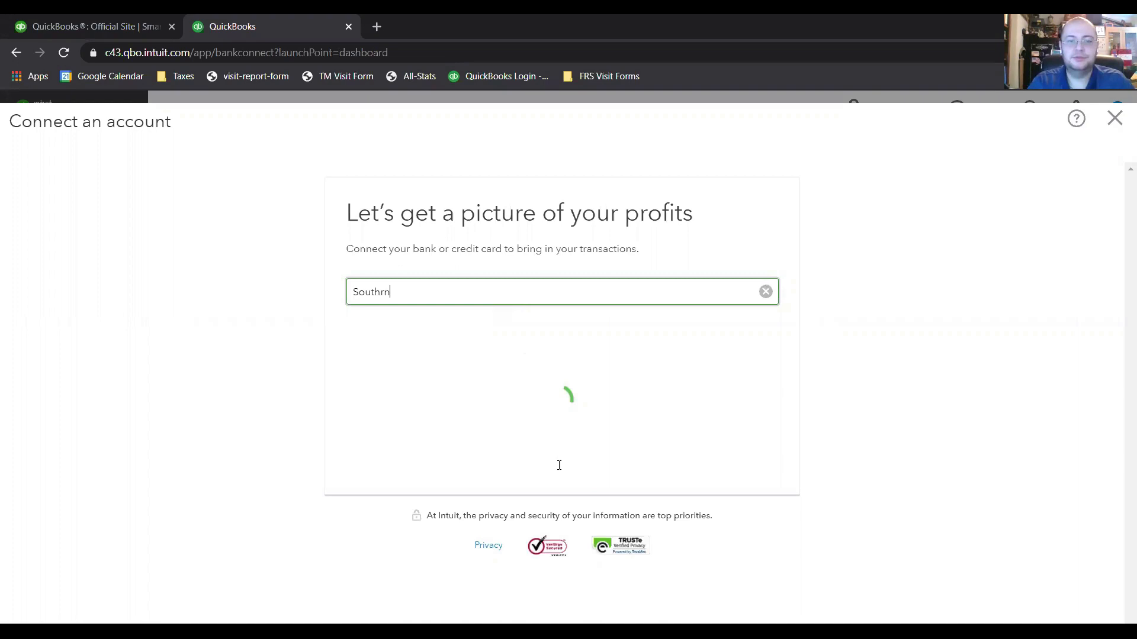
pyautogui.press('BackSpace')
pyautogui.press('BackSpace')
pyautogui.write('ern')
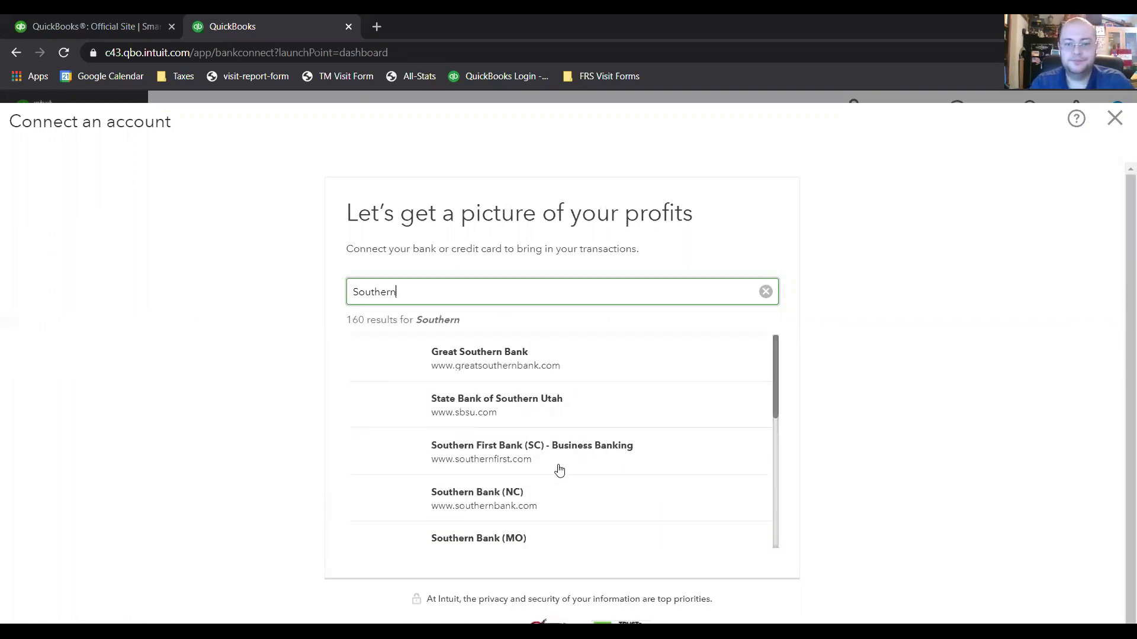
pyautogui.press('BackSpace')
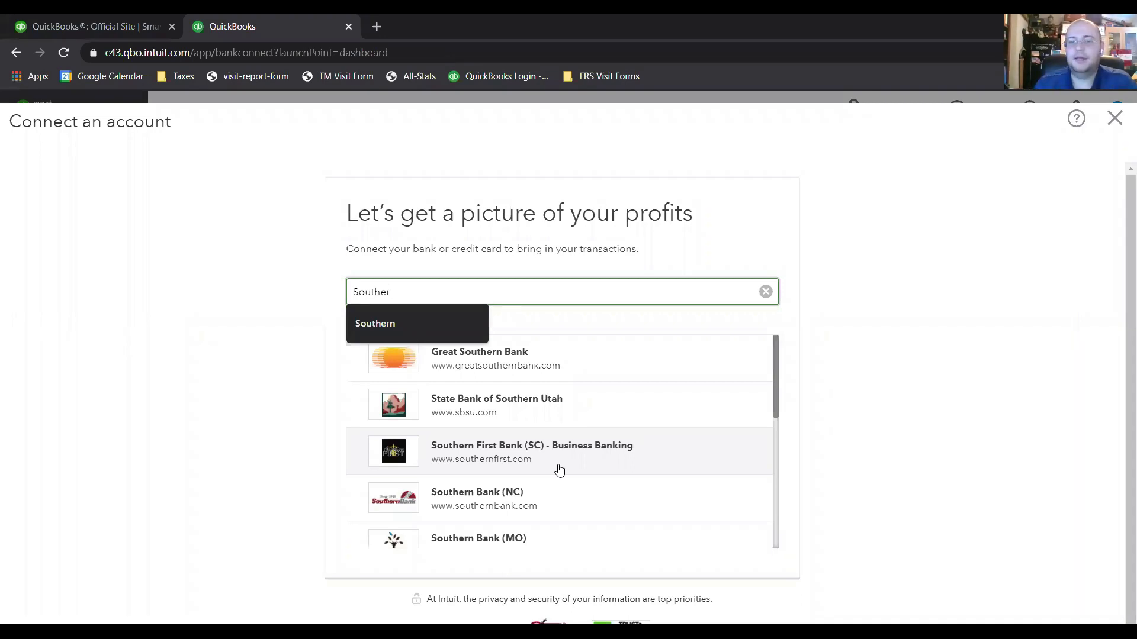
pyautogui.click(768, 294)
pyautogui.click(1122, 120)
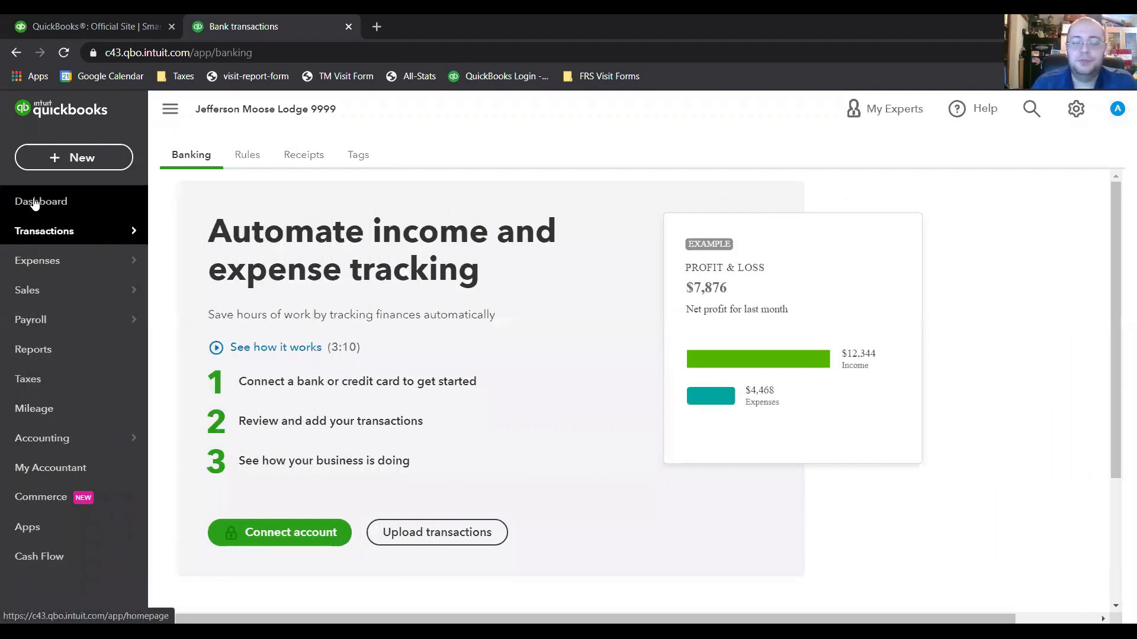
pyautogui.click(31, 202)
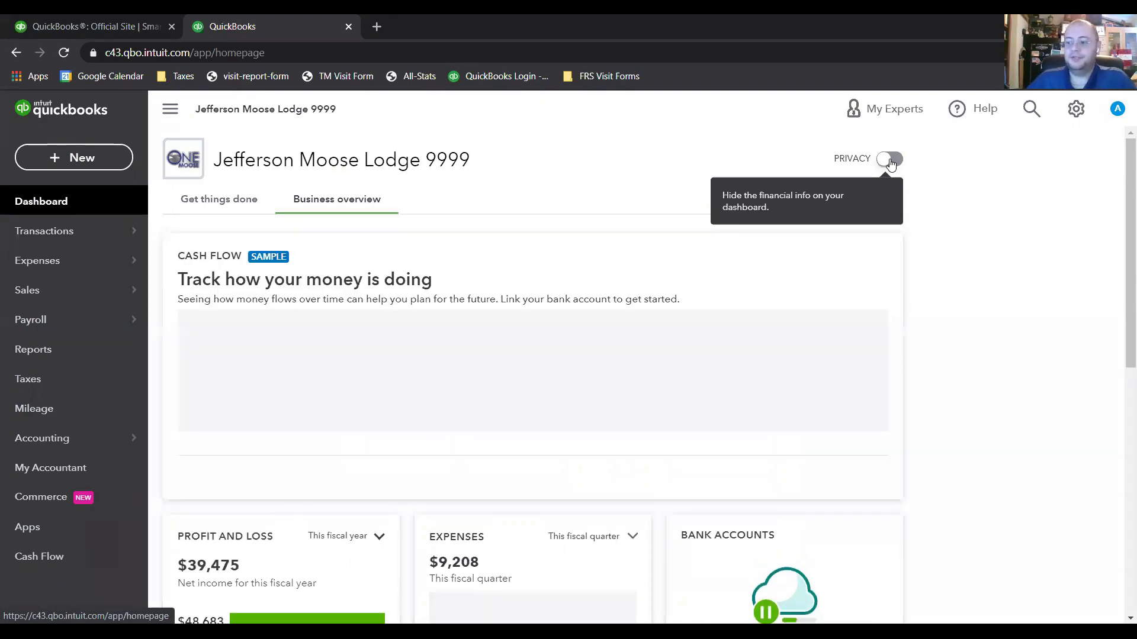
pyautogui.click(890, 160)
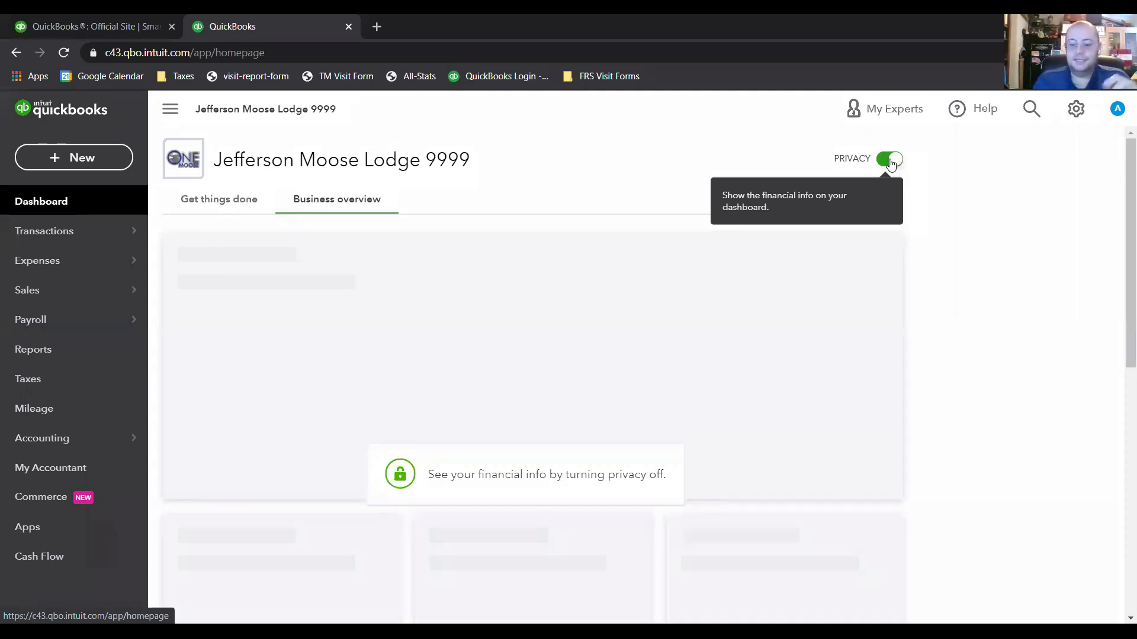
pyautogui.click(890, 161)
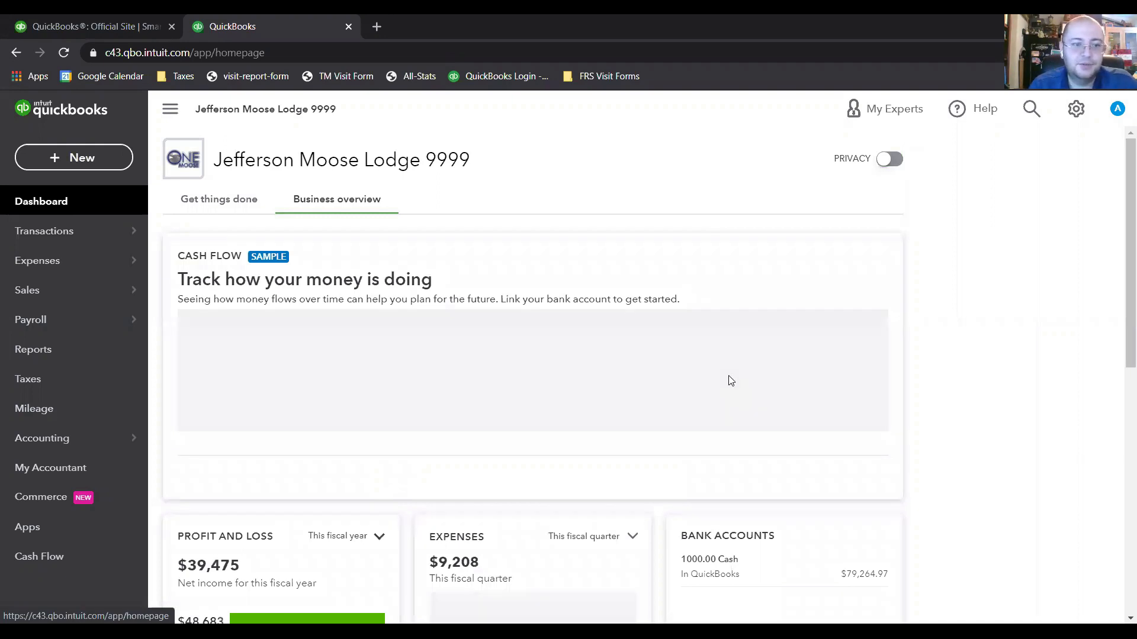
pyautogui.press('Tab')
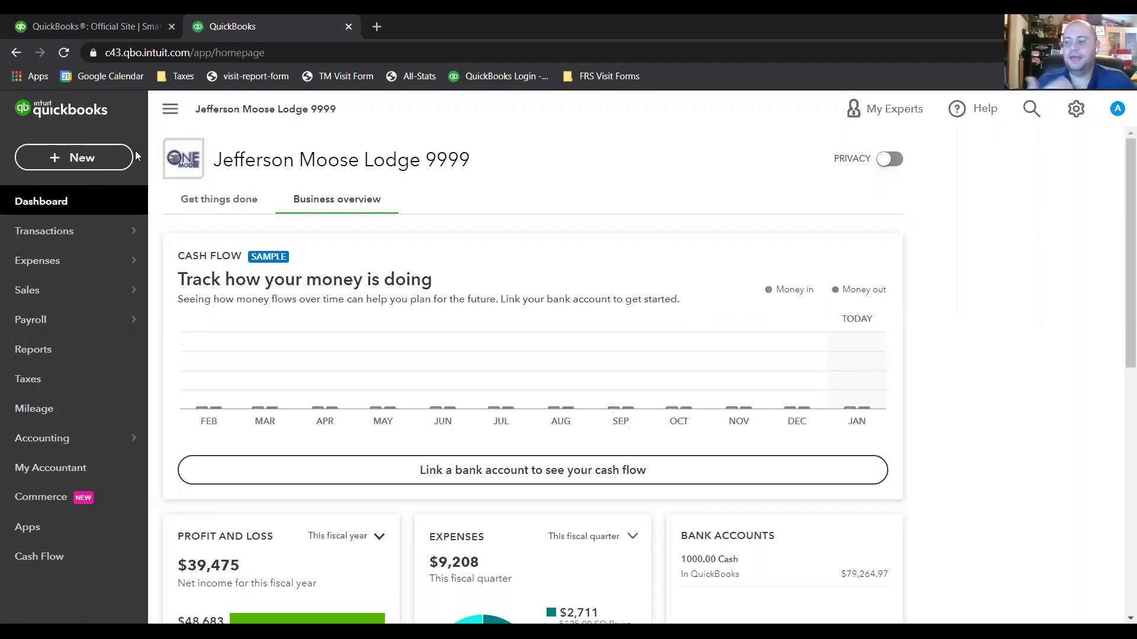
# - Create a new Sales Receipt #1014 from the + New menu
pyautogui.click(97, 158)
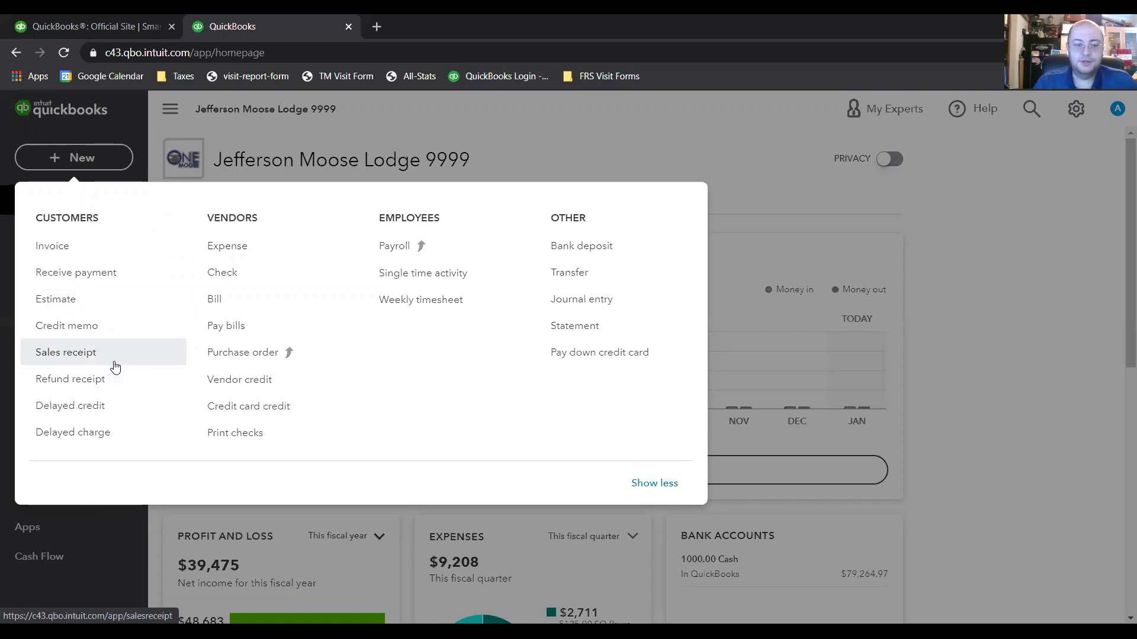
pyautogui.click(64, 352)
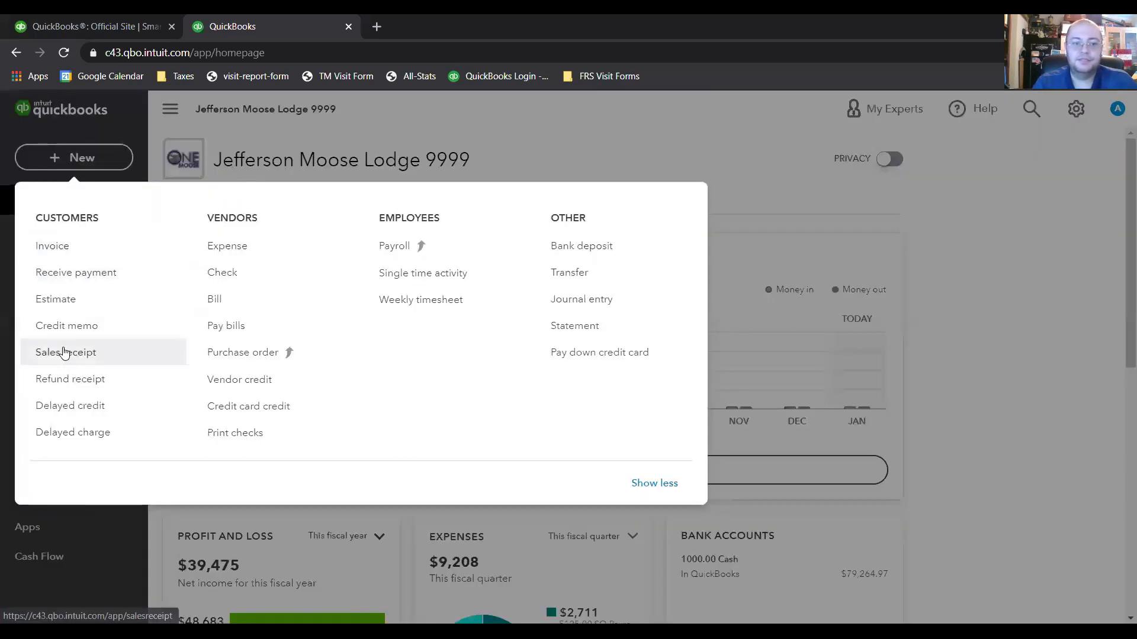
pyautogui.click(64, 353)
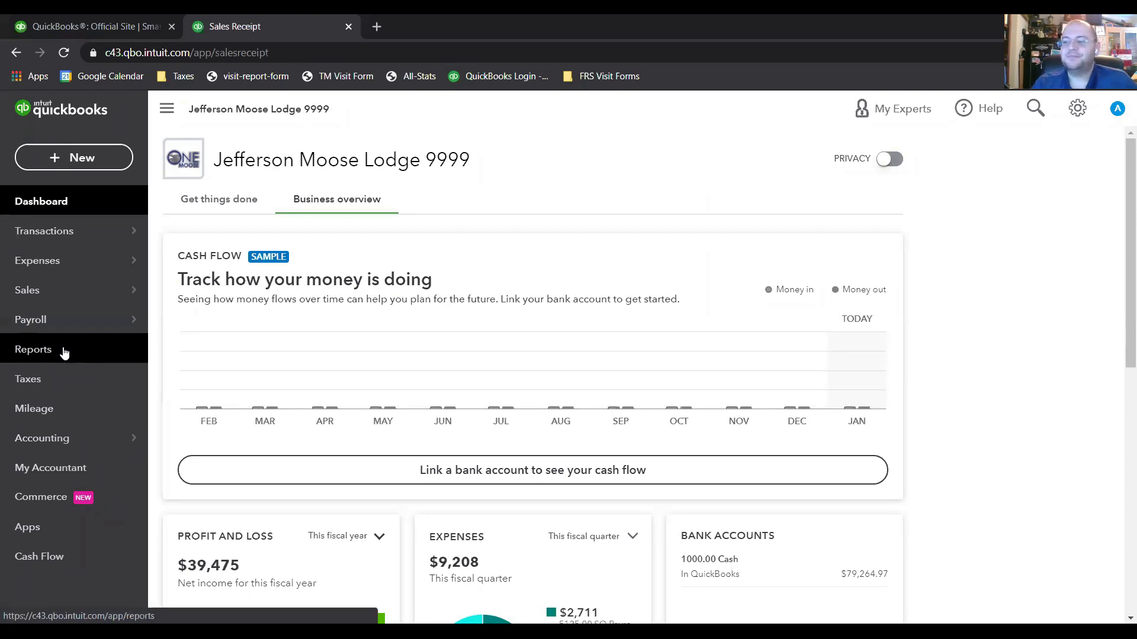
pyautogui.click(64, 353)
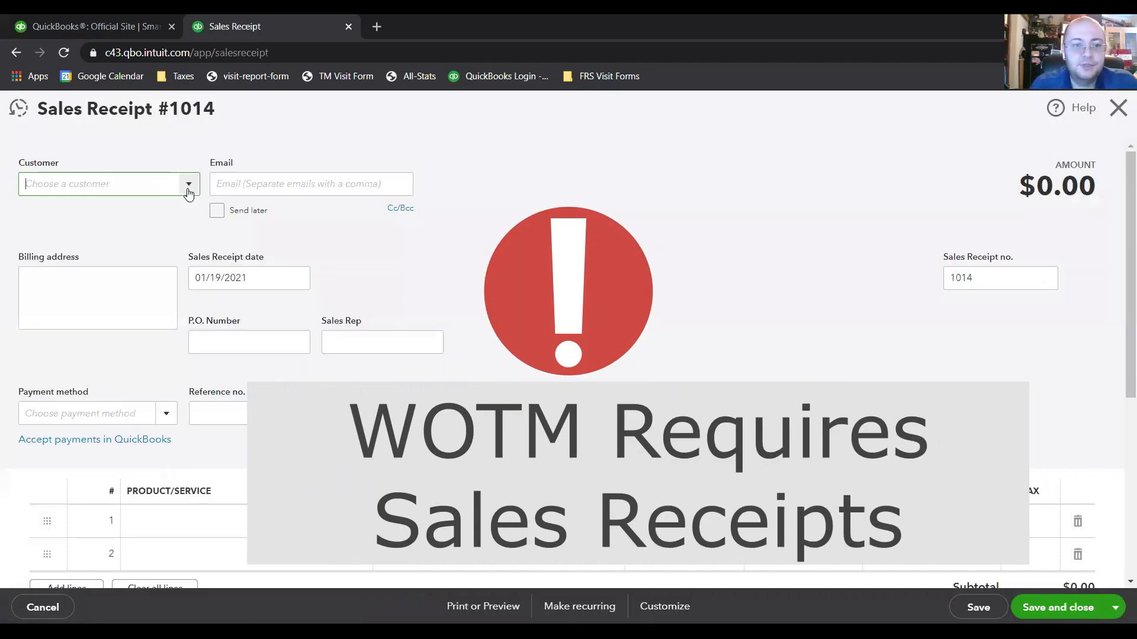
# - Set the receipt's customer to SQ and add line 1: 4230 Beer Sales for $500
pyautogui.click(188, 188)
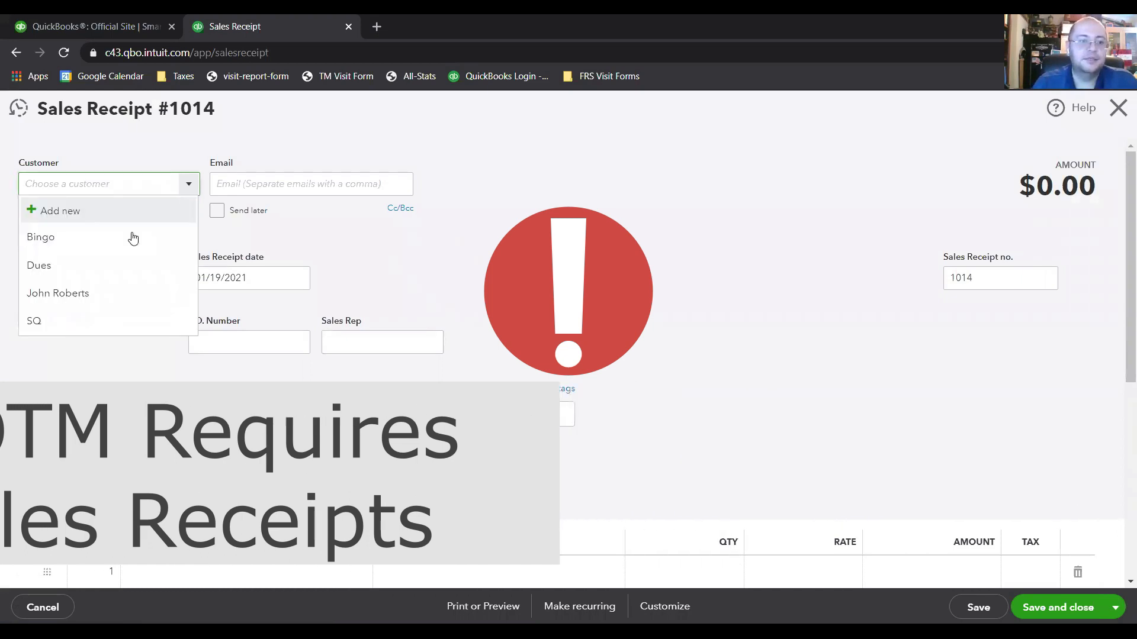
pyautogui.click(87, 267)
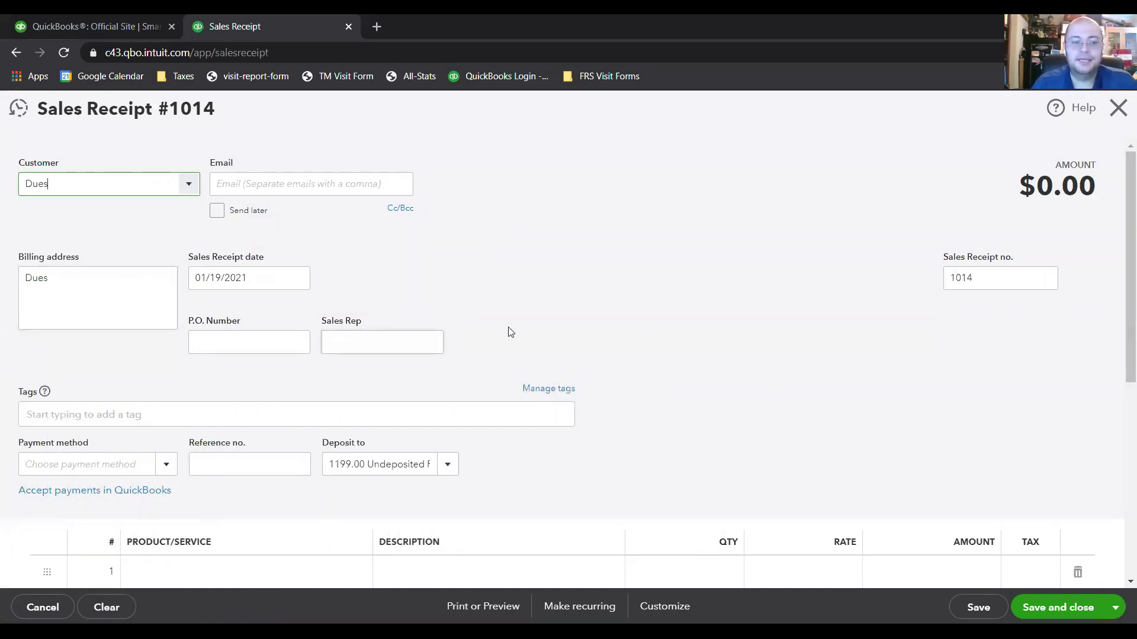
pyautogui.scroll(-1, 511, 333)
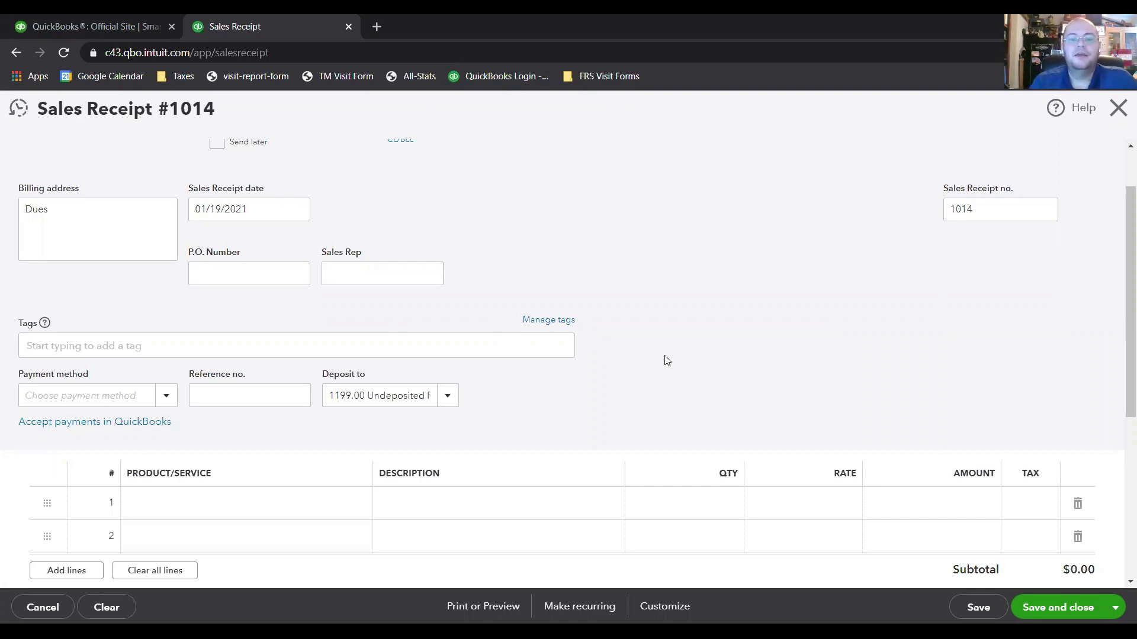
pyautogui.scroll(-3, 687, 346)
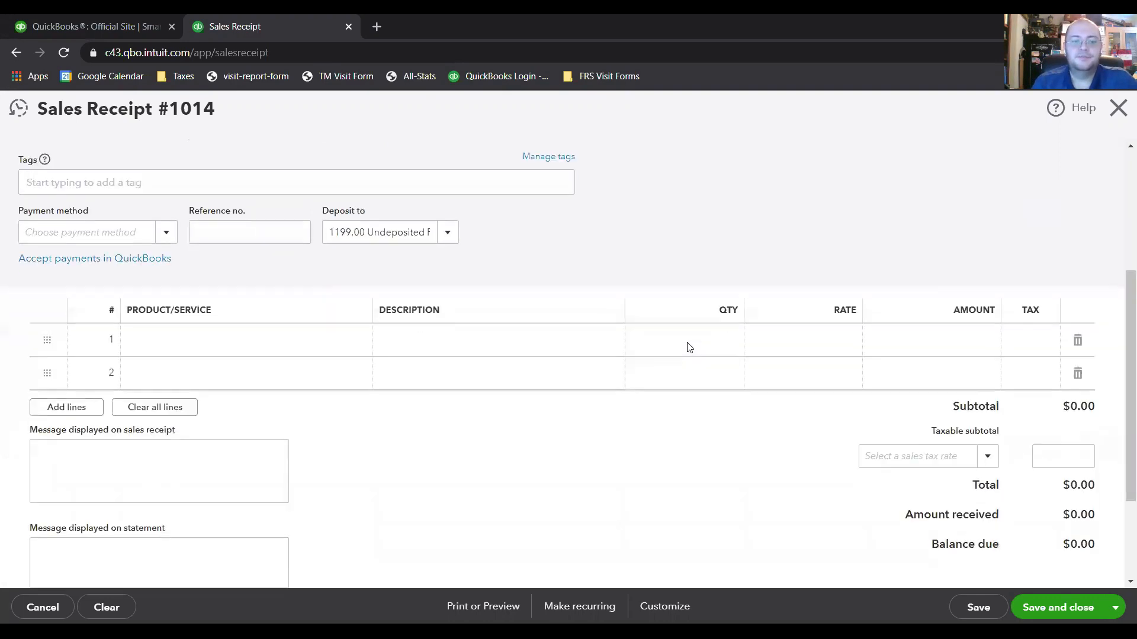
pyautogui.click(255, 341)
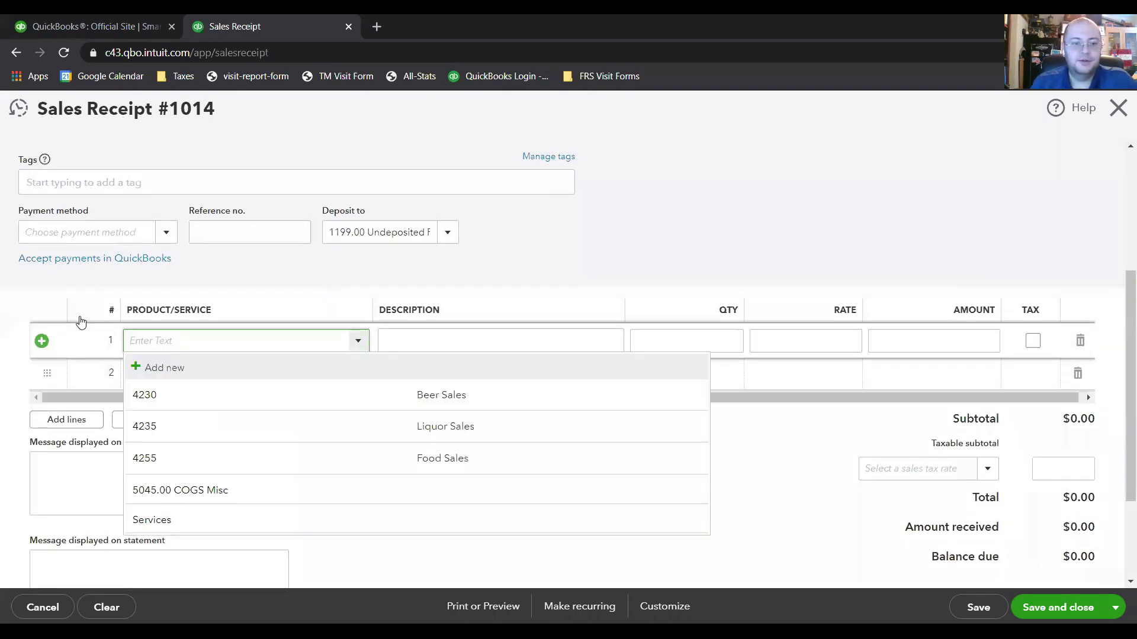
pyautogui.click(477, 389)
pyautogui.scroll(4, 476, 389)
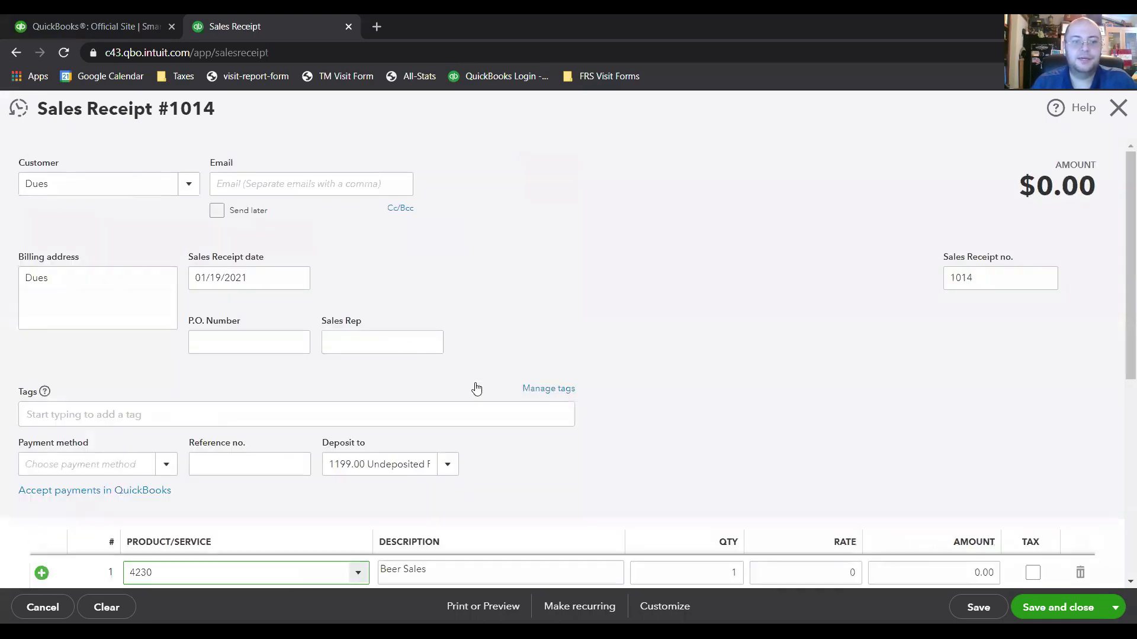
pyautogui.click(100, 184)
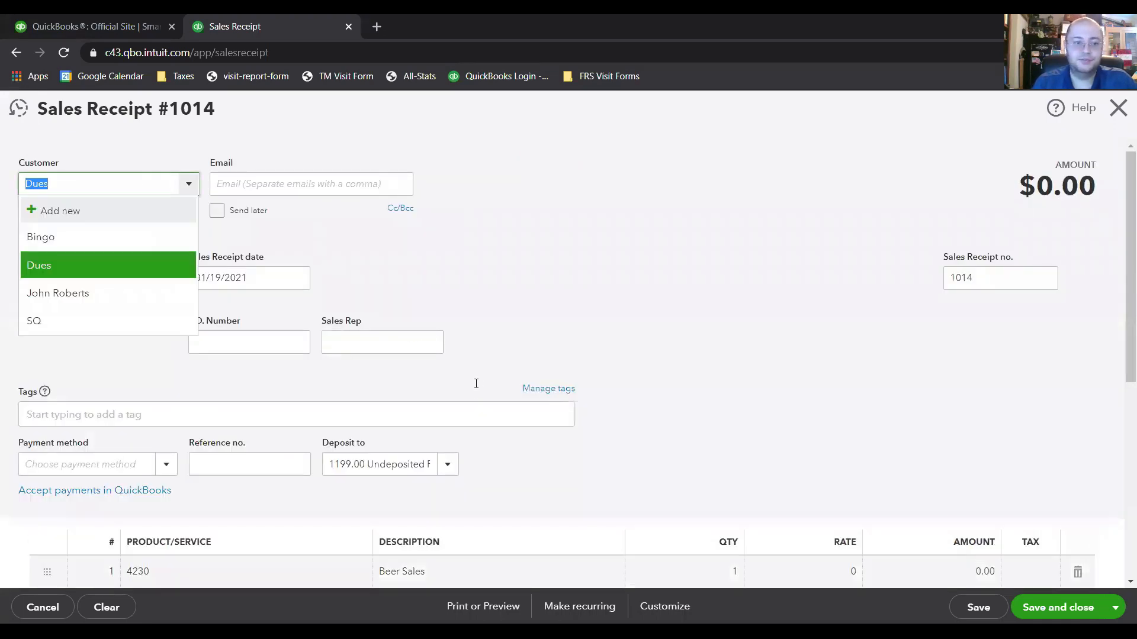
pyautogui.write('SQ')
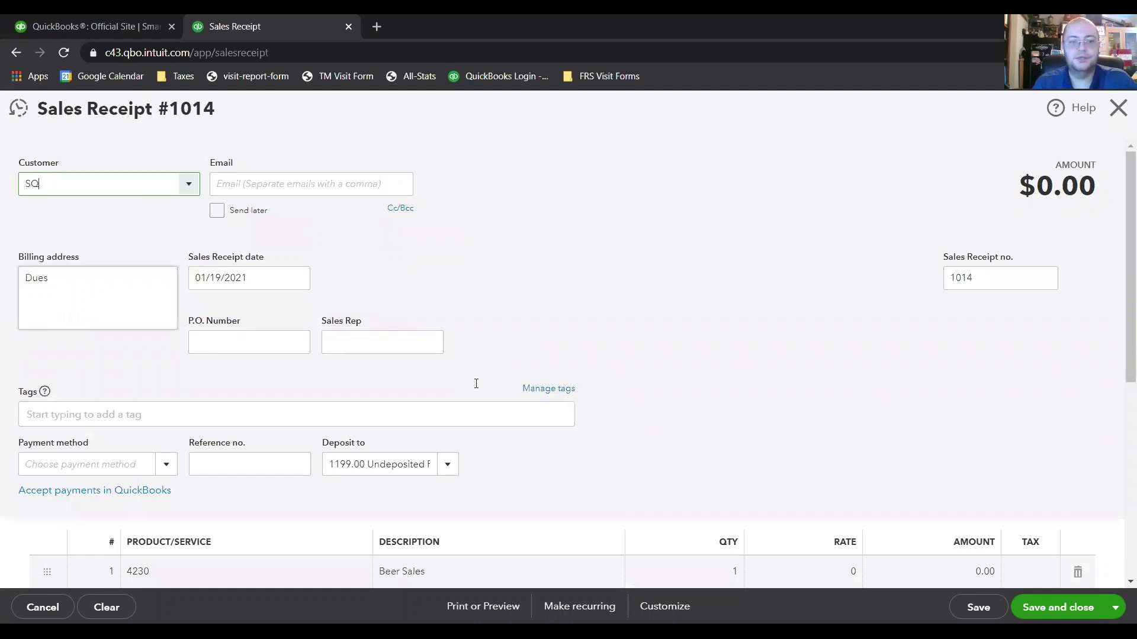
pyautogui.scroll(-3, 476, 383)
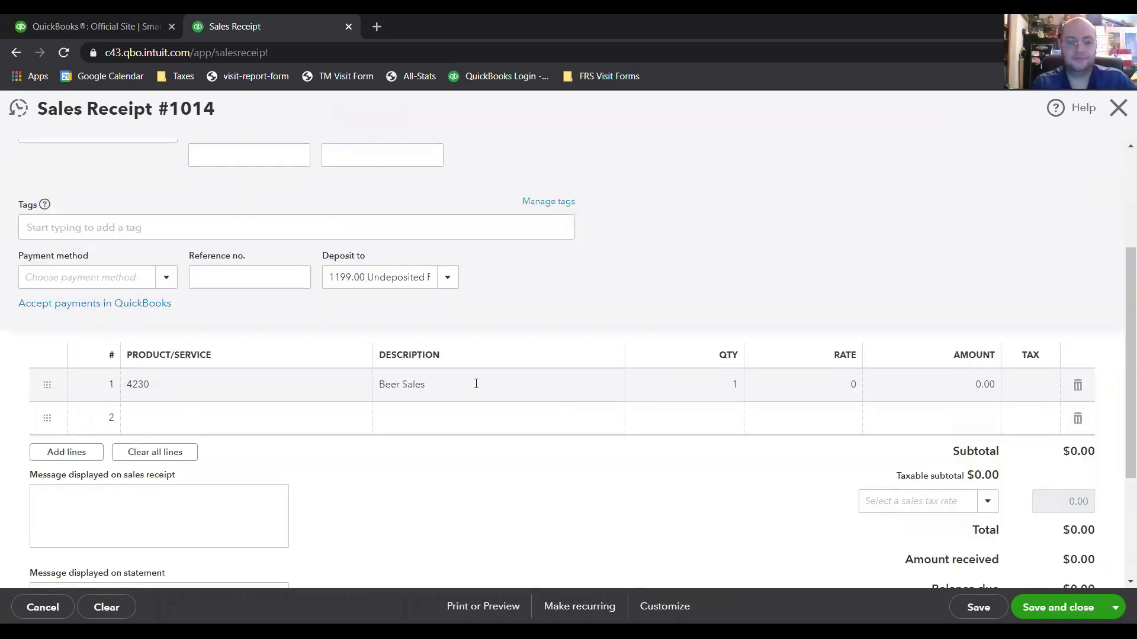
pyautogui.click(476, 383)
pyautogui.press('Tab')
pyautogui.press('Tab')
pyautogui.press('Tab')
pyautogui.write('500')
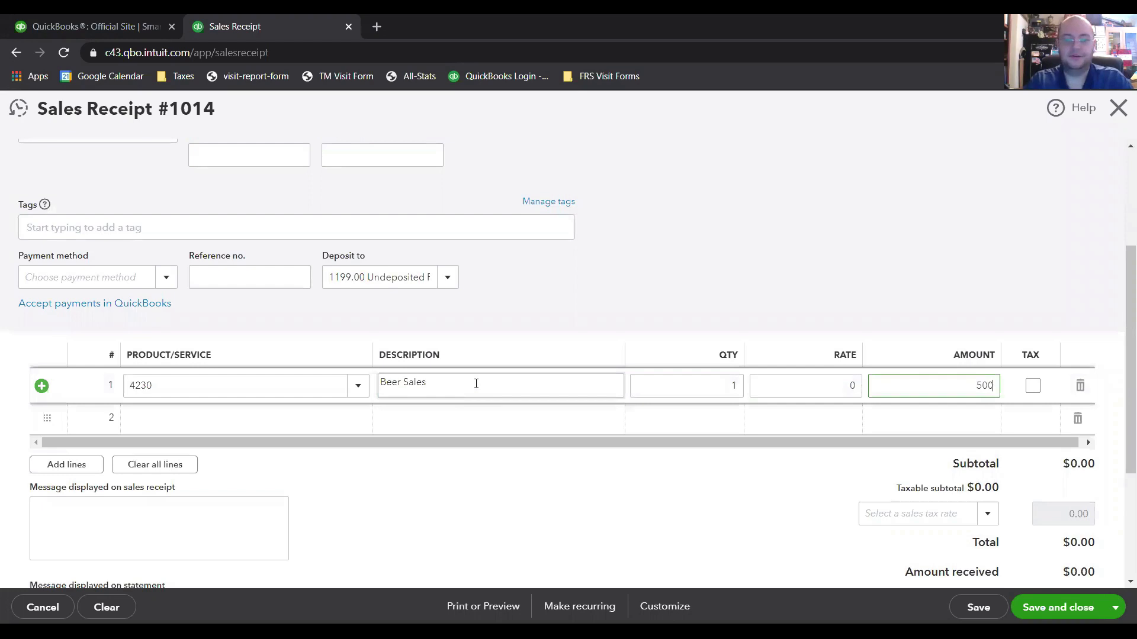
# - Add 4235 Liquor Sales at $1,000 and 4255 Food Sales at $500, subtotalling $2,000
pyautogui.click(357, 420)
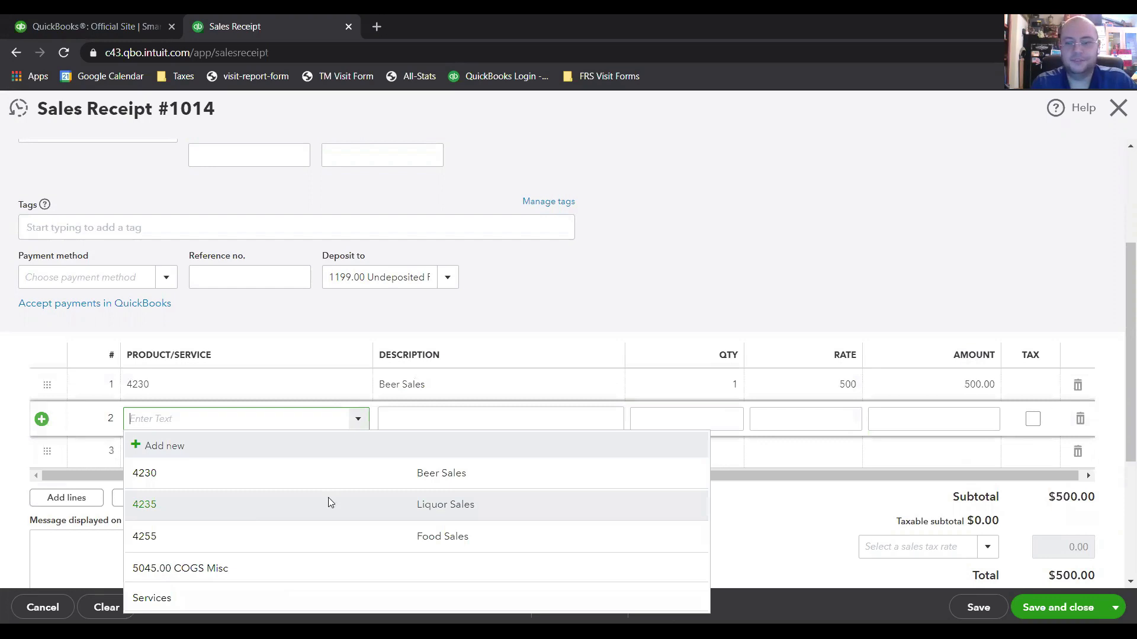
pyautogui.click(329, 503)
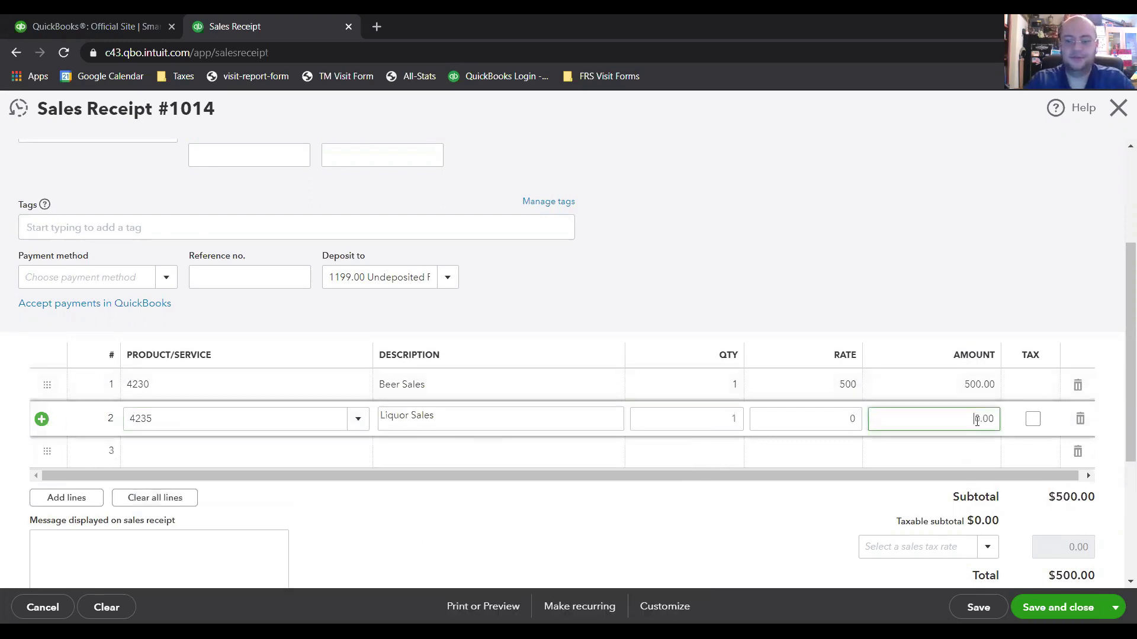
pyautogui.write('100')
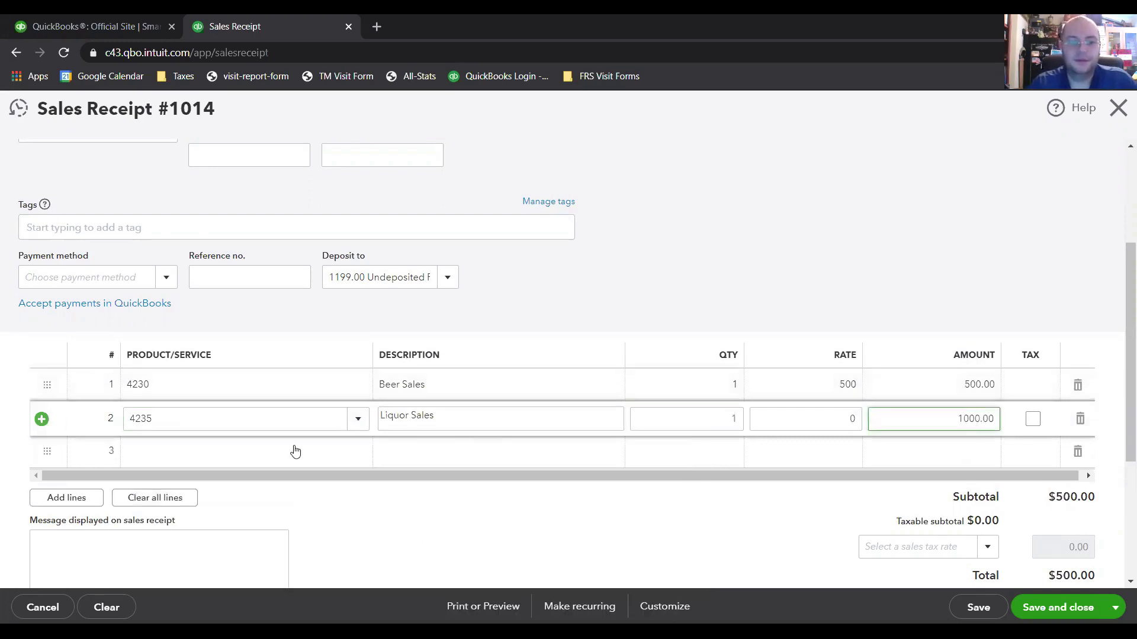
pyautogui.click(352, 460)
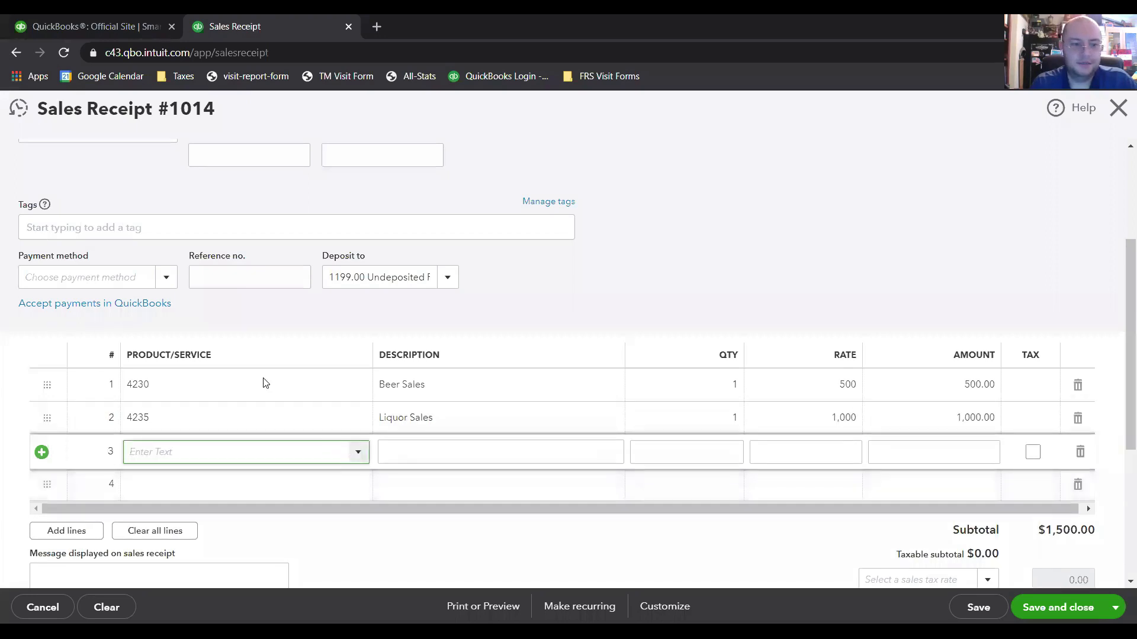
pyautogui.press('Return')
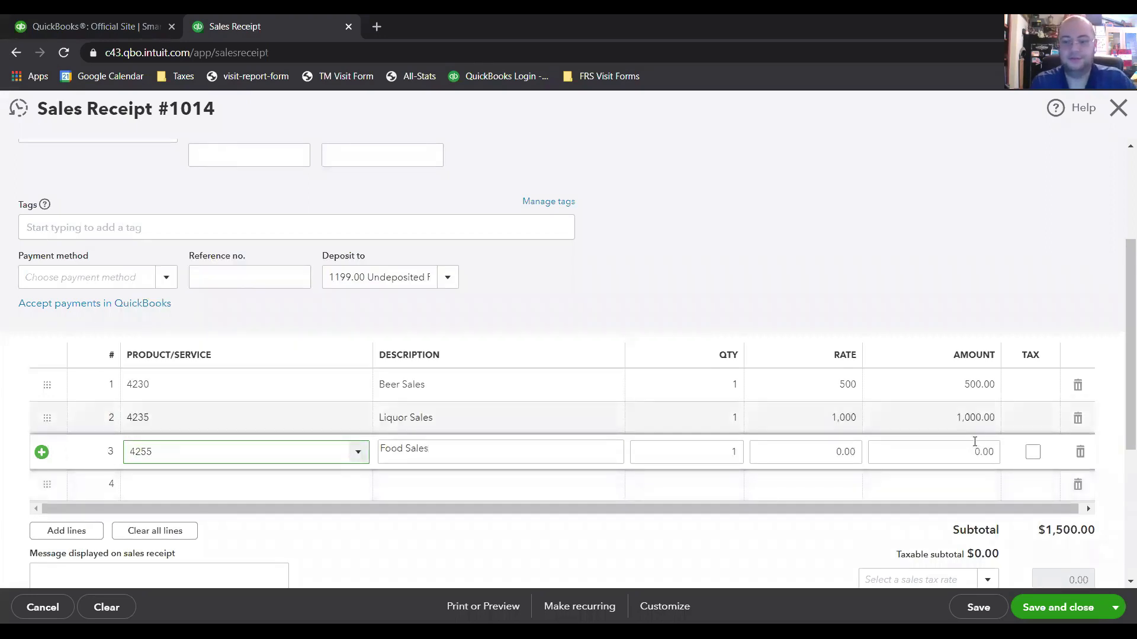
pyautogui.click(974, 450)
pyautogui.write('50')
pyautogui.press('Tab')
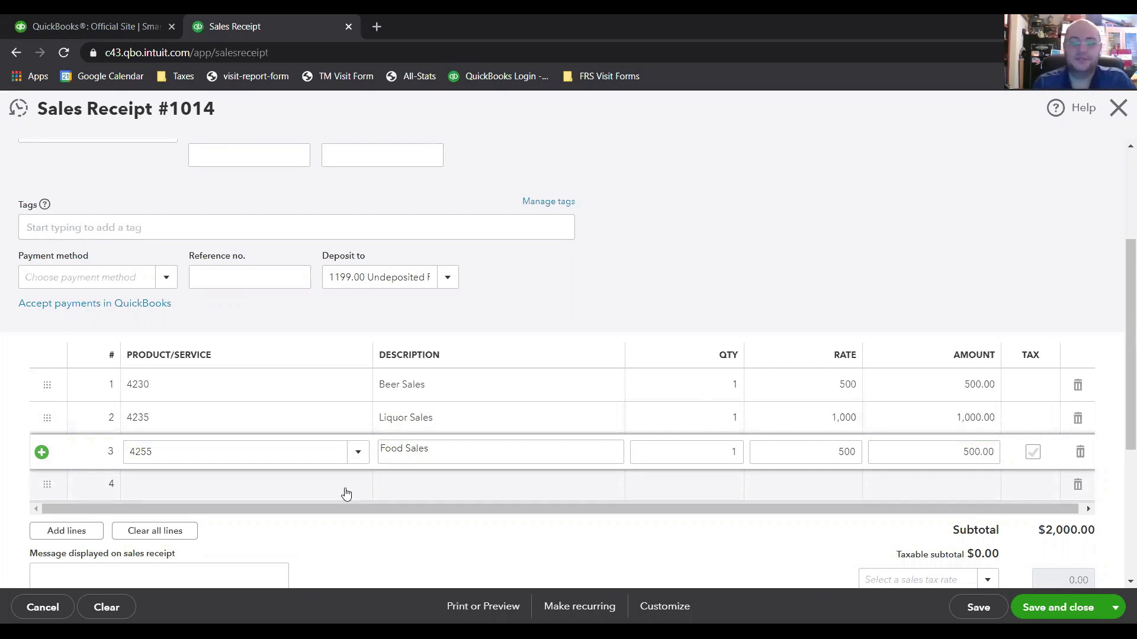
pyautogui.click(353, 487)
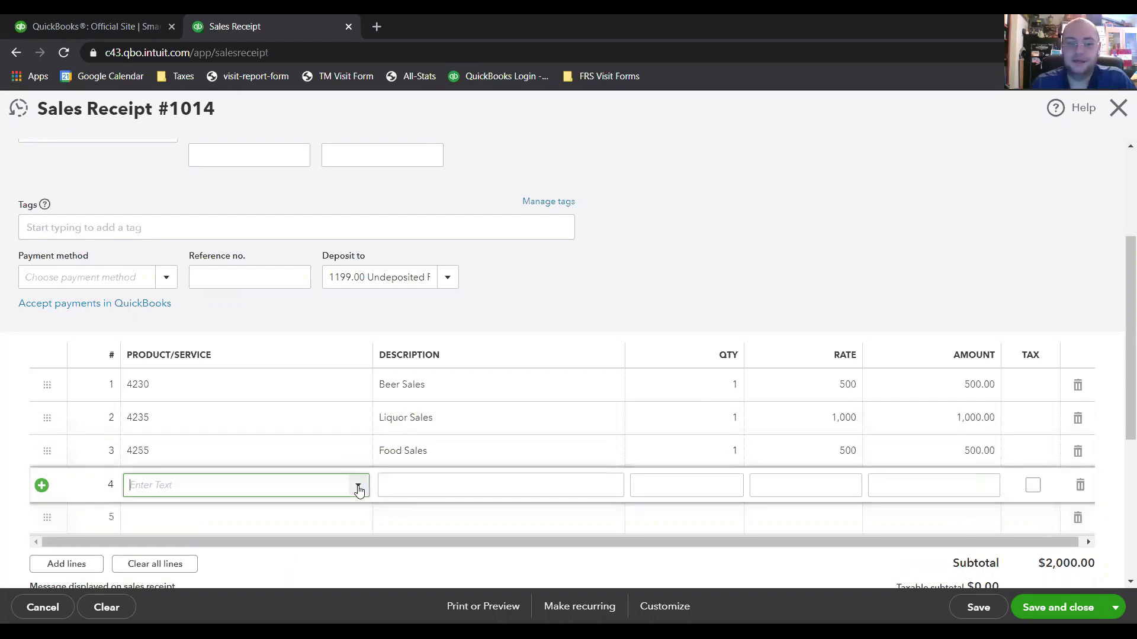
pyautogui.click(358, 488)
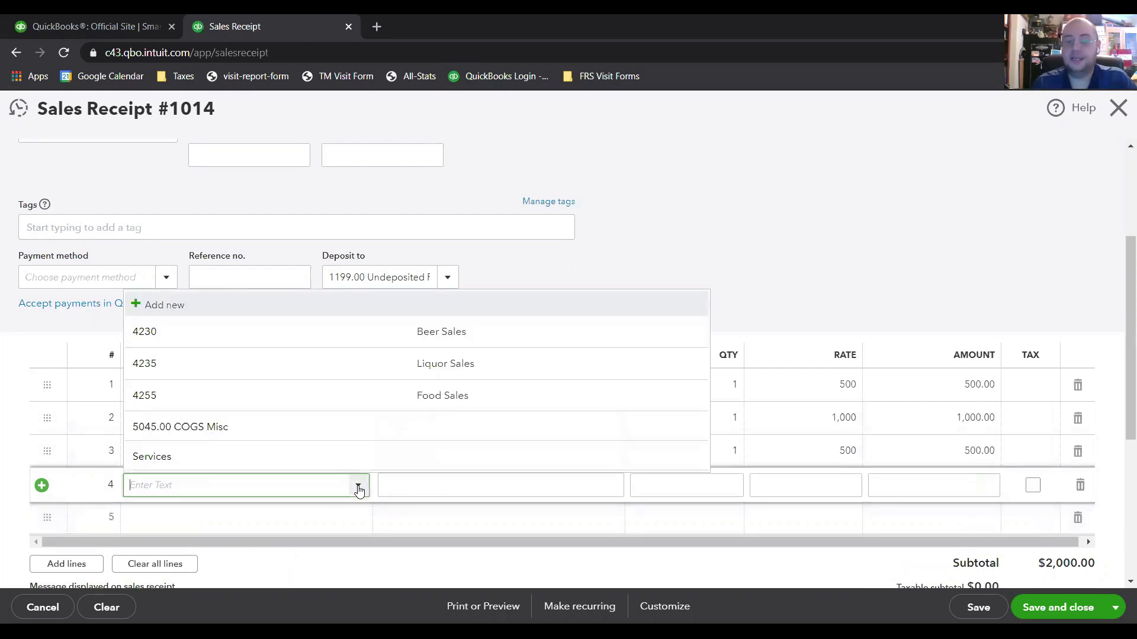
pyautogui.write('1040')
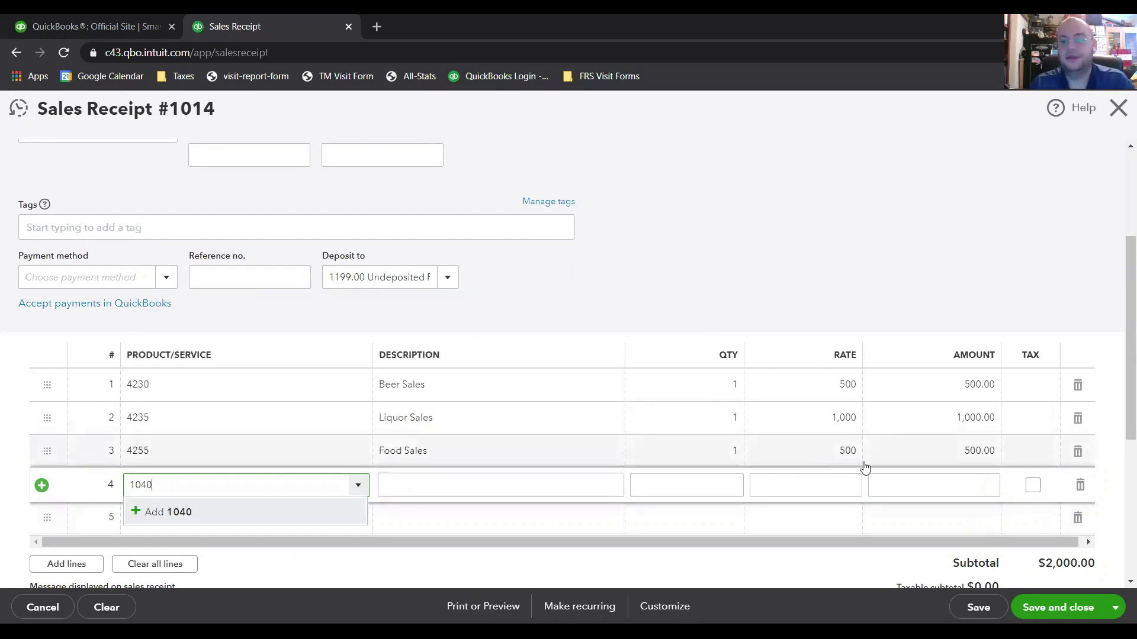
pyautogui.click(990, 491)
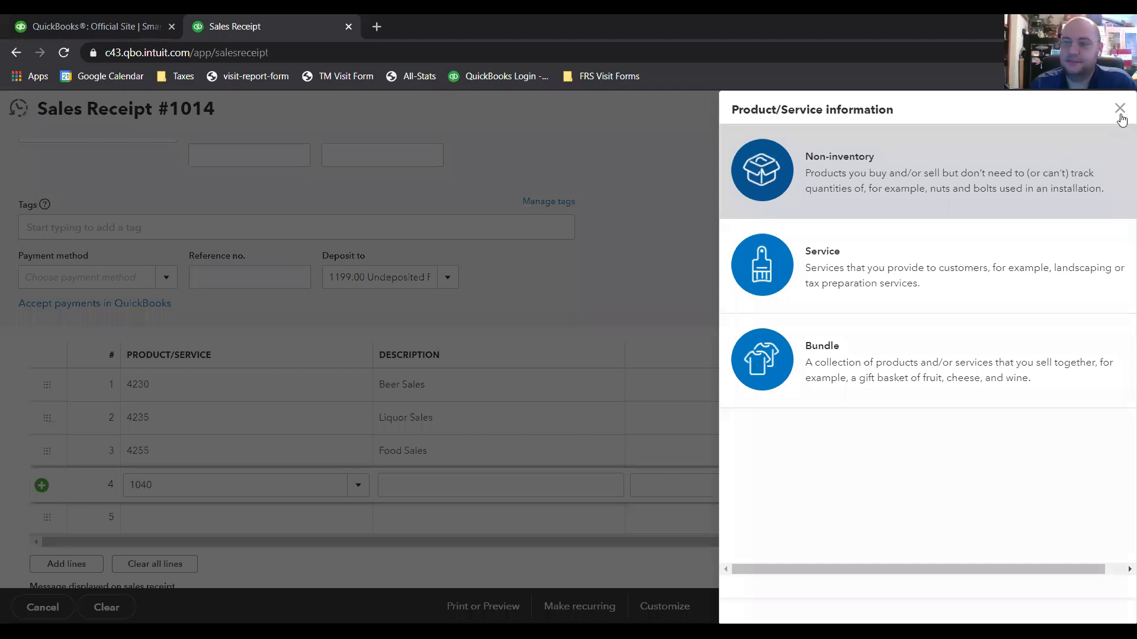
pyautogui.click(1121, 118)
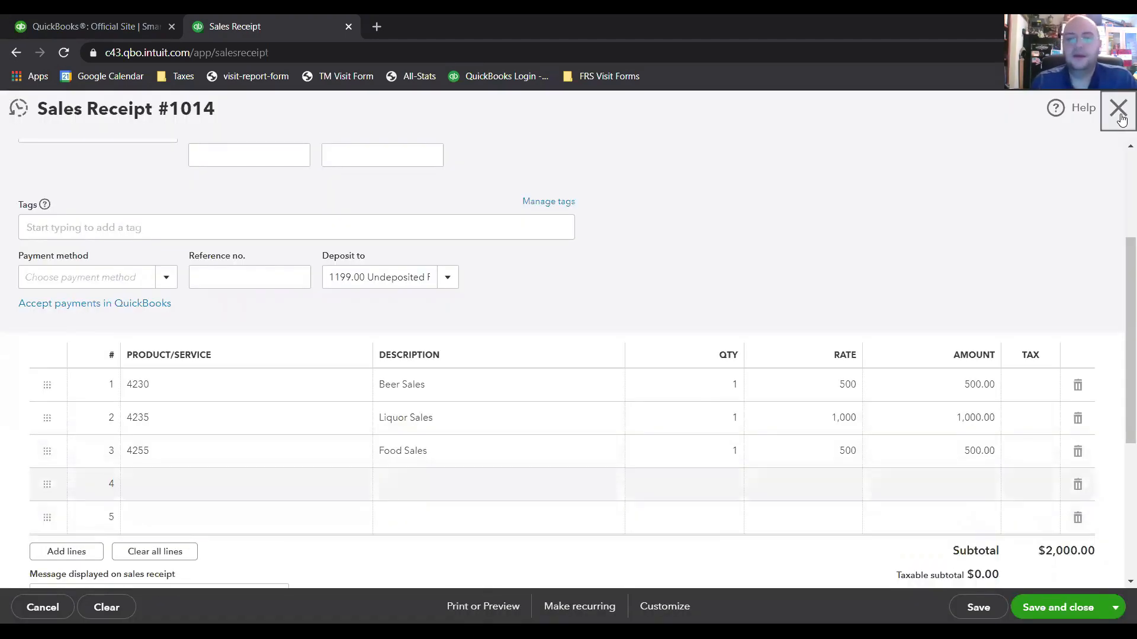
pyautogui.click(1121, 117)
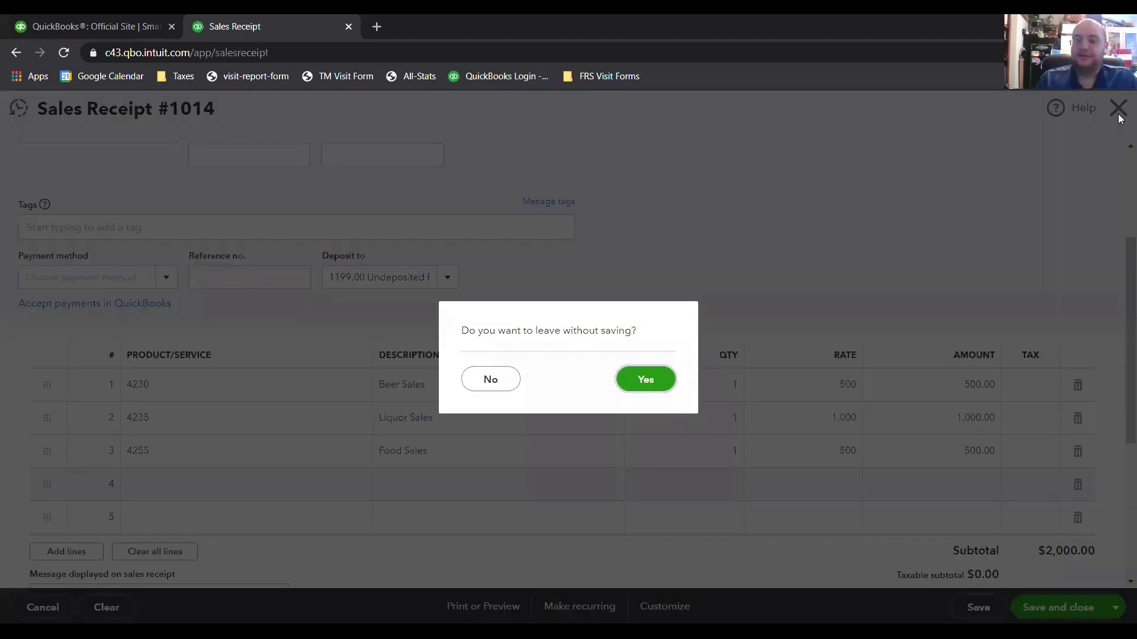
pyautogui.click(491, 380)
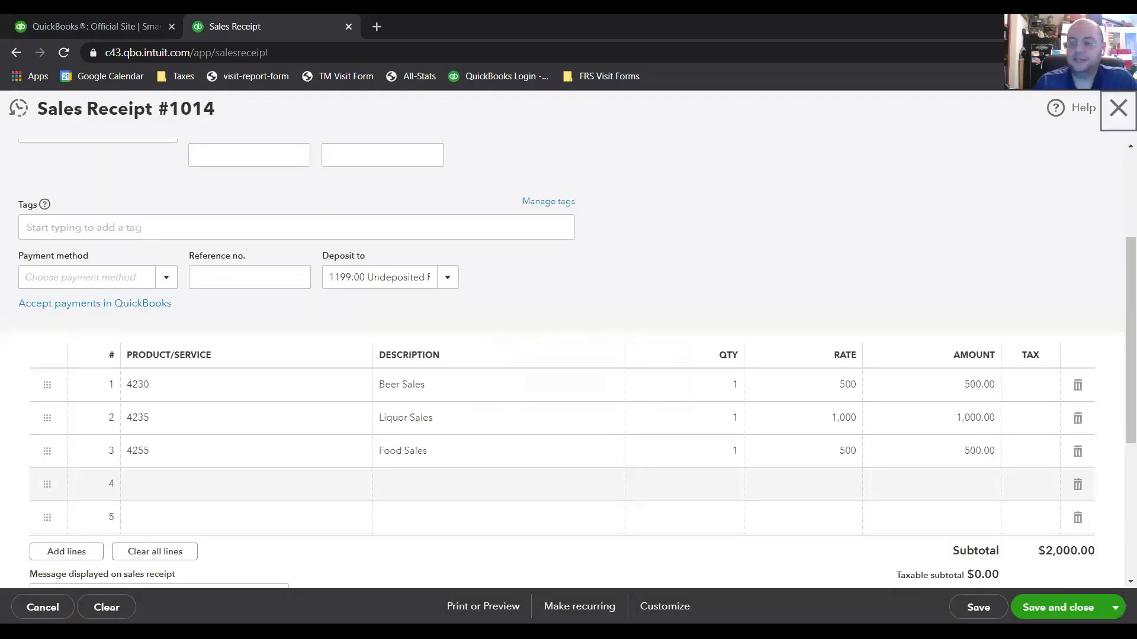
pyautogui.click(1059, 607)
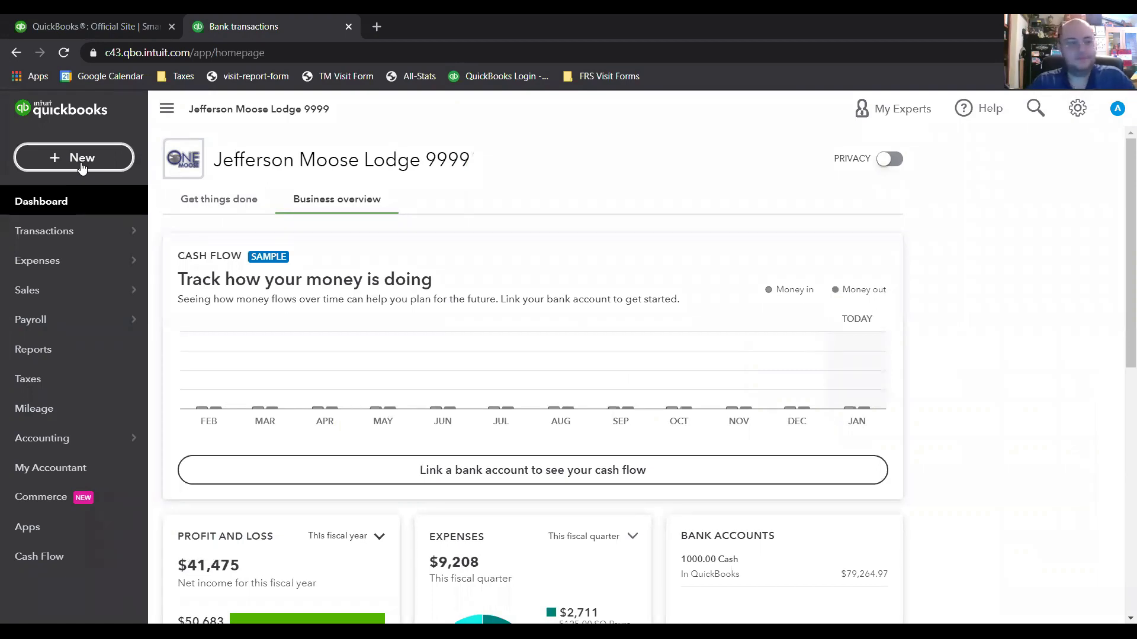
# - Deposit the $2,000.00 SQ payment into 1005.00 General Checking and save the deposit
pyautogui.click(36, 163)
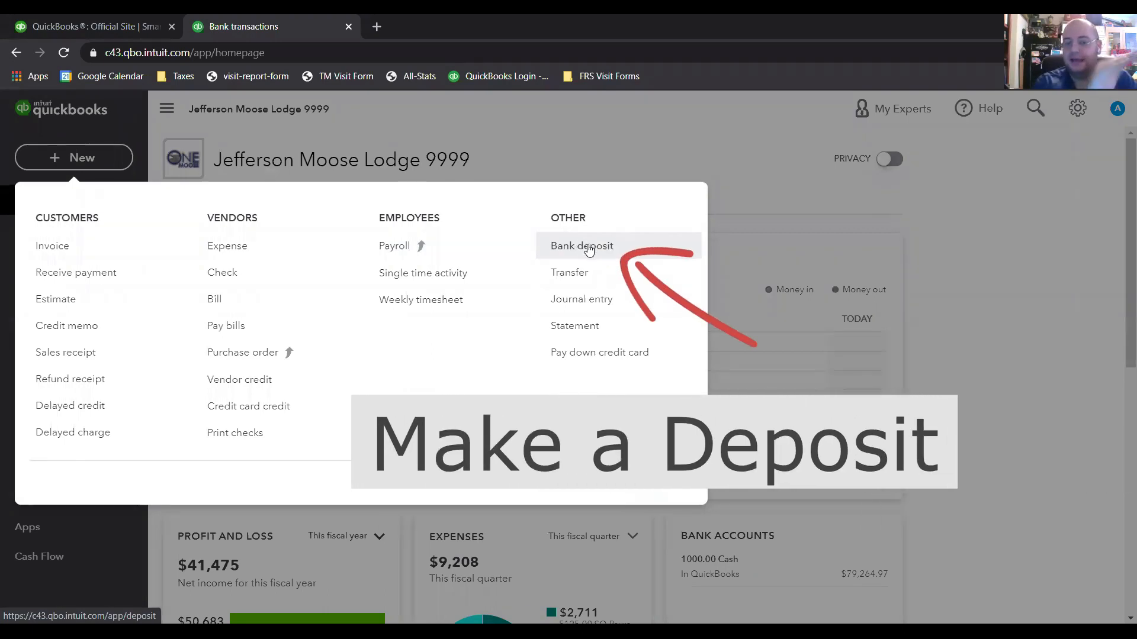
pyautogui.click(589, 250)
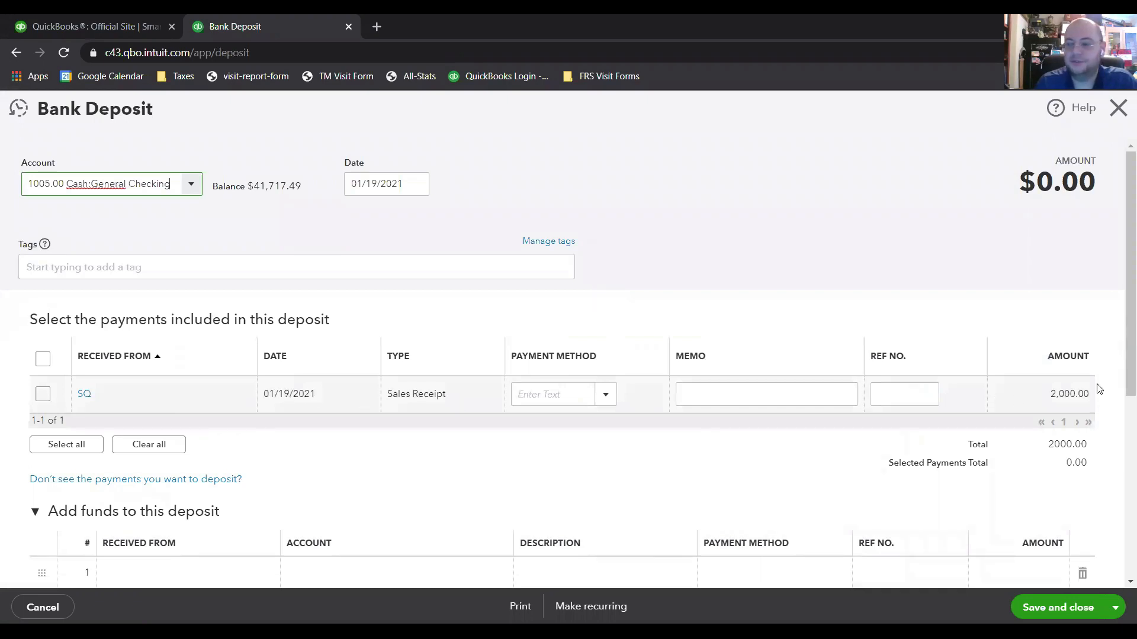
pyautogui.click(39, 399)
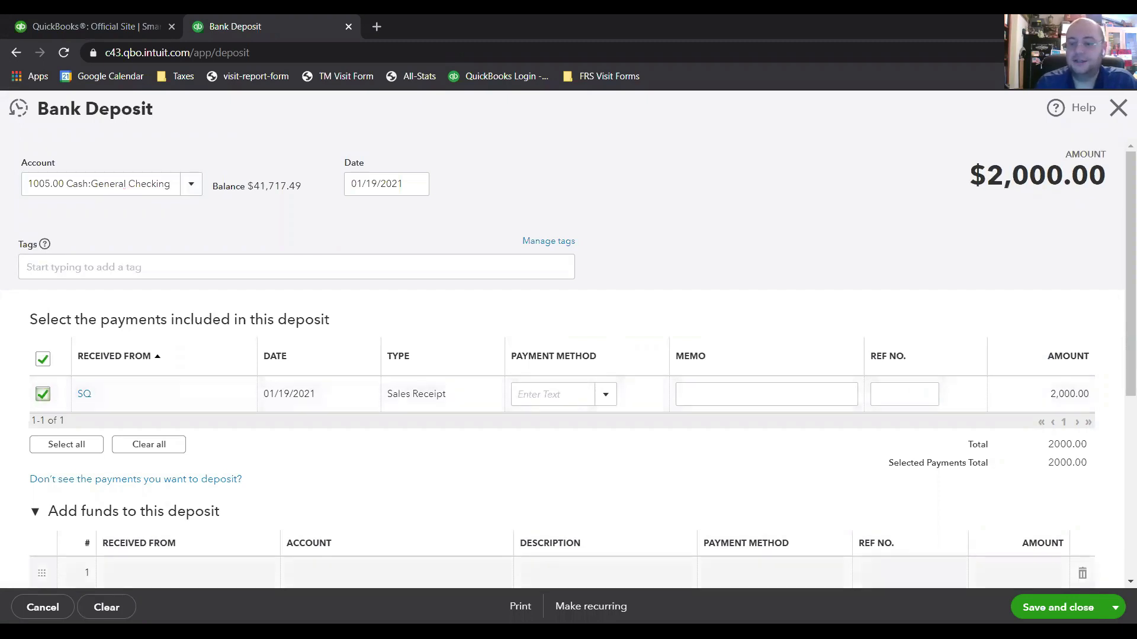
pyautogui.hotkey('ctrl', 'alt', 'd')
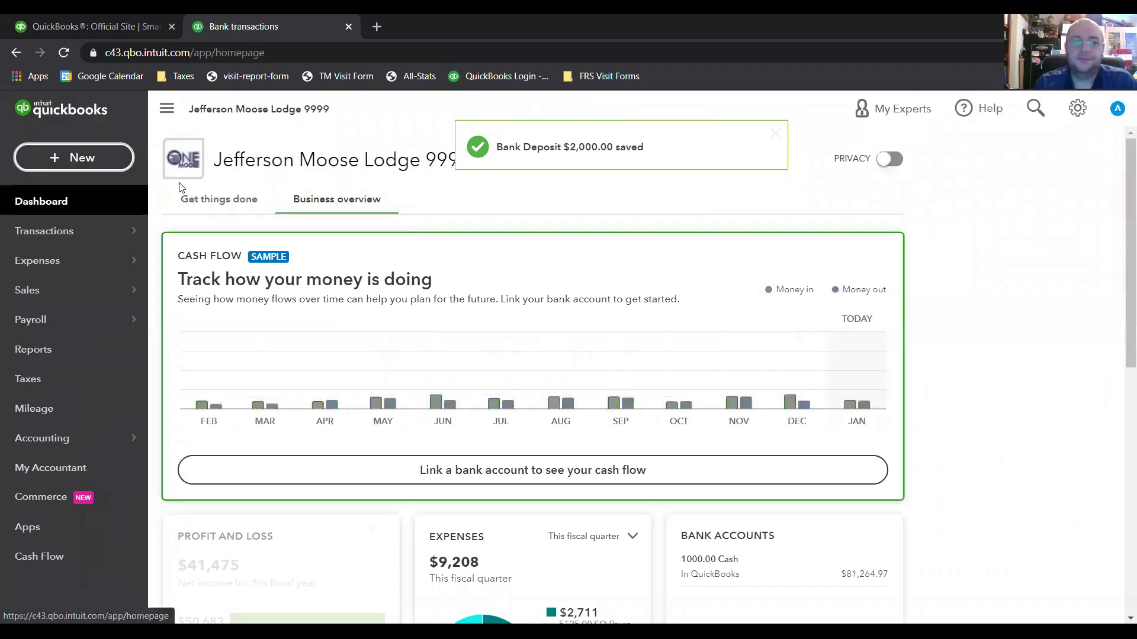
# - Start a new bank deposit into the Bingo Checking account
pyautogui.click(74, 158)
pyautogui.click(582, 246)
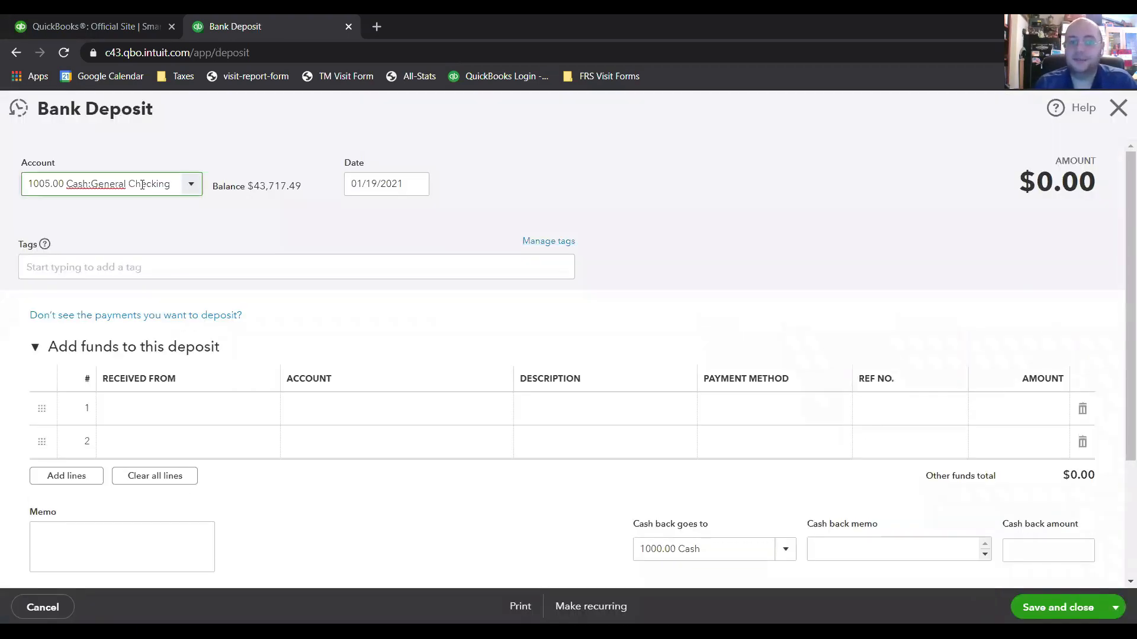
pyautogui.click(142, 185)
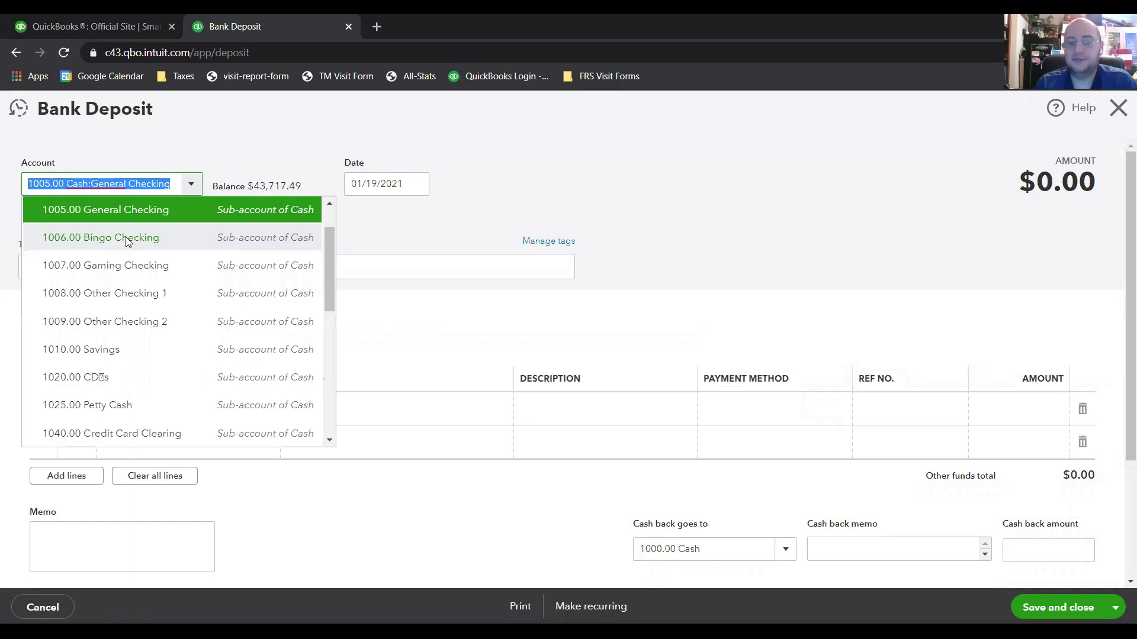
pyautogui.click(127, 239)
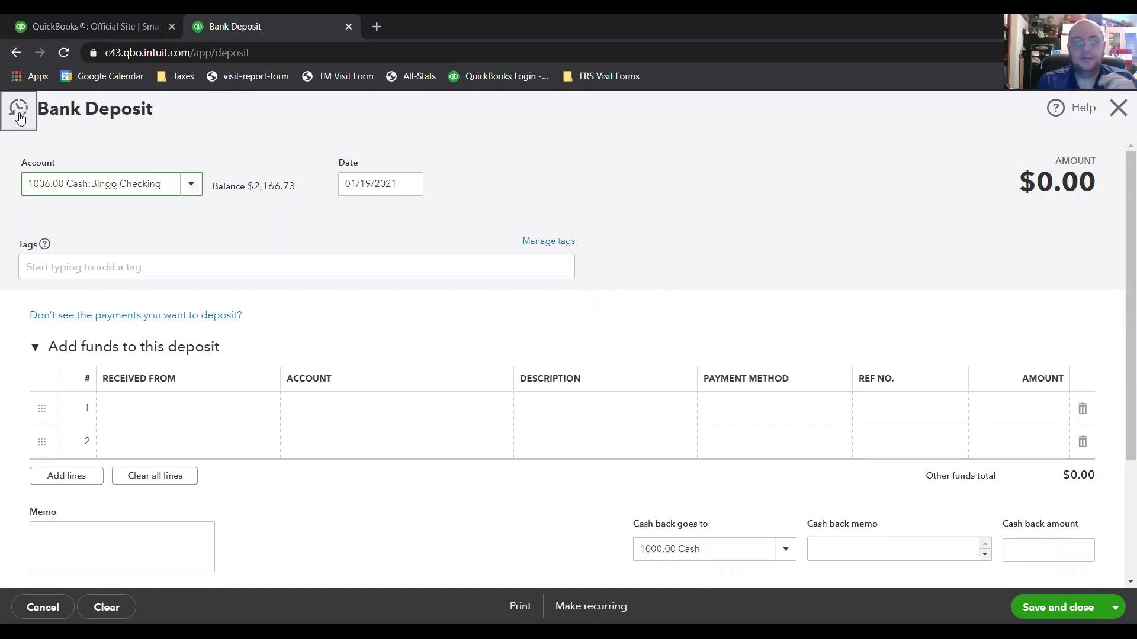
# - Open the 01/19/2021 $2,000.00 deposit from Recent Transactions, discarding the unsaved new one
pyautogui.click(18, 112)
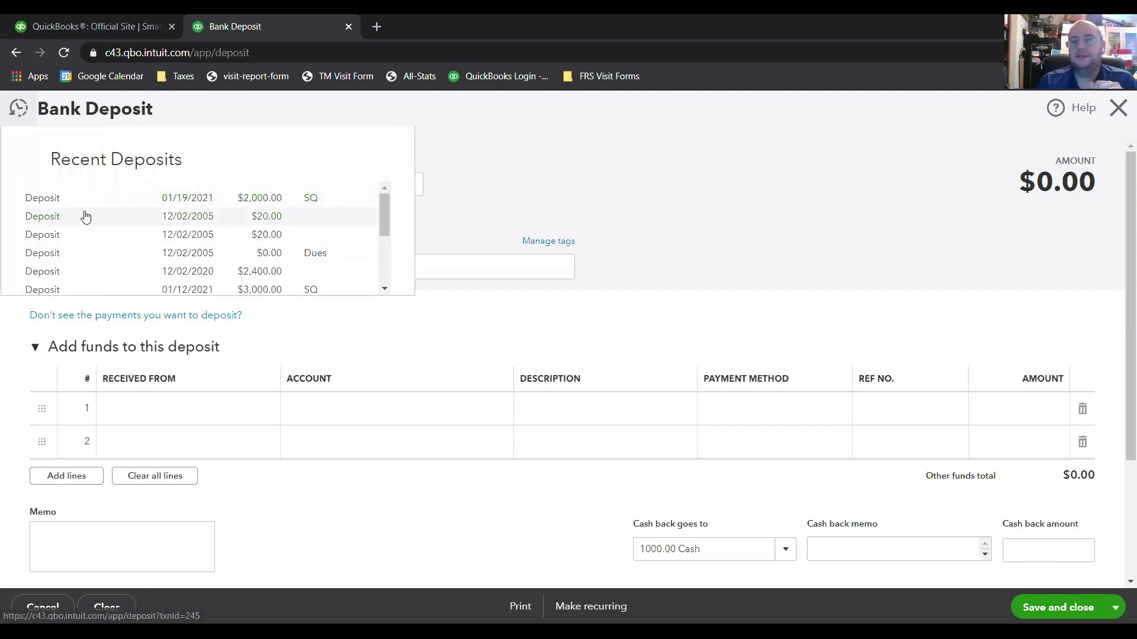
pyautogui.scroll(-3, 87, 221)
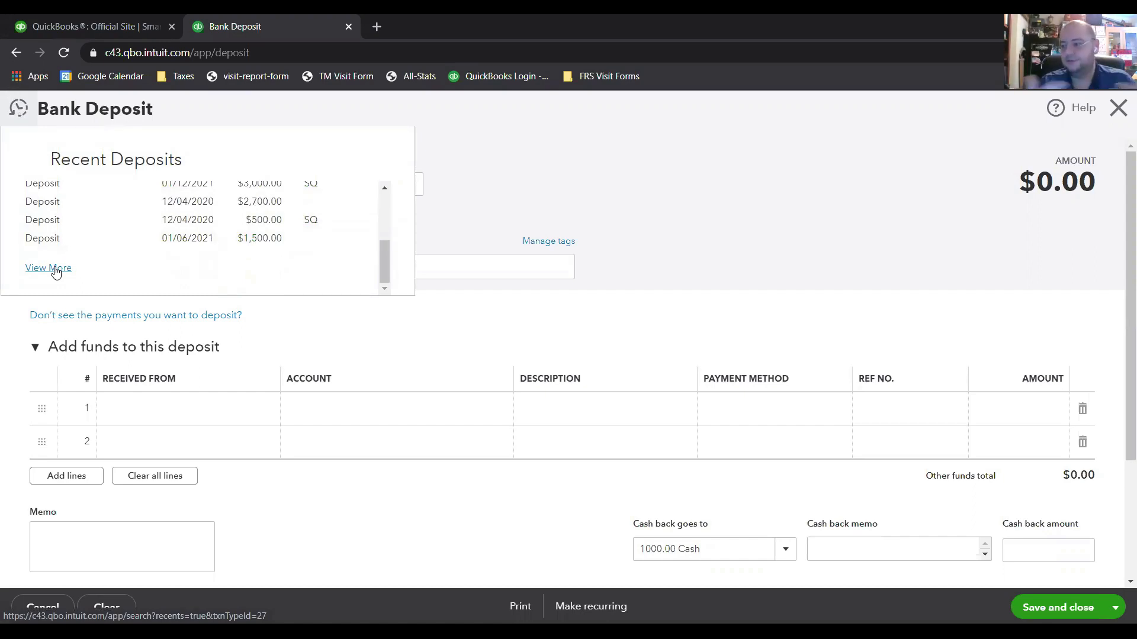
pyautogui.scroll(4, 109, 244)
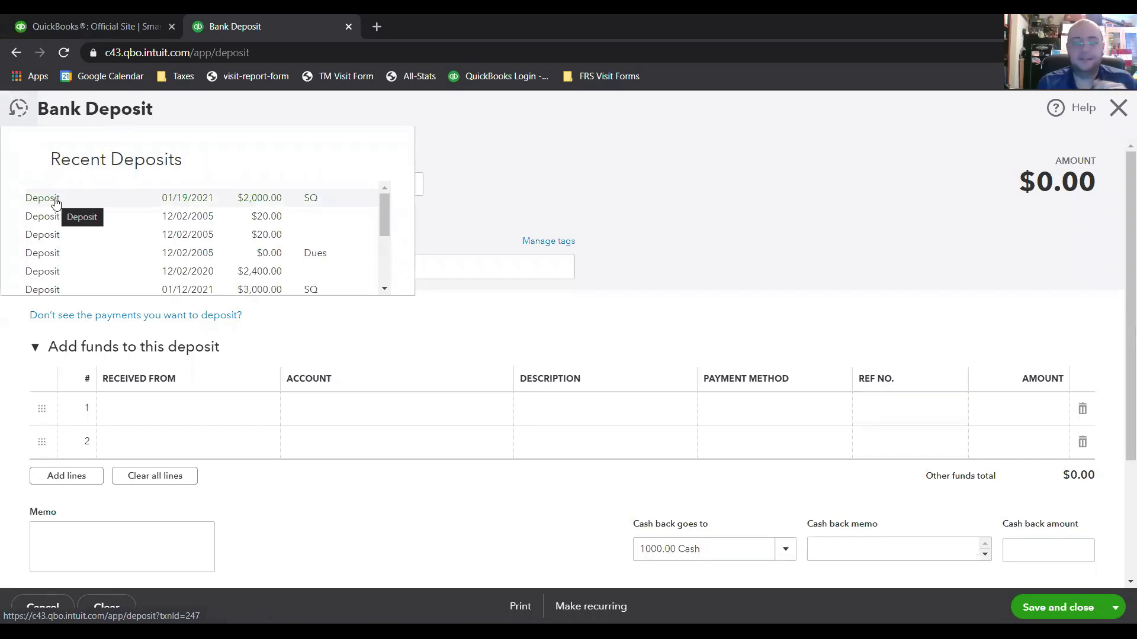
pyautogui.click(56, 200)
pyautogui.click(651, 380)
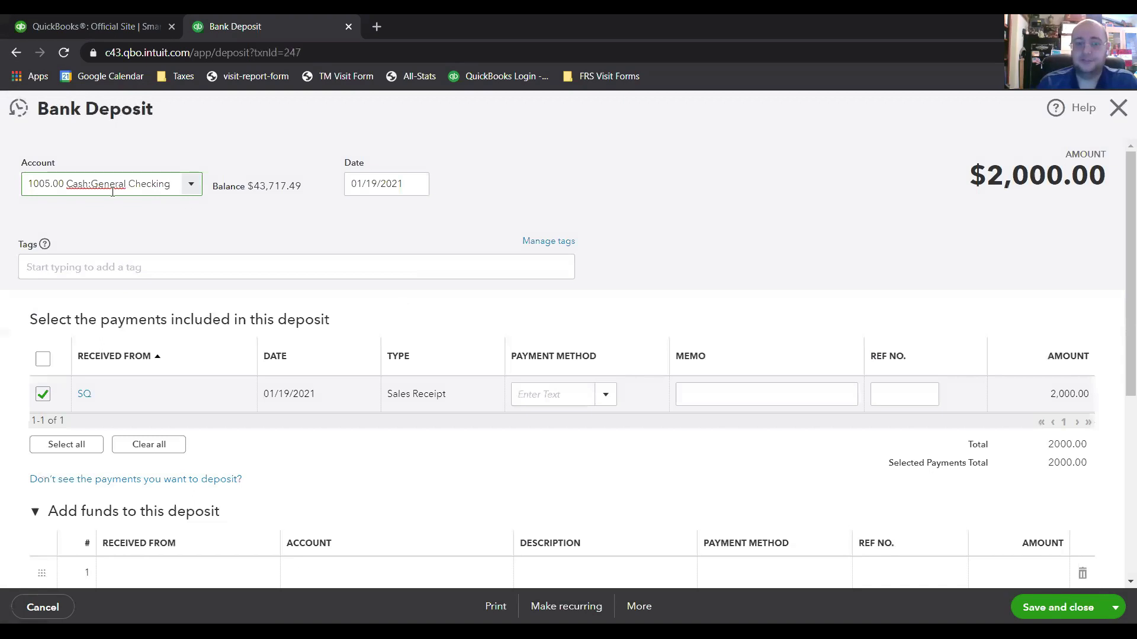
# - Open the deposit account list on the reopened $2,000.00 deposit
pyautogui.click(191, 194)
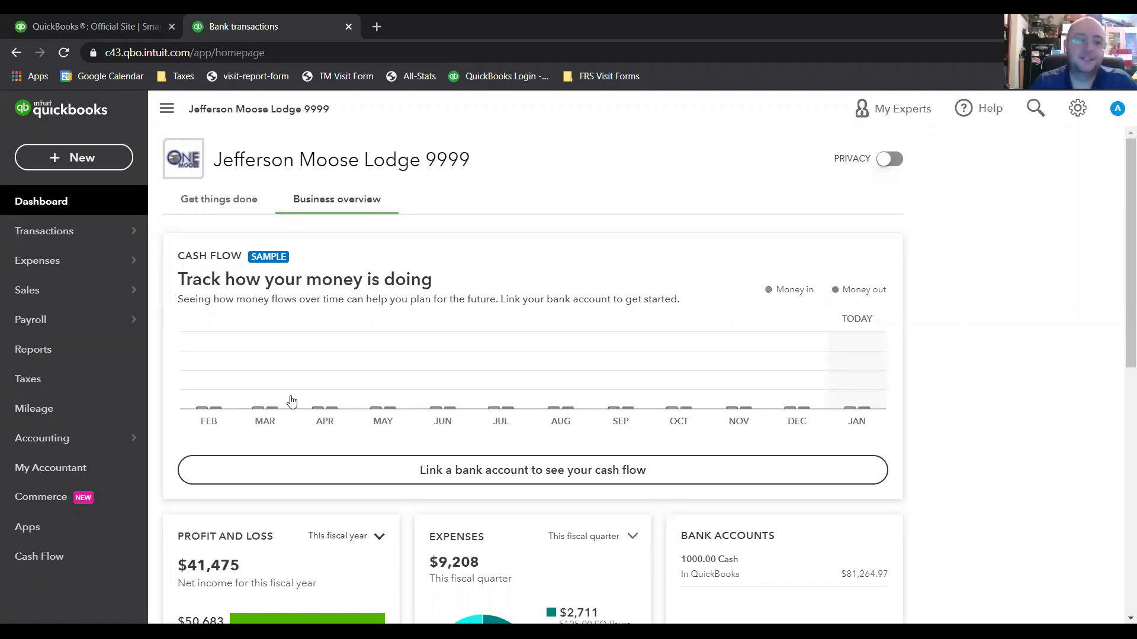
# - Create a new 01/19/2021 deposit to 1005.00 Cash:General Checking and begin line 1 of Add funds
pyautogui.click(101, 164)
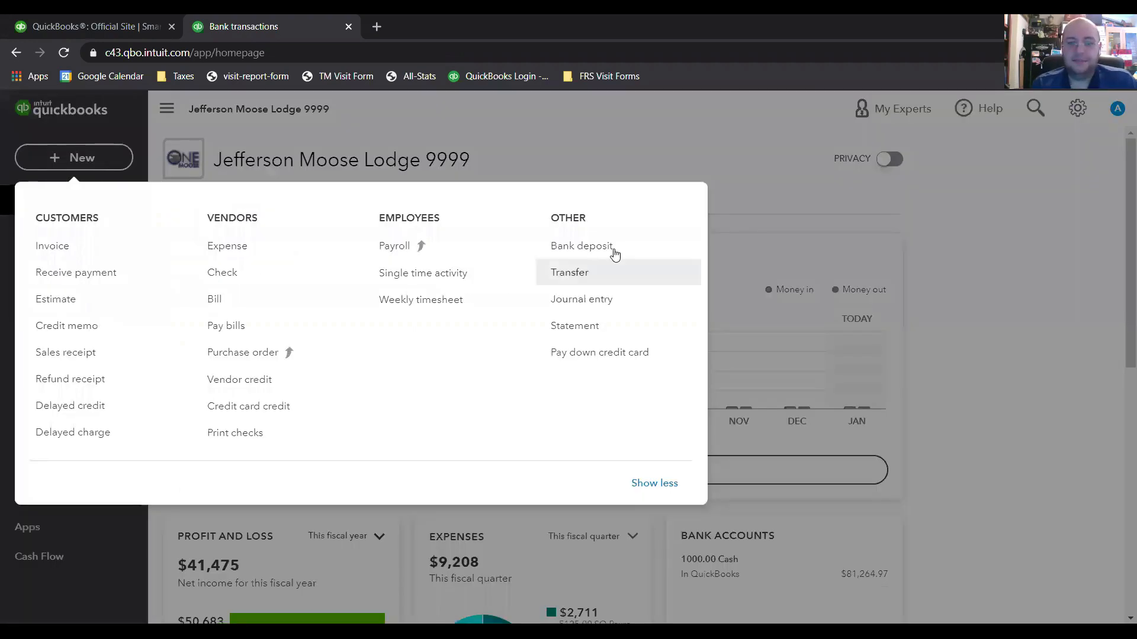
pyautogui.click(592, 246)
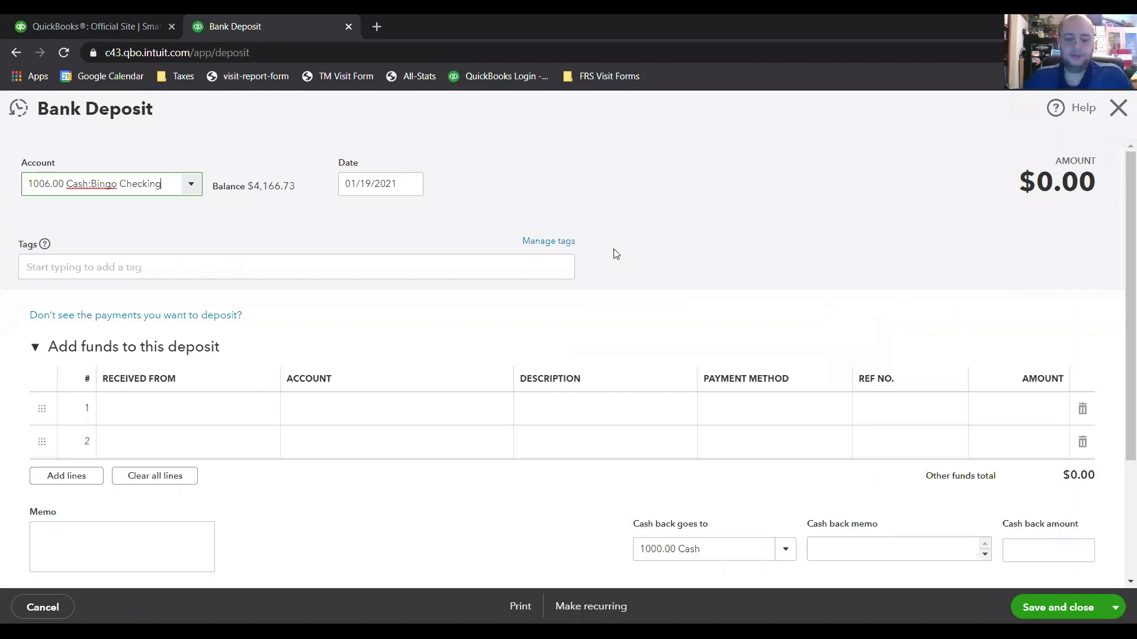
pyautogui.click(199, 190)
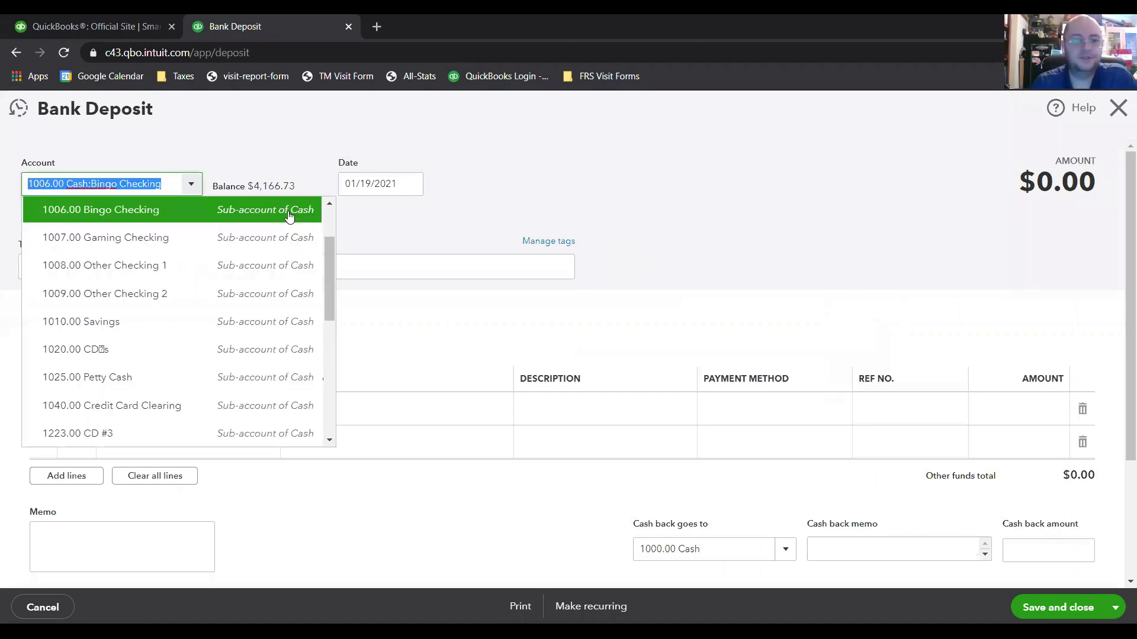
pyautogui.click(325, 201)
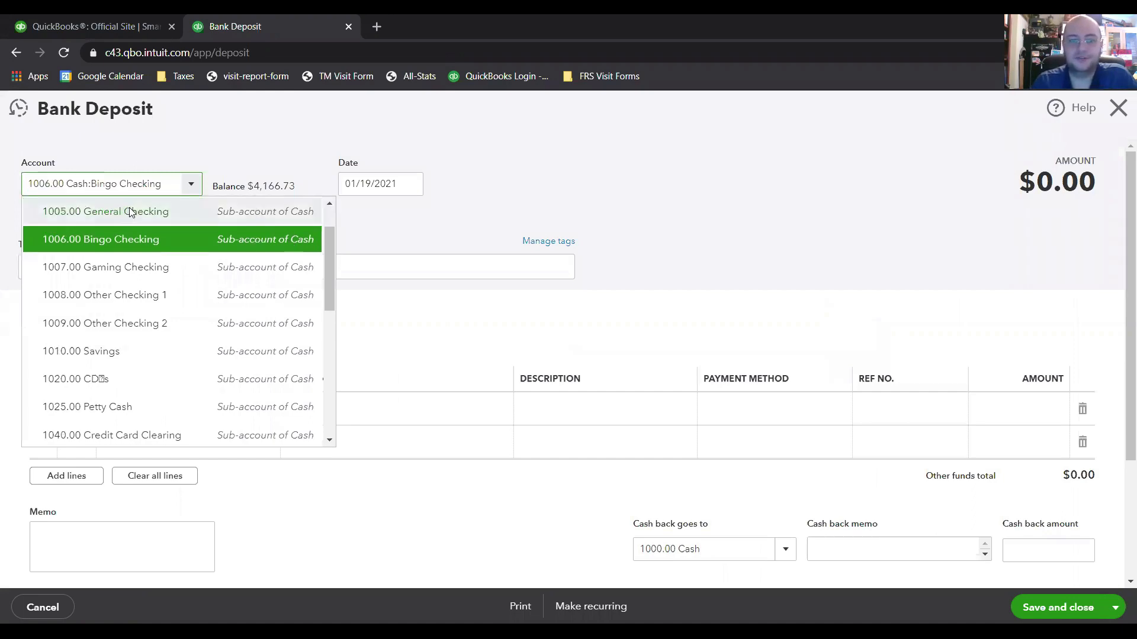
pyautogui.click(160, 212)
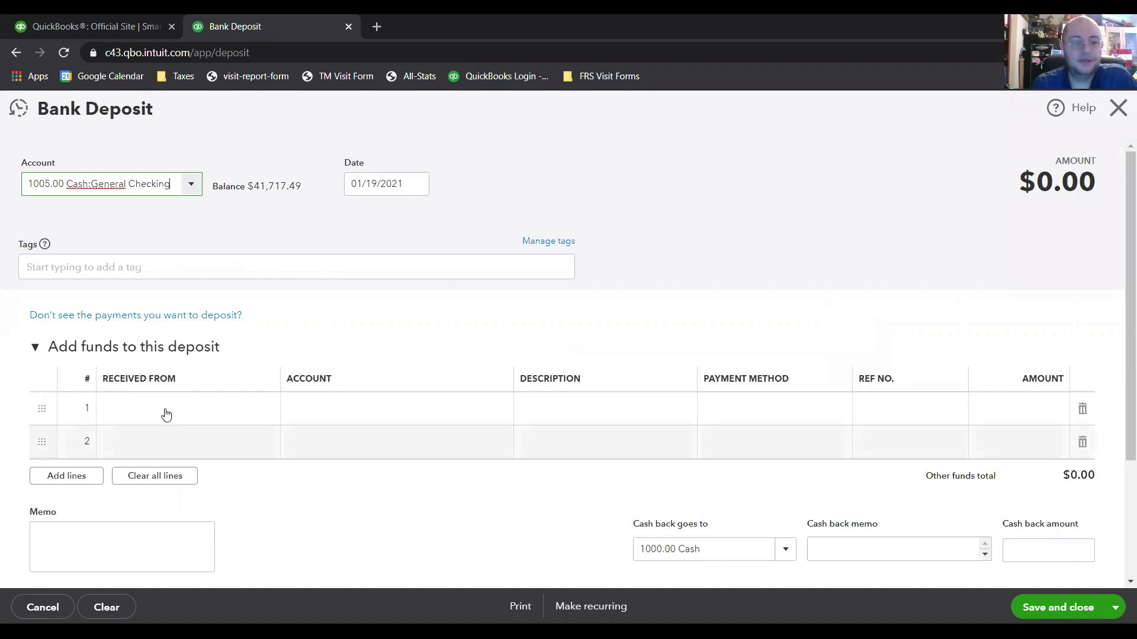
pyautogui.click(264, 408)
# - Add two Dues lines posted to 2510.00 Application Fees and 4005 Membership Dues
pyautogui.click(266, 410)
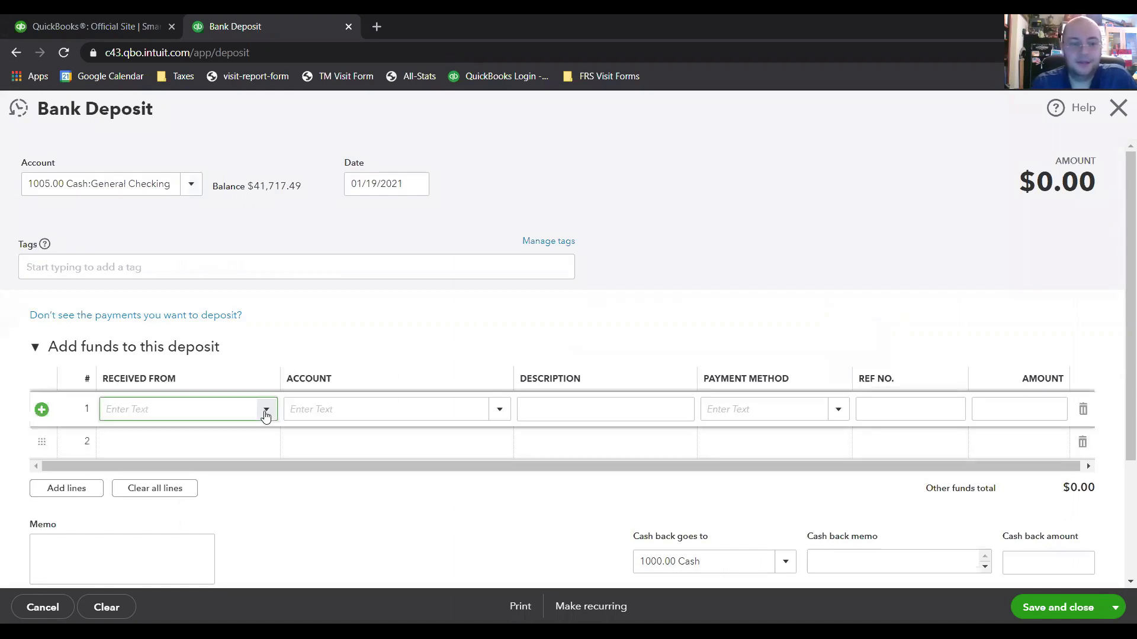
pyautogui.click(176, 225)
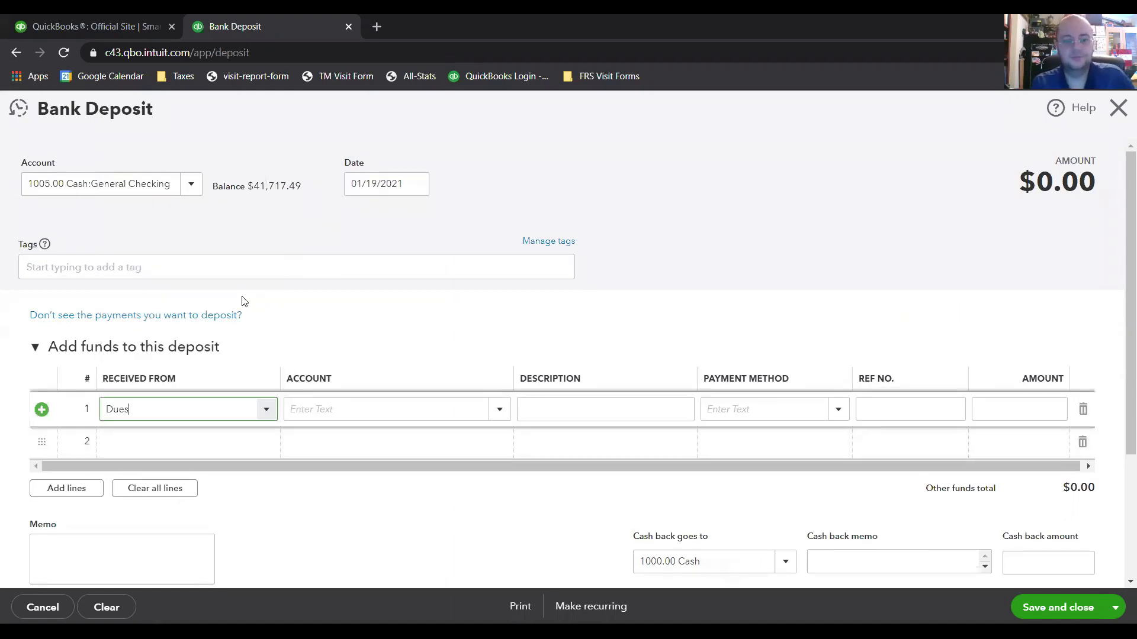
pyautogui.click(352, 409)
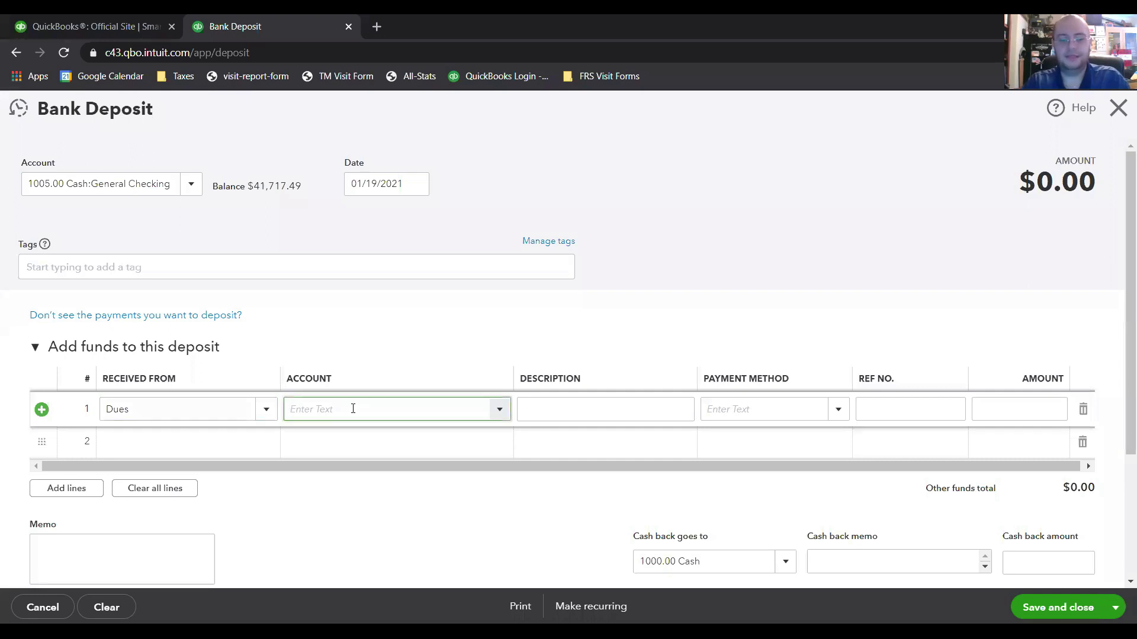
pyautogui.write('25')
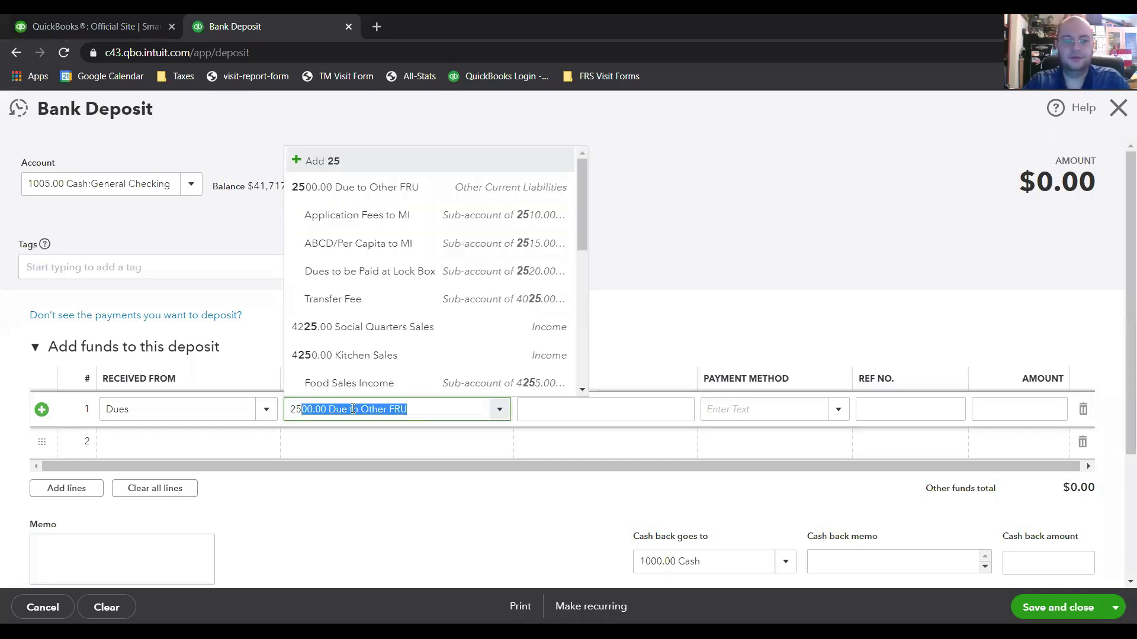
pyautogui.write('10')
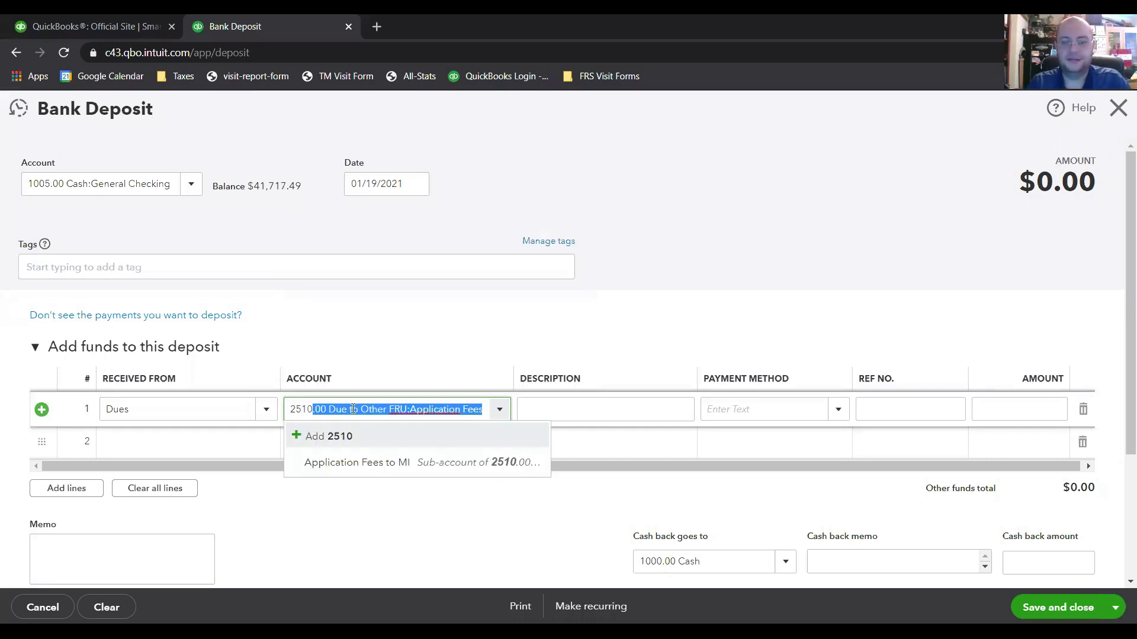
pyautogui.press('Tab')
pyautogui.press('Tab')
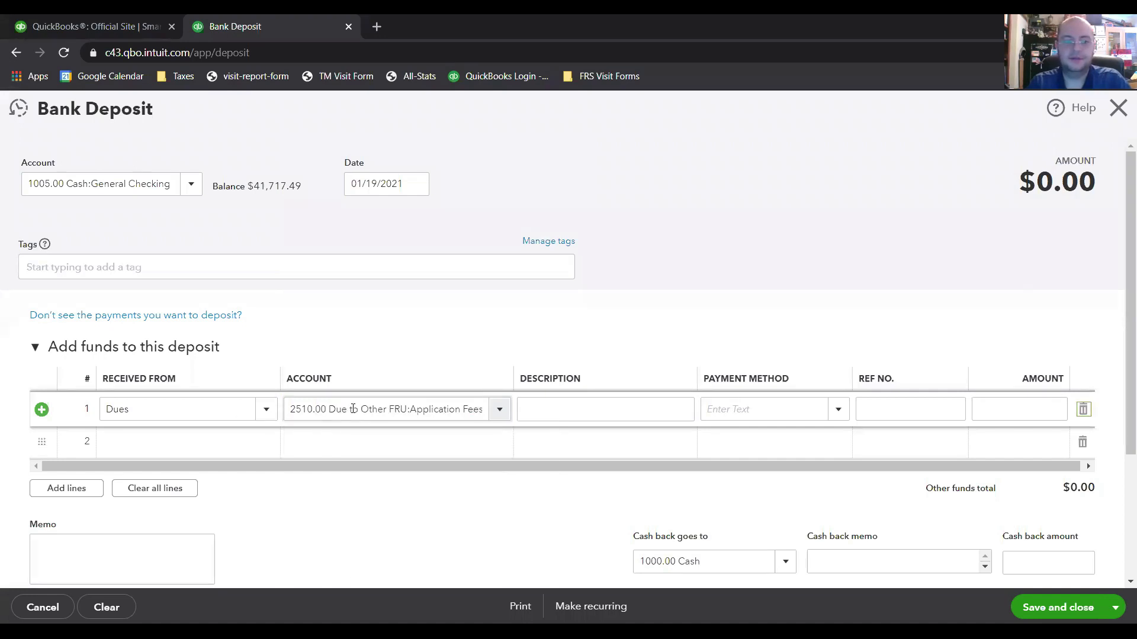
pyautogui.click(271, 453)
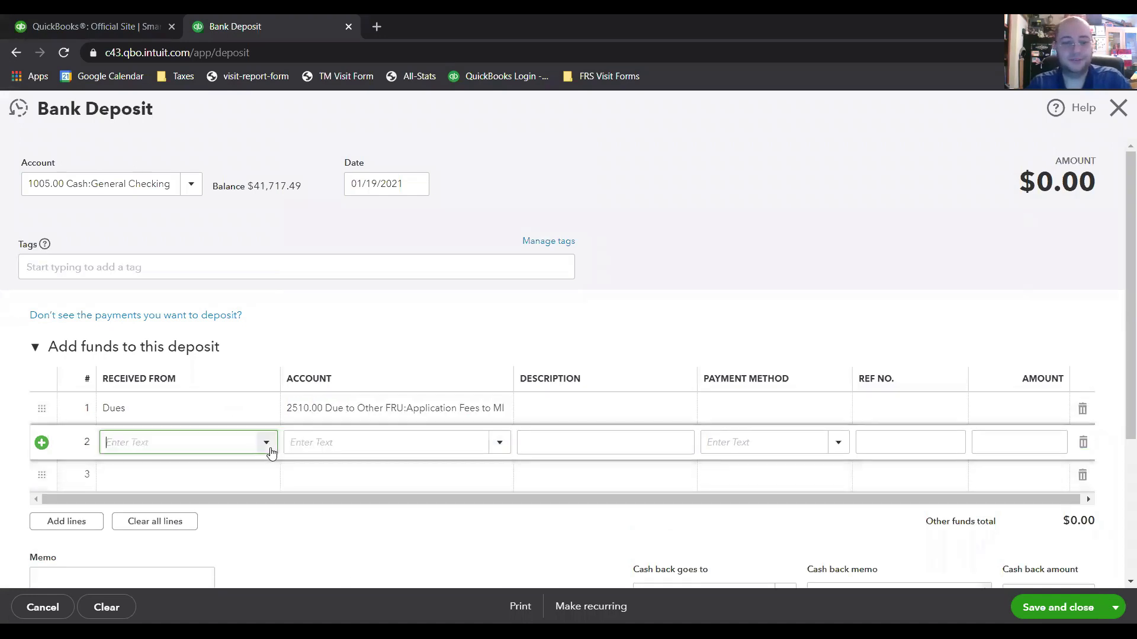
pyautogui.press('Up')
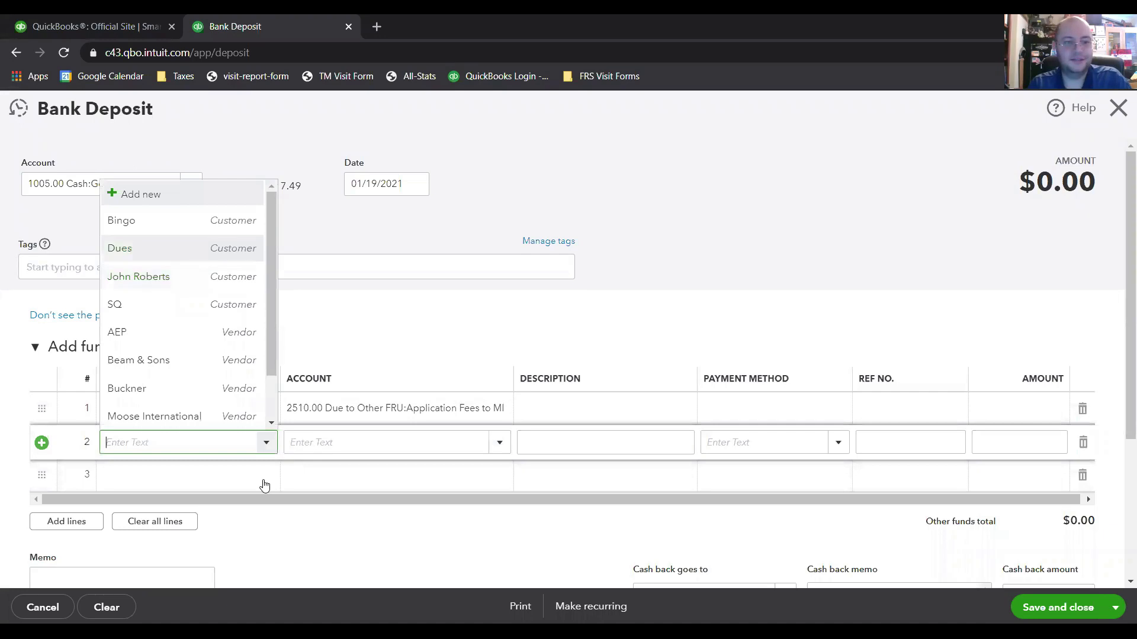
pyautogui.press('Tab')
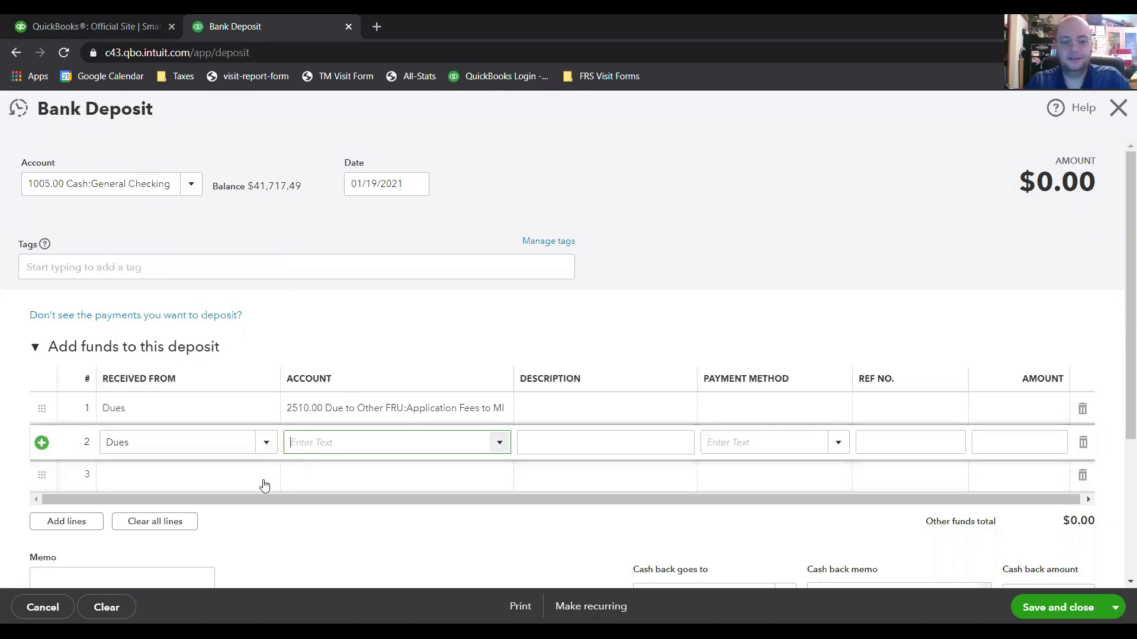
pyautogui.write('4005')
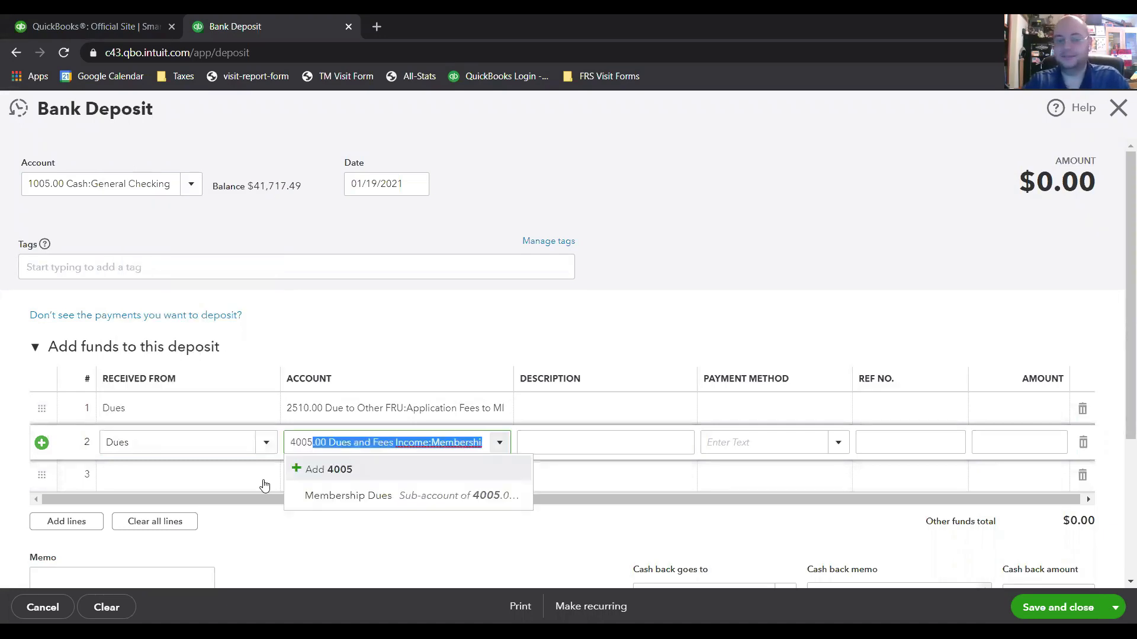
pyautogui.press('Tab')
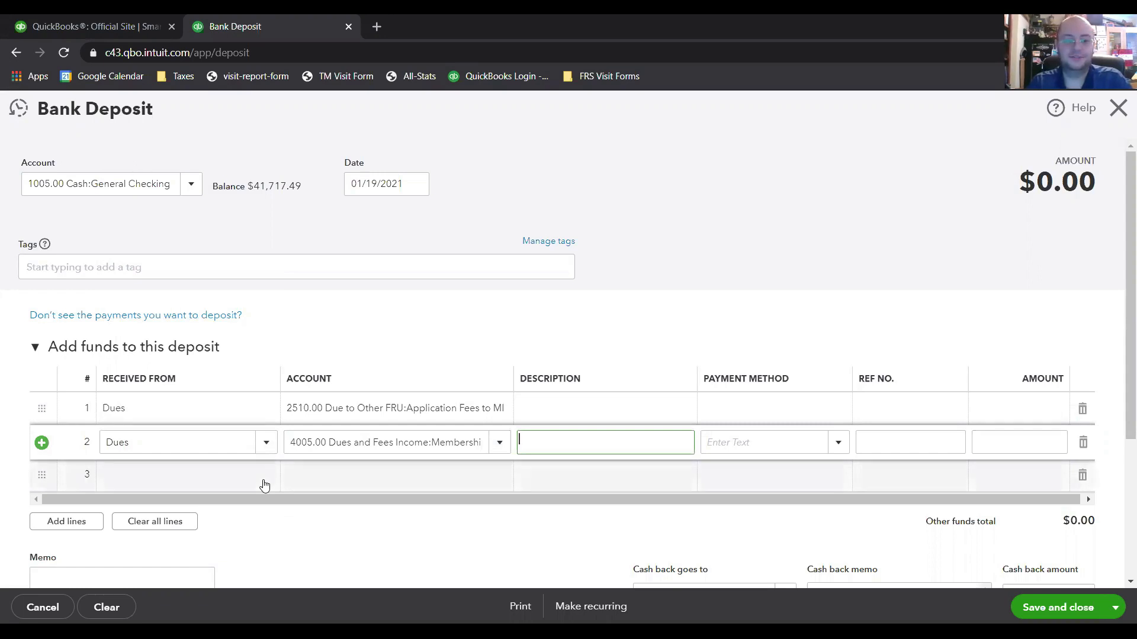
# - Set line 3 to payer Dues with account 2515 Per Capita to MI
pyautogui.click(265, 485)
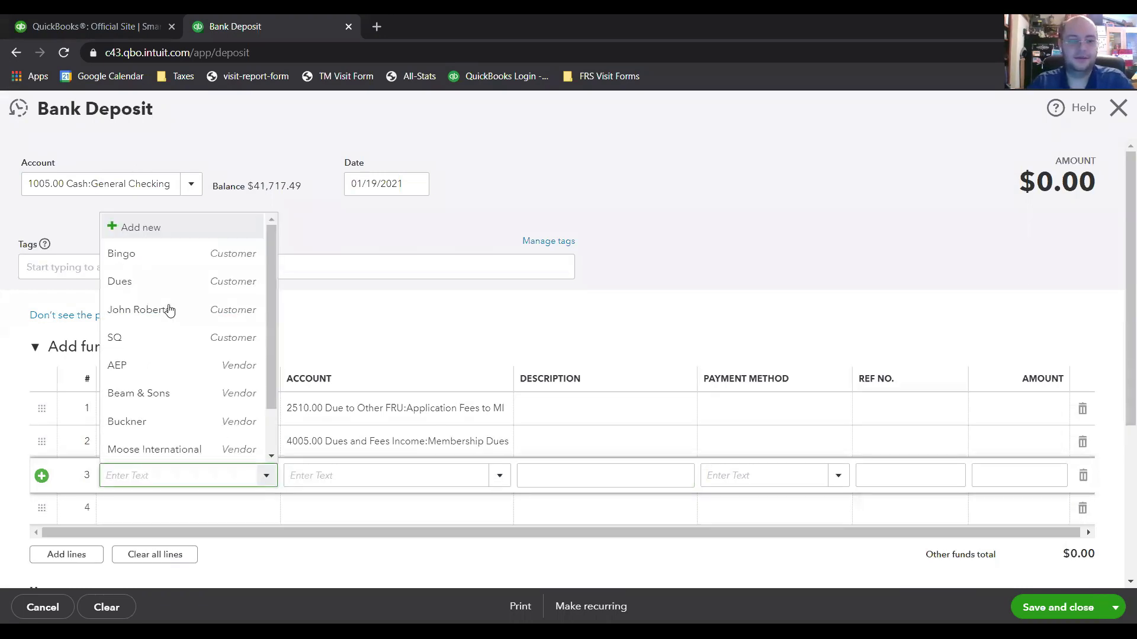
pyautogui.click(167, 283)
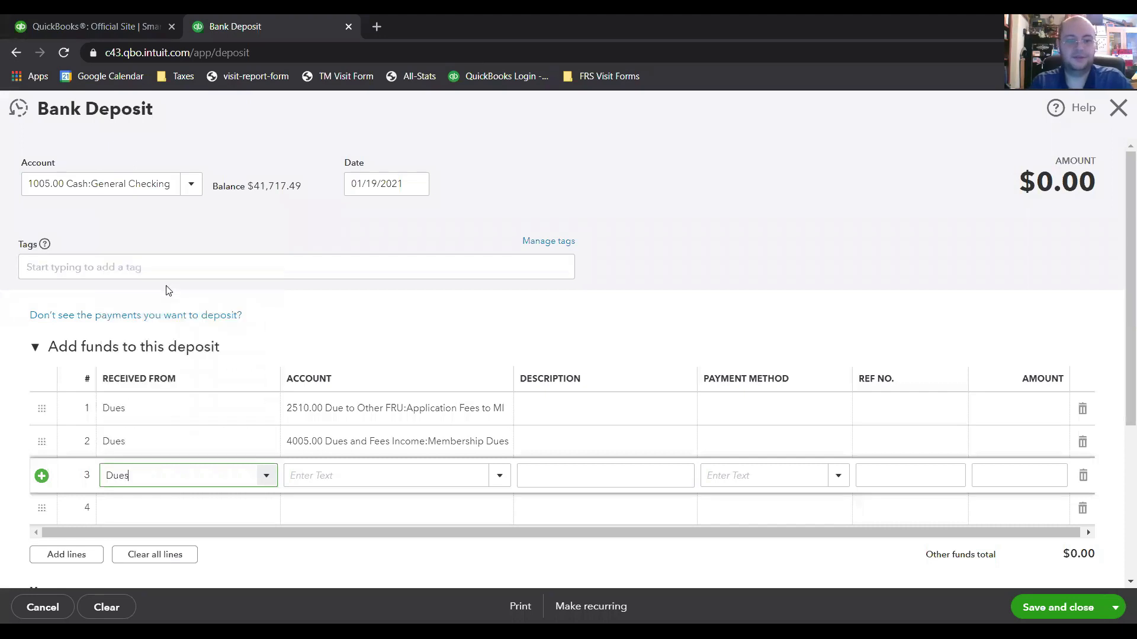
pyautogui.press('Tab')
pyautogui.write('2515')
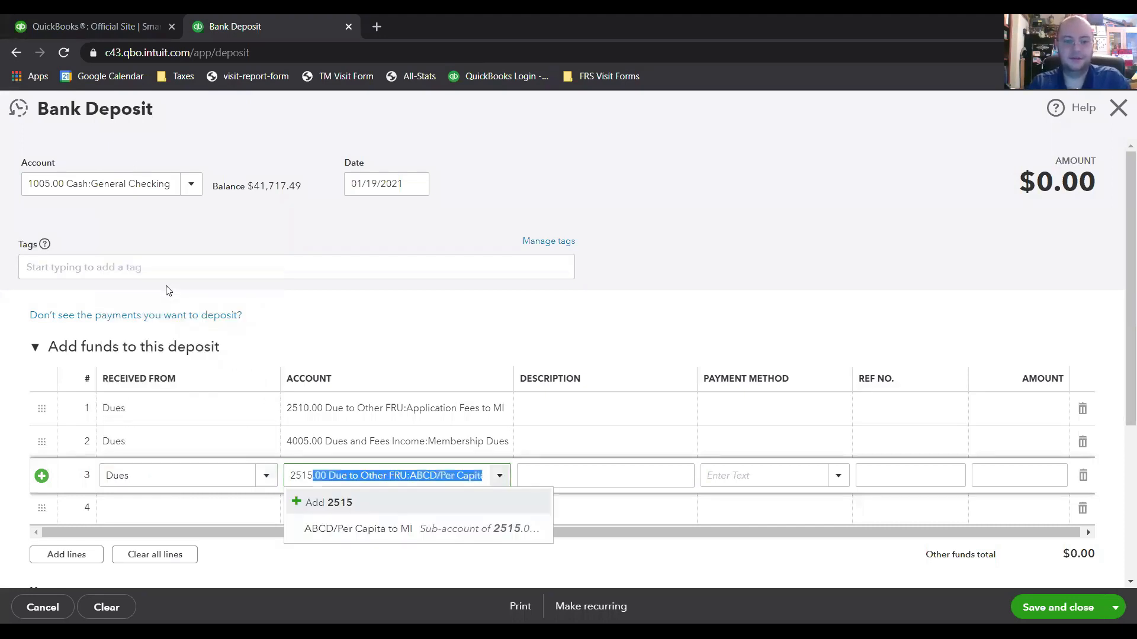
pyautogui.press('Tab')
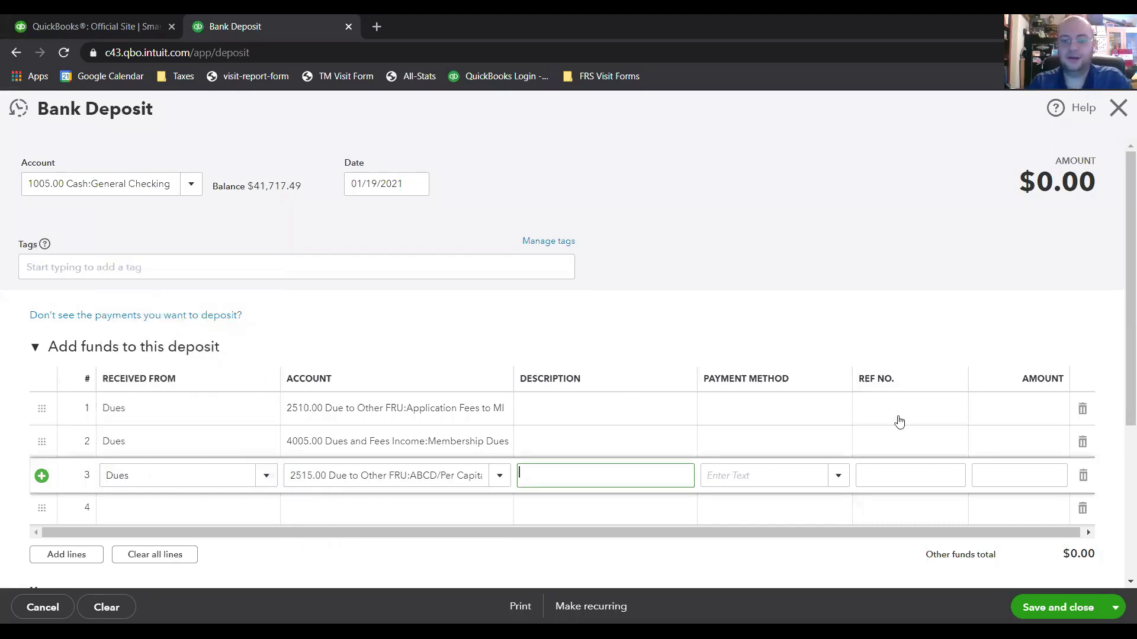
# - Enter amounts 20.00, 12.00 and 38.00 on the three Dues lines
pyautogui.click(996, 418)
pyautogui.write('20')
pyautogui.press('Tab')
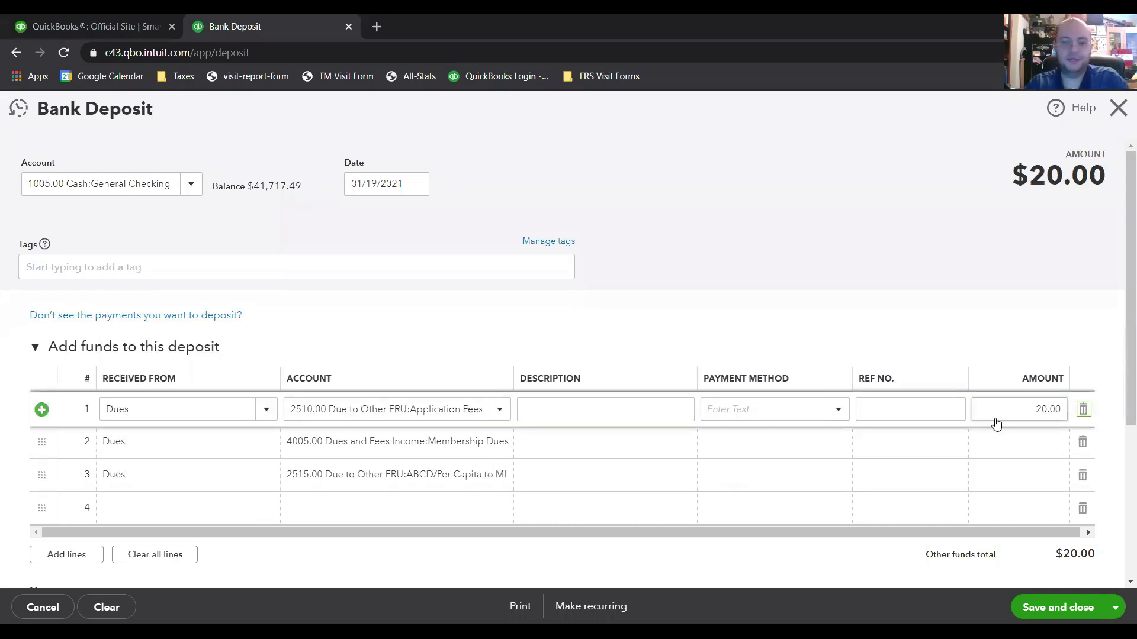
pyautogui.press('Tab')
pyautogui.press('Tab')
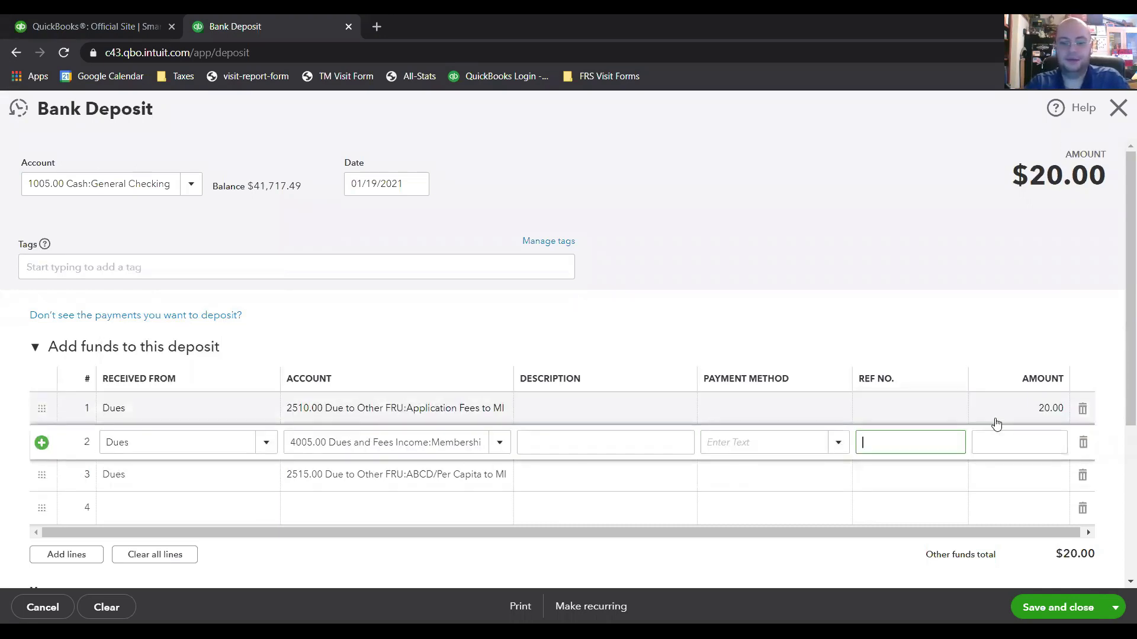
pyautogui.press('Tab')
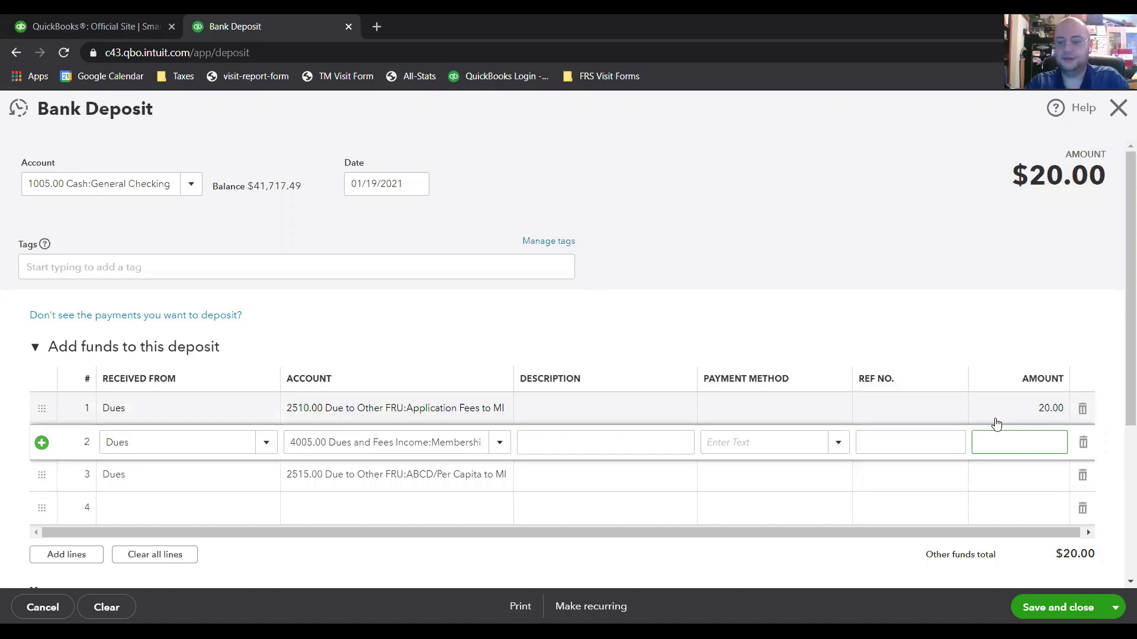
pyautogui.write('12')
pyautogui.press('Tab')
pyautogui.press('Tab')
pyautogui.press('Tab')
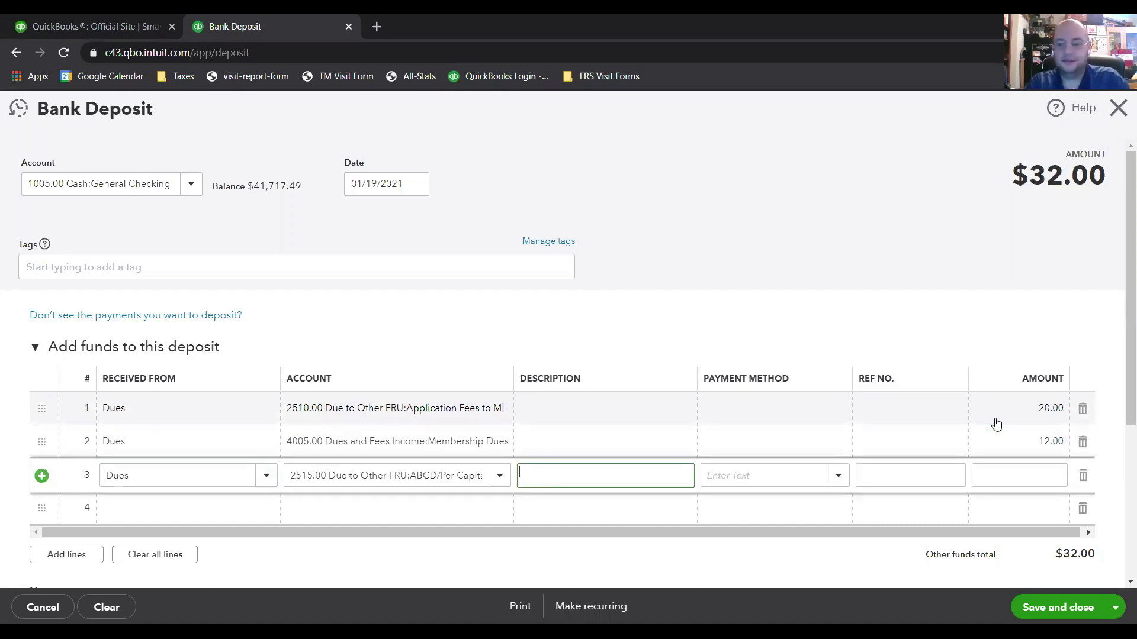
pyautogui.press('Tab')
pyautogui.press('Tab')
pyautogui.press('Tab')
pyautogui.write('38')
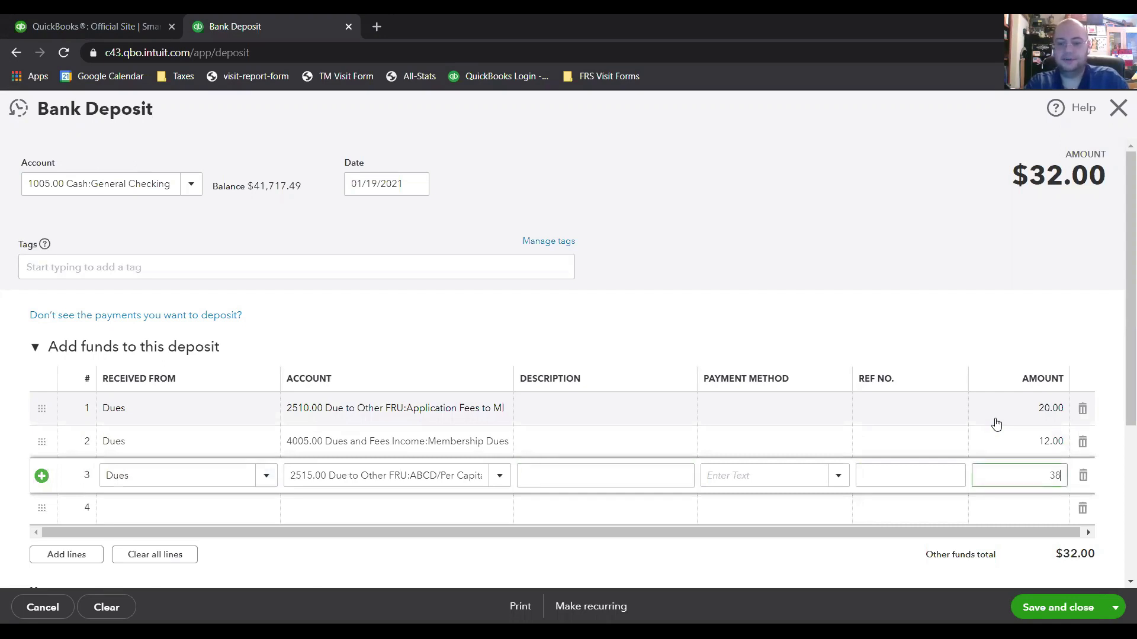
pyautogui.hotkey('shift', 'Tab')
pyautogui.hotkey('shift', 'Tab')
pyautogui.hotkey('shift', 'Tab')
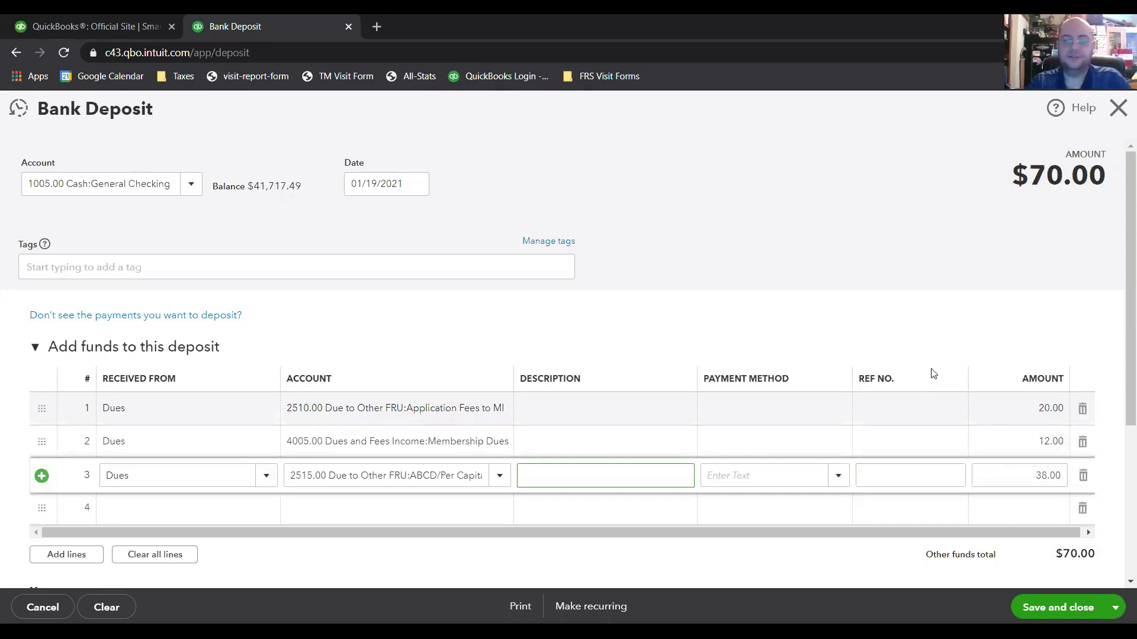
# - Type the member's name as the description on each of the three lines
pyautogui.click(536, 407)
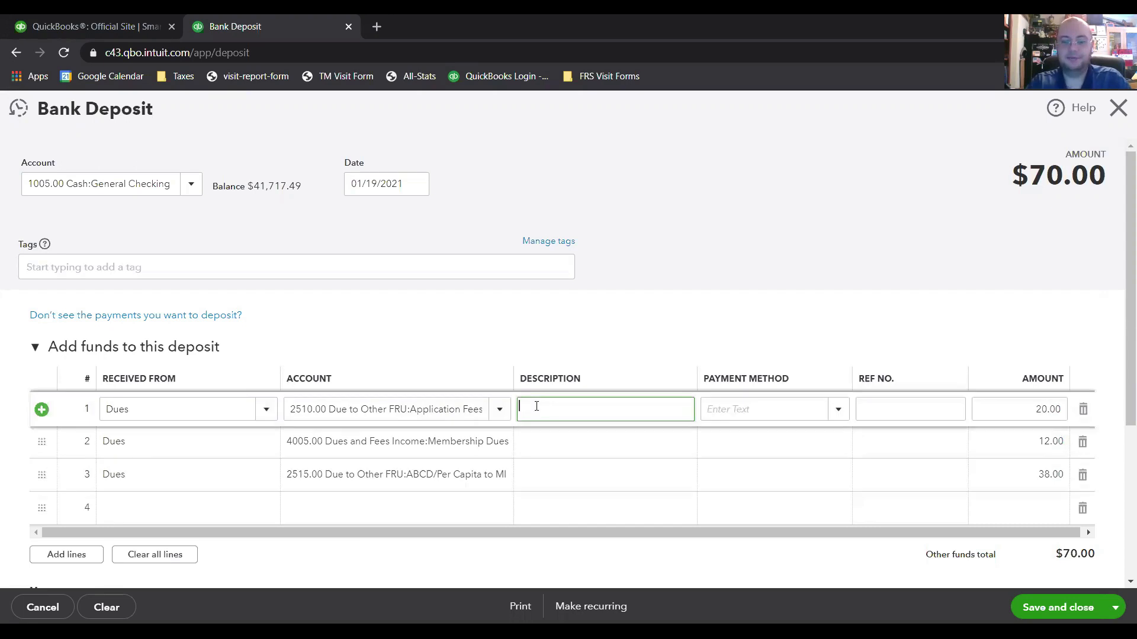
pyautogui.press('Return')
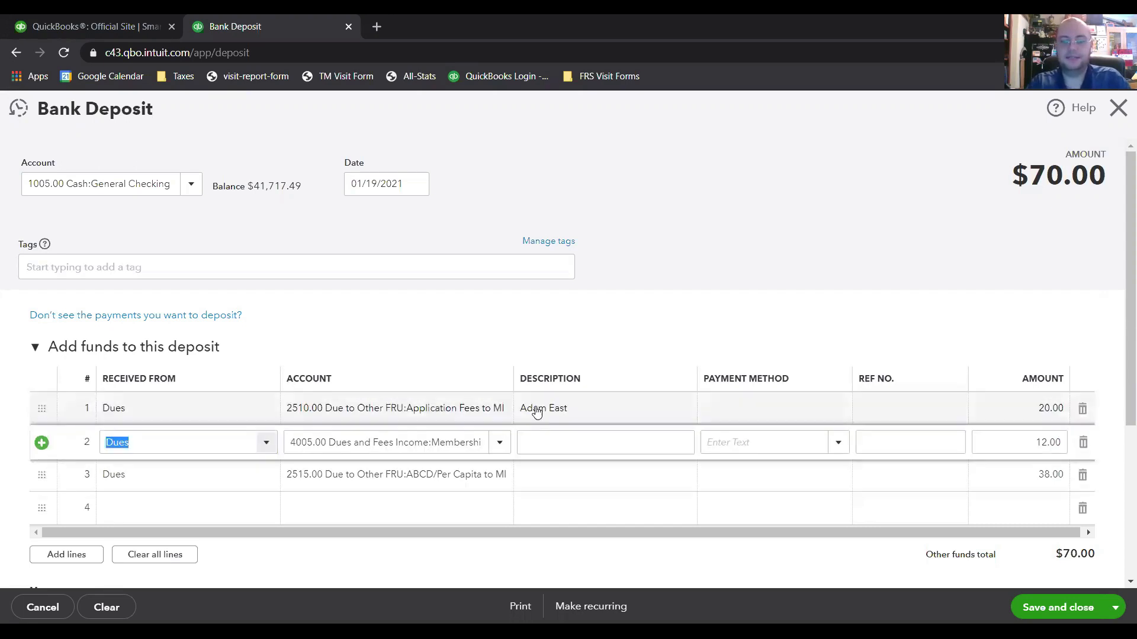
pyautogui.press('Tab')
pyautogui.press('Tab')
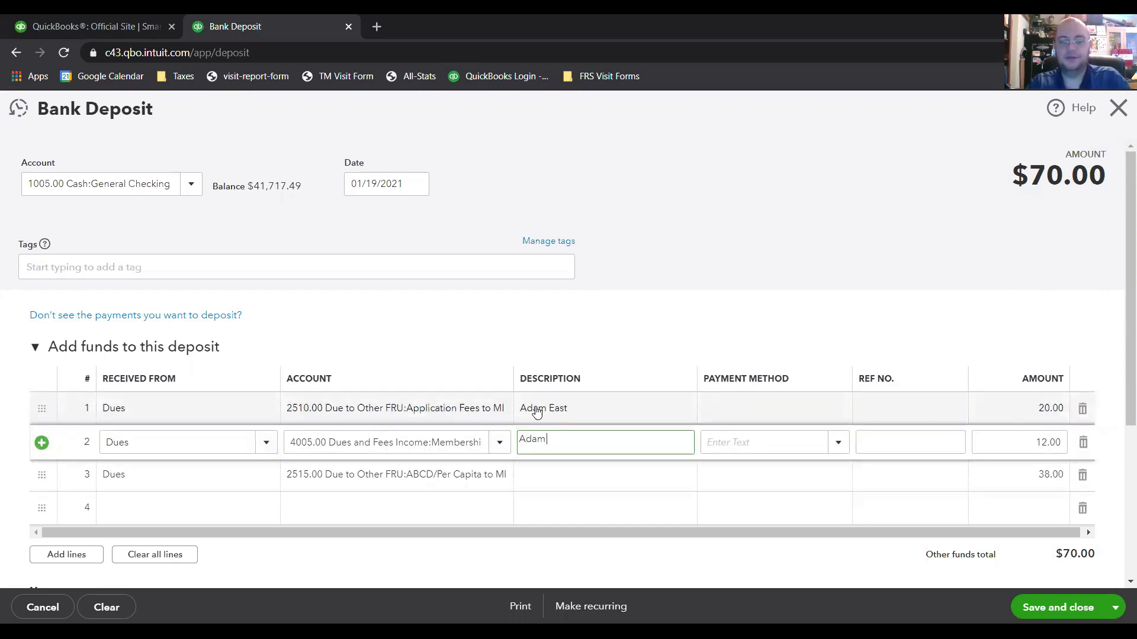
pyautogui.press('Down')
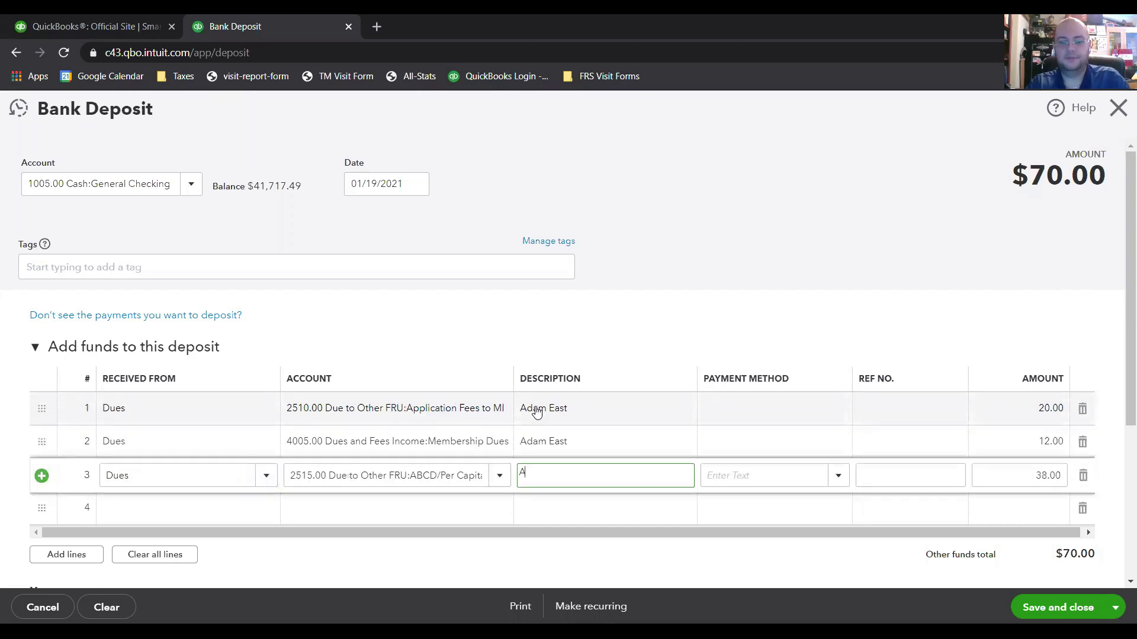
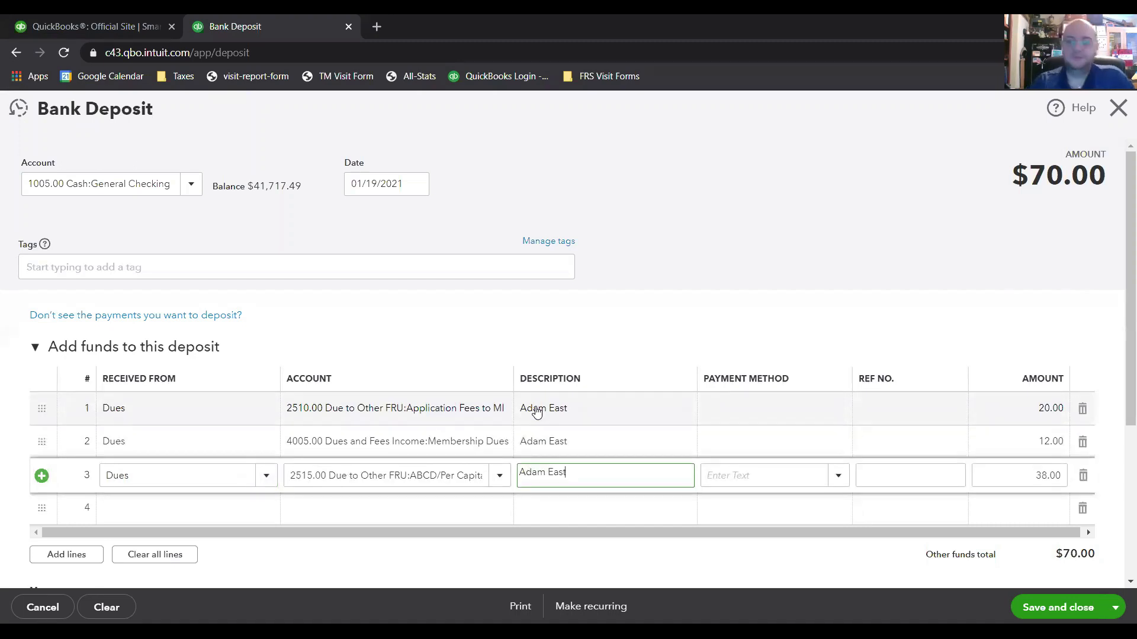
pyautogui.click(862, 270)
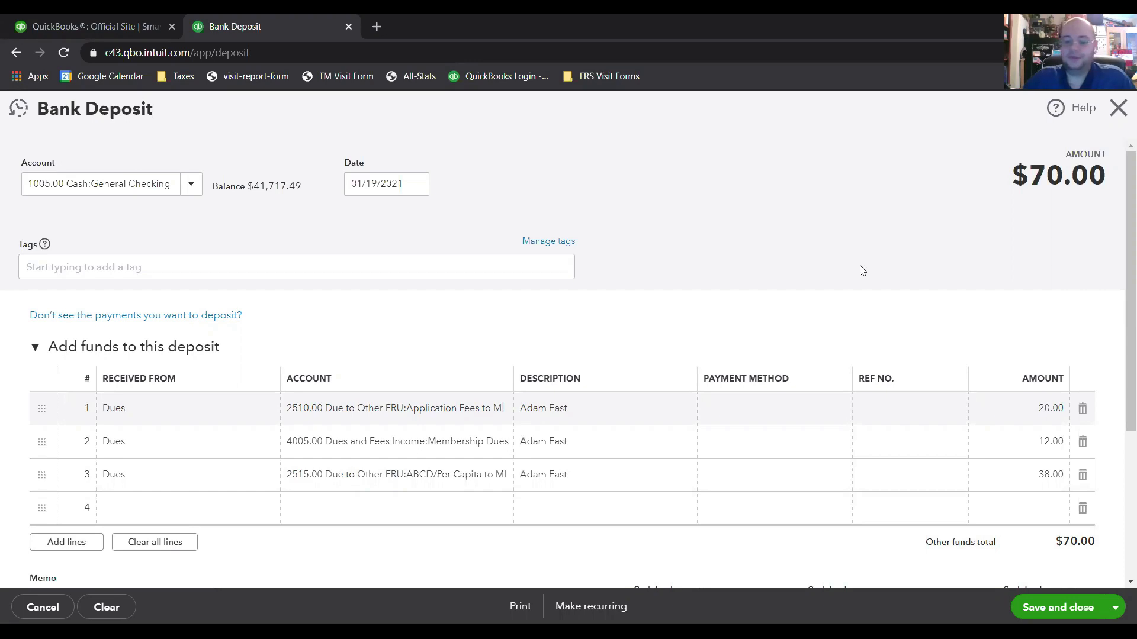
# - Re-enter the amounts as 20*2, 12*2 and 38*2, giving 40.00, 24.00 and 76.00
pyautogui.click(1035, 409)
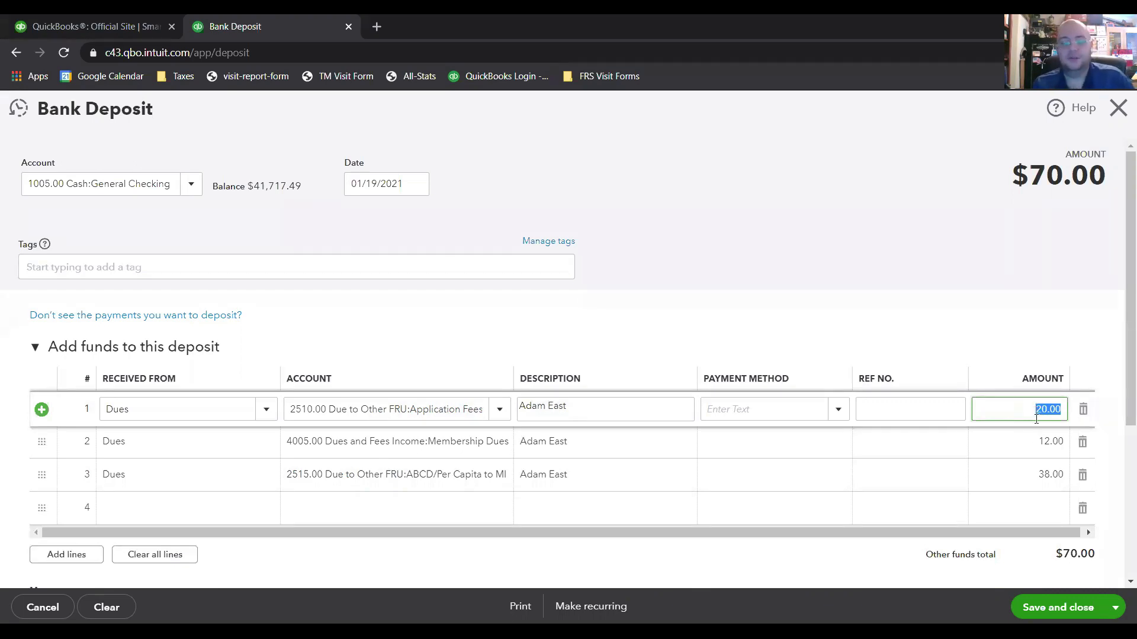
pyautogui.write('20*2')
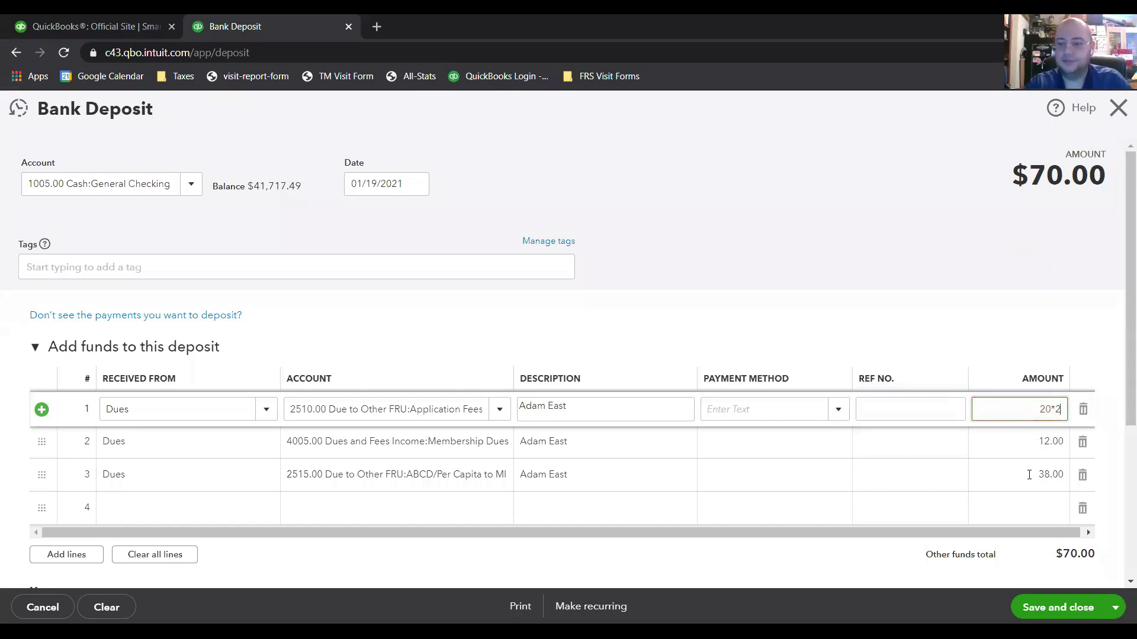
pyautogui.press('Tab')
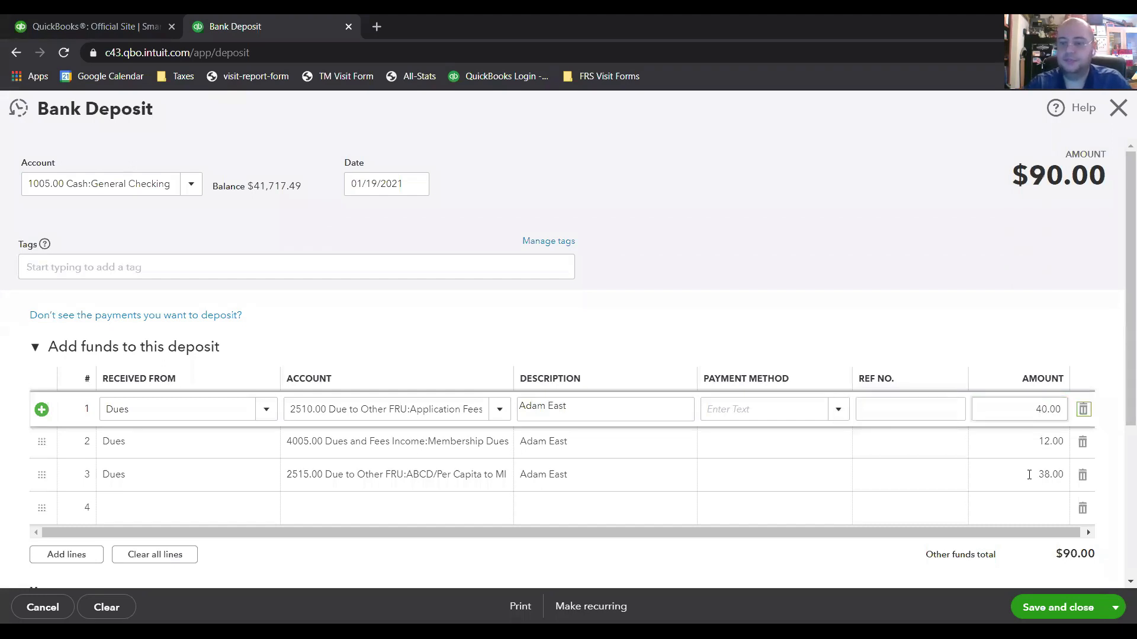
pyautogui.press('Down')
pyautogui.write('12')
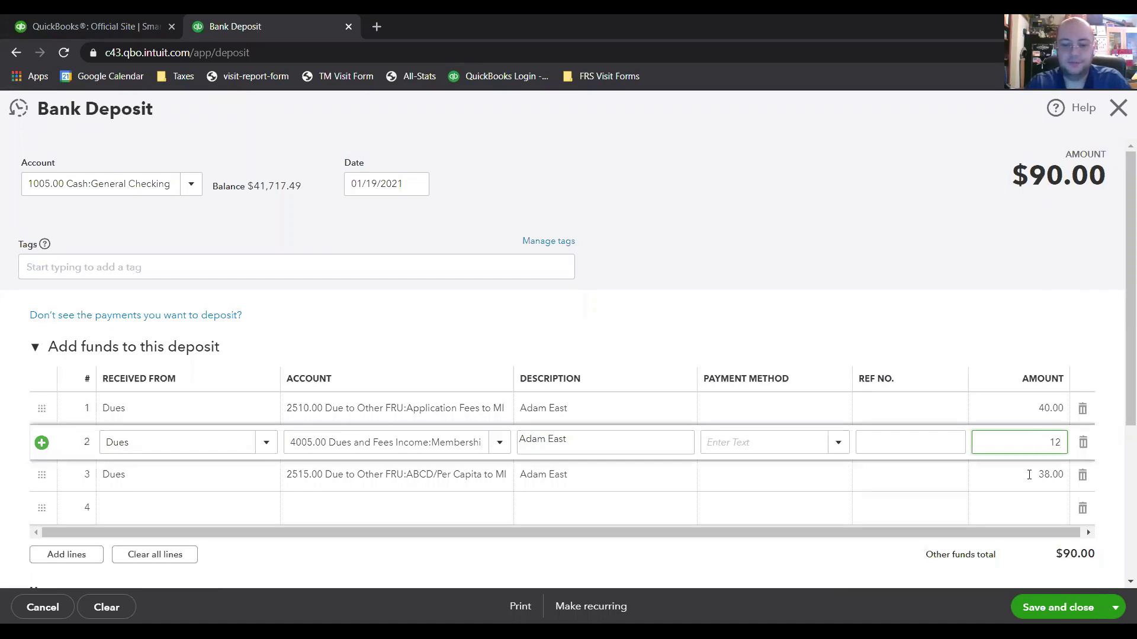
pyautogui.write('*2')
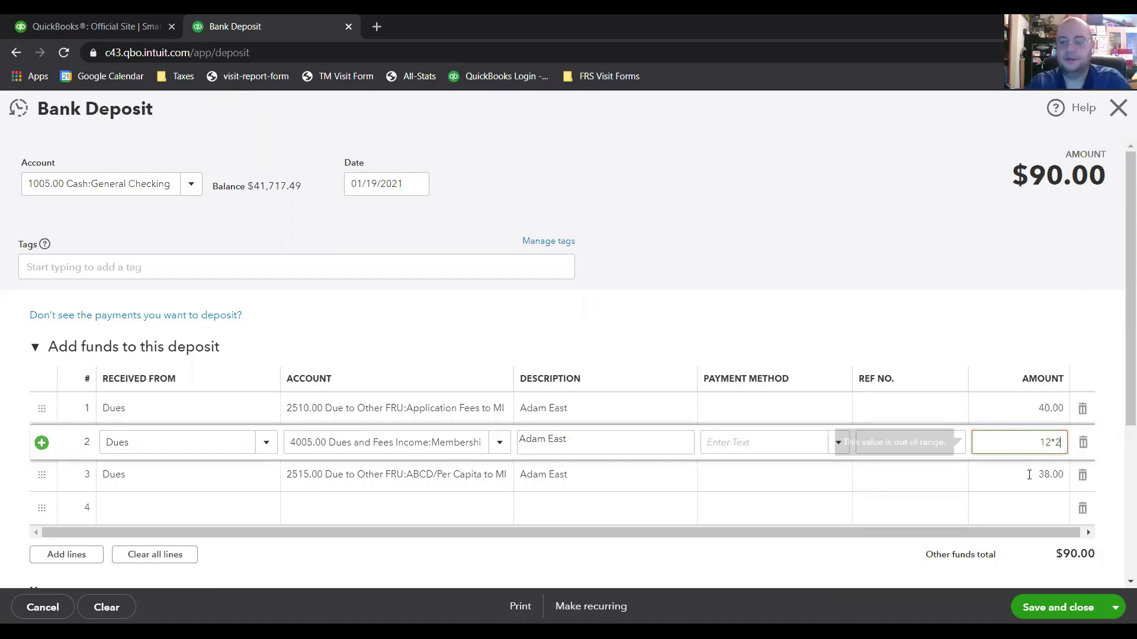
pyautogui.click(1029, 475)
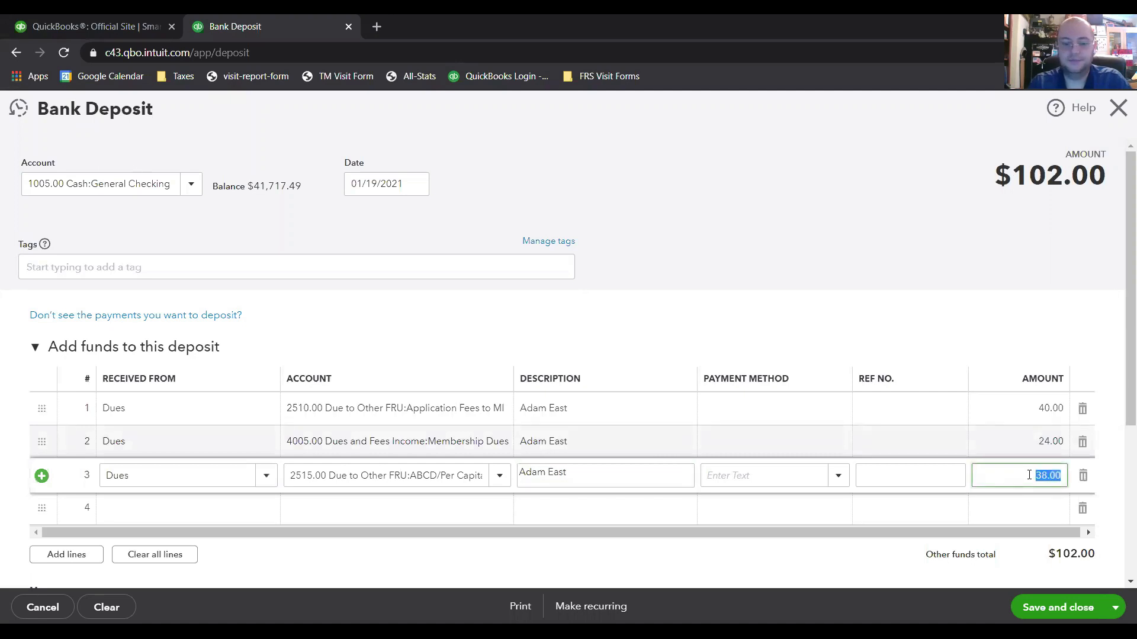
pyautogui.write('38')
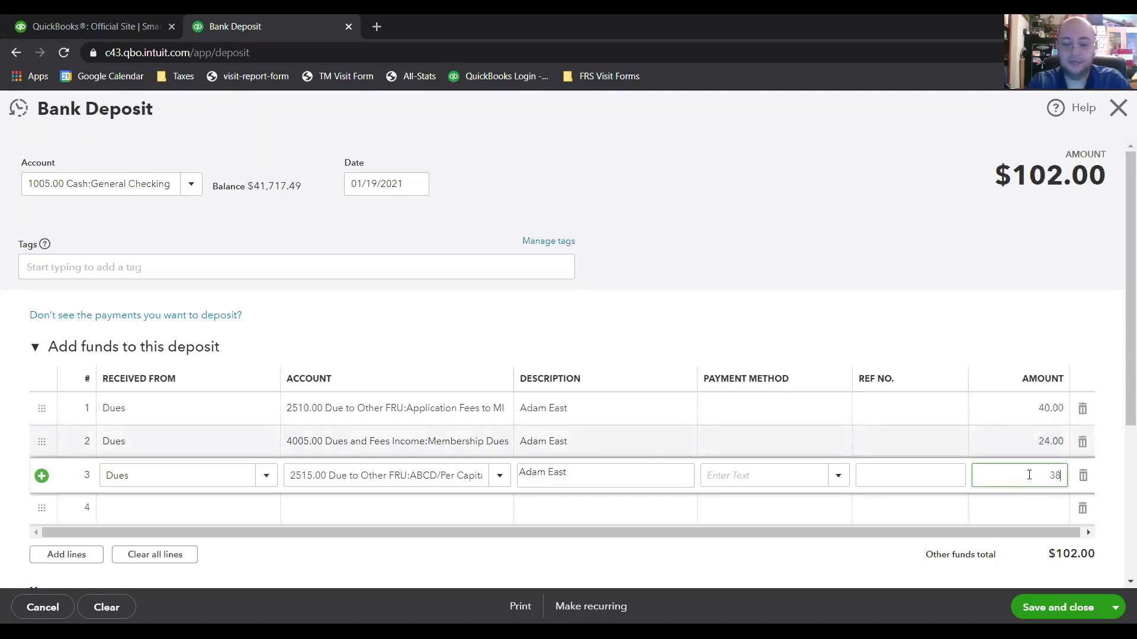
pyautogui.write('*2')
pyautogui.press('Tab')
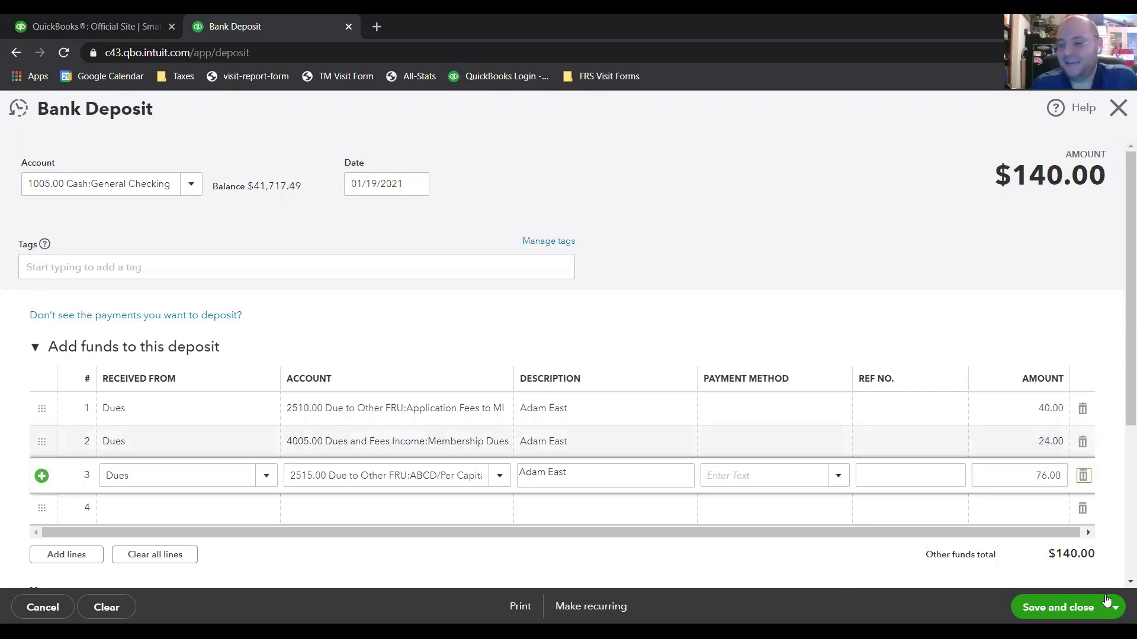
pyautogui.click(646, 408)
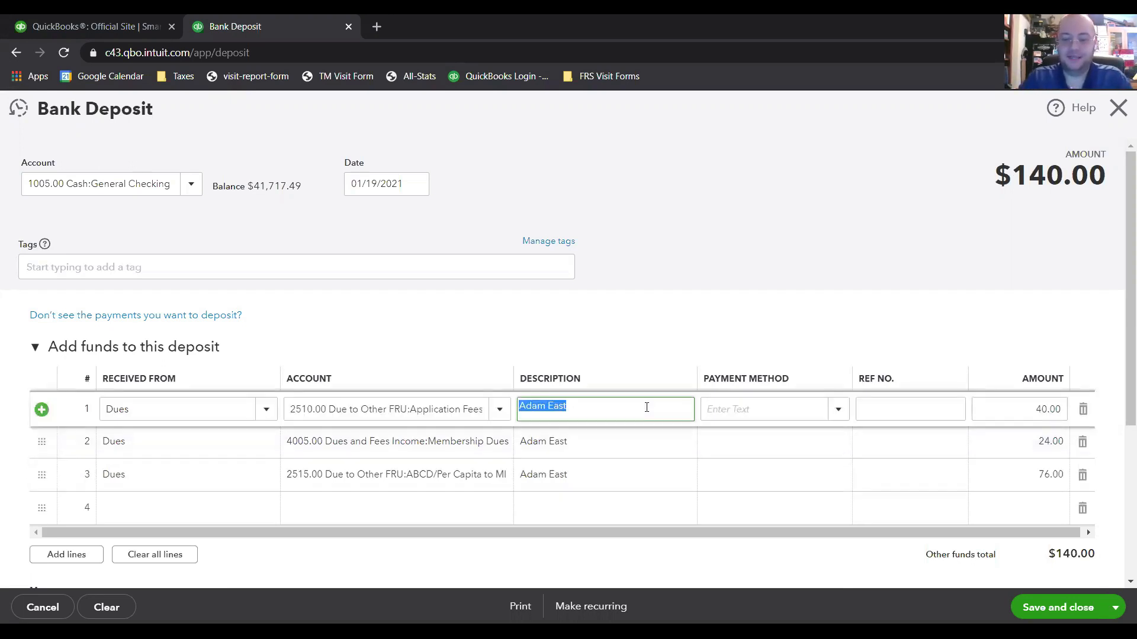
# - Append a slash and the second member's name to all three line descriptions
pyautogui.press('End')
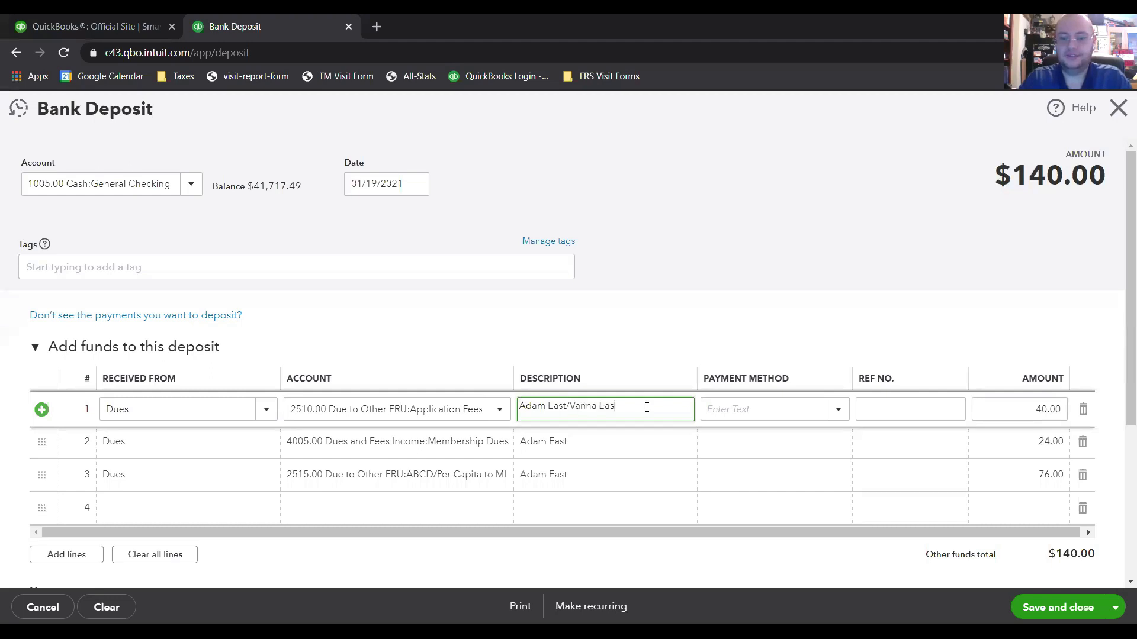
pyautogui.press('Return')
pyautogui.press('Tab')
pyautogui.press('Tab')
pyautogui.press('Tab')
pyautogui.press('Tab')
pyautogui.press('Tab')
pyautogui.press('Tab')
pyautogui.press('Tab')
pyautogui.press('Tab')
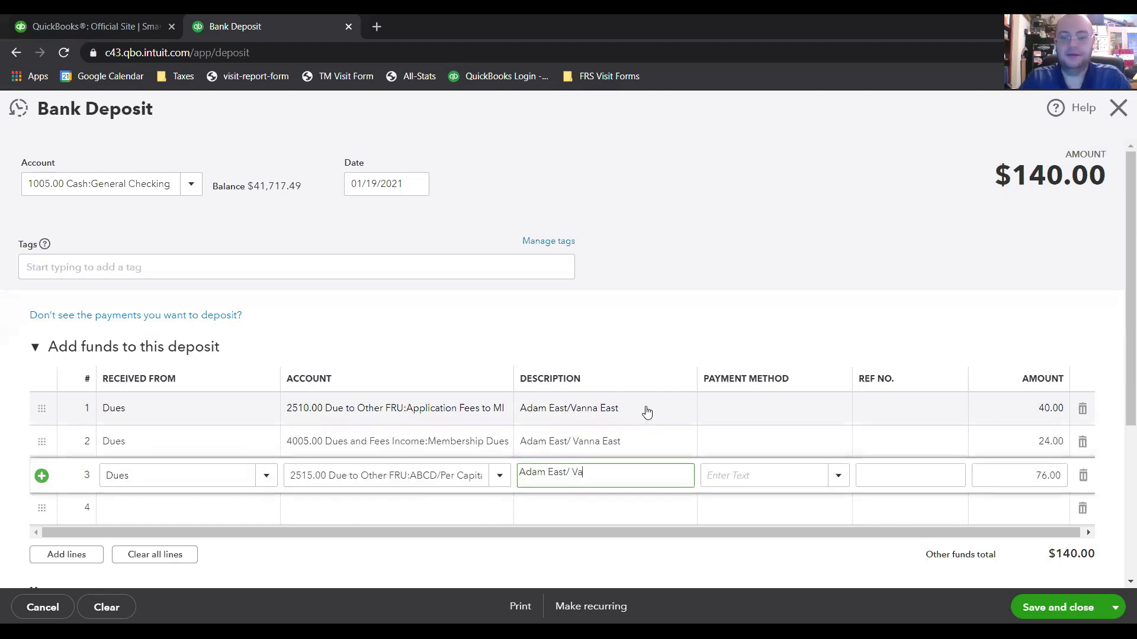
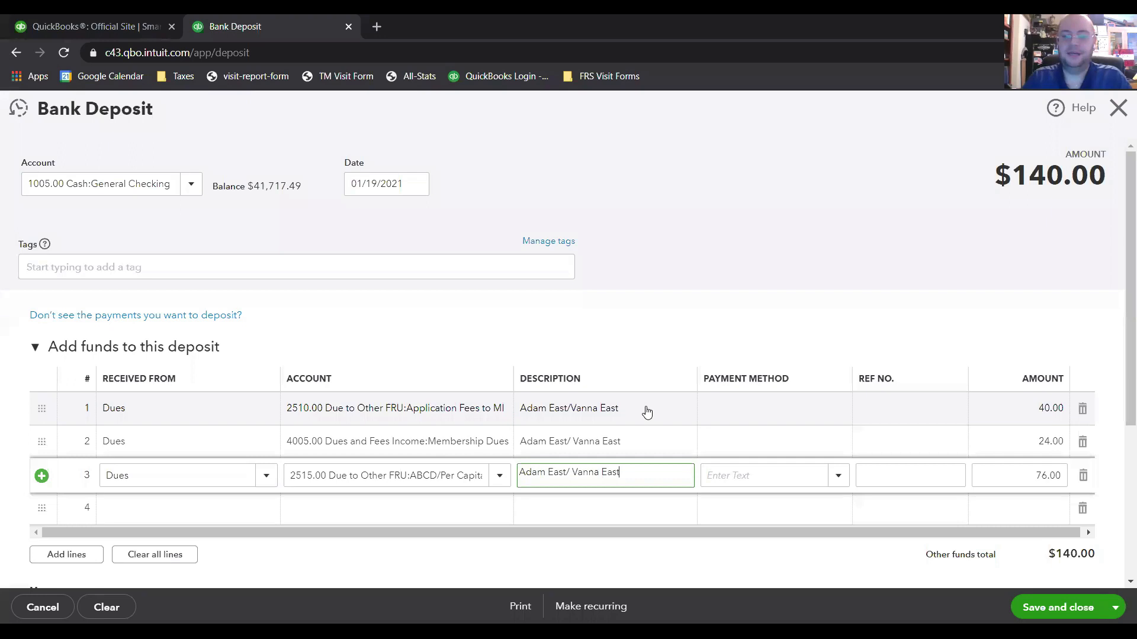
# - Fix the spacing in line 1's description and save and close the $140.00 deposit
pyautogui.click(646, 411)
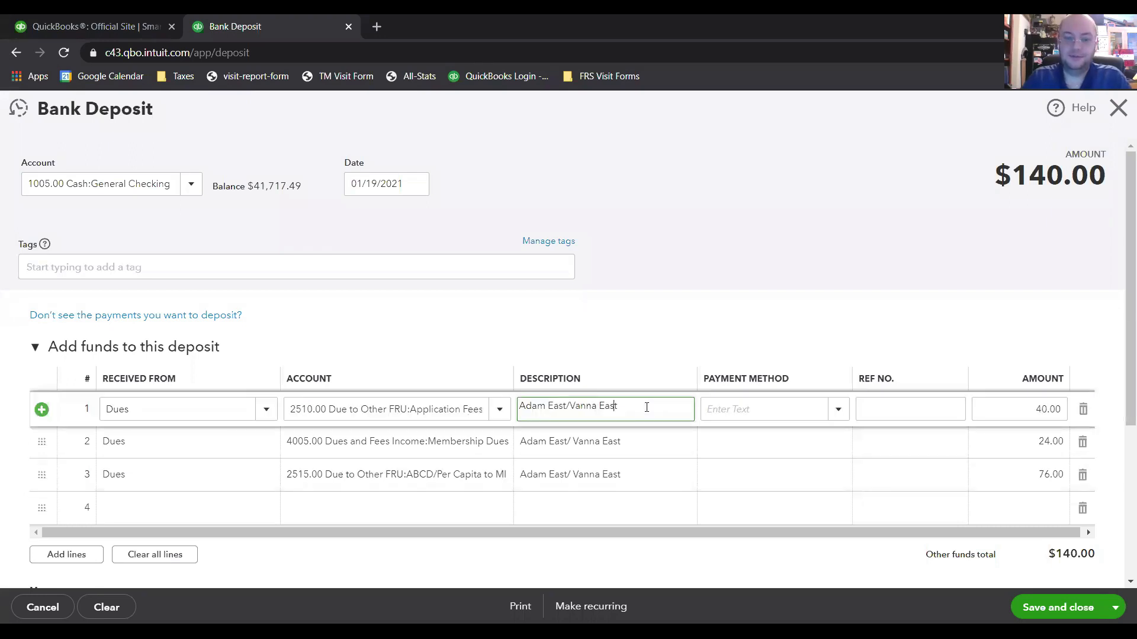
pyautogui.press('Left')
pyautogui.press('Left')
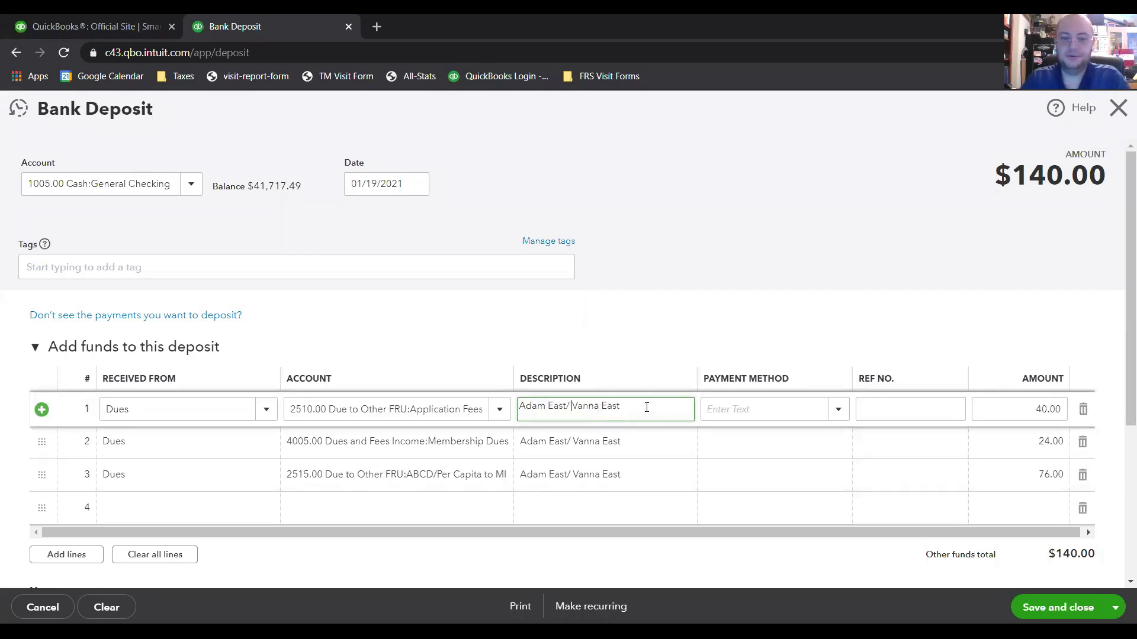
pyautogui.press('Tab')
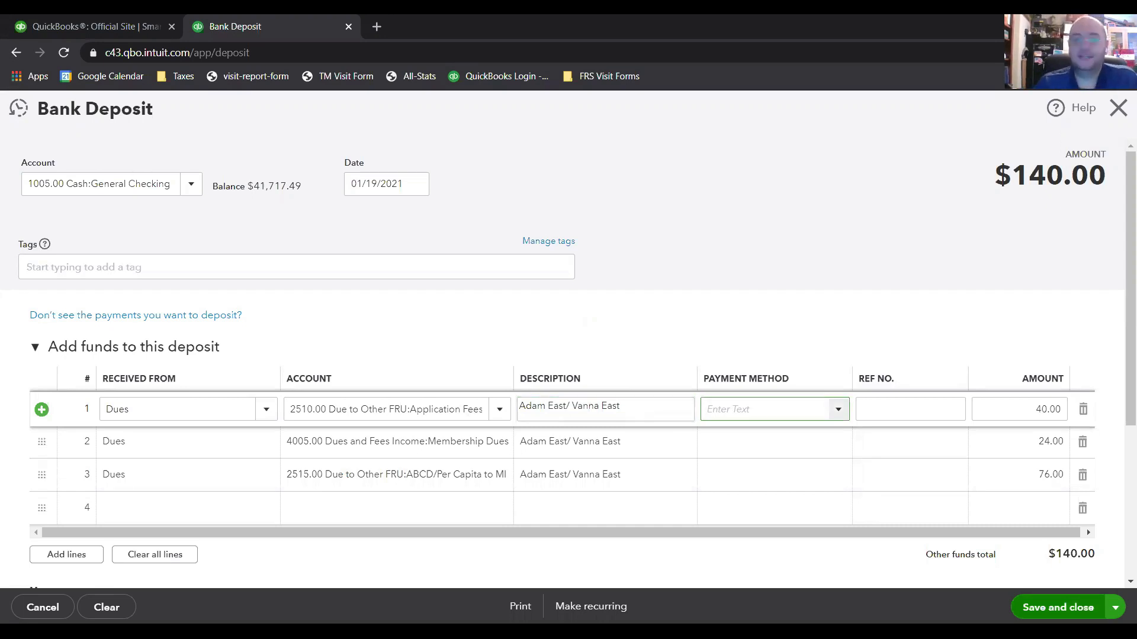
pyautogui.click(1058, 607)
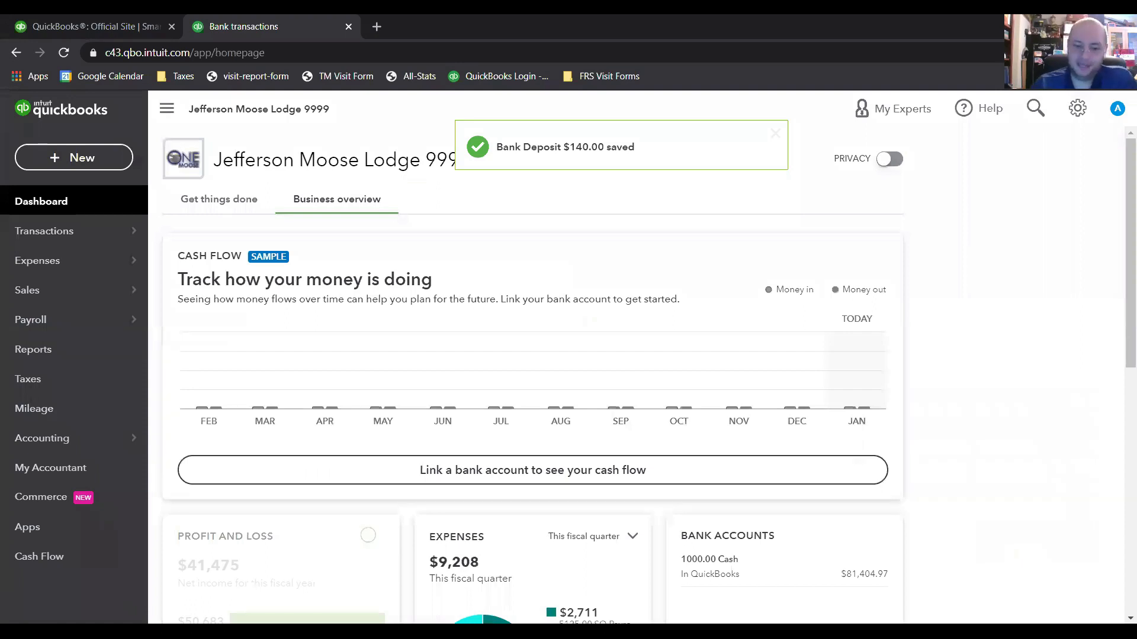
# - Open the + New menu on the dashboard and close it again
pyautogui.click(93, 160)
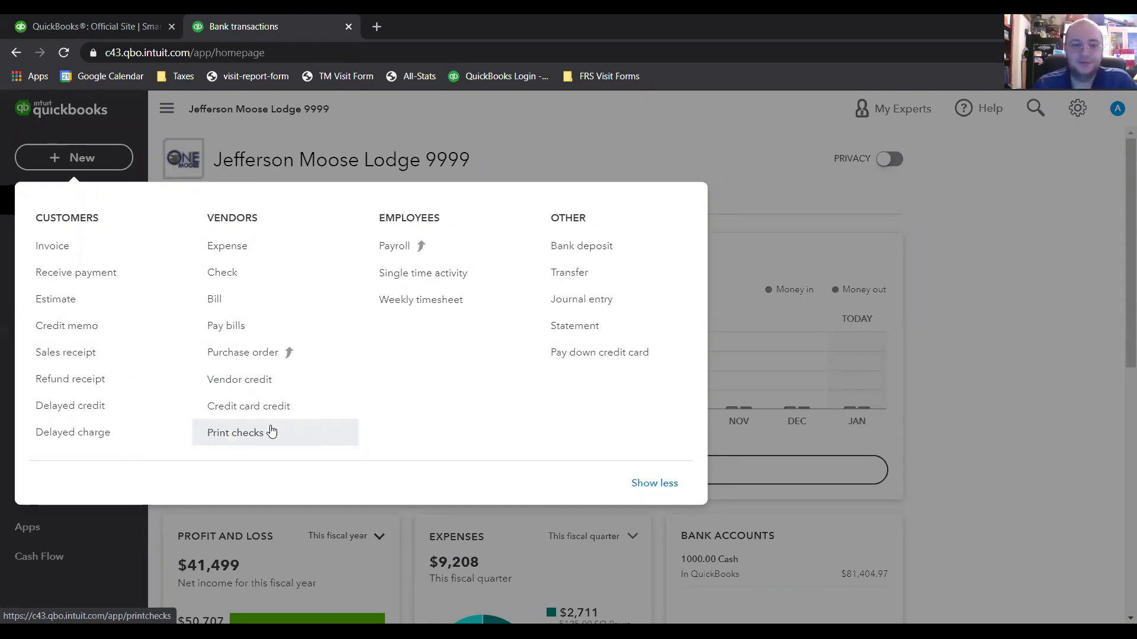
pyautogui.click(570, 140)
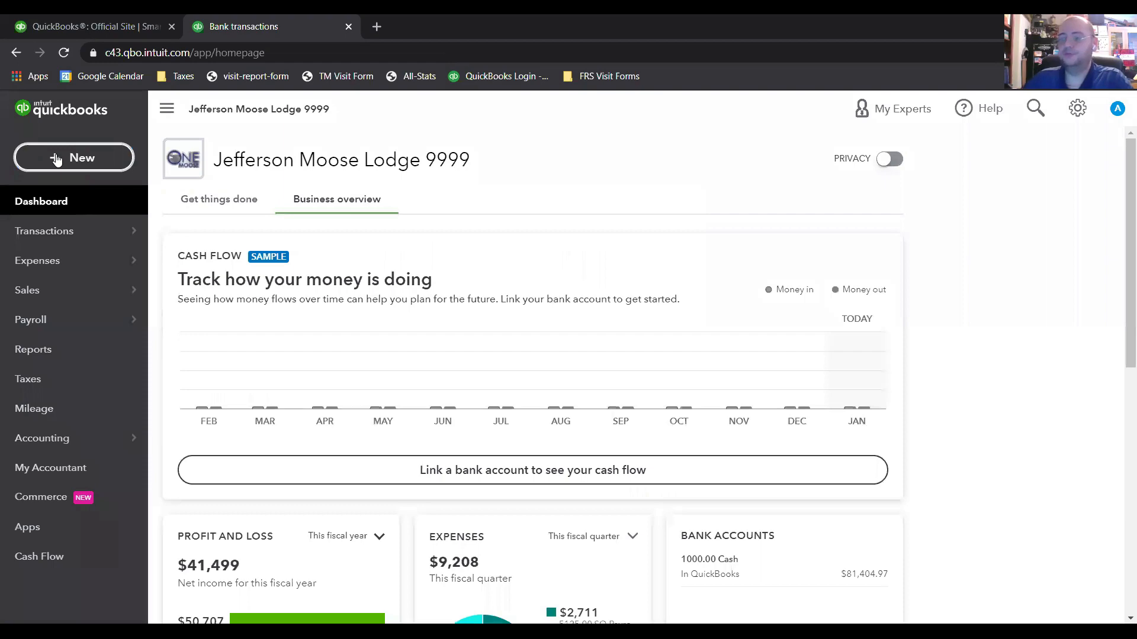
# - Start a new bill with Water Company as the vendor and select its mailing address
pyautogui.click(56, 159)
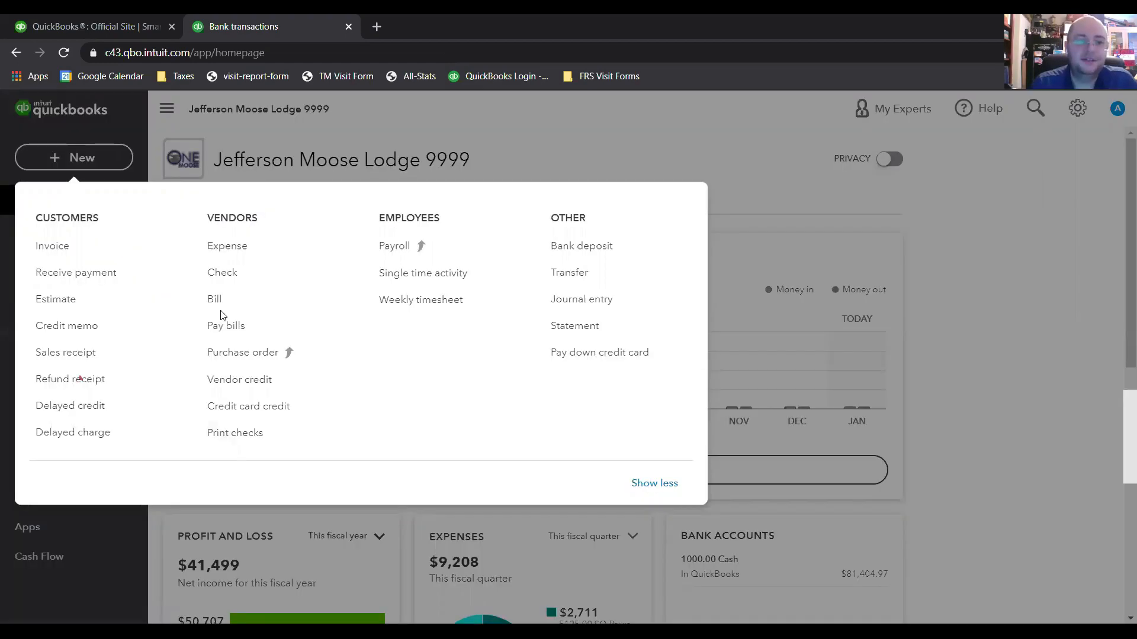
pyautogui.click(221, 315)
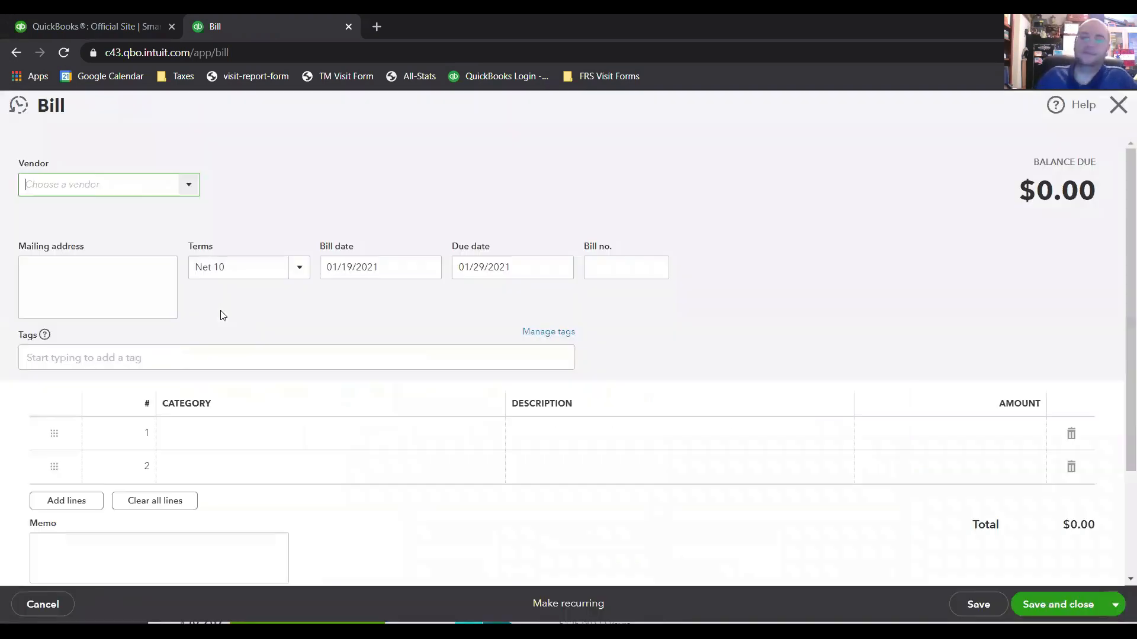
pyautogui.click(189, 188)
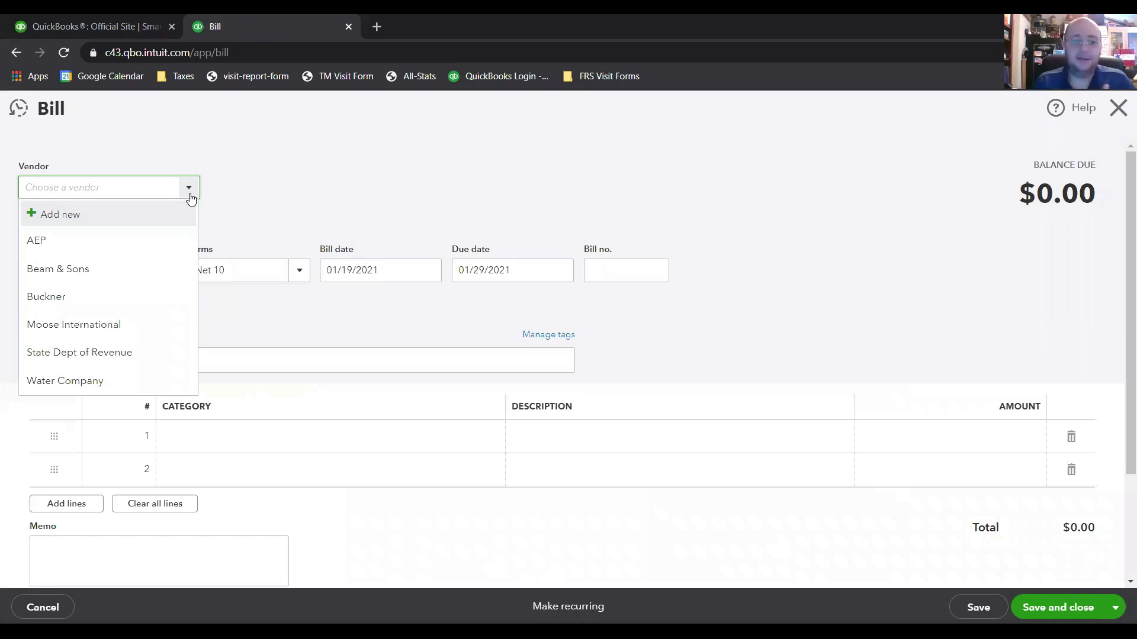
pyautogui.click(83, 371)
pyautogui.click(112, 284)
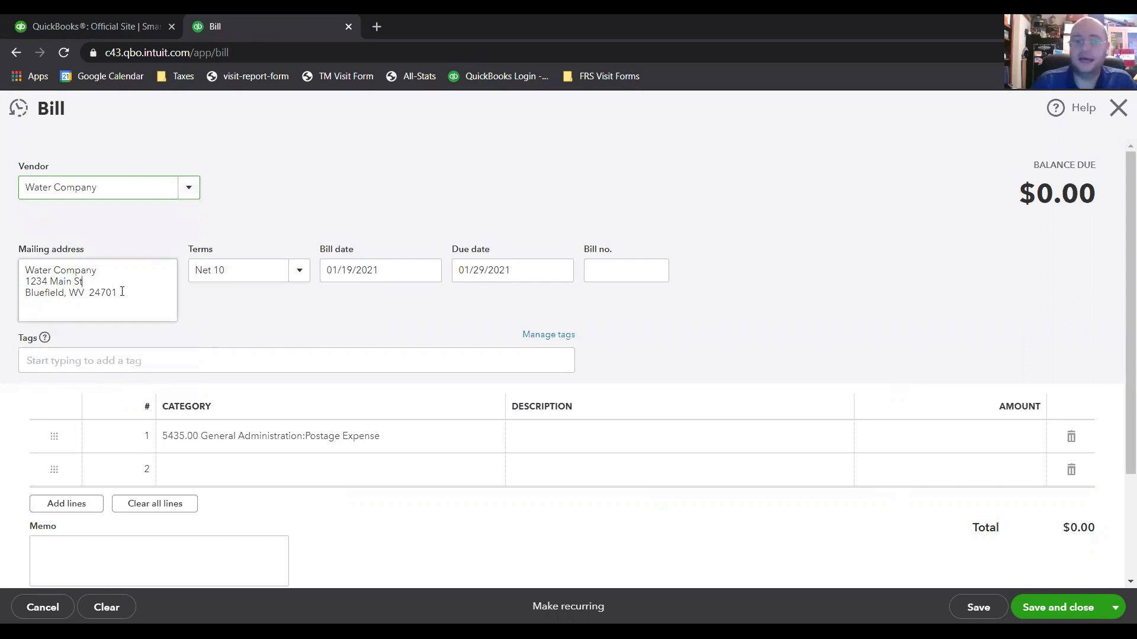
pyautogui.moveTo(122, 291); pyautogui.dragTo(22, 268)
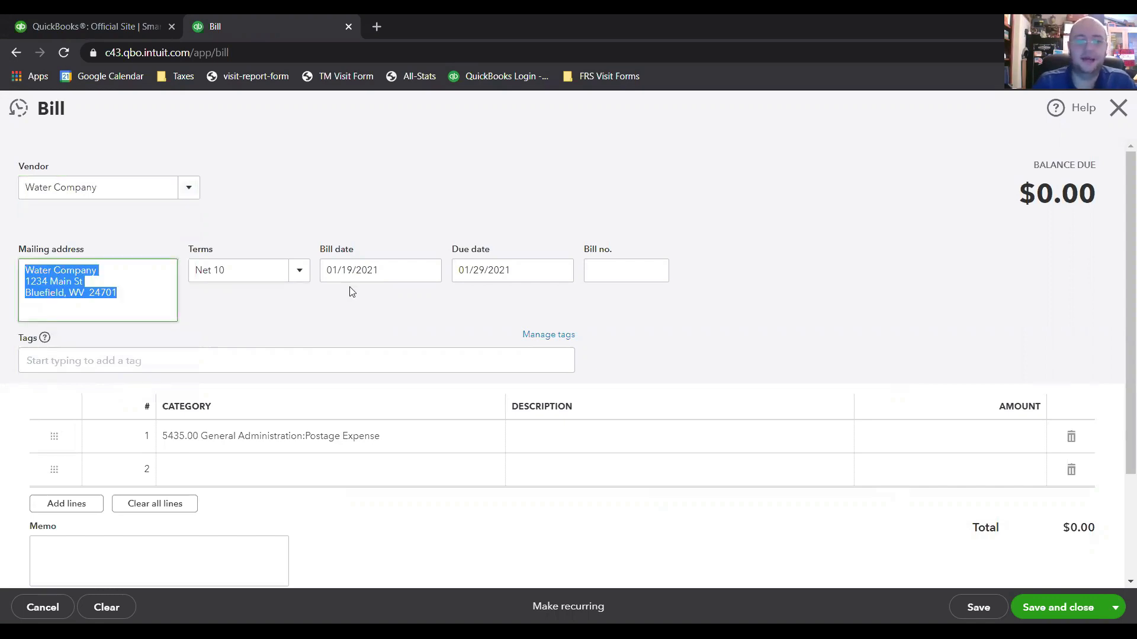
# - Set the bill date to 01/05/2021 and the due date to 01/29/2021
pyautogui.click(364, 272)
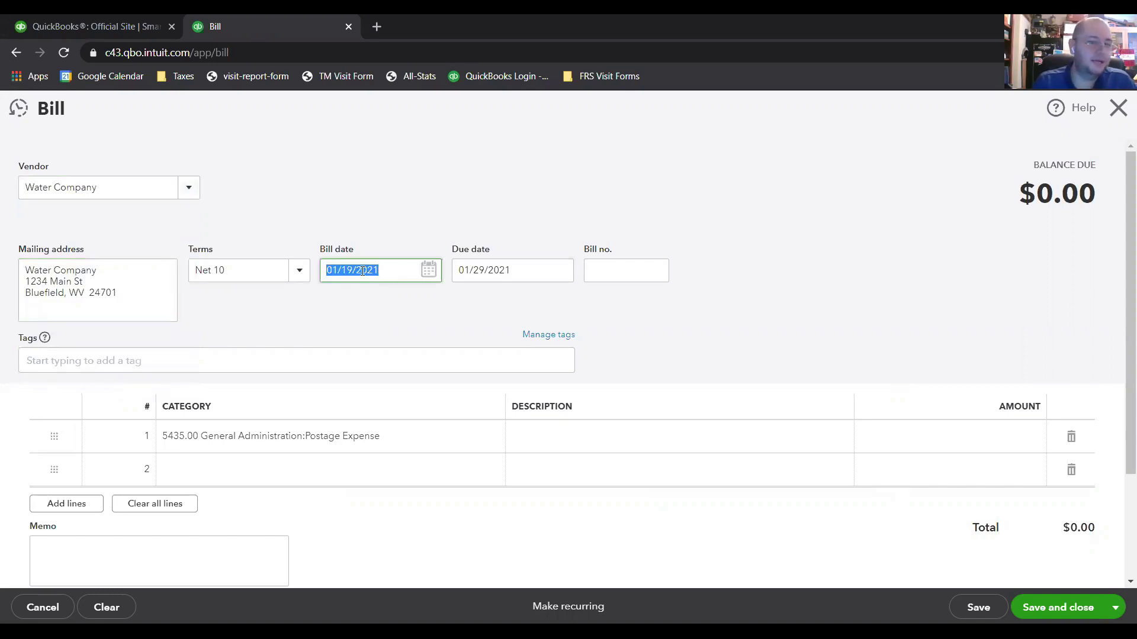
pyautogui.click(426, 272)
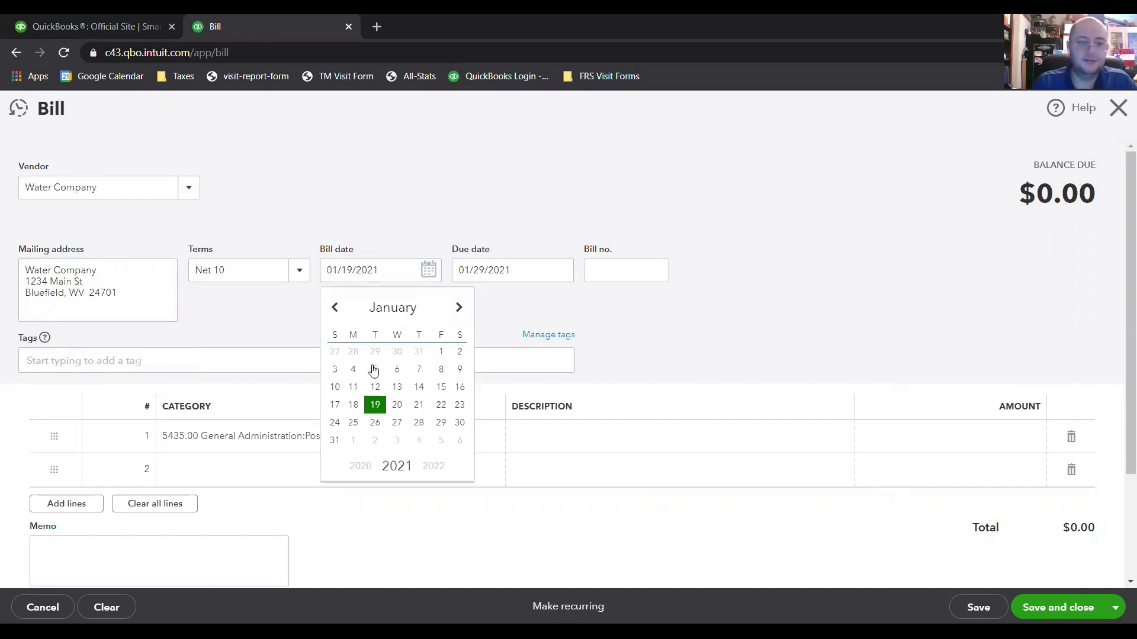
pyautogui.click(374, 369)
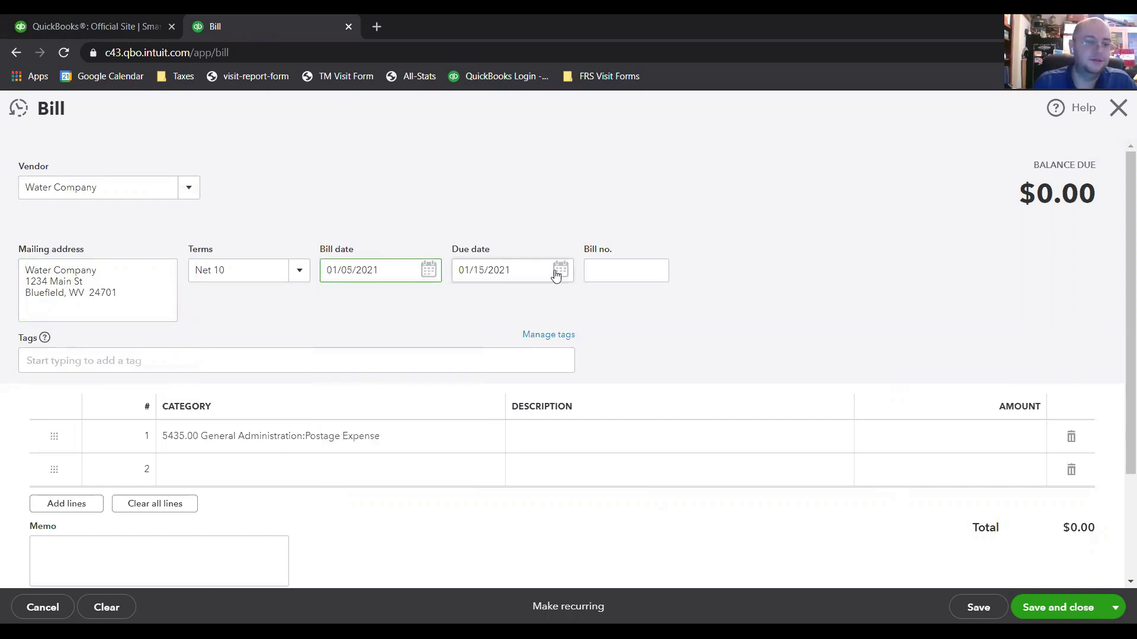
pyautogui.click(559, 272)
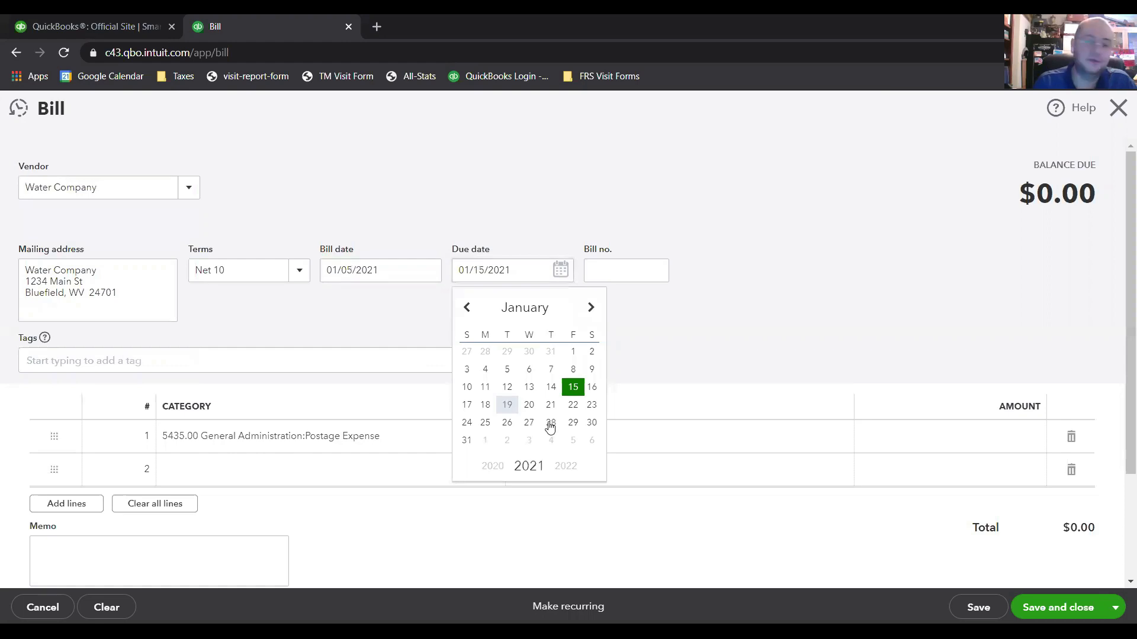
pyautogui.click(572, 423)
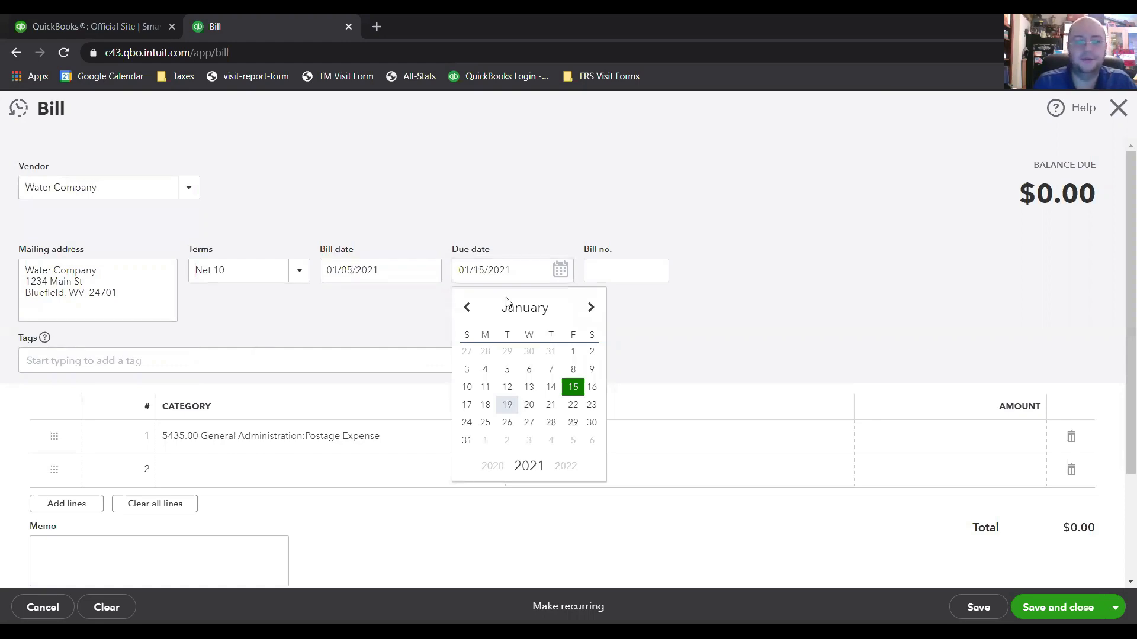
pyautogui.click(600, 277)
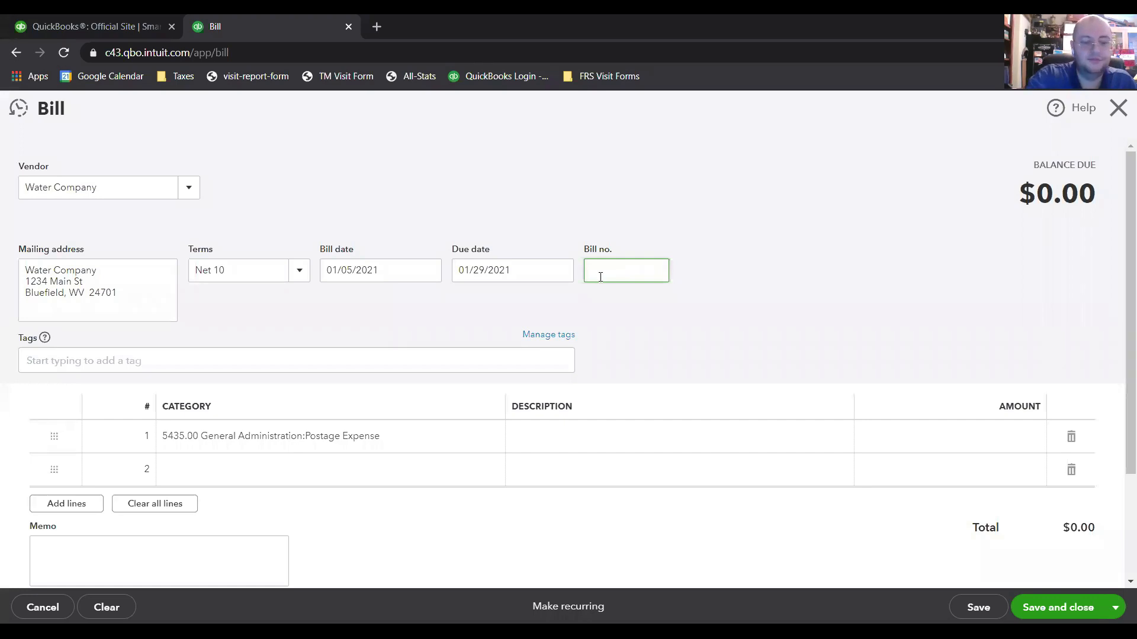
# - Enter bill number 15476 and set the first line's category to Utilities
pyautogui.write('15476')
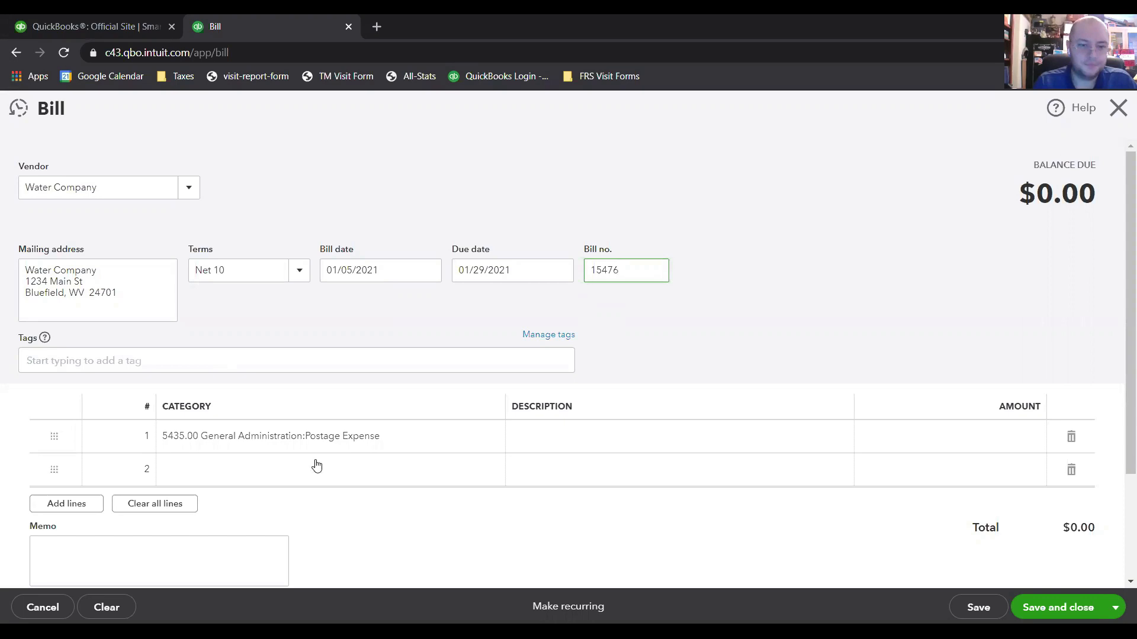
pyautogui.click(402, 439)
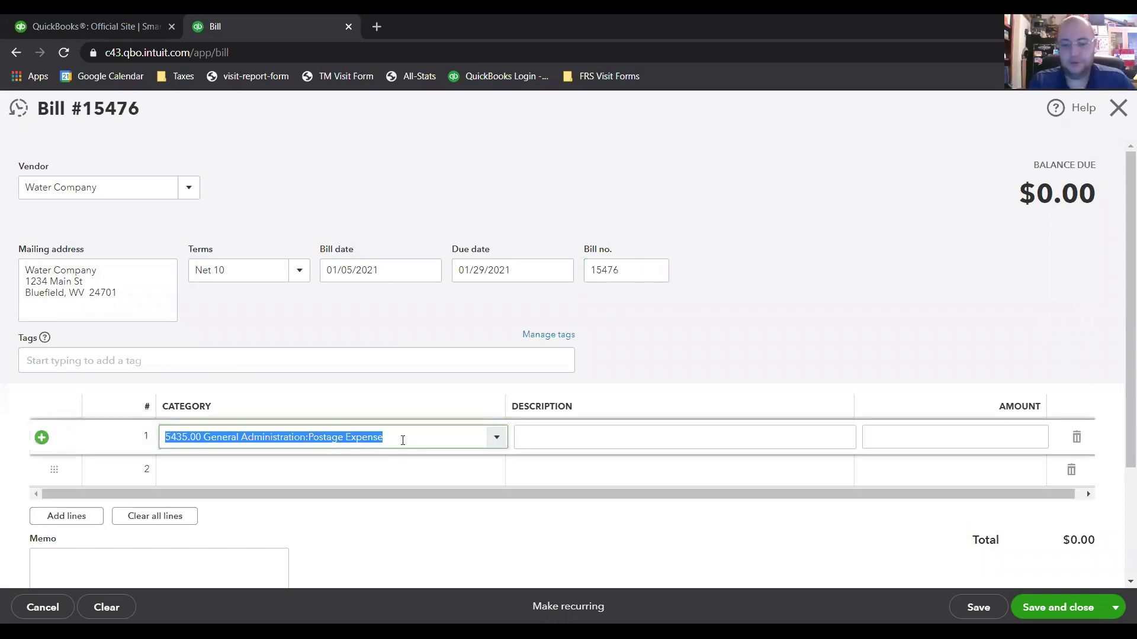
pyautogui.write('Uti')
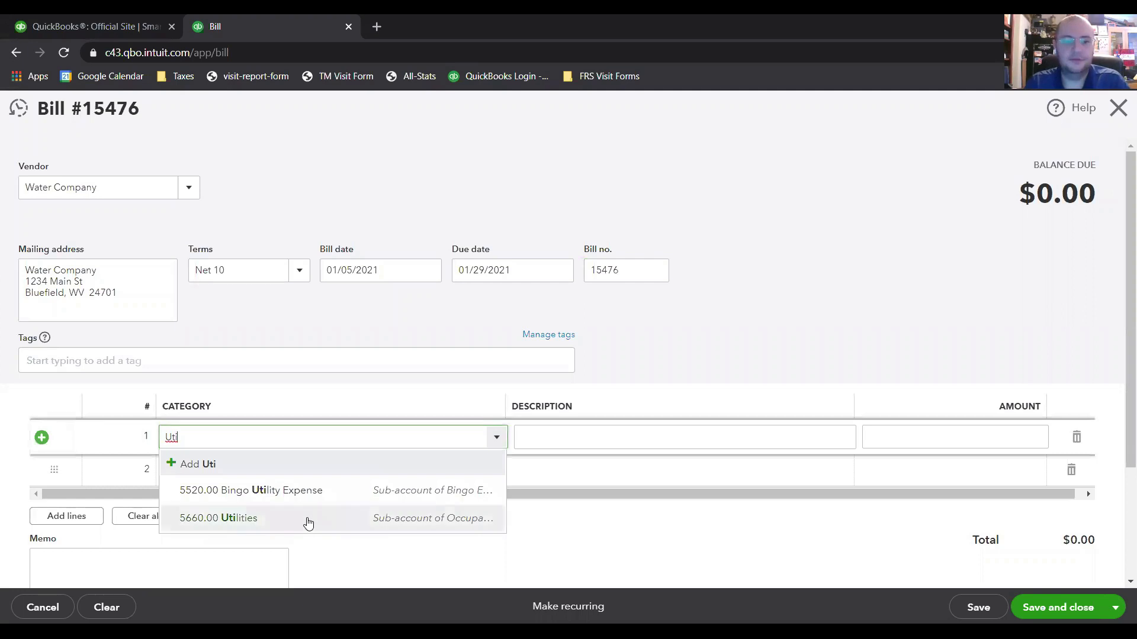
pyautogui.click(307, 519)
# - Describe the line as 'Water Bill for December' with an amount of $27.60
pyautogui.press('Tab')
pyautogui.write('Water Bill for December')
pyautogui.press('Tab')
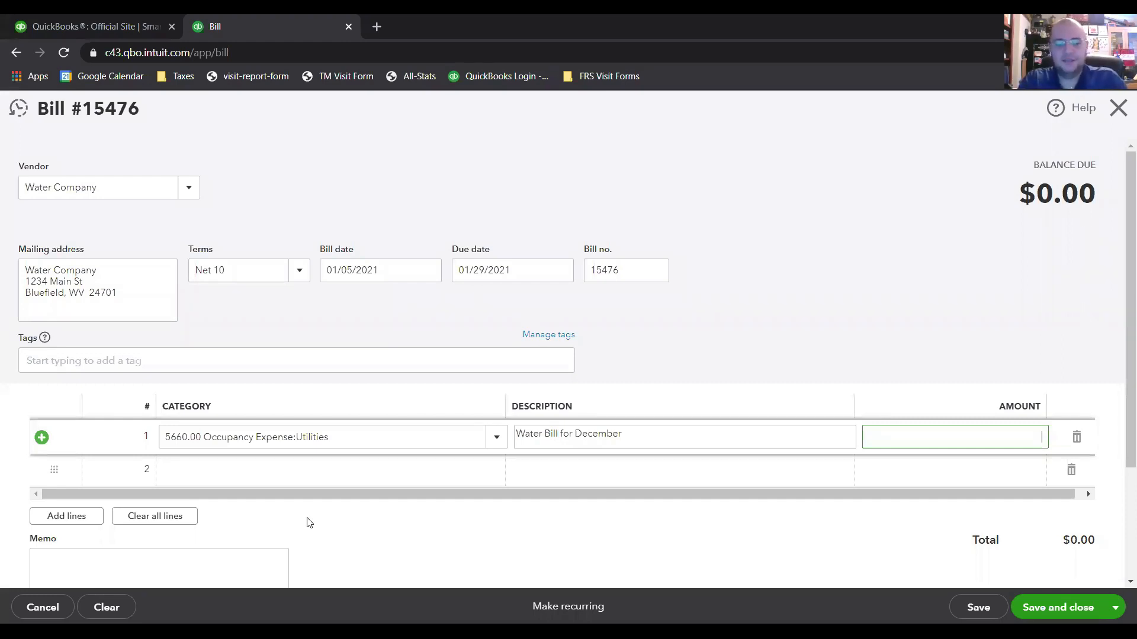
pyautogui.write('27.60')
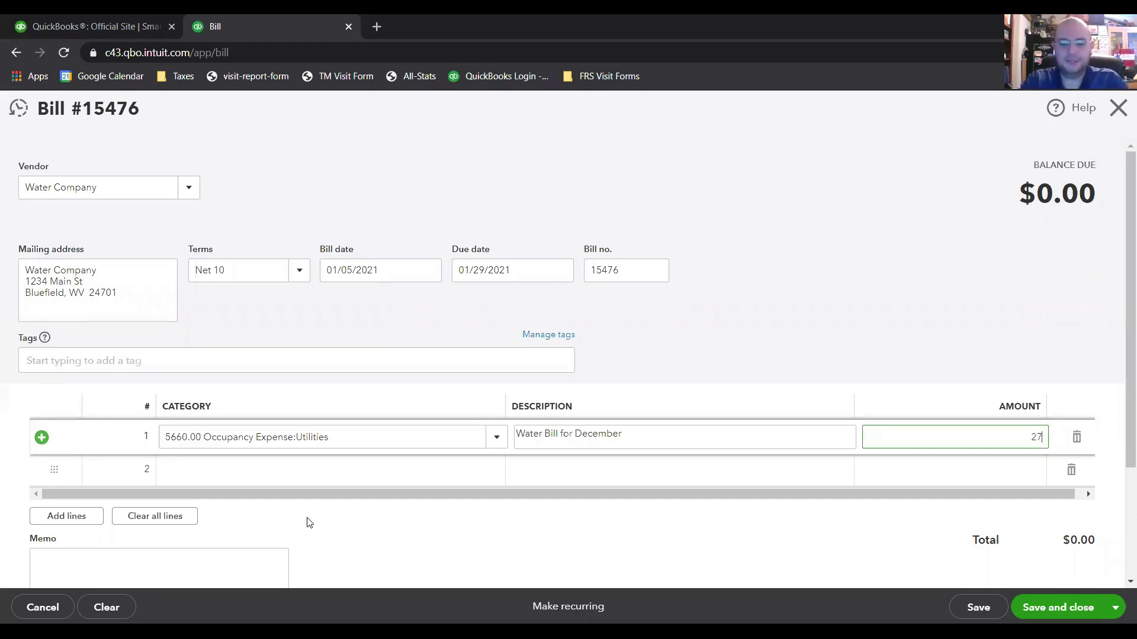
pyautogui.press('Tab')
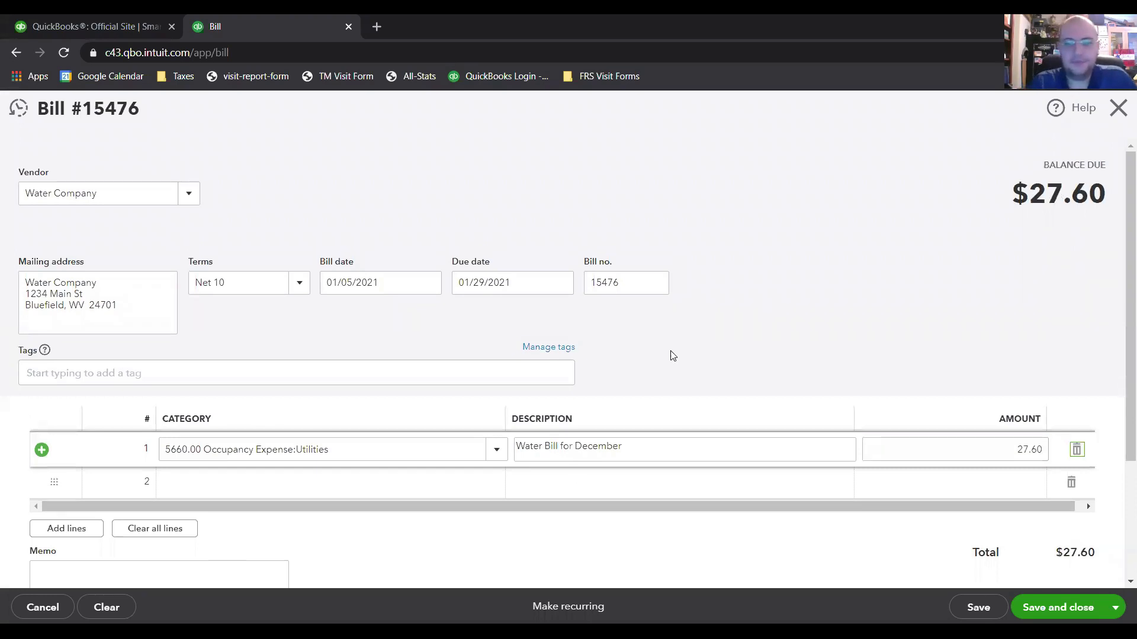
pyautogui.scroll(-3, 669, 353)
pyautogui.click(102, 448)
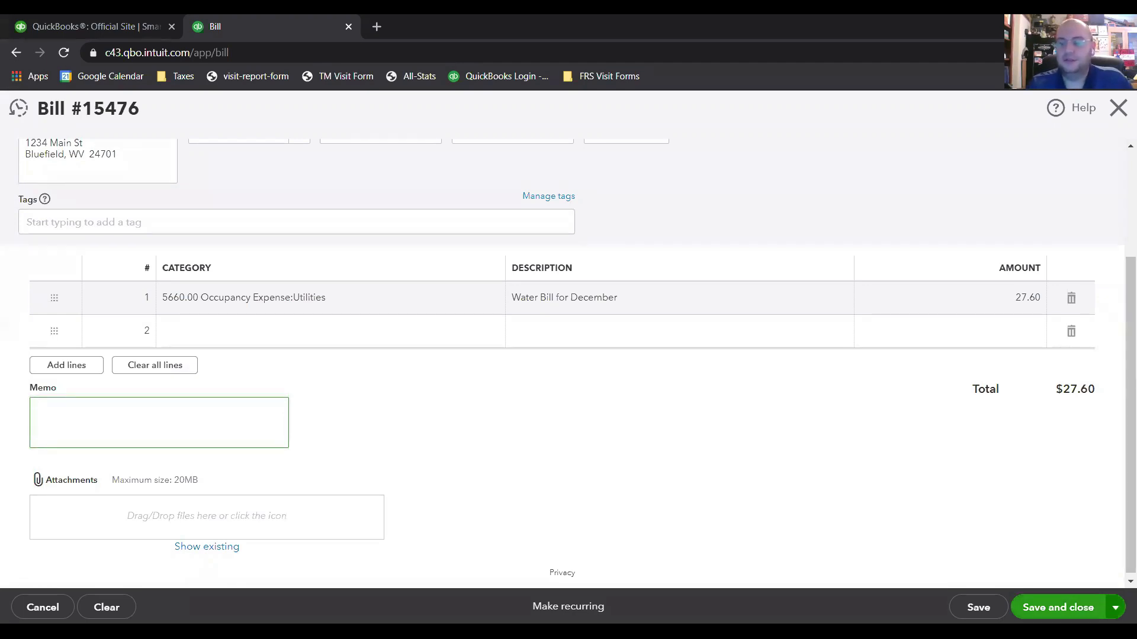
pyautogui.click(1116, 608)
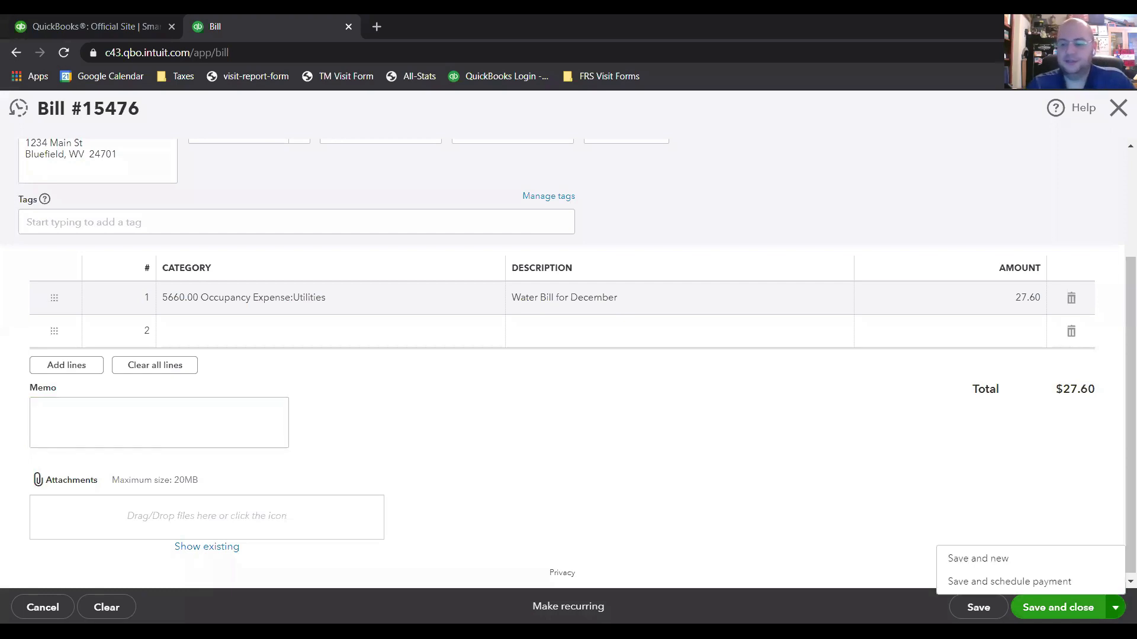
pyautogui.click(1116, 608)
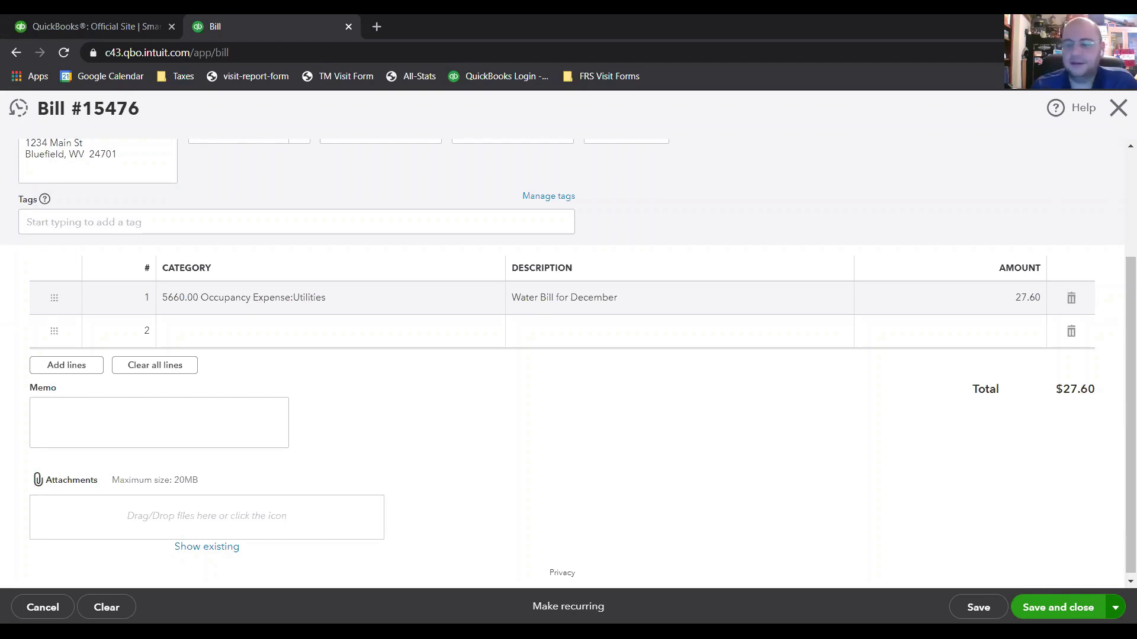
pyautogui.click(1115, 608)
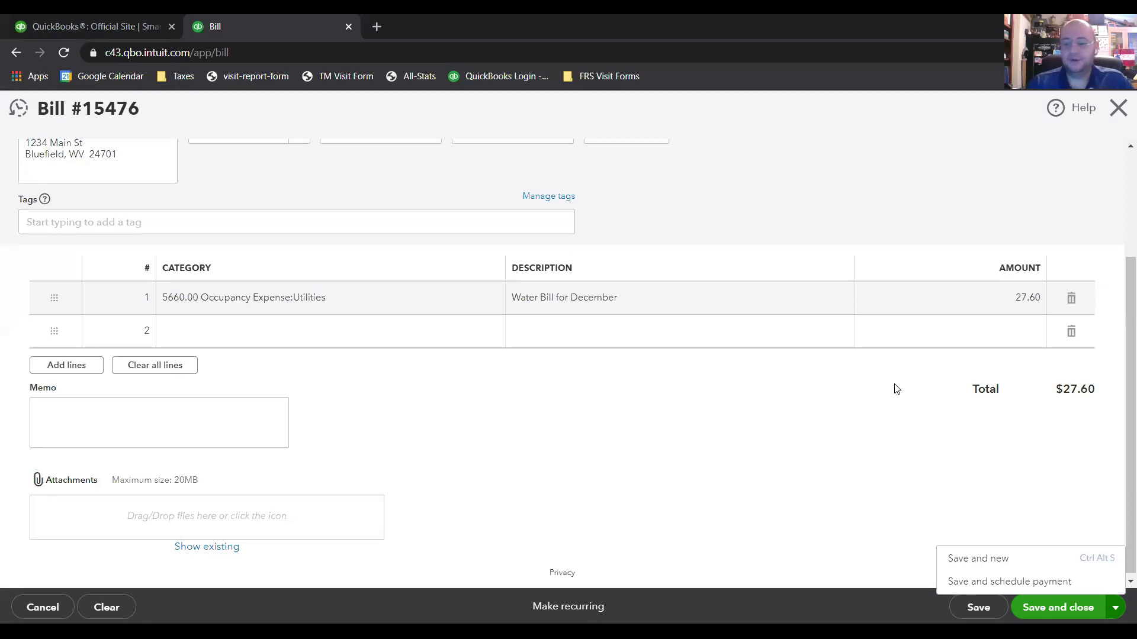
# - Save and close the $27.60 water bill, then start Pay Bills
pyautogui.click(1058, 609)
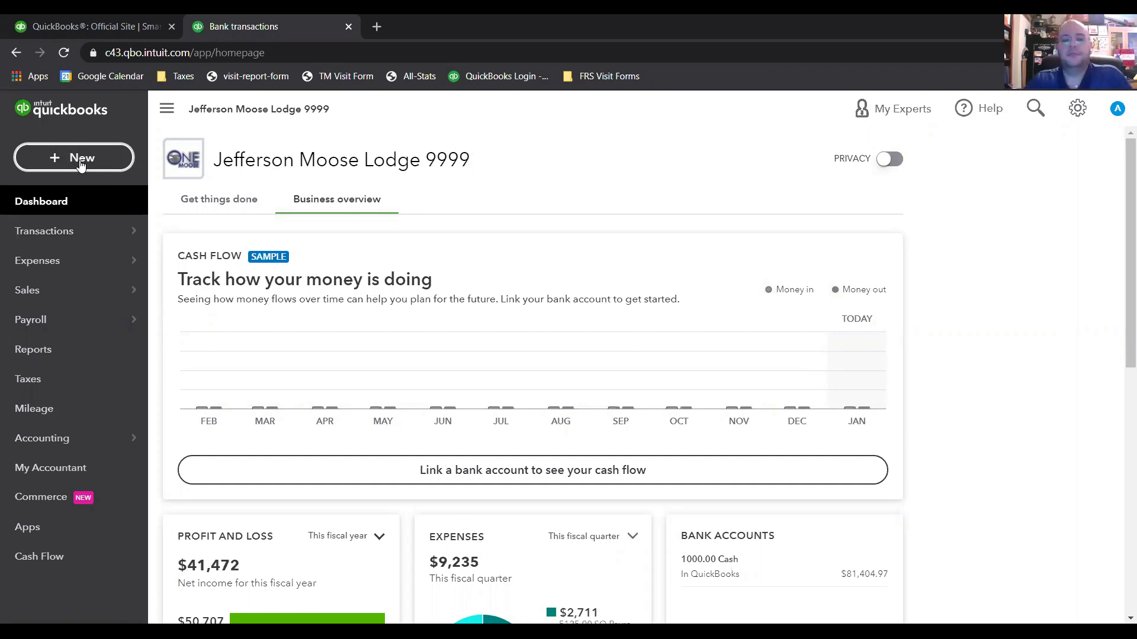
pyautogui.click(80, 163)
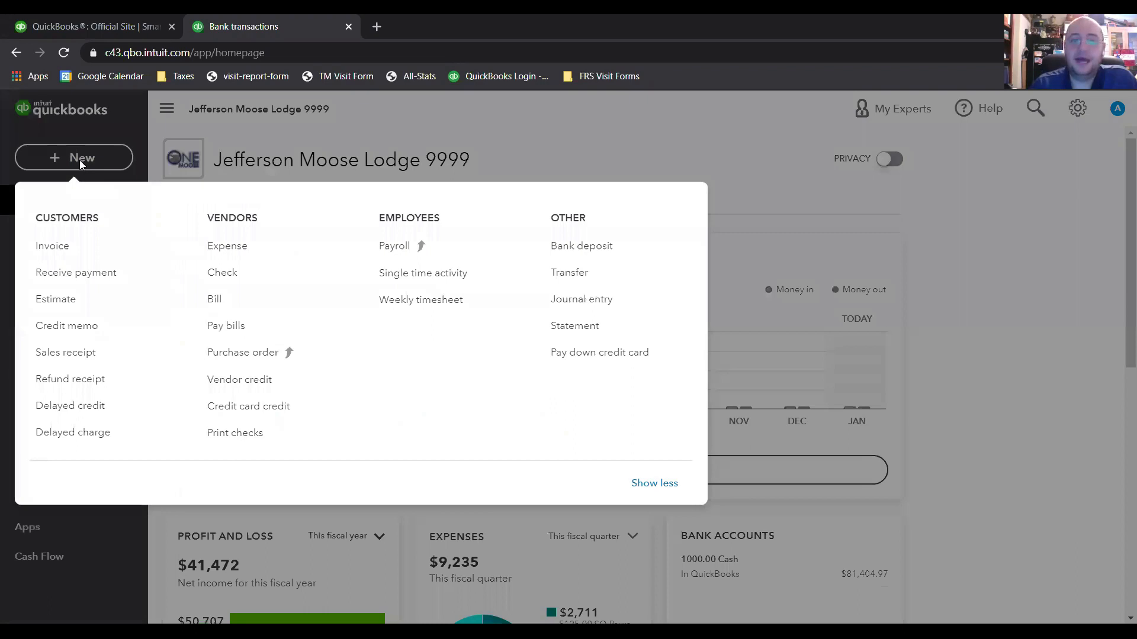
pyautogui.click(251, 325)
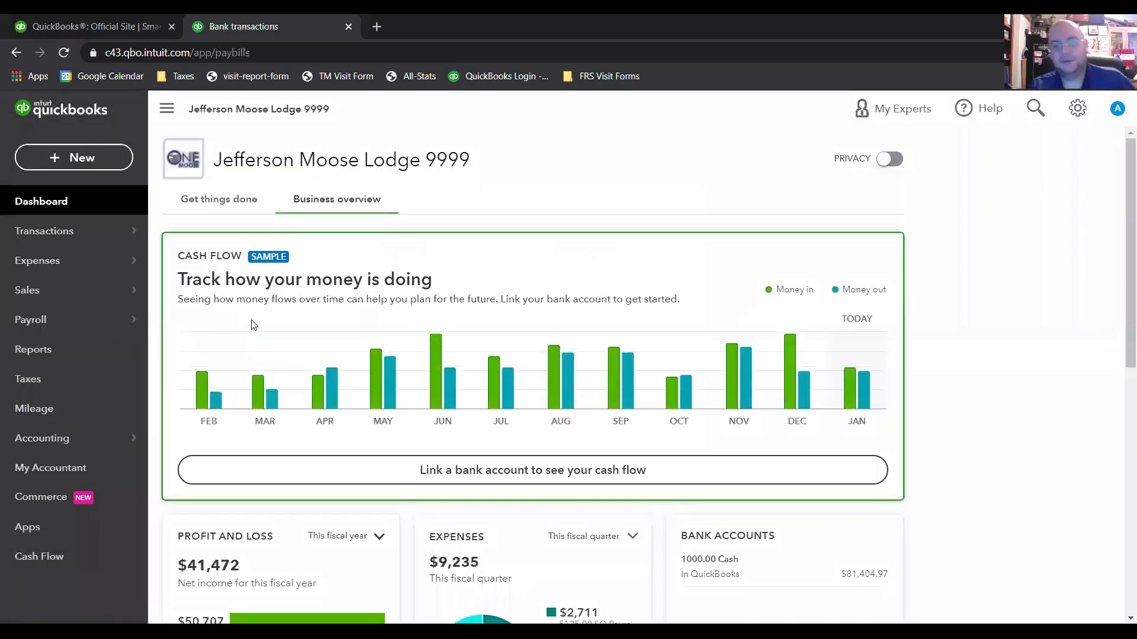
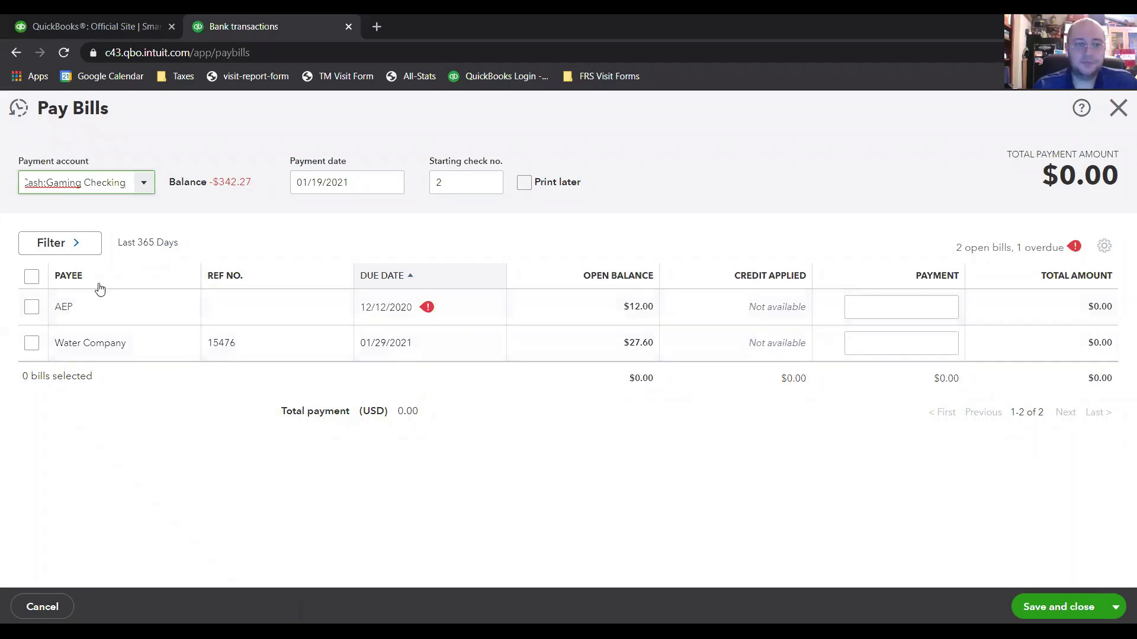
# - Enter a $6.00 partial payment against the AEP bill
pyautogui.click(144, 183)
pyautogui.scroll(2, 148, 280)
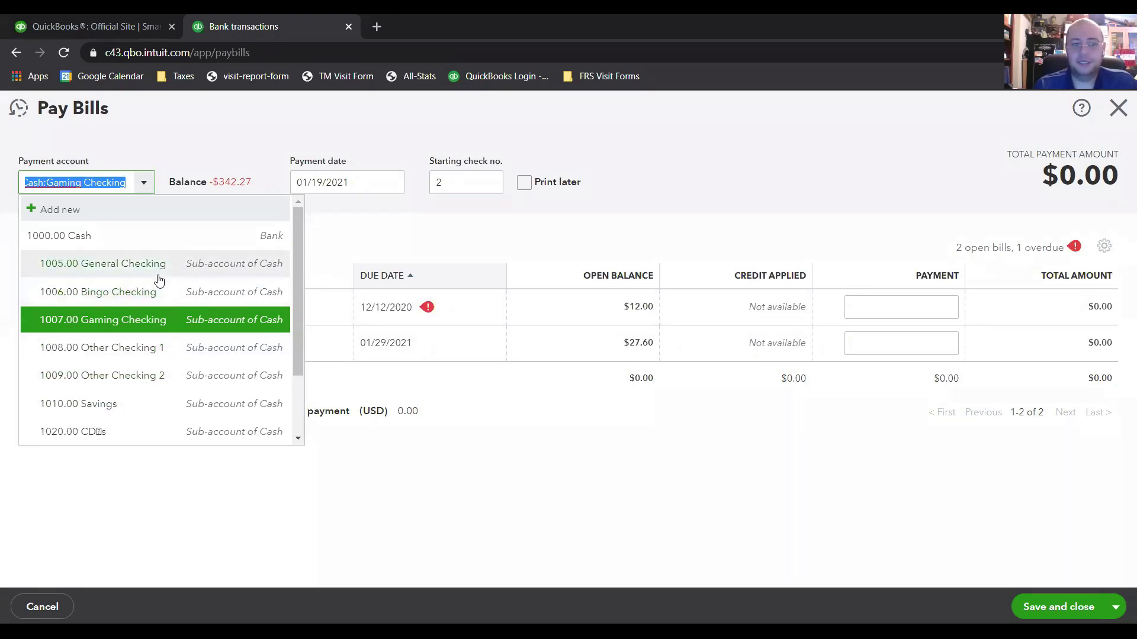
pyautogui.click(158, 277)
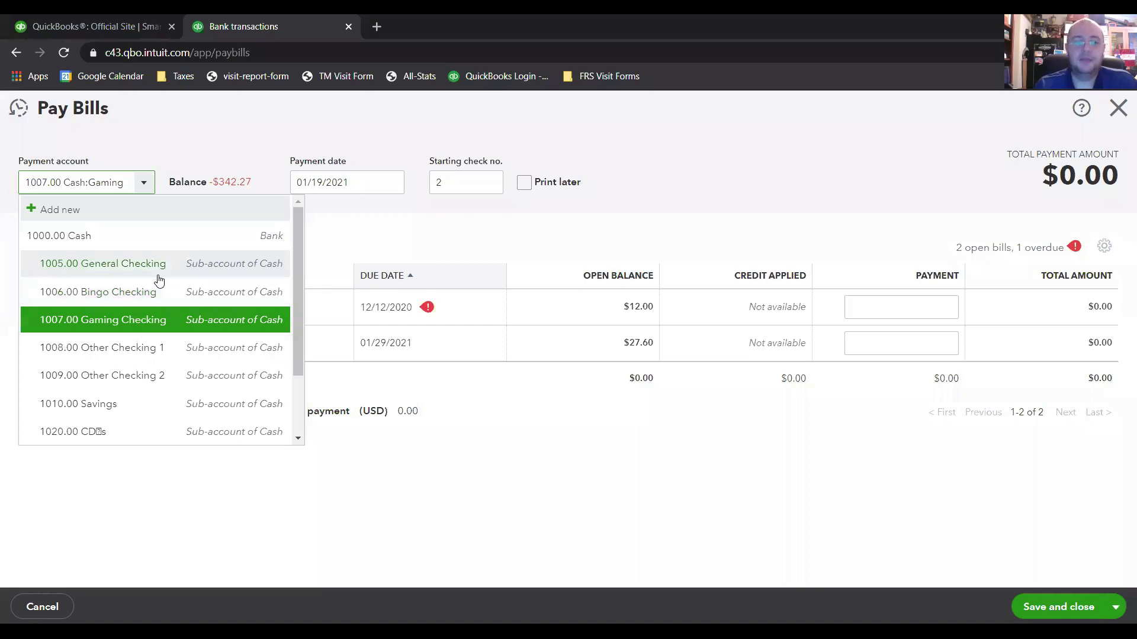
pyautogui.click(158, 265)
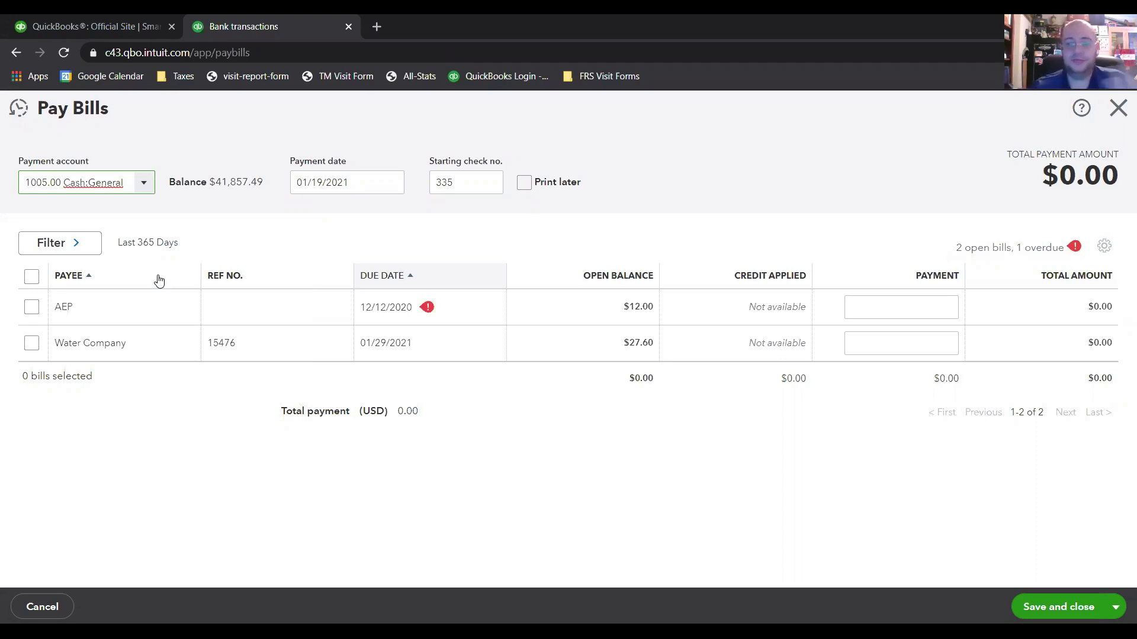
pyautogui.click(915, 305)
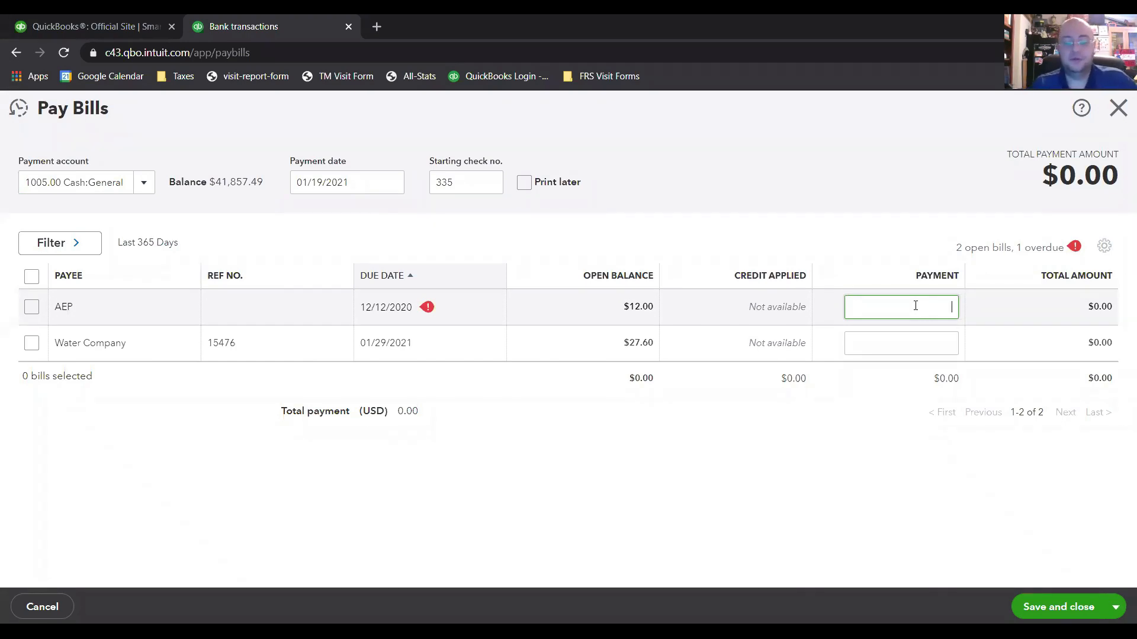
pyautogui.write('6.00')
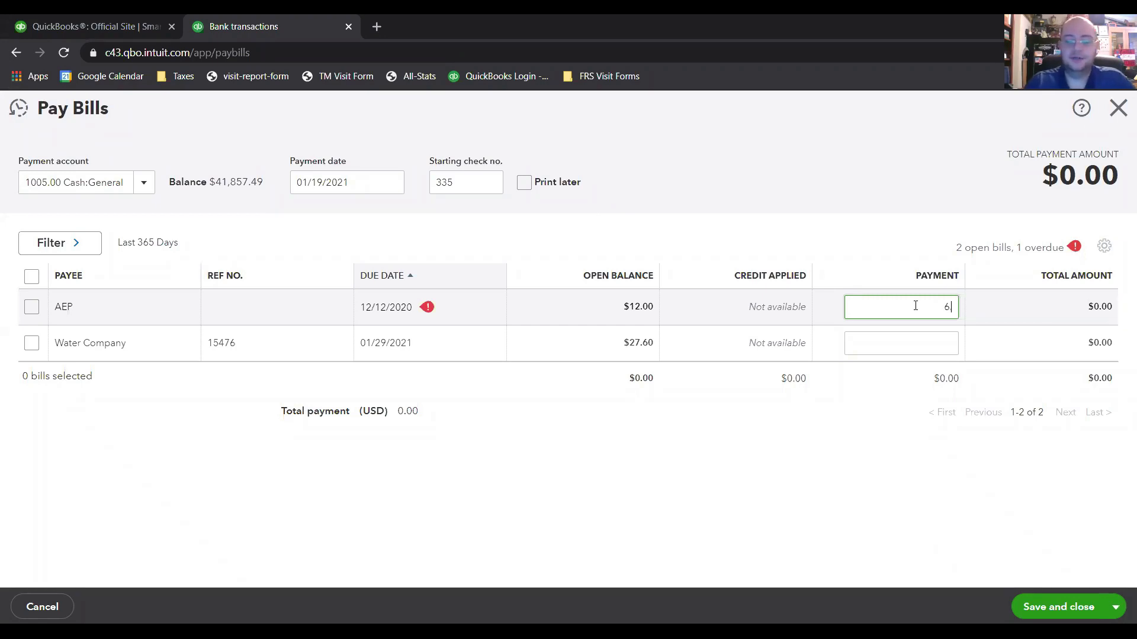
pyautogui.click(812, 510)
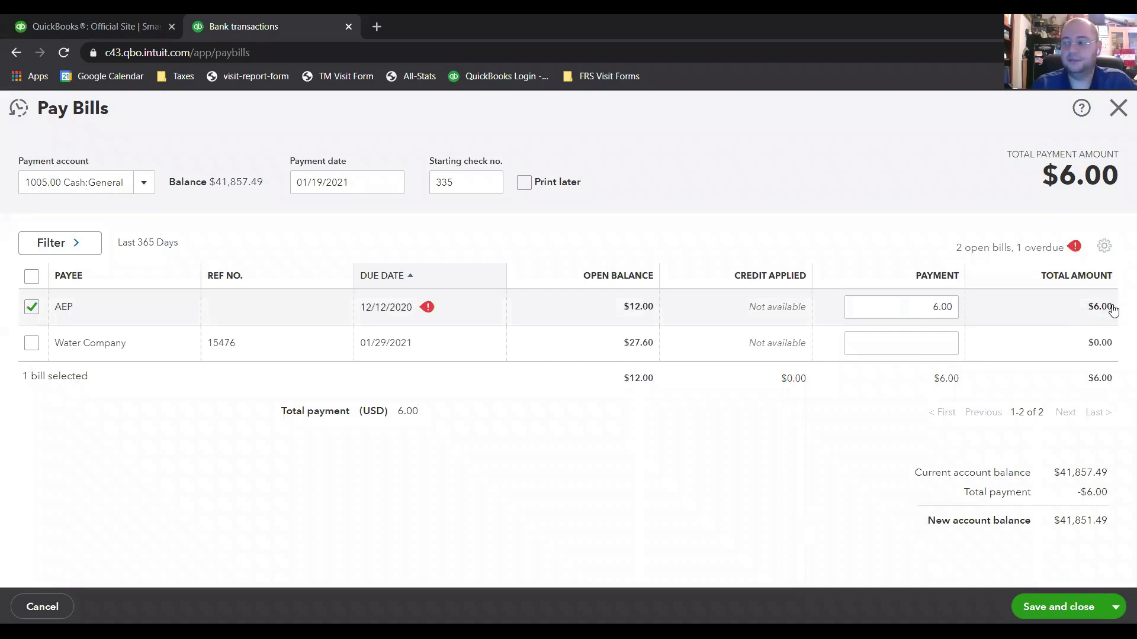
# - Change the payment account to 1007.00 Gaming Checking and save the $6.00 payment
pyautogui.click(143, 185)
pyautogui.click(142, 184)
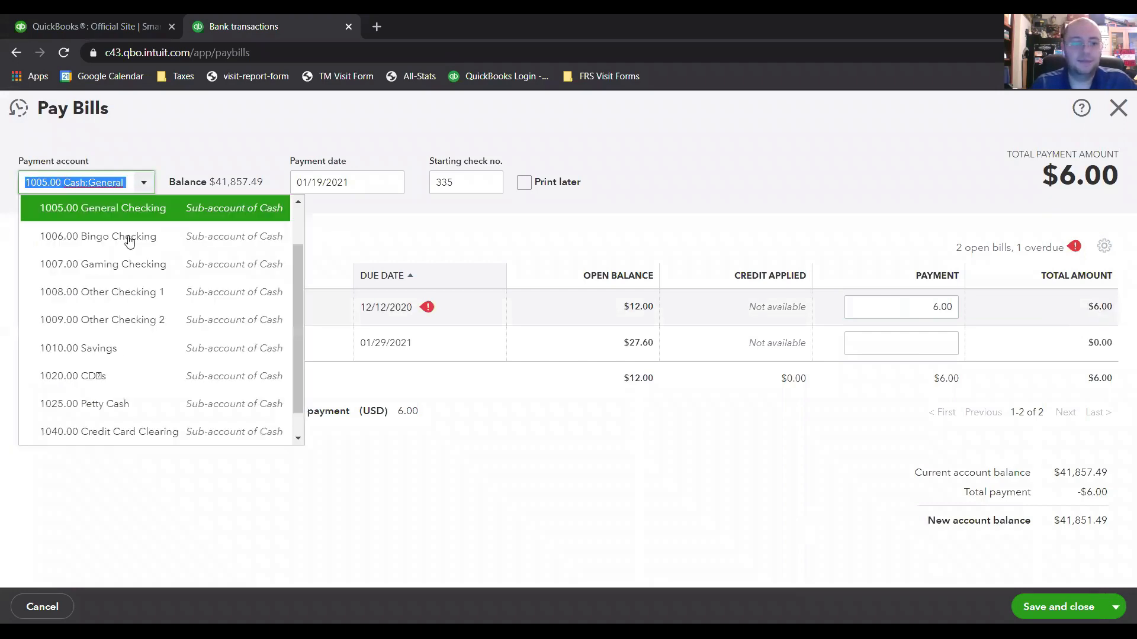
pyautogui.click(119, 264)
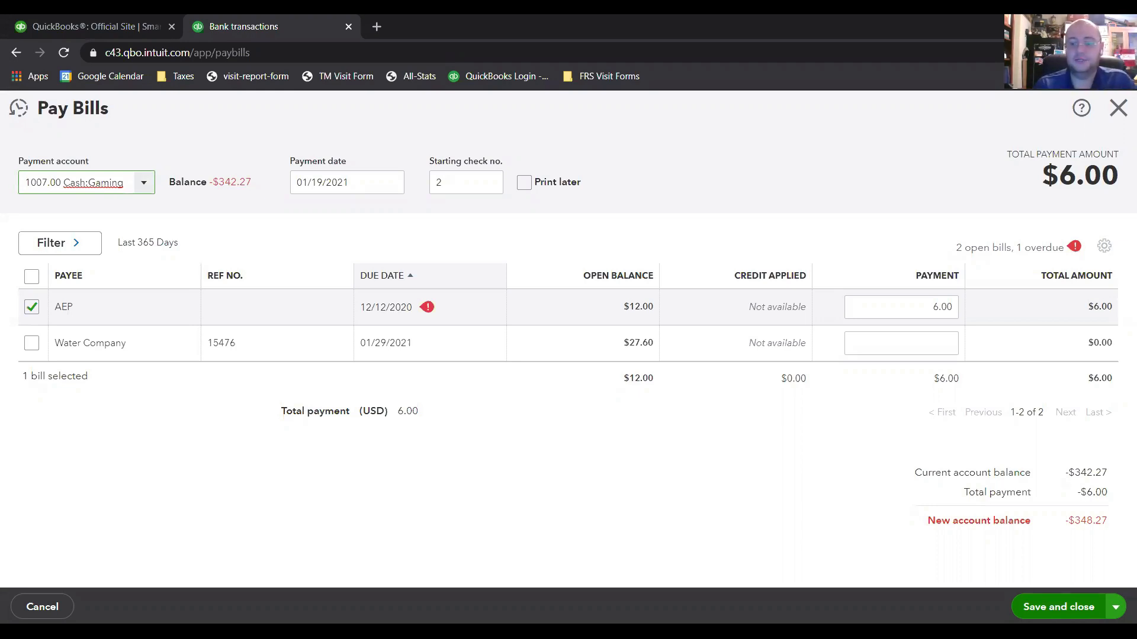
pyautogui.click(1059, 607)
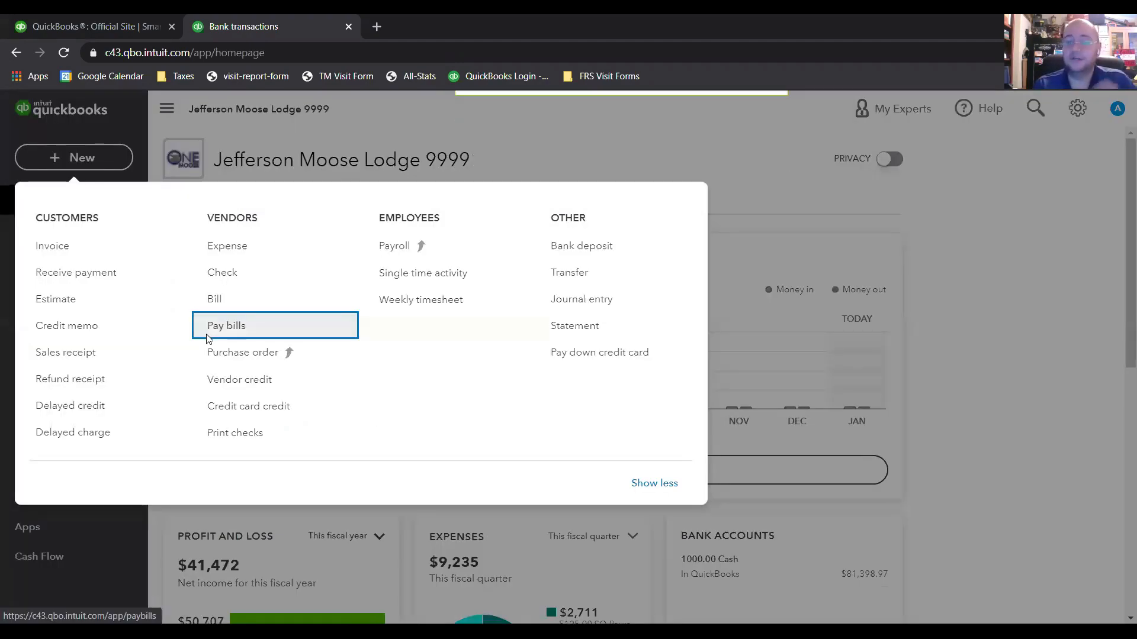
pyautogui.click(208, 336)
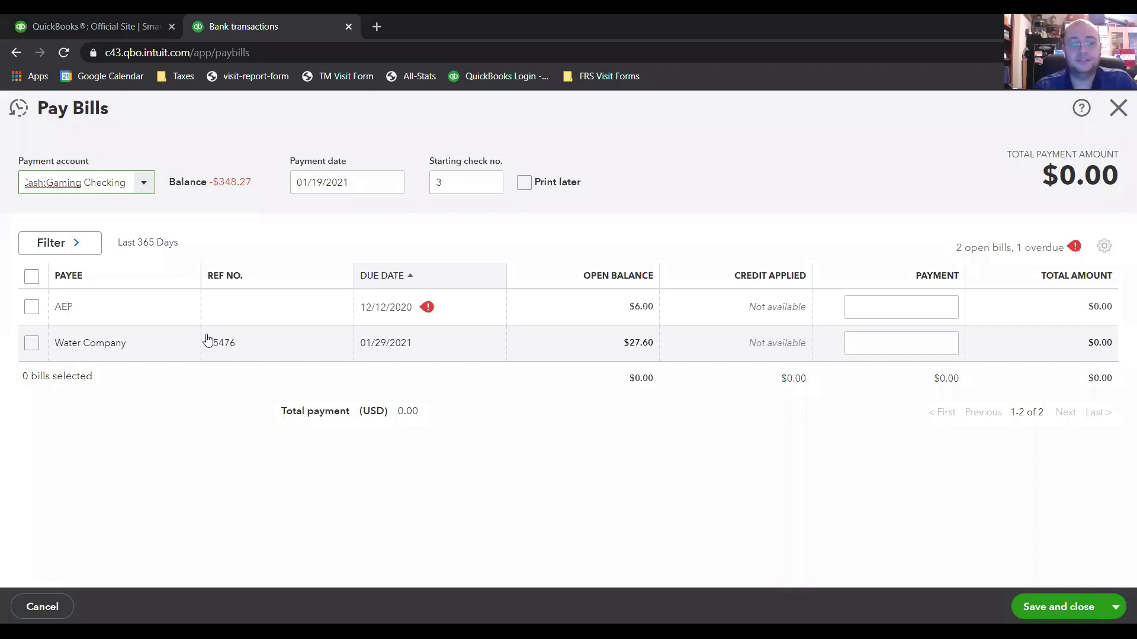
# - Select both open bills, AEP and Water Company, and save a $33.60 payment from 1005.00 General Checking
pyautogui.click(143, 182)
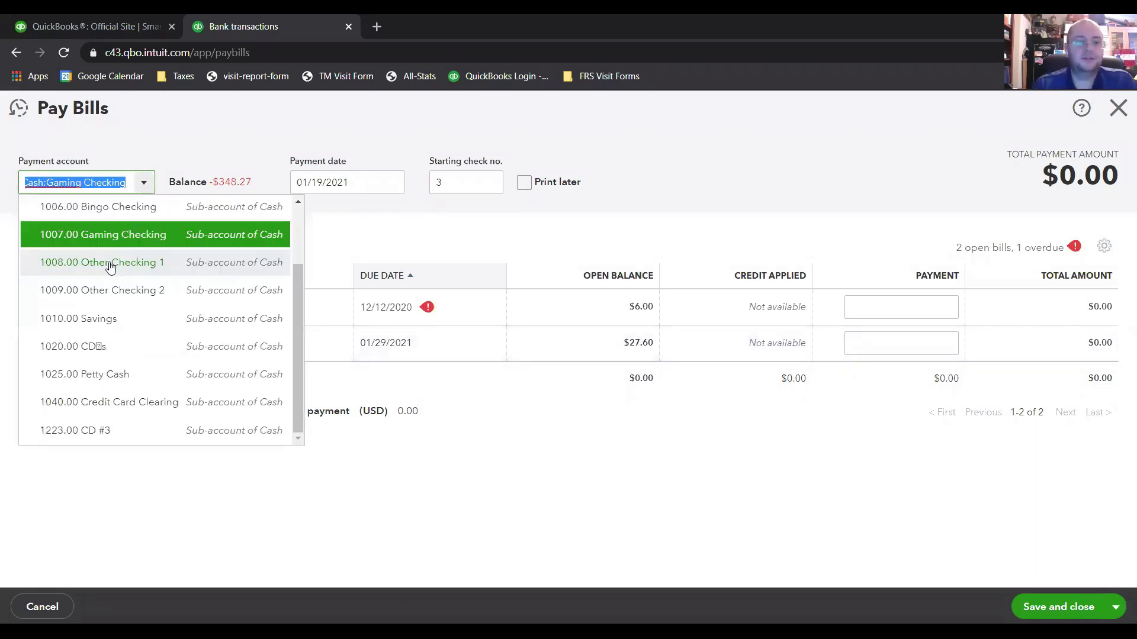
pyautogui.scroll(2, 111, 267)
pyautogui.click(110, 264)
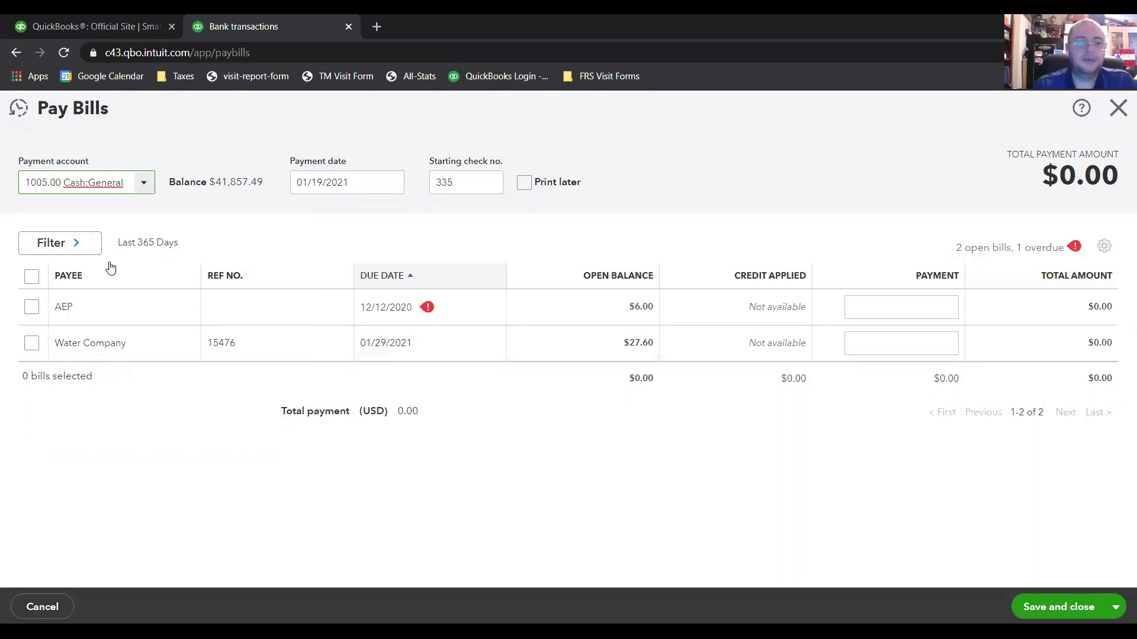
pyautogui.click(31, 278)
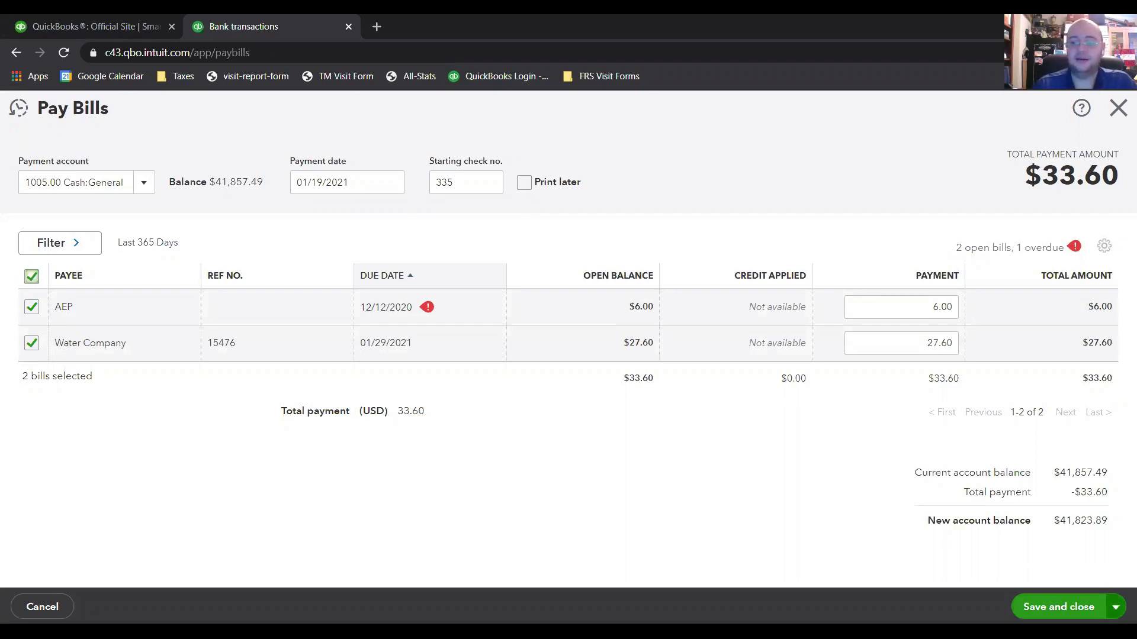
pyautogui.click(1115, 607)
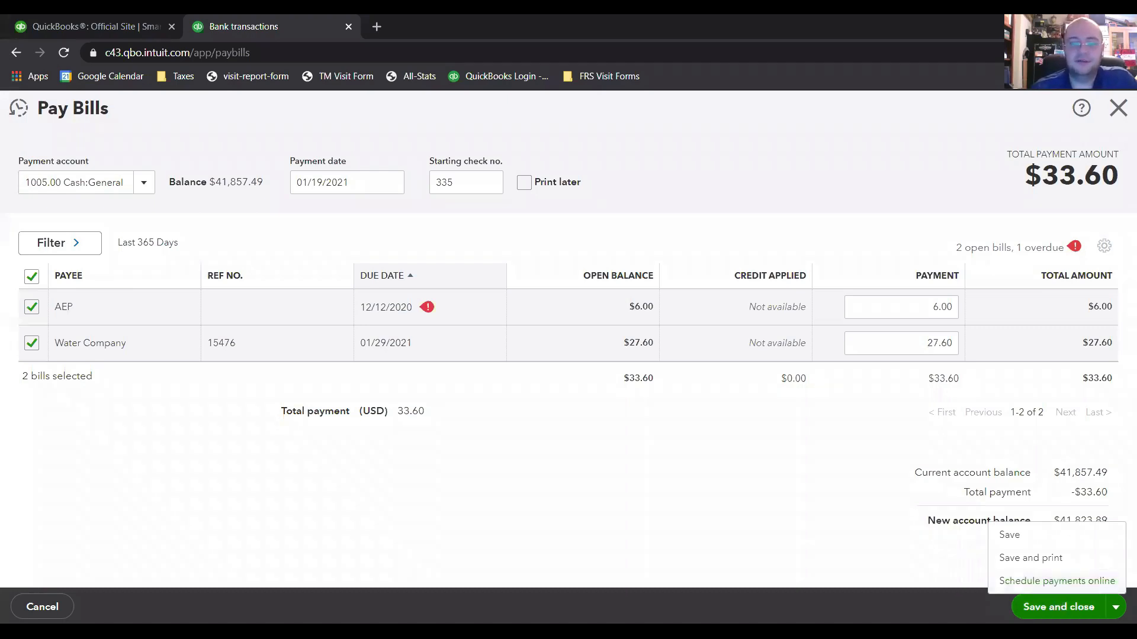
pyautogui.click(1058, 607)
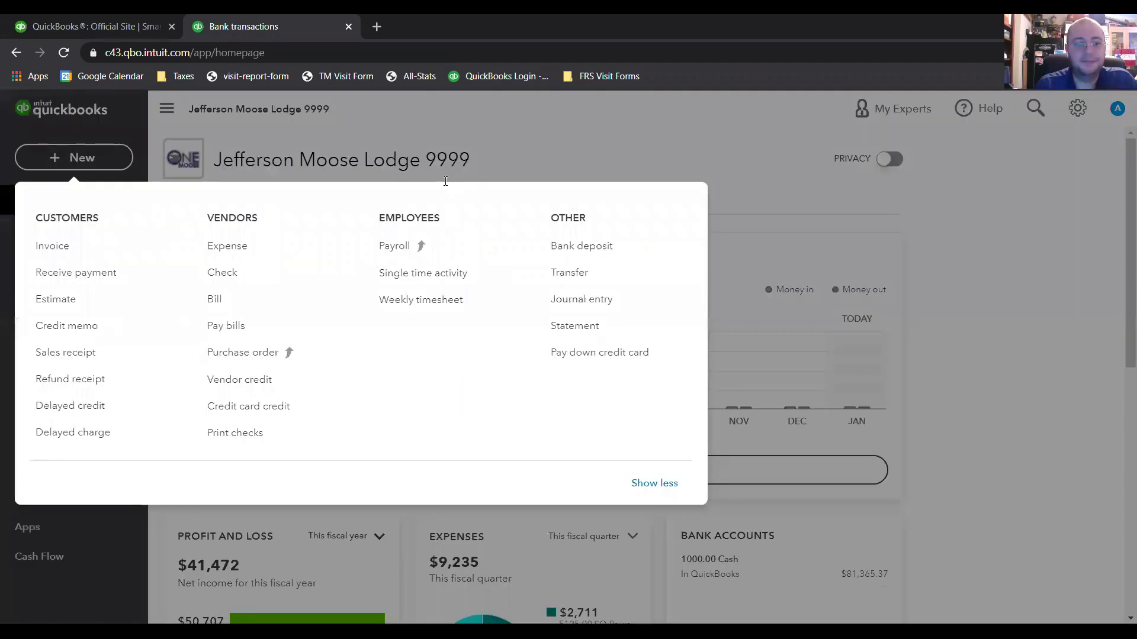
pyautogui.click(226, 326)
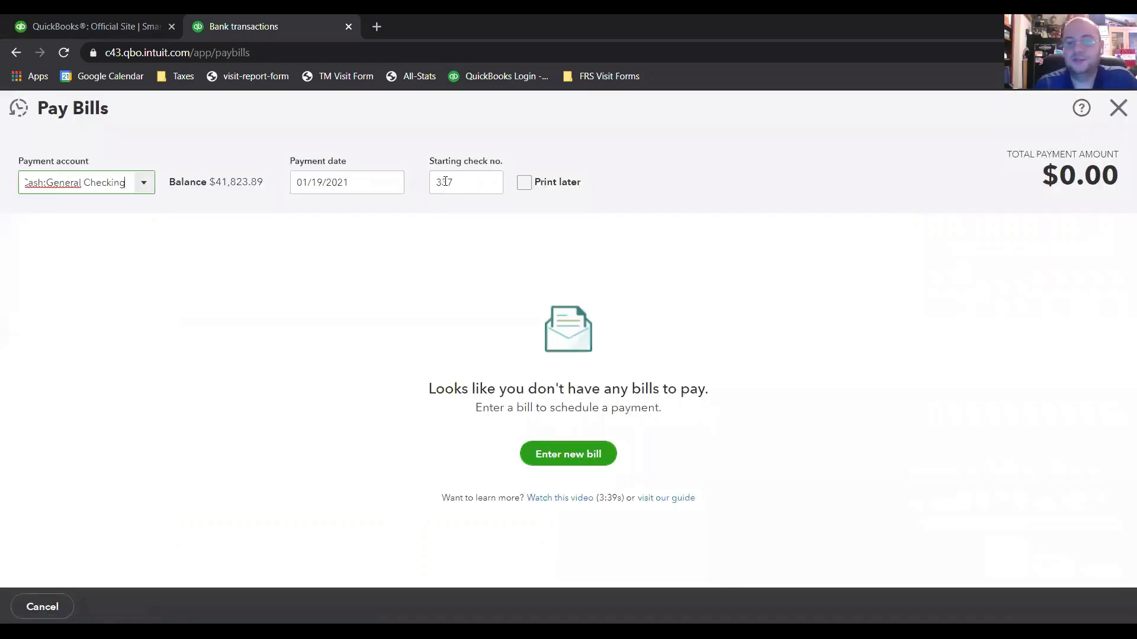
pyautogui.click(446, 181)
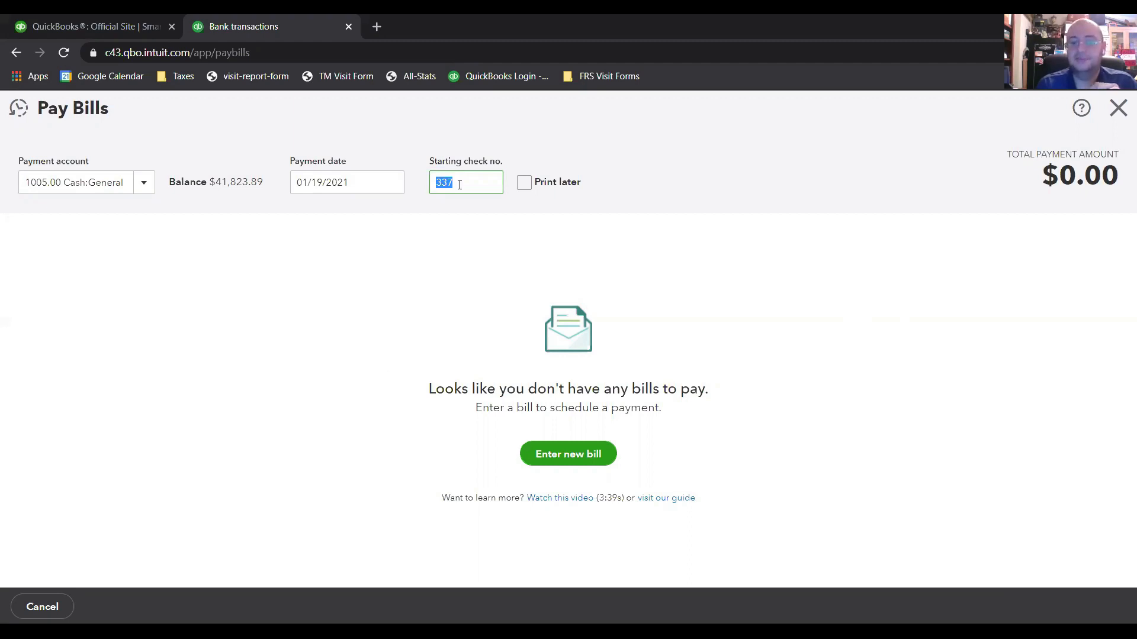
pyautogui.click(1118, 106)
pyautogui.click(61, 160)
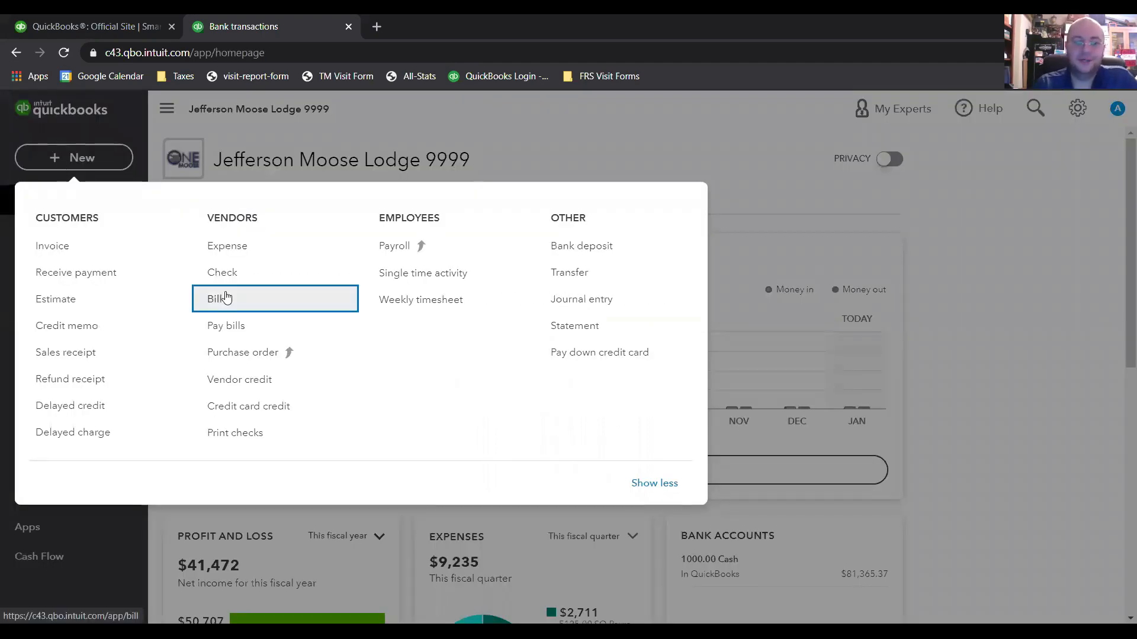
# - Create a bill for vendor AEP with a $12.00 first-line amount and save it
pyautogui.click(217, 299)
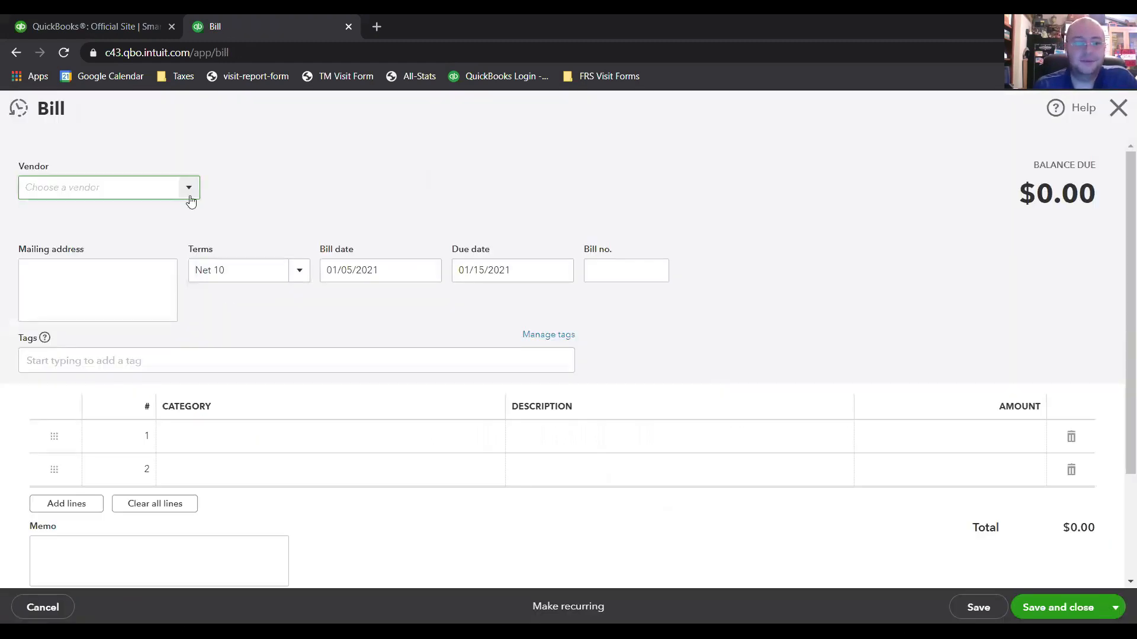
pyautogui.click(138, 242)
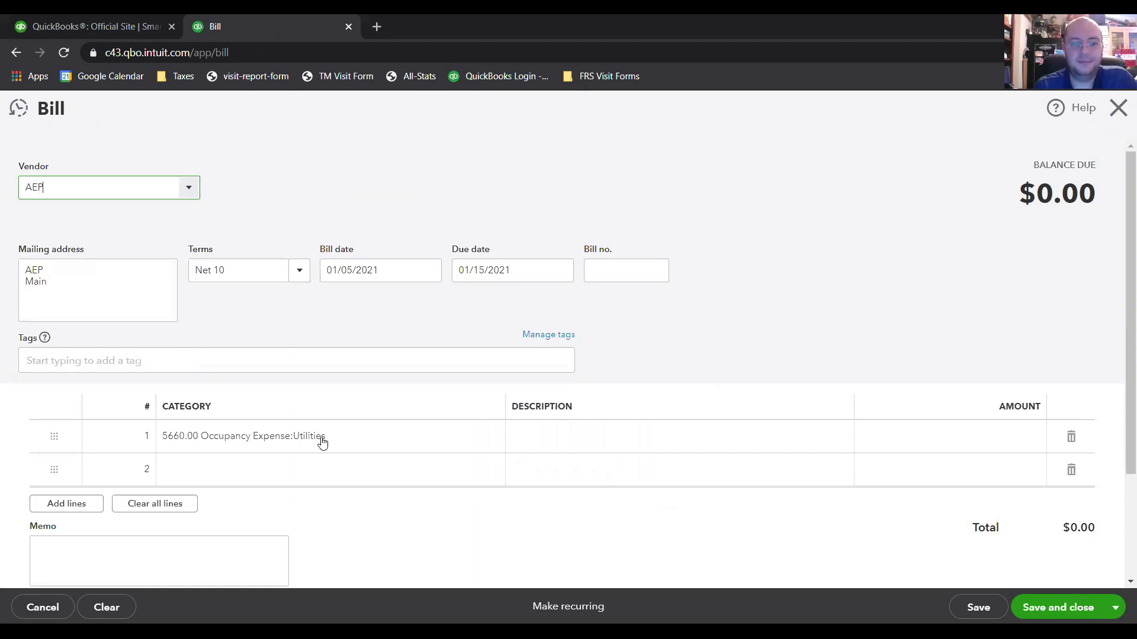
pyautogui.click(903, 442)
pyautogui.write('12')
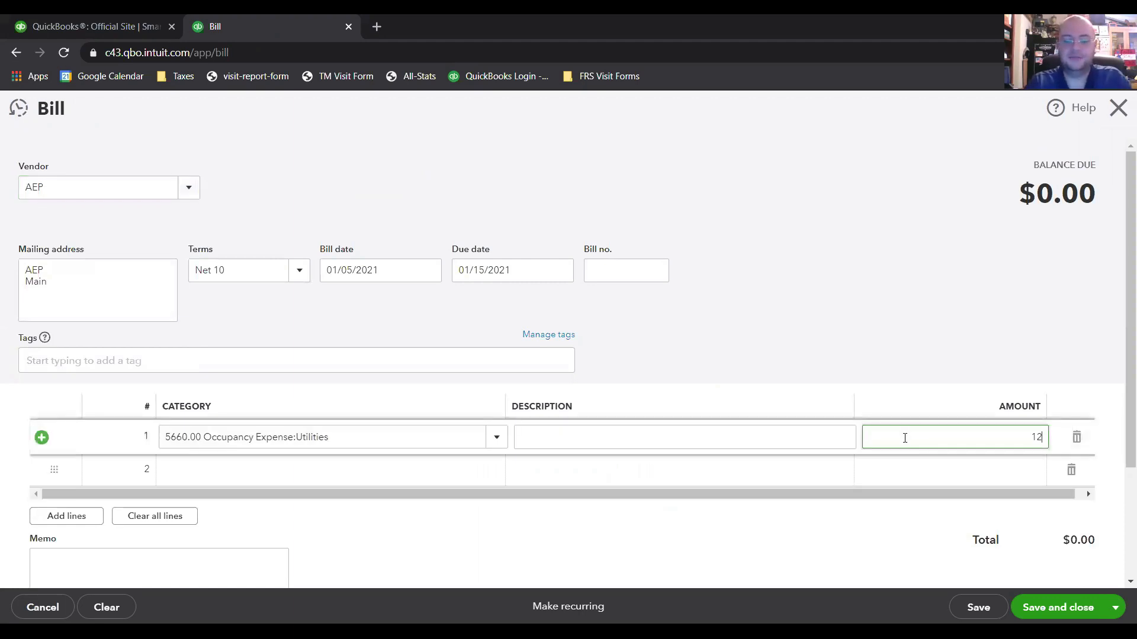
pyautogui.press('Tab')
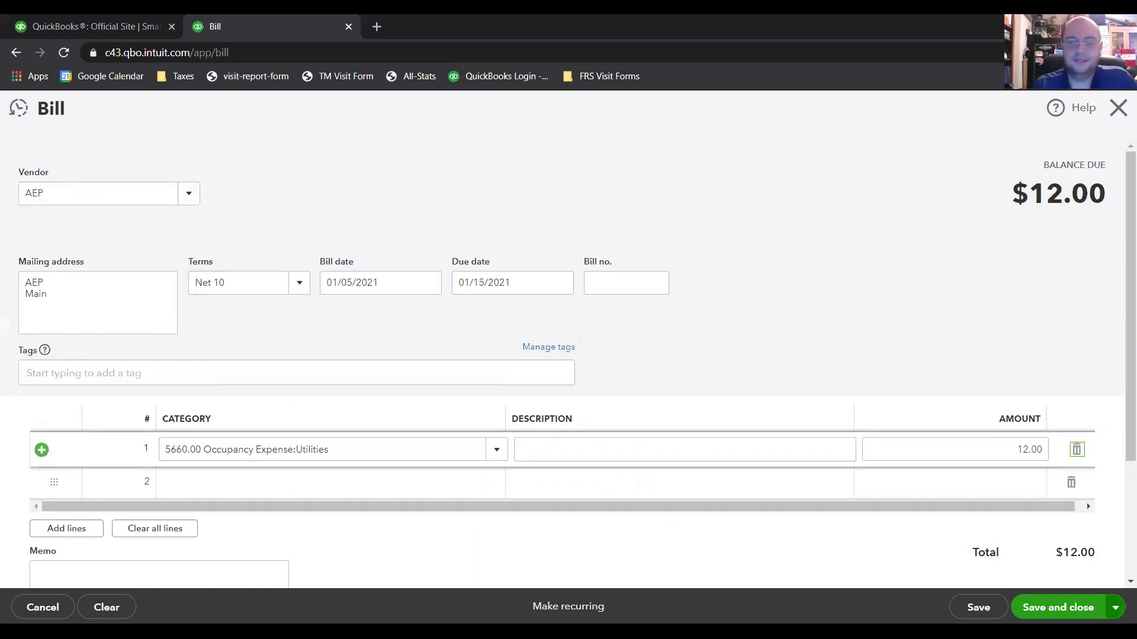
pyautogui.click(1057, 607)
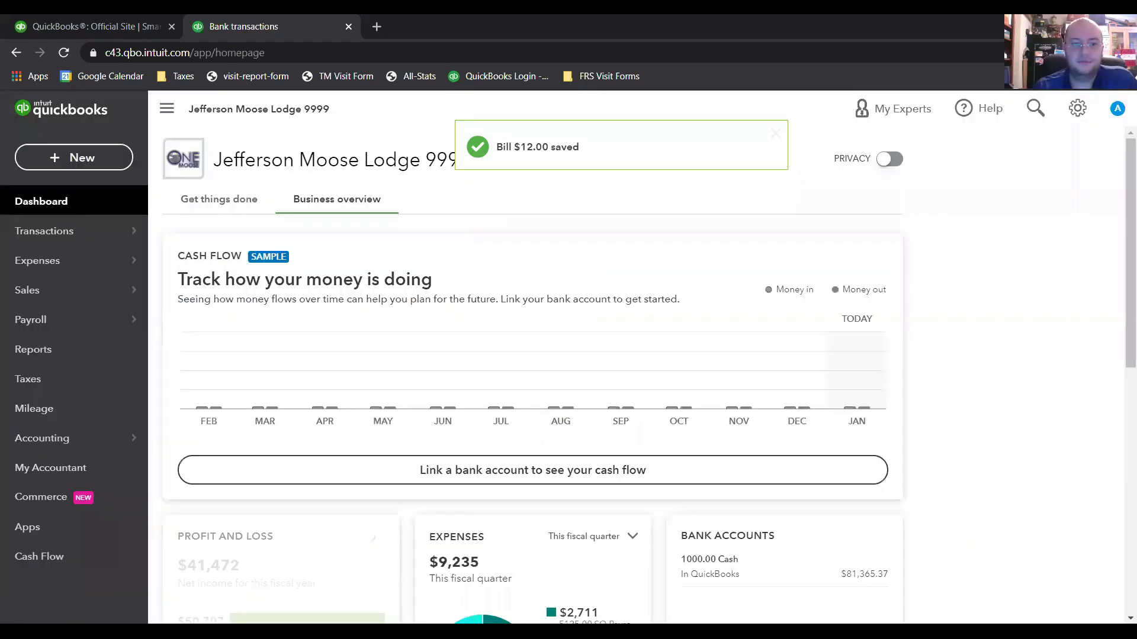
# - Pay the $12.00 AEP bill in full from 1005.00 General Checking, marked Print later
pyautogui.click(64, 155)
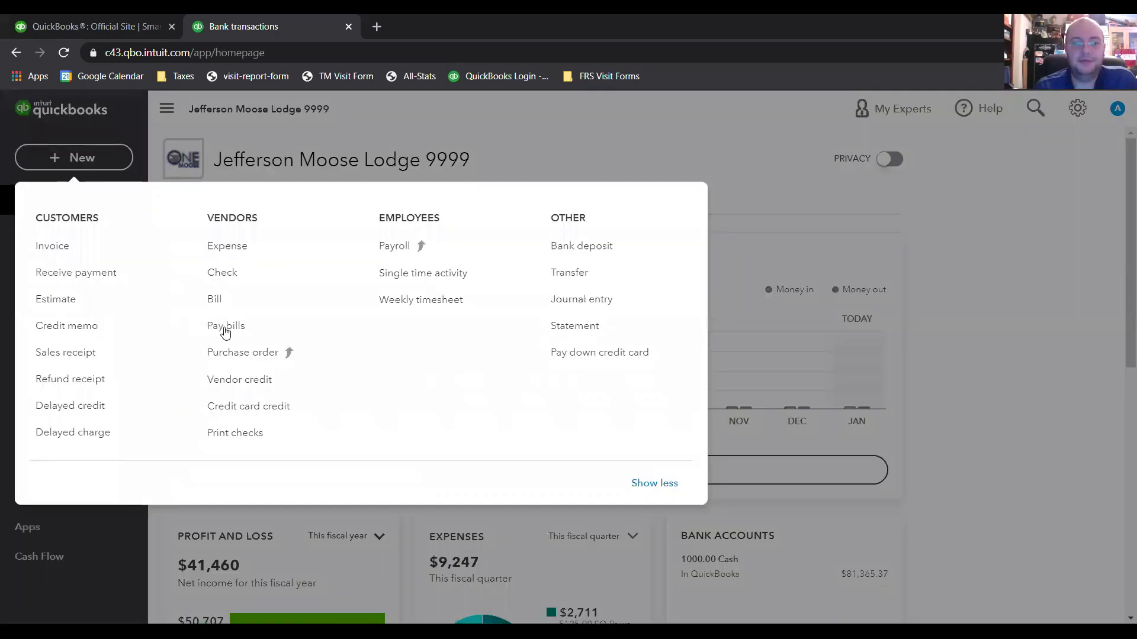
pyautogui.click(225, 327)
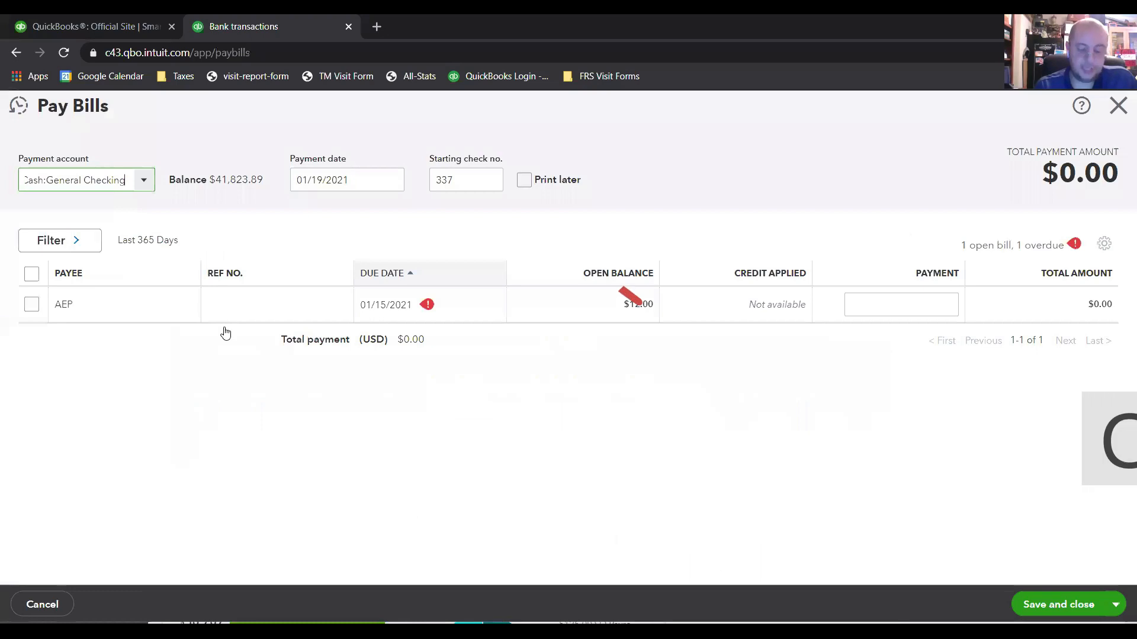
pyautogui.click(530, 189)
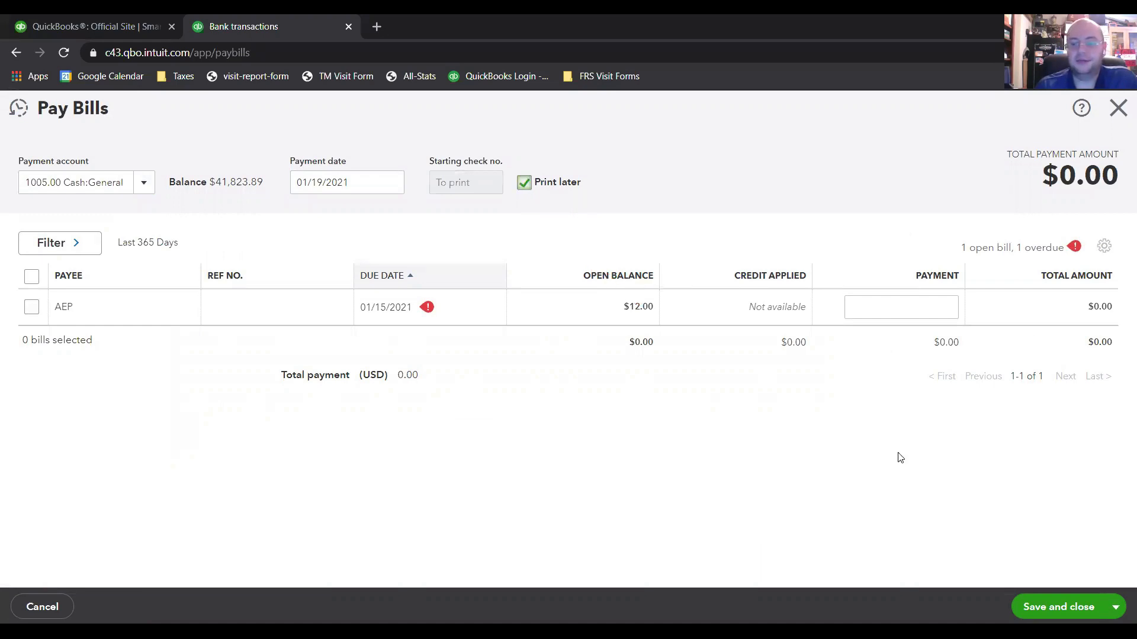
pyautogui.click(1059, 607)
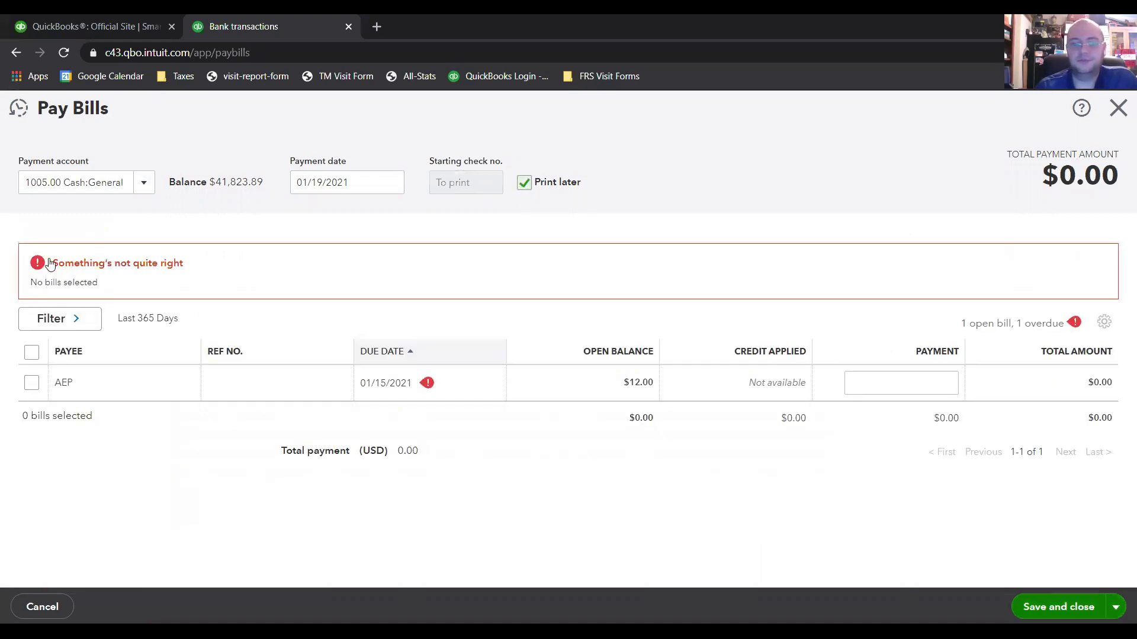
pyautogui.click(34, 353)
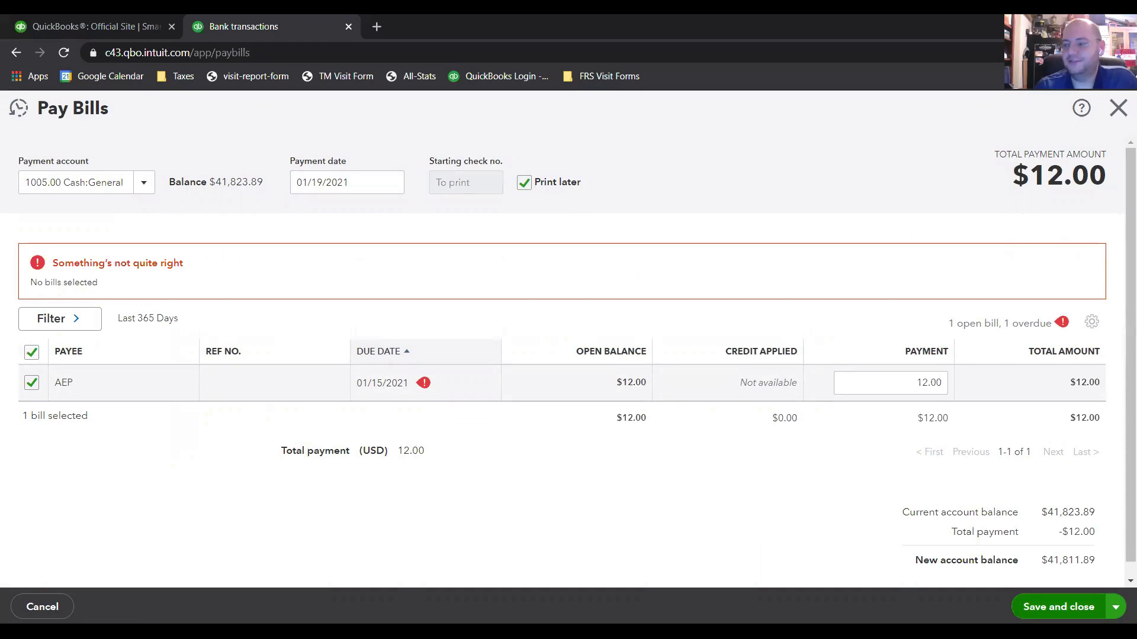
pyautogui.click(1033, 605)
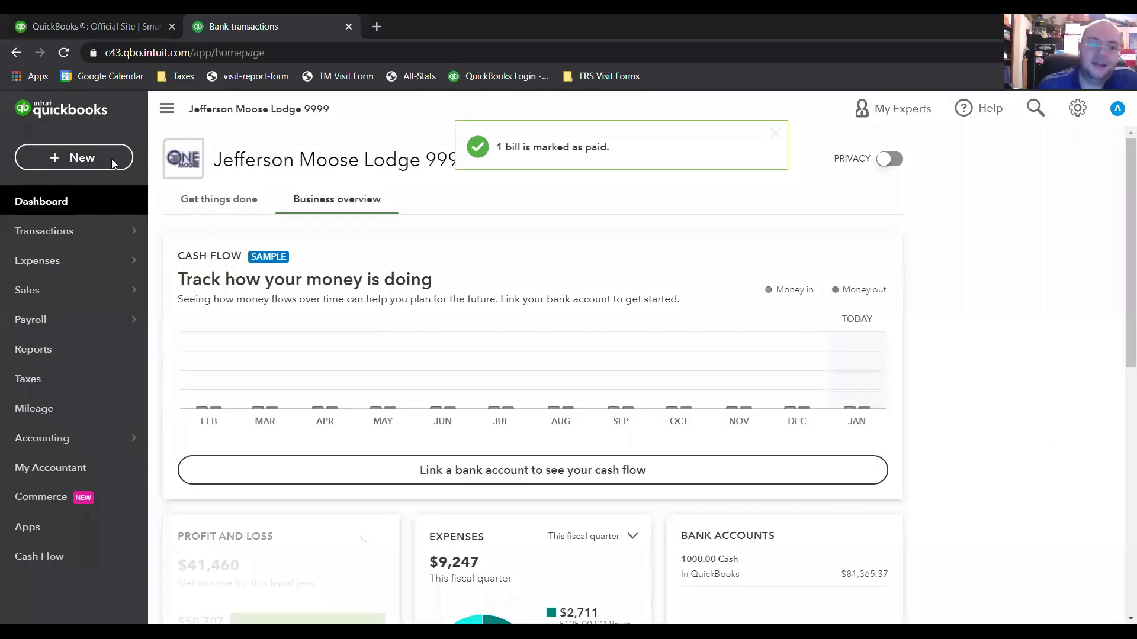
# - Preview the two queued $12.00 checks starting at check number 5558
pyautogui.click(90, 157)
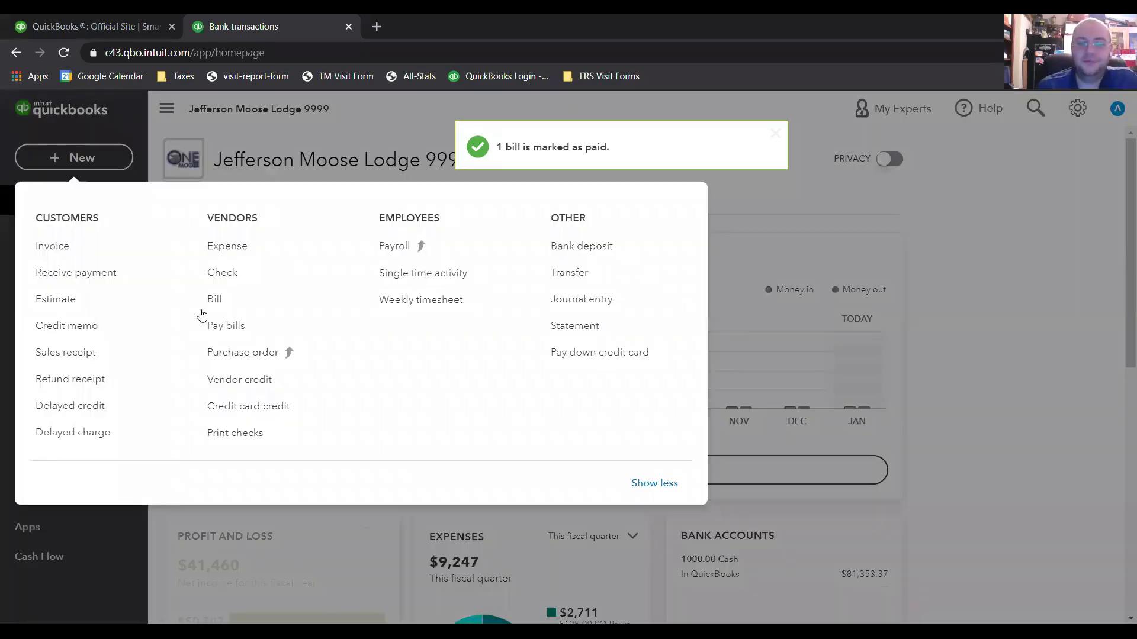
pyautogui.click(240, 435)
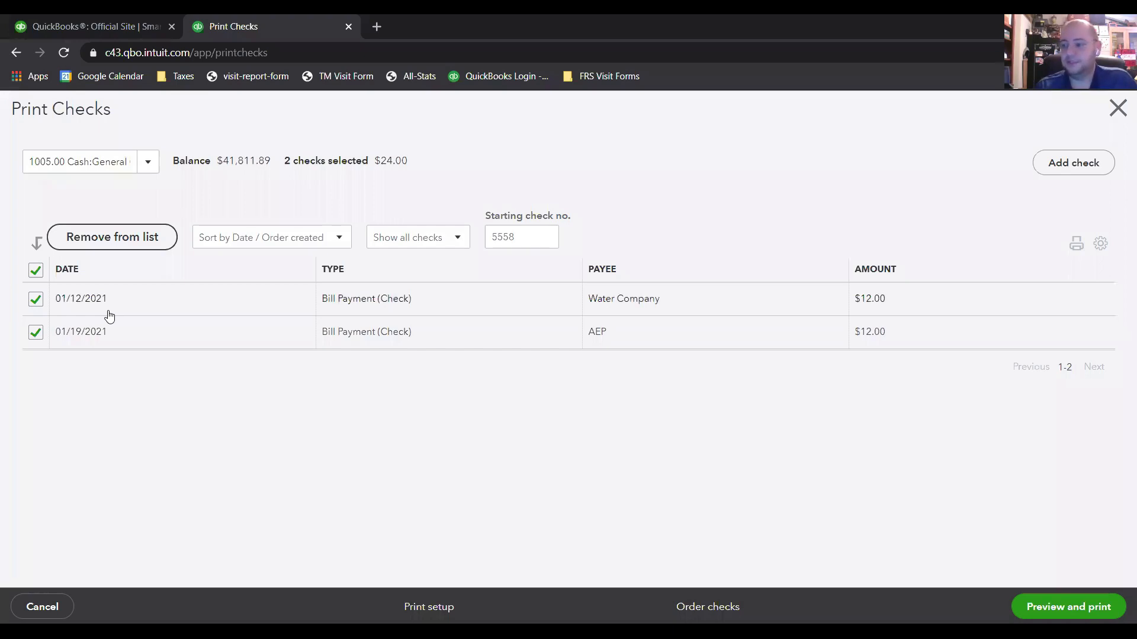
pyautogui.click(545, 238)
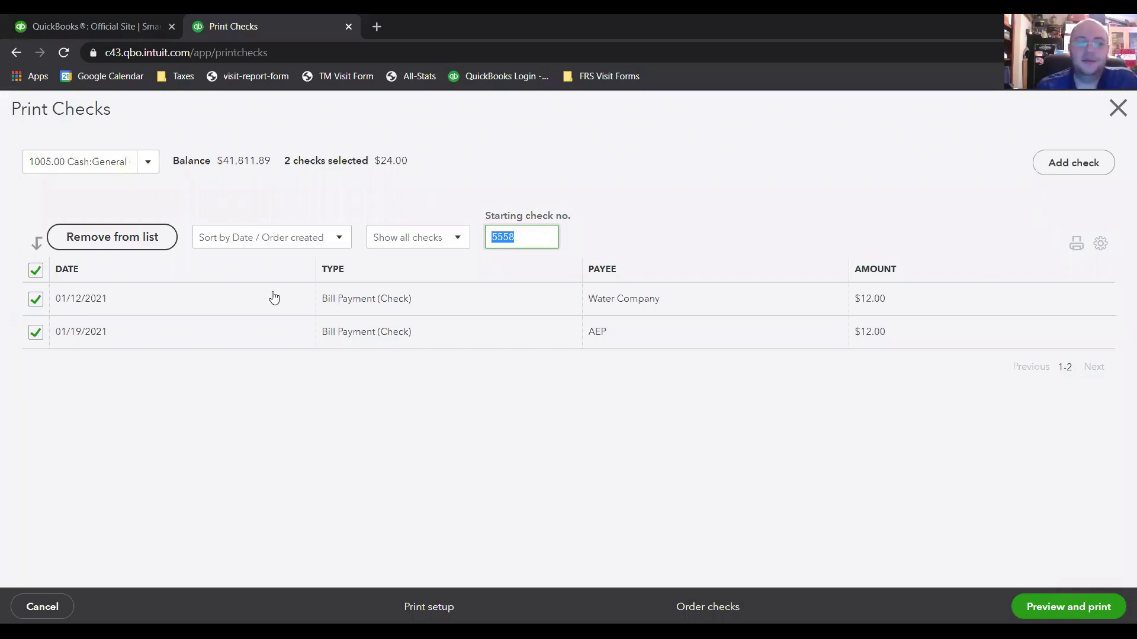
pyautogui.click(1069, 606)
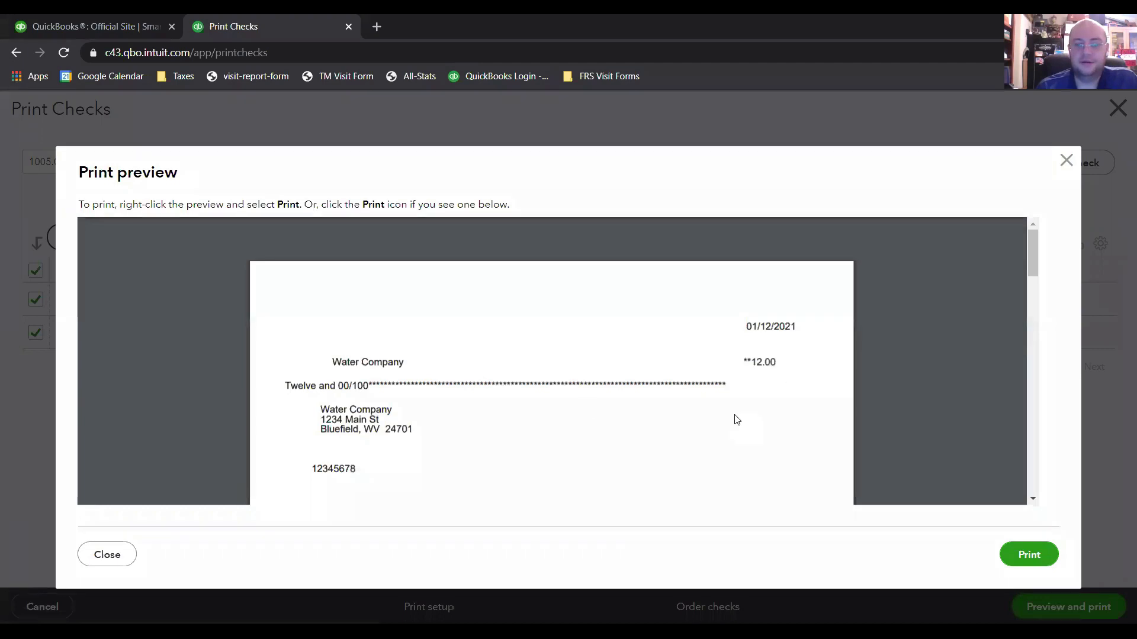
pyautogui.scroll(-5, 737, 420)
pyautogui.scroll(-3, 737, 420)
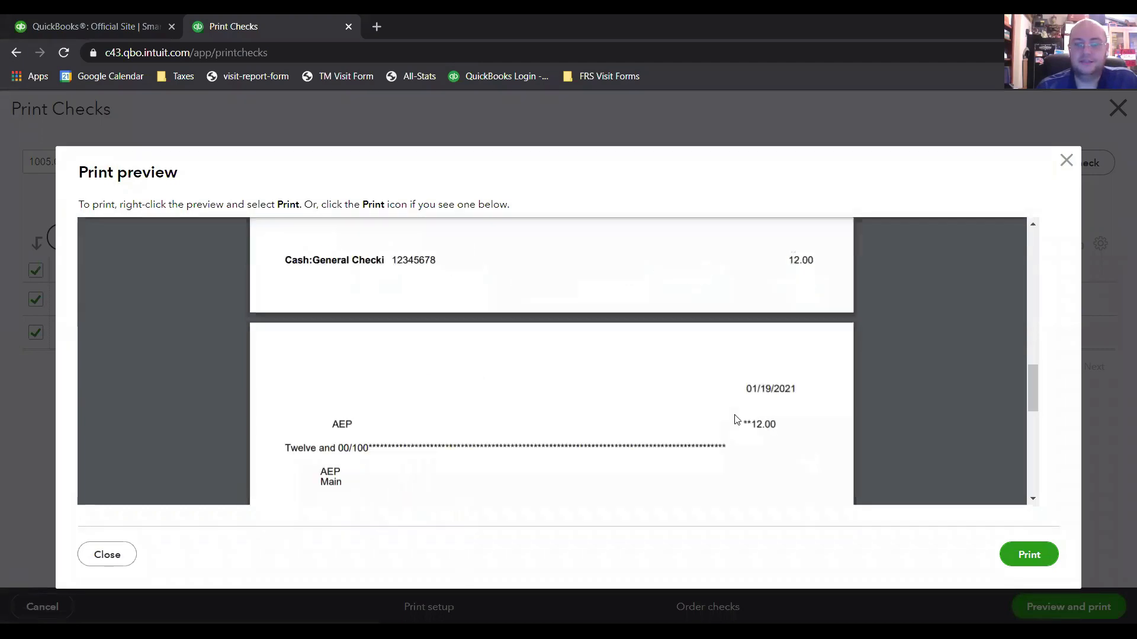
pyautogui.scroll(-10, 737, 420)
pyautogui.scroll(20, 386, 482)
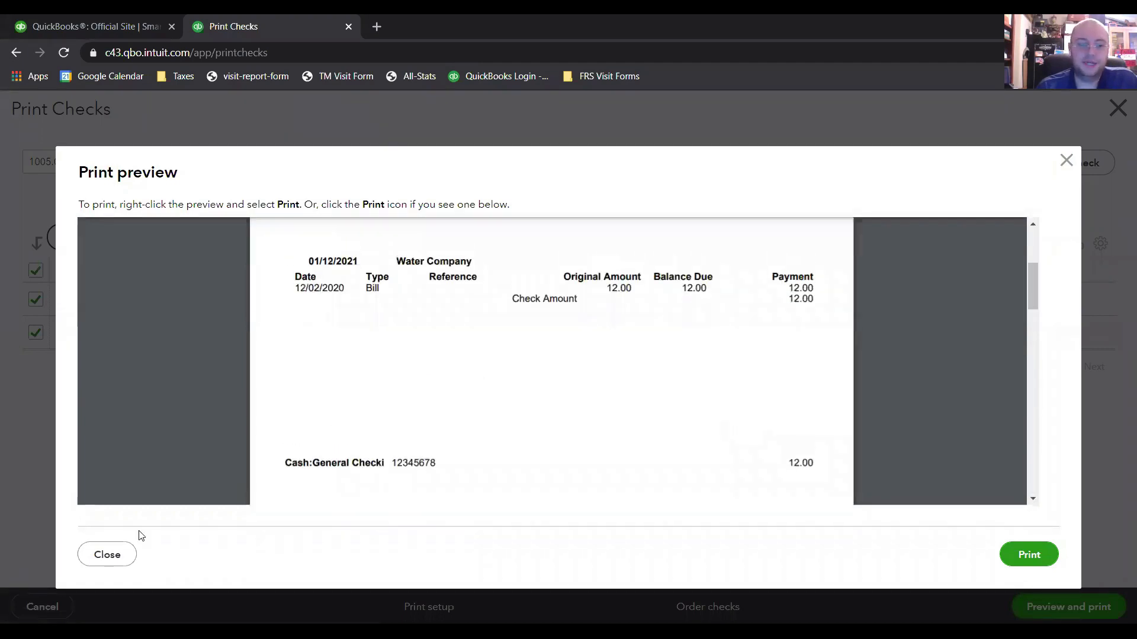
# - Confirm both checks printed correctly, leaving 5560 as the next check number
pyautogui.click(108, 555)
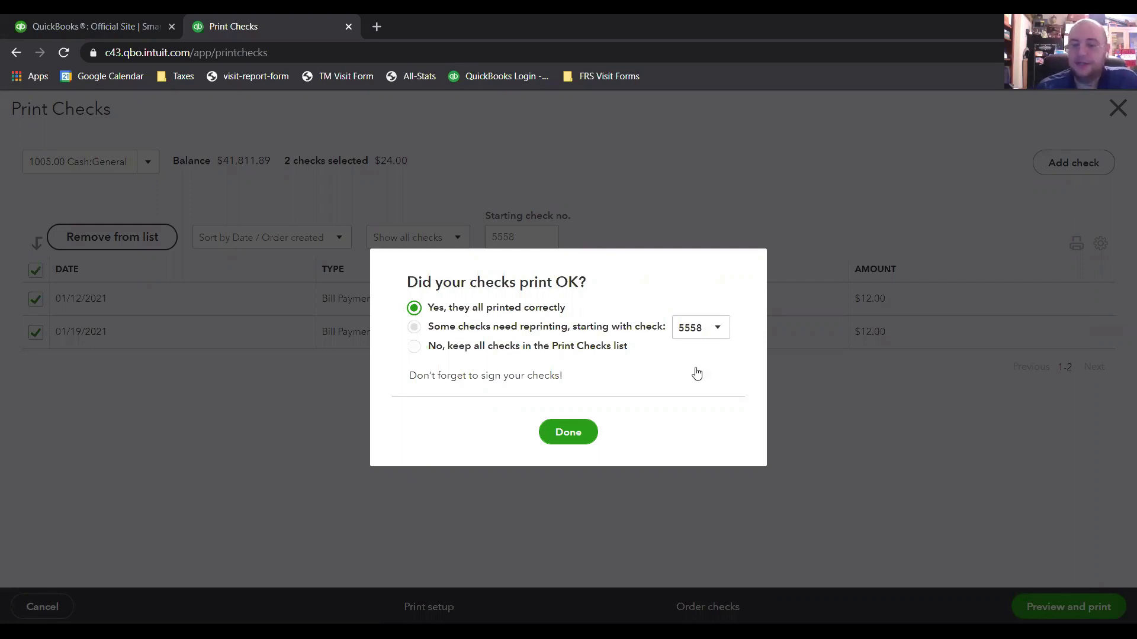
pyautogui.click(717, 328)
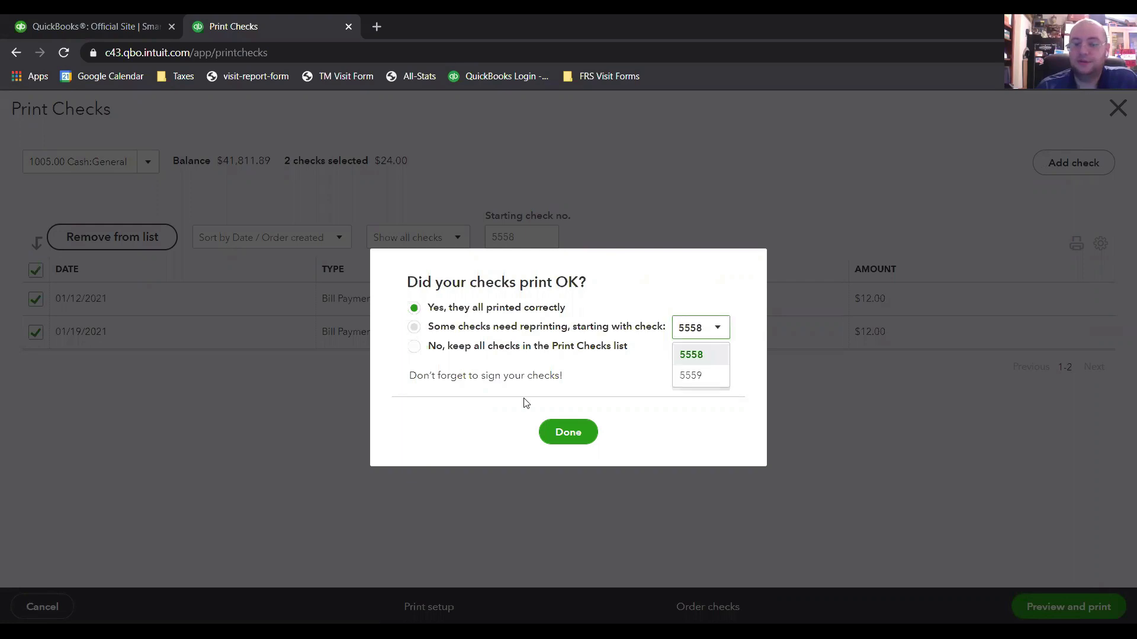
pyautogui.press('Down')
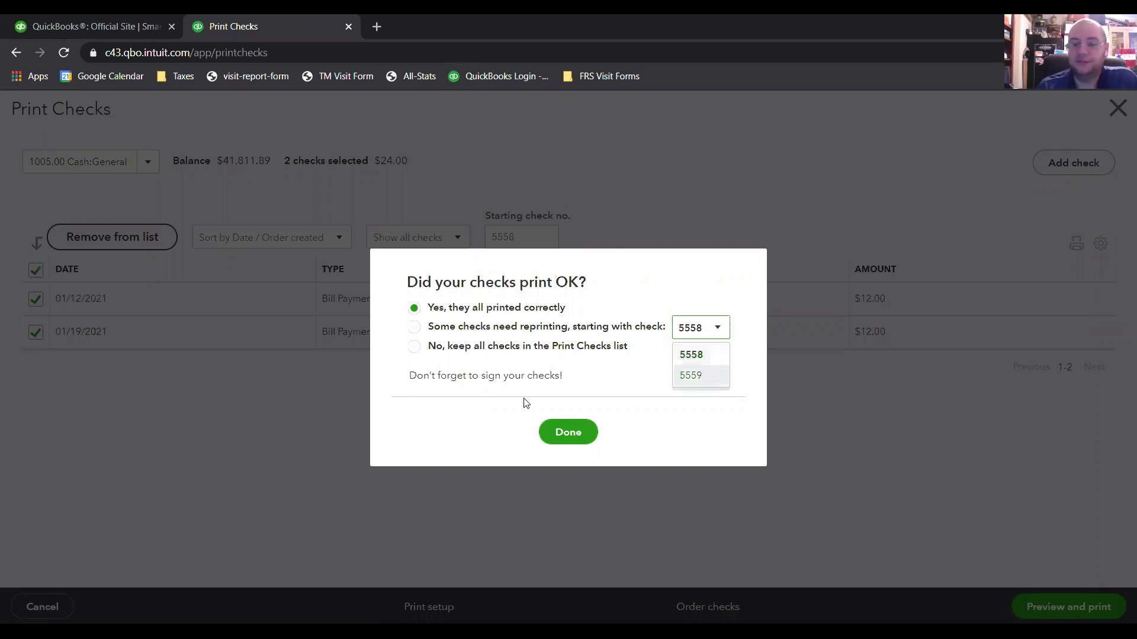
pyautogui.click(550, 430)
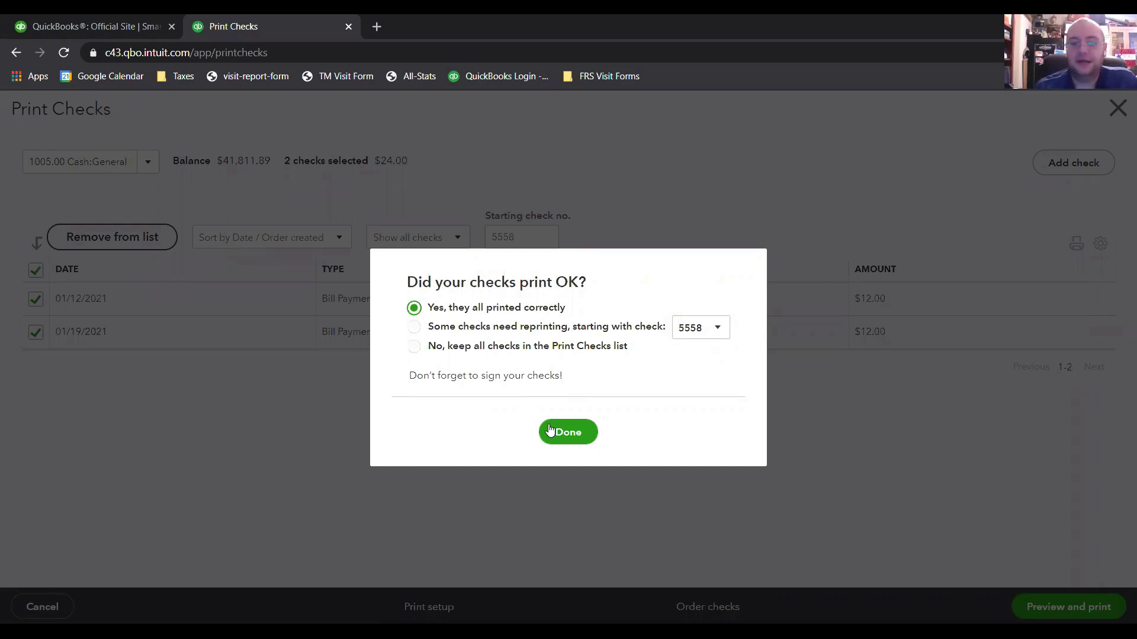
pyautogui.click(550, 430)
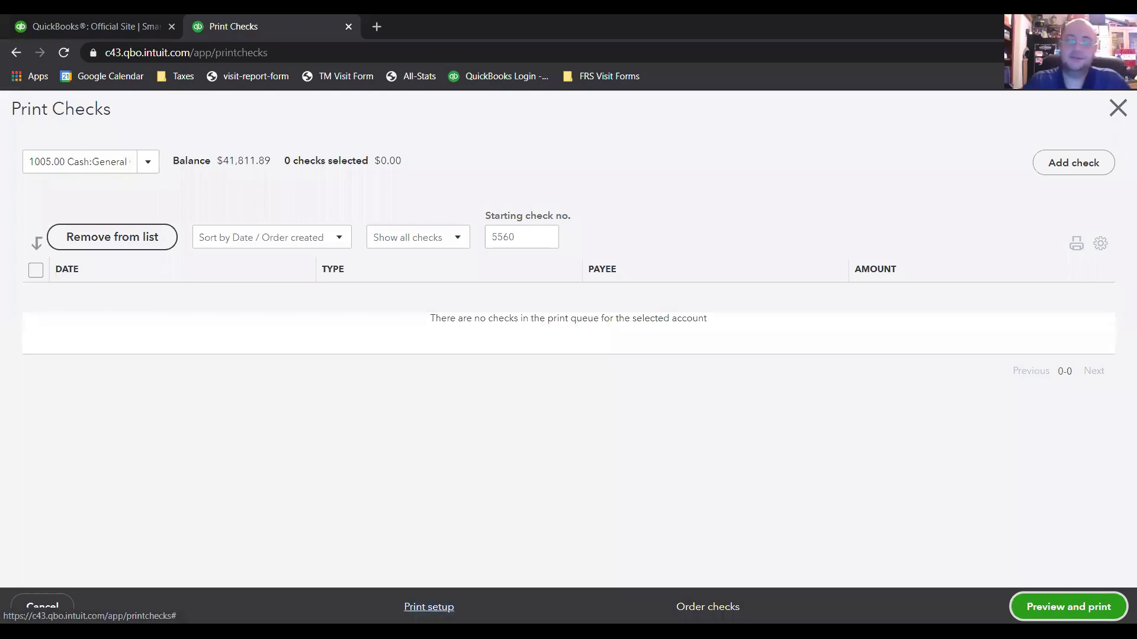
pyautogui.click(429, 607)
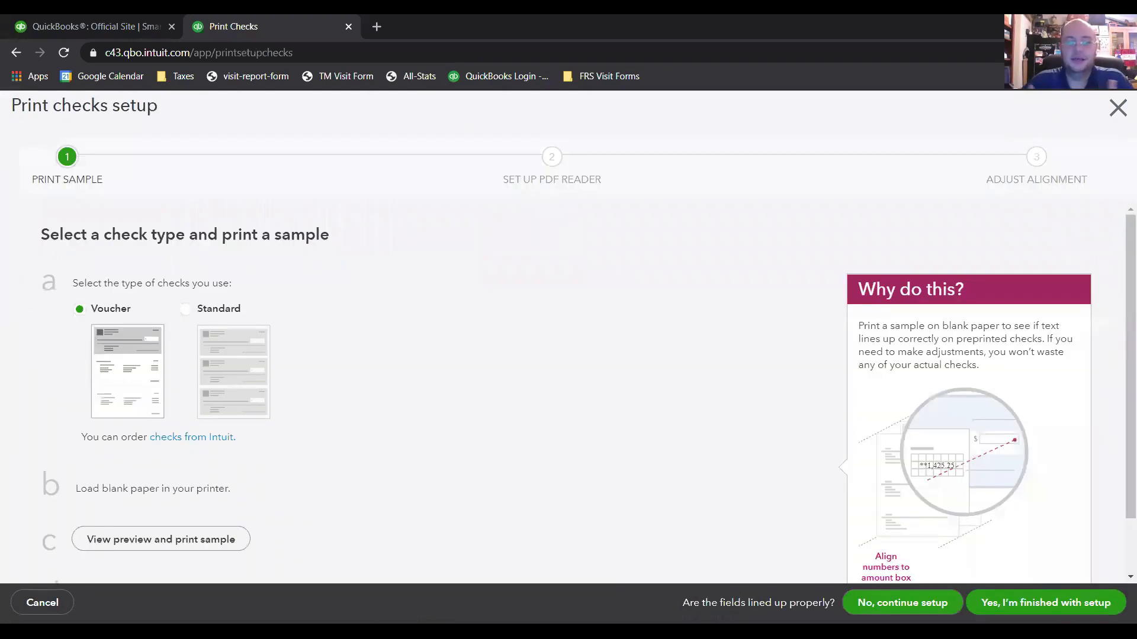
pyautogui.click(31, 606)
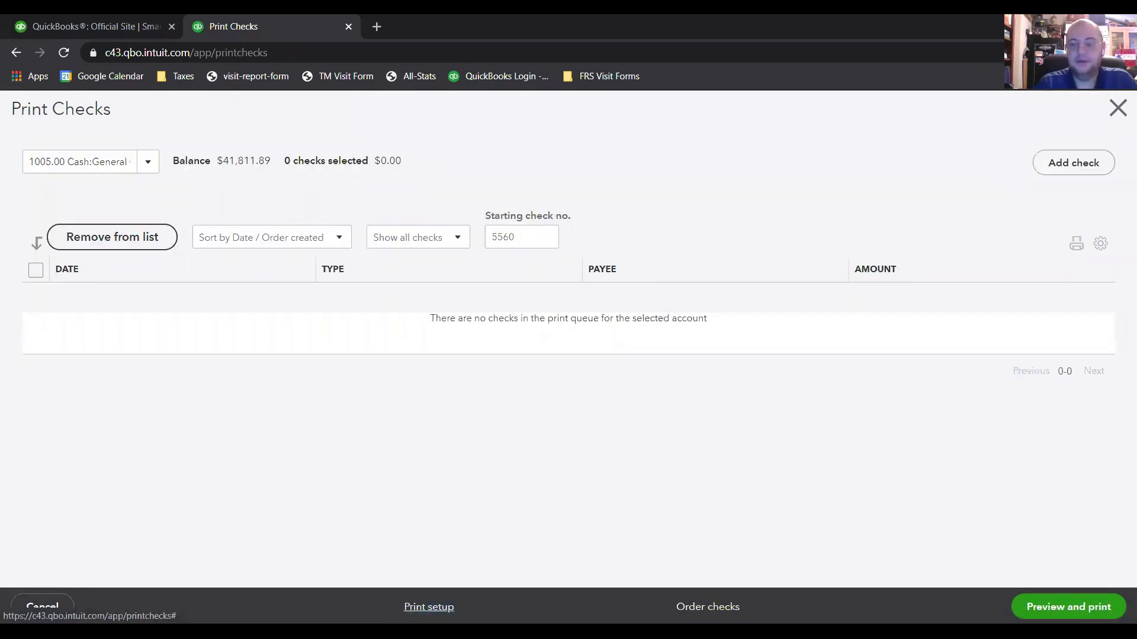
pyautogui.click(428, 607)
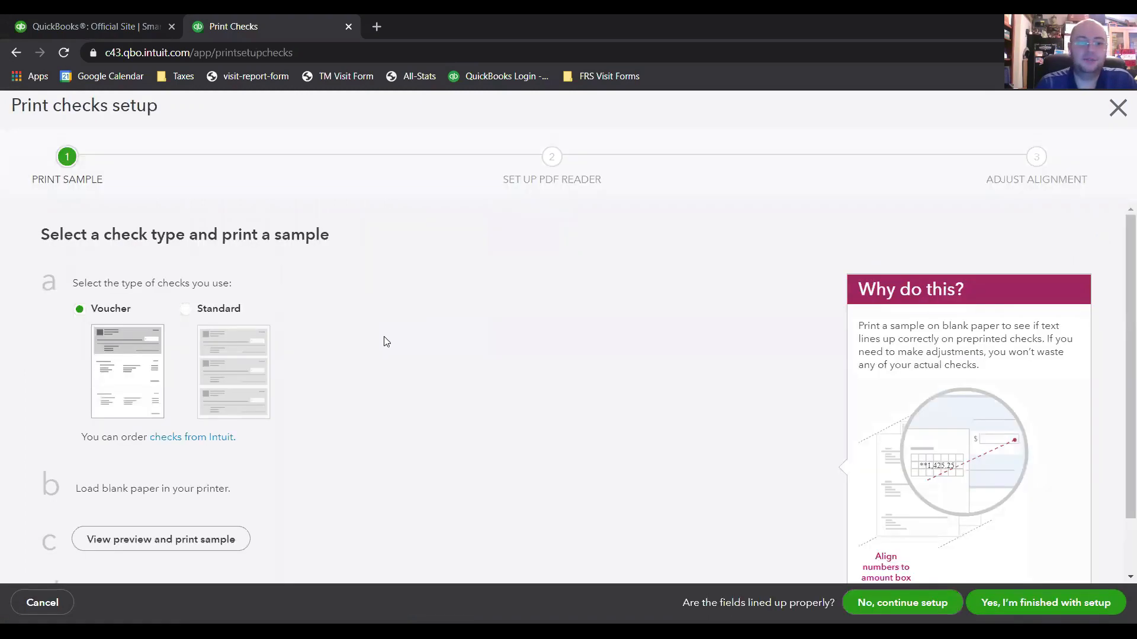
pyautogui.click(187, 310)
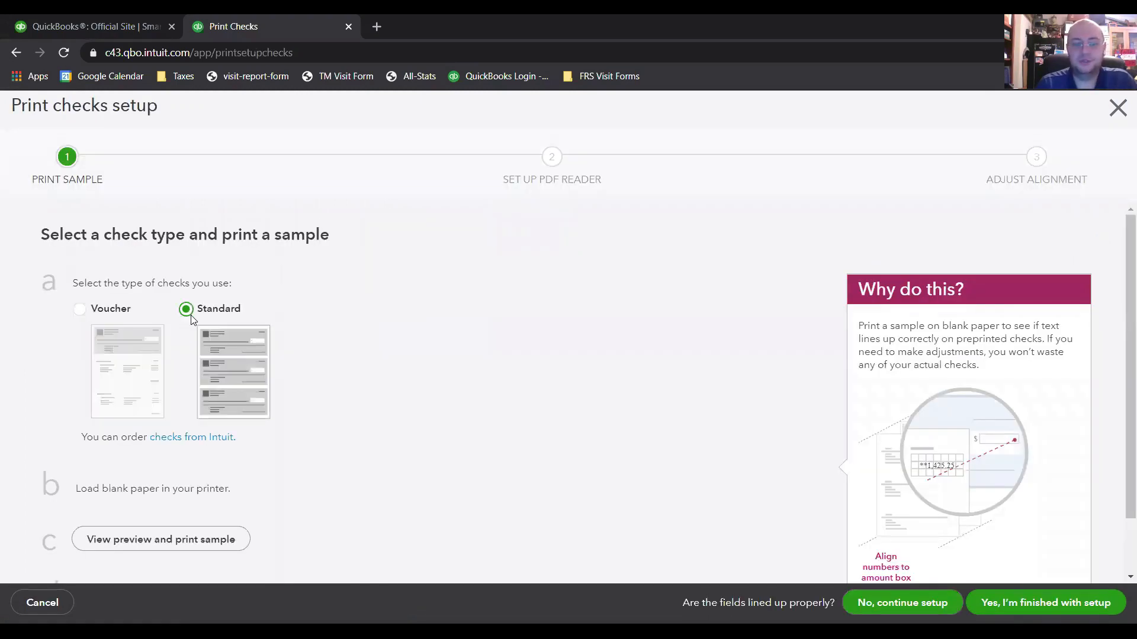
pyautogui.click(79, 311)
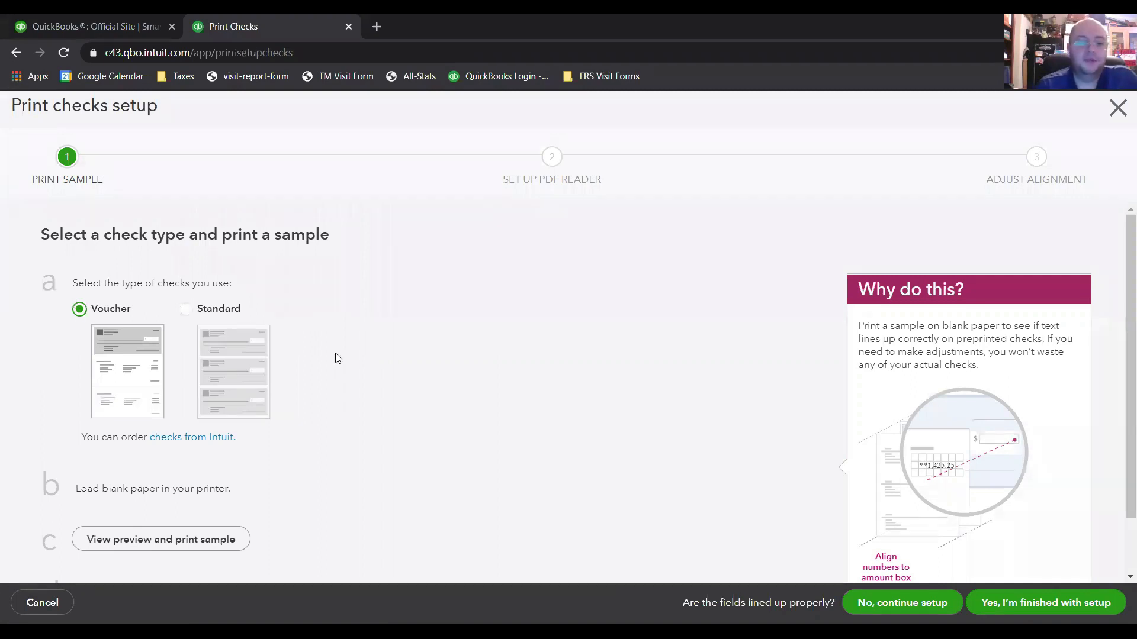
pyautogui.scroll(-1, 129, 257)
pyautogui.scroll(1, 148, 303)
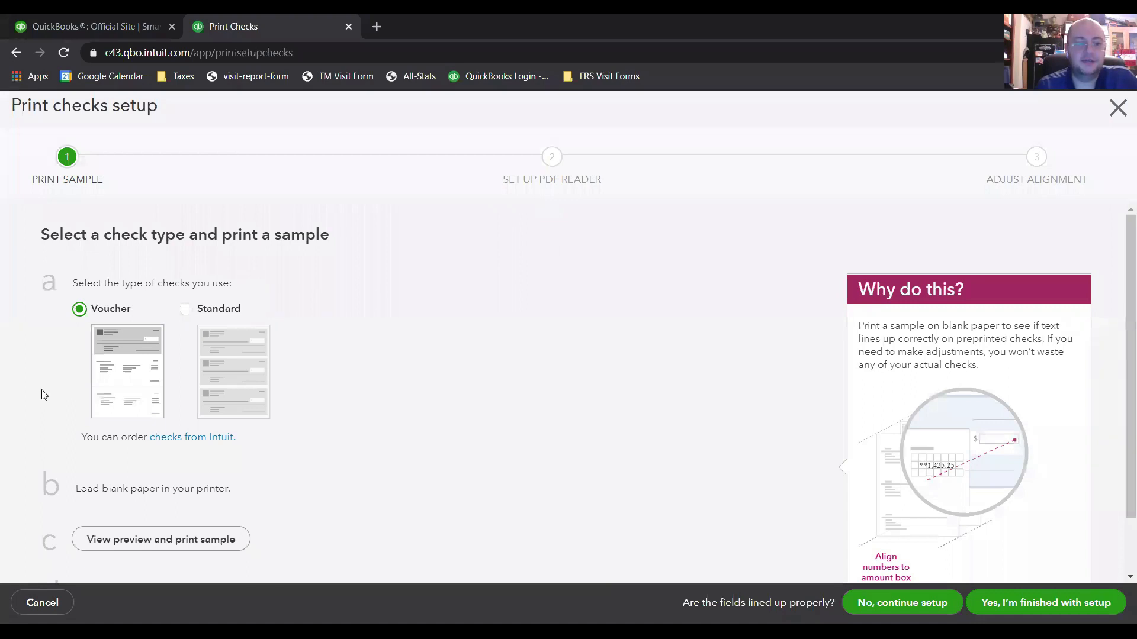
pyautogui.scroll(-1, 132, 447)
pyautogui.moveTo(71, 422); pyautogui.dragTo(241, 428)
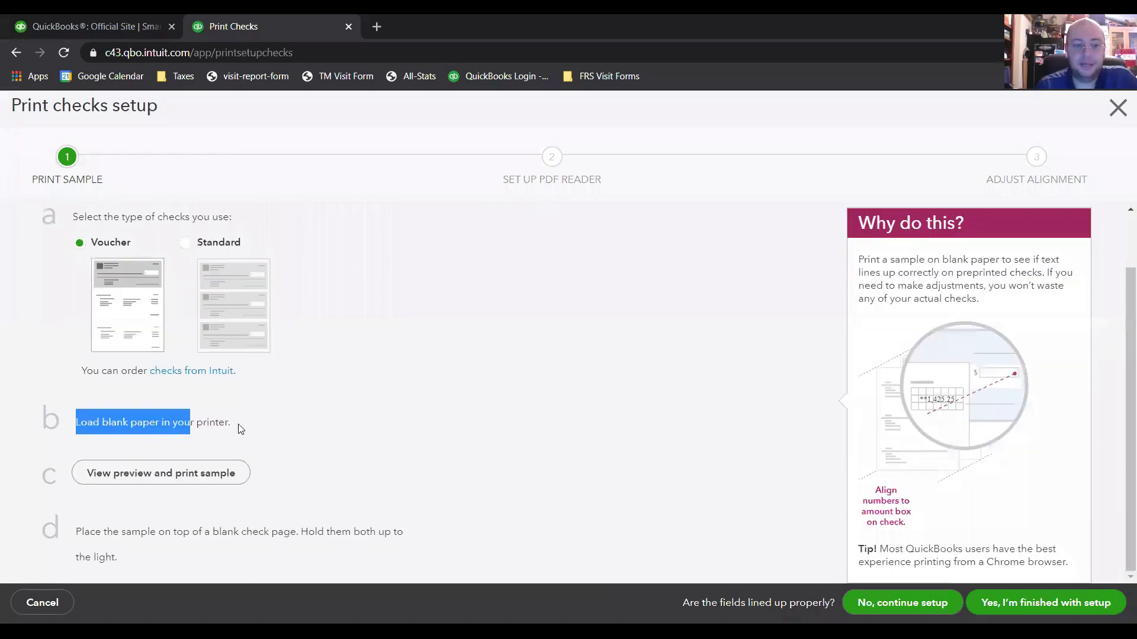
pyautogui.click(241, 429)
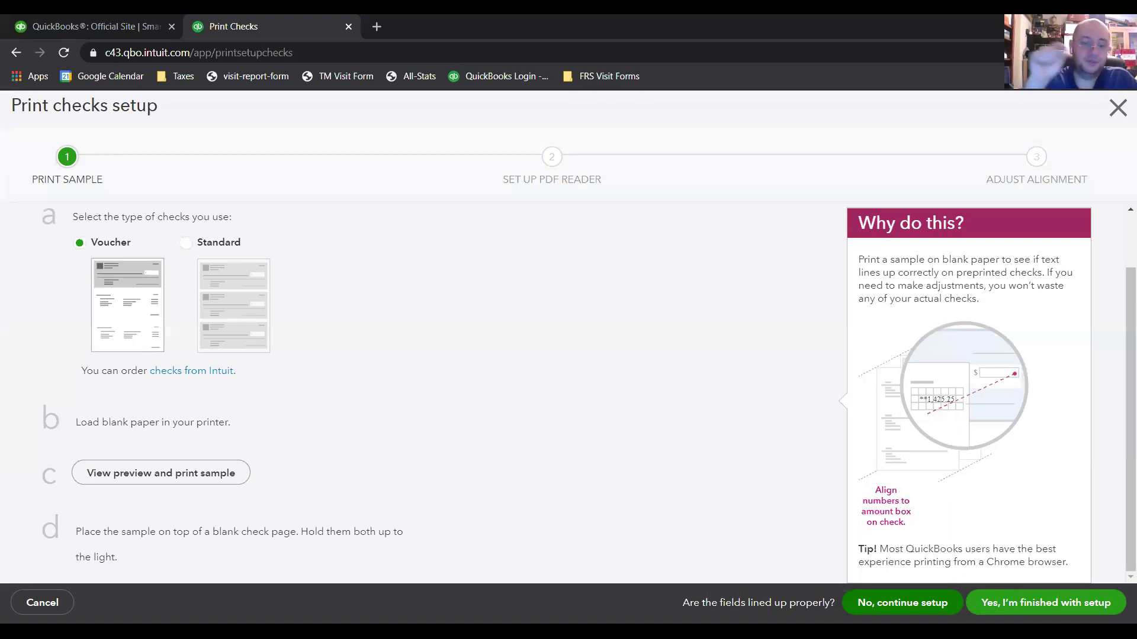
pyautogui.click(1120, 110)
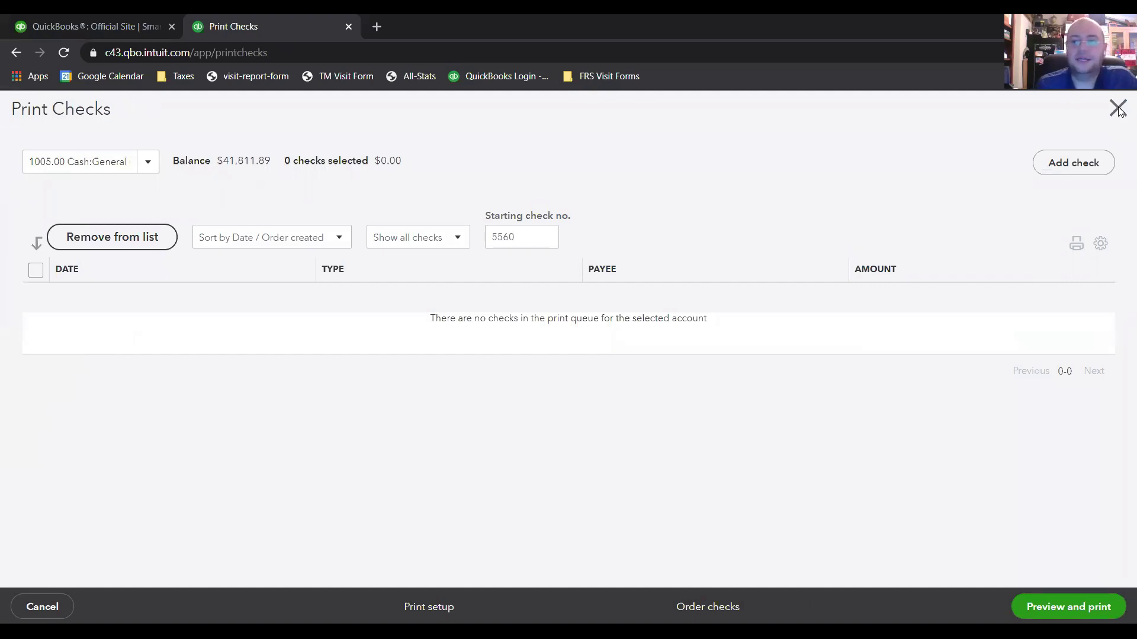
# - Open Bill Payment No.336 for $27.60 to Water Company from the recent transactions list
pyautogui.click(1118, 109)
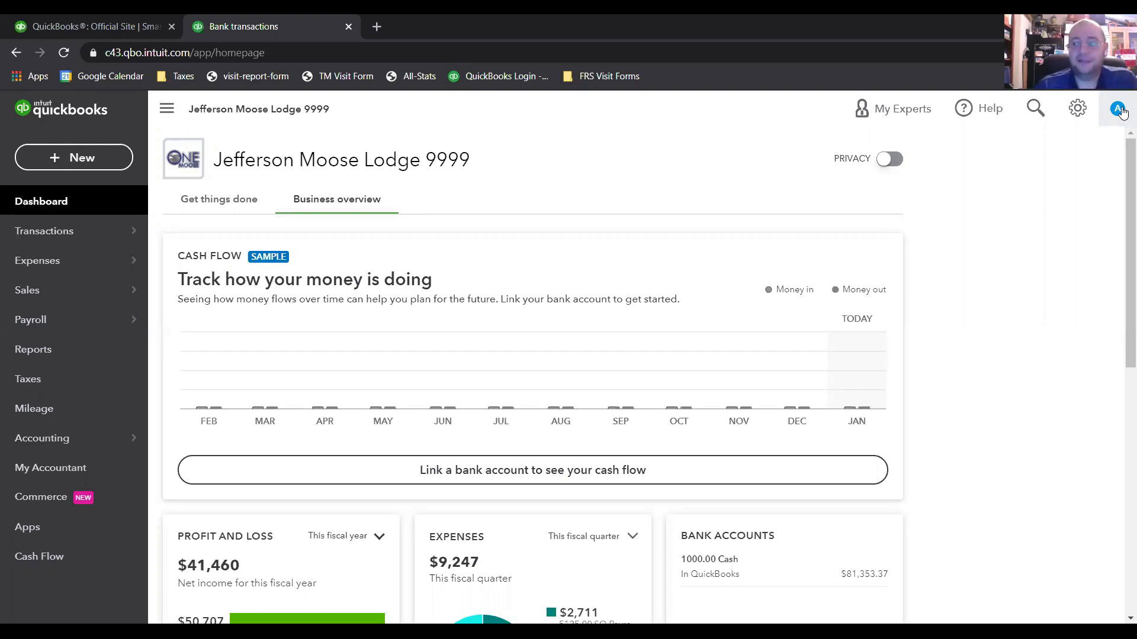
pyautogui.click(61, 161)
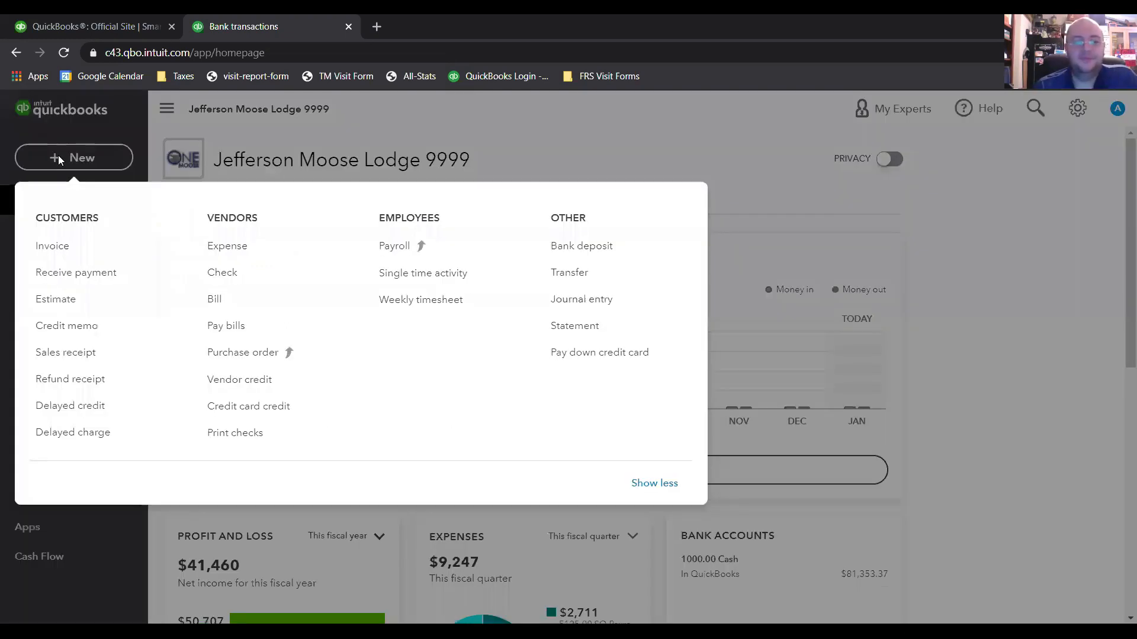
pyautogui.click(212, 324)
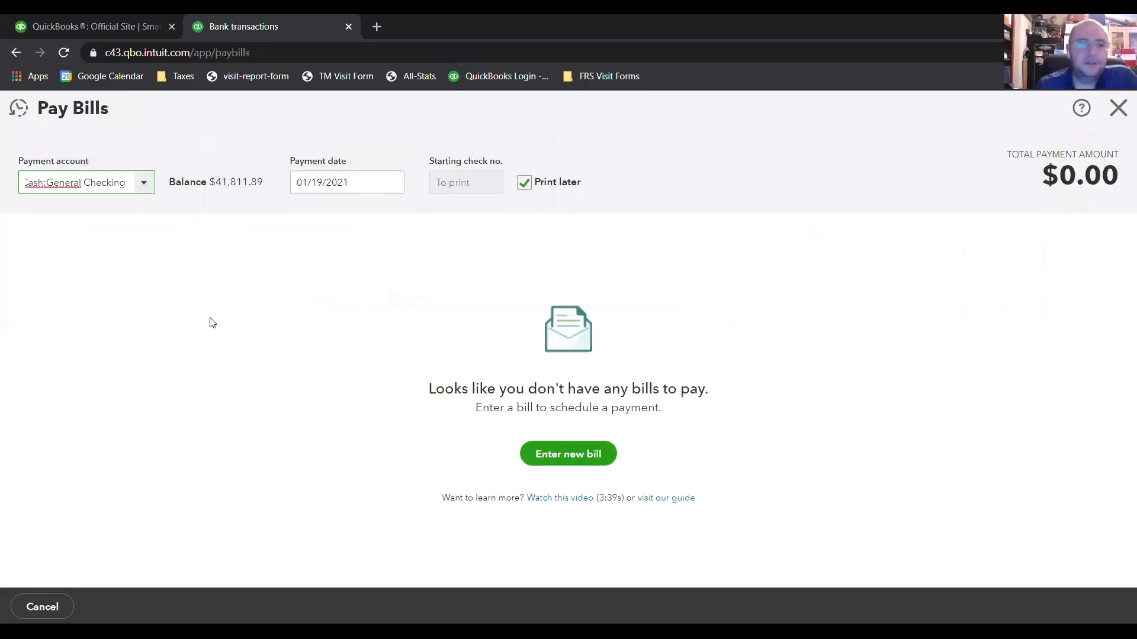
pyautogui.click(18, 110)
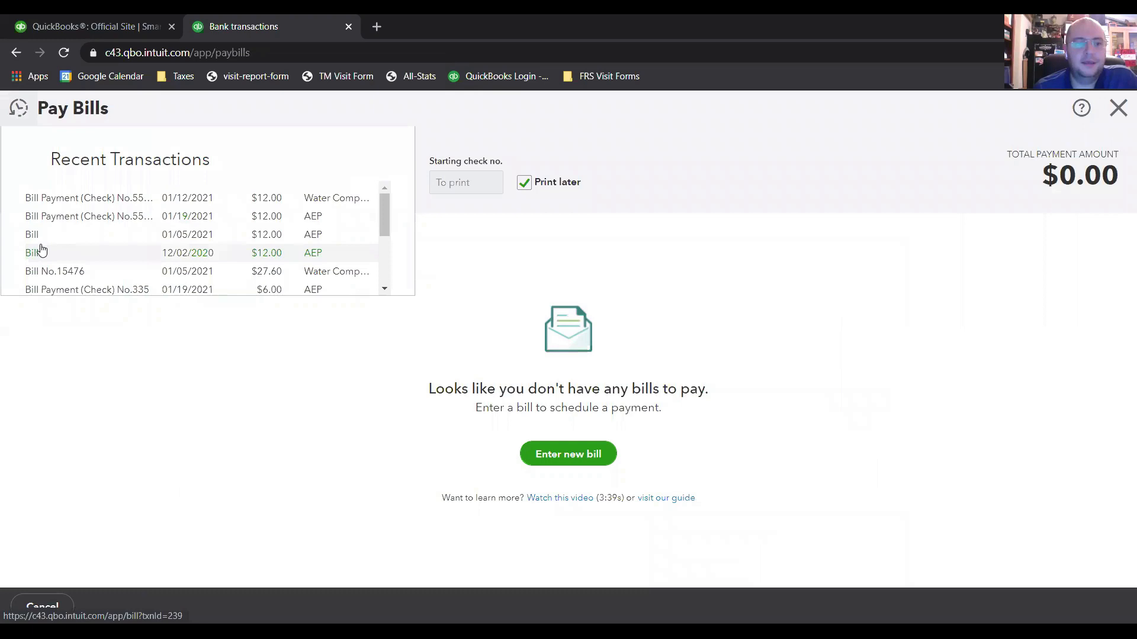
pyautogui.scroll(-1, 41, 250)
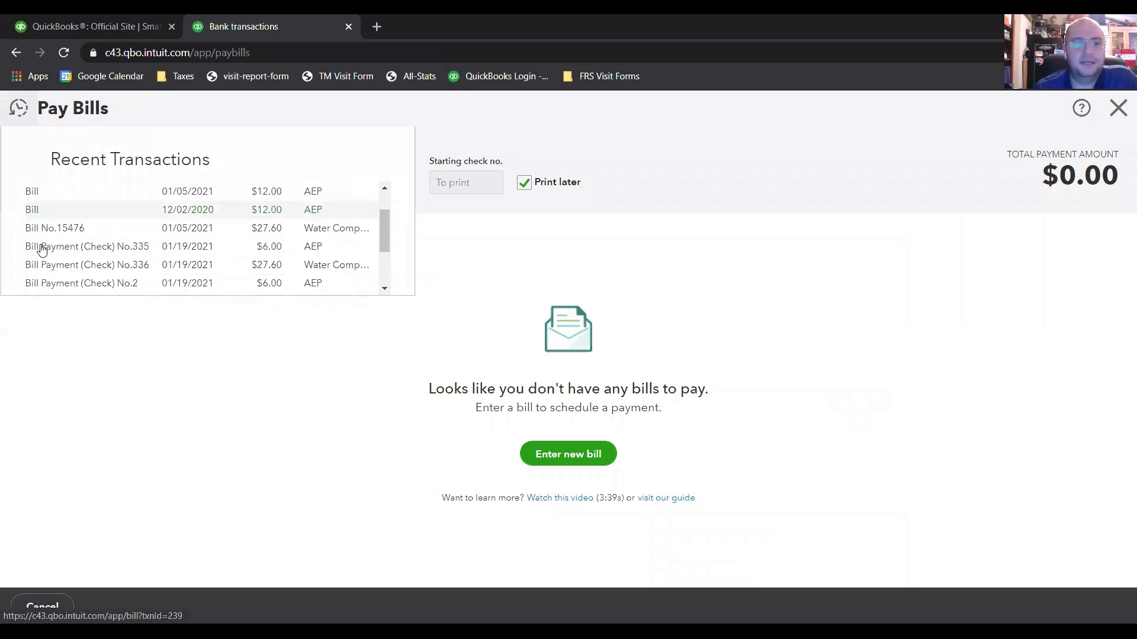
pyautogui.scroll(-1, 39, 247)
pyautogui.scroll(1, 112, 219)
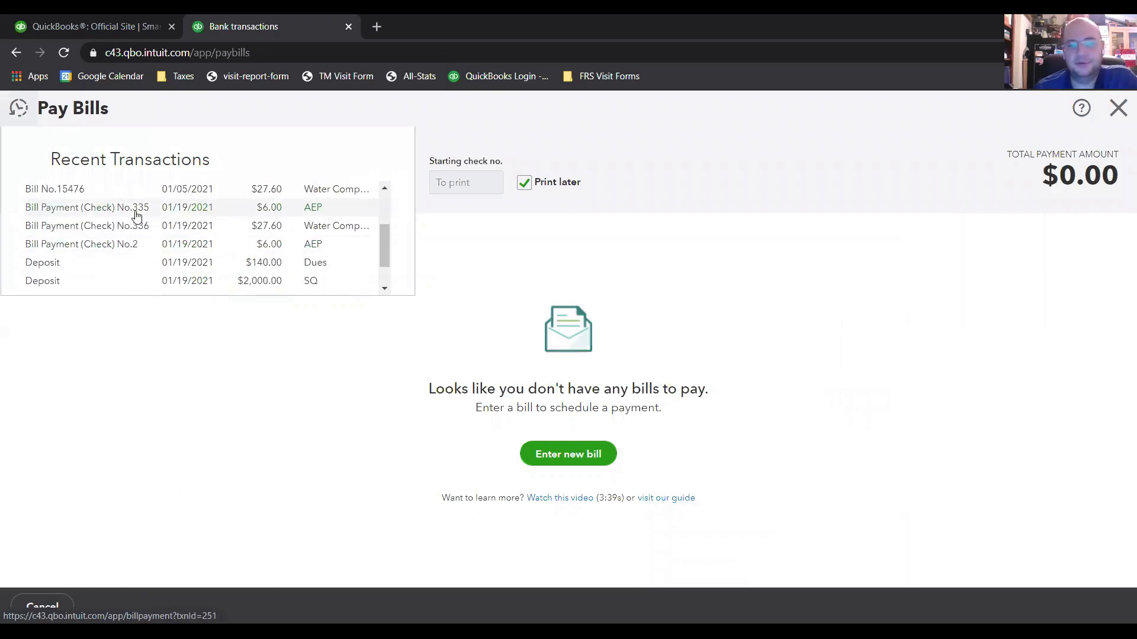
pyautogui.click(116, 228)
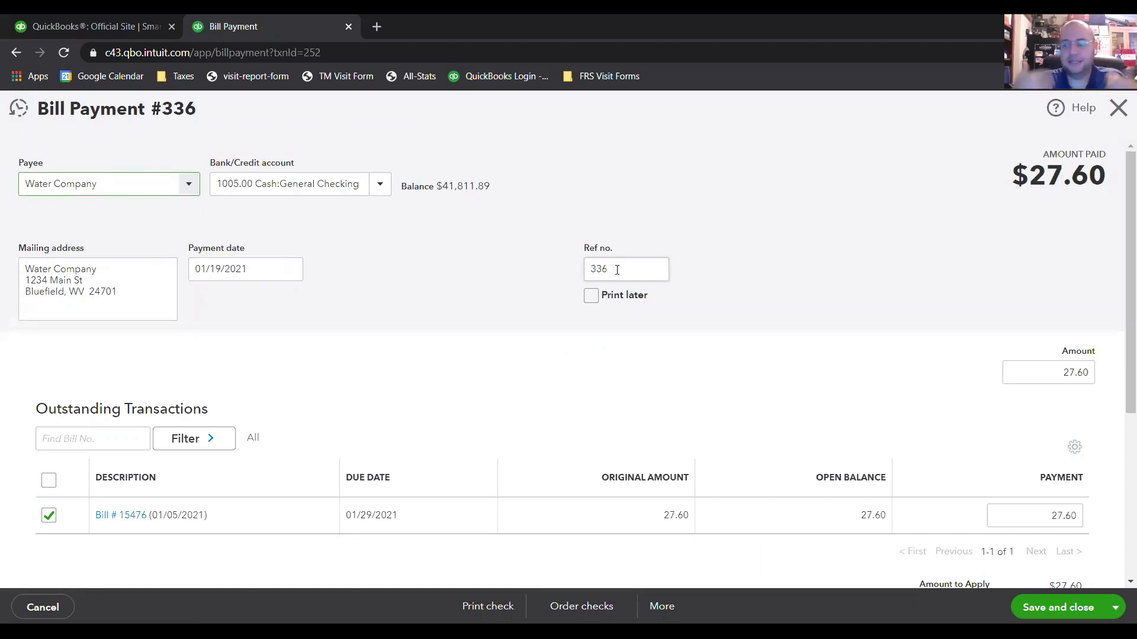
# - Mark the Water Company payment's check Print later and save, accepting the linked-transaction change
pyautogui.click(591, 296)
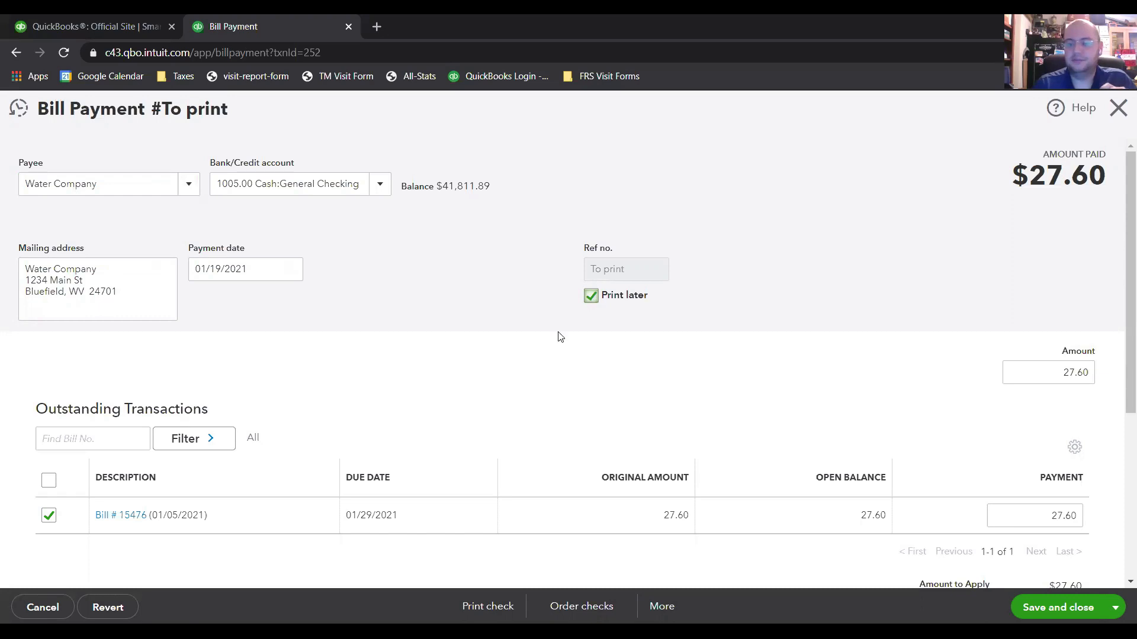
pyautogui.click(1058, 608)
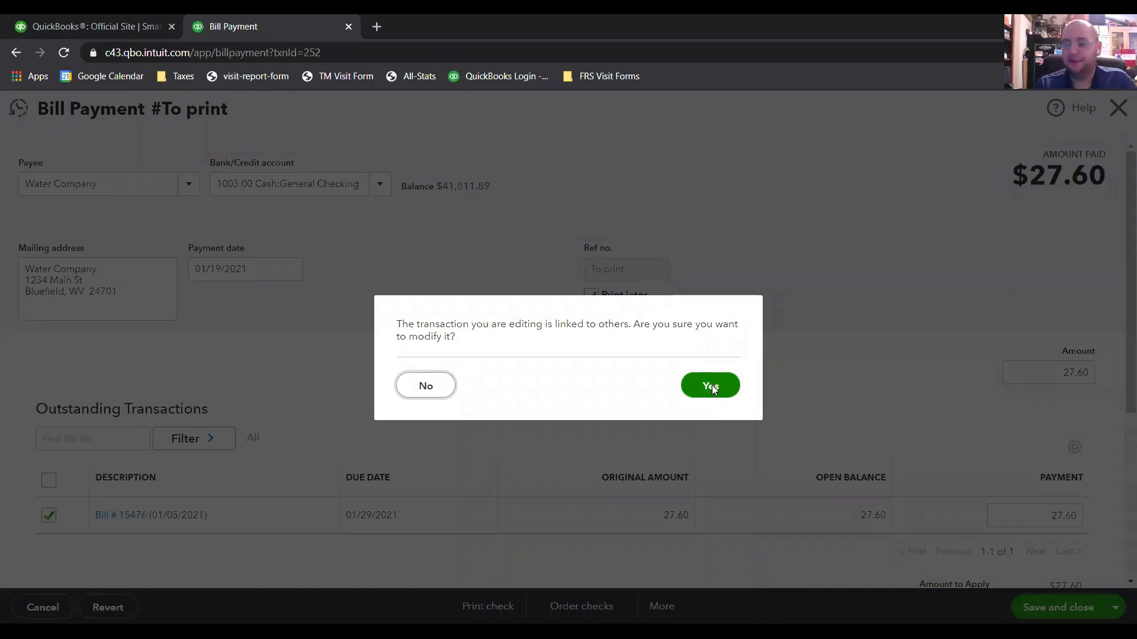
pyautogui.click(713, 388)
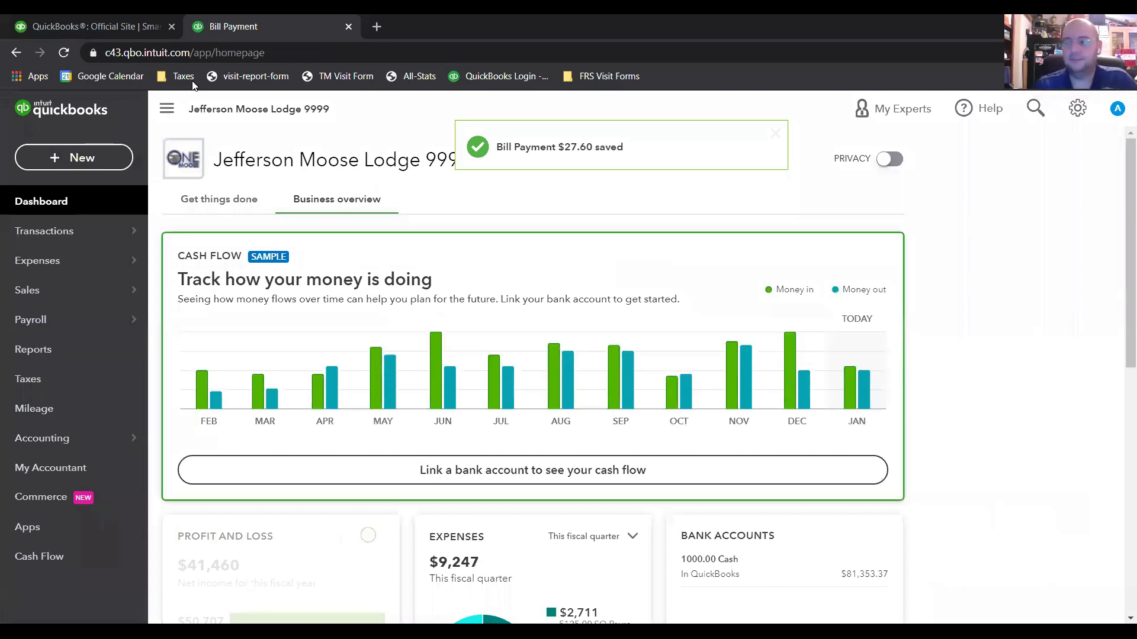
# - Preview the queued Water Company check at number 5560, then record it as not printed
pyautogui.click(75, 152)
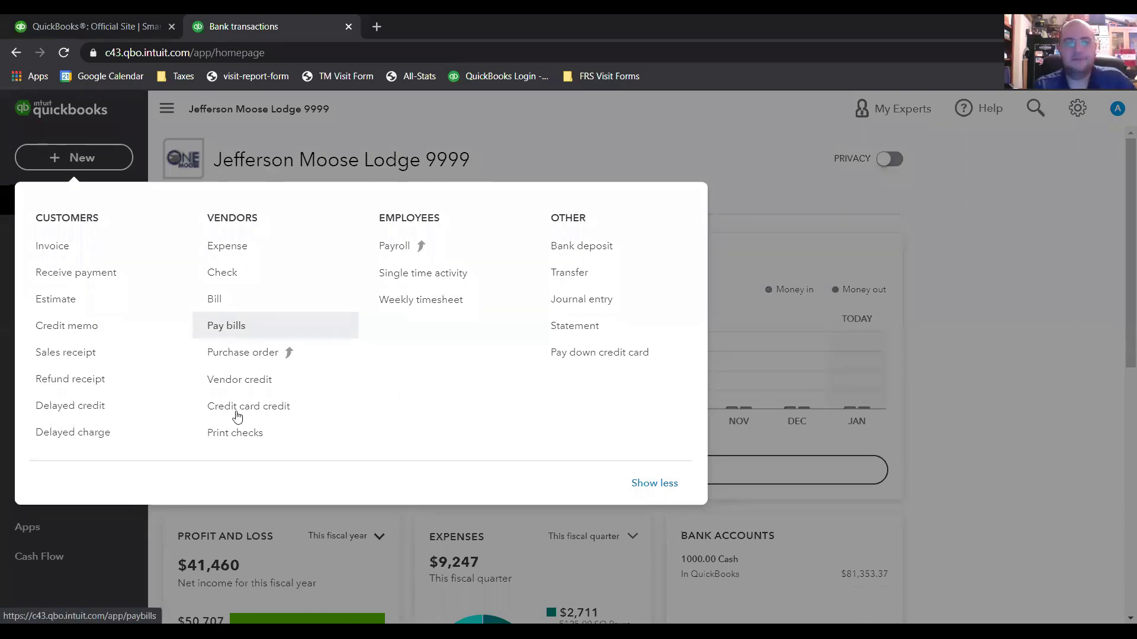
pyautogui.click(235, 433)
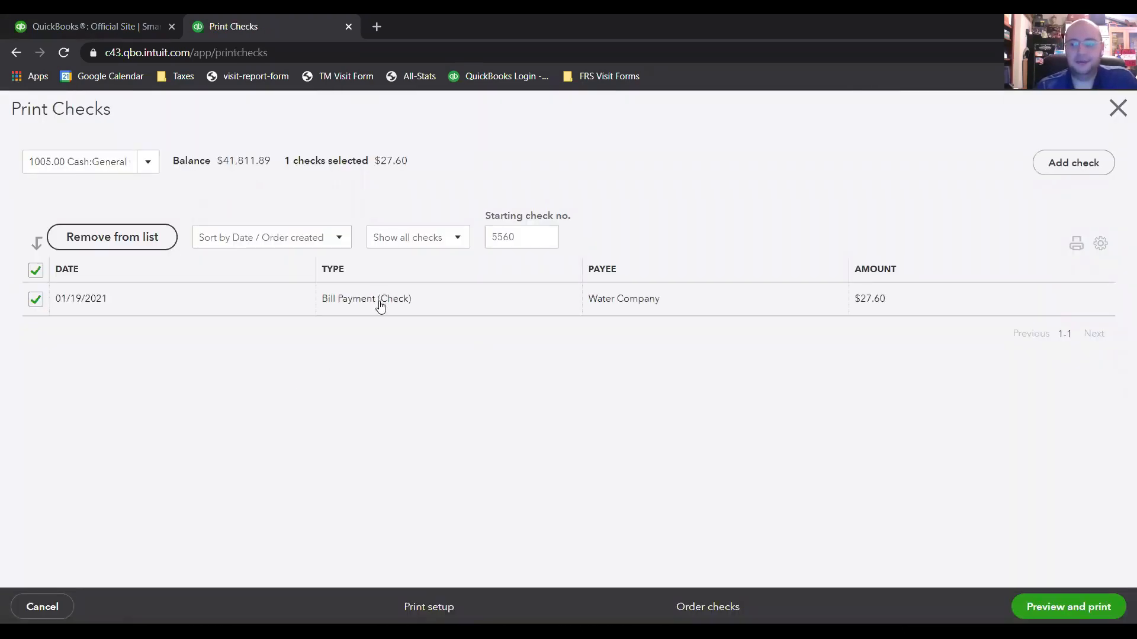
pyautogui.click(522, 235)
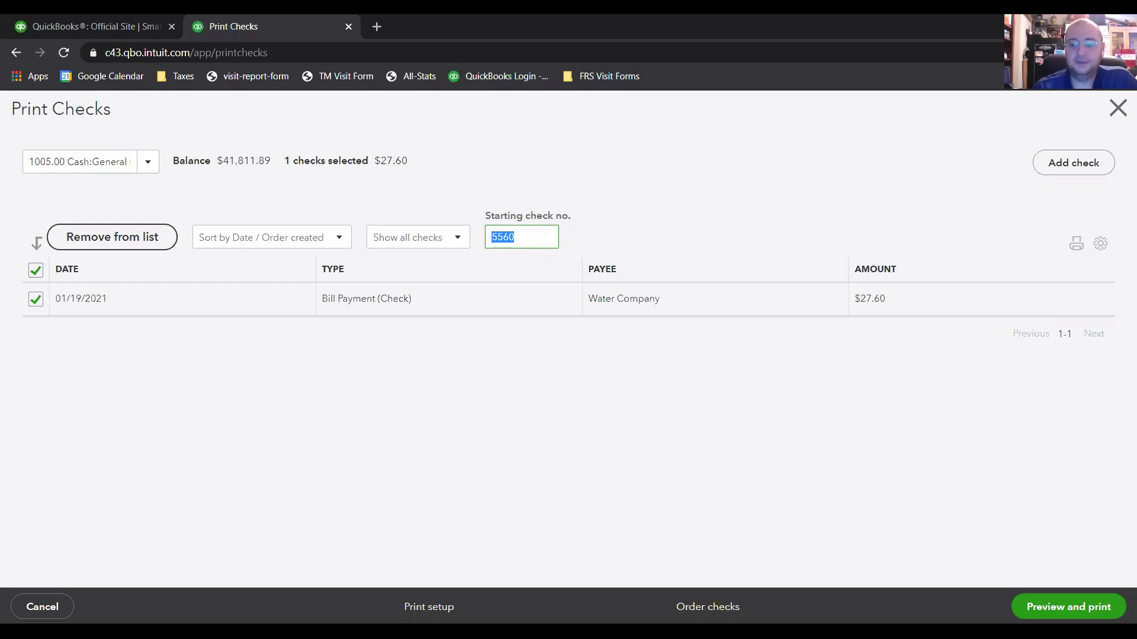
pyautogui.click(1068, 607)
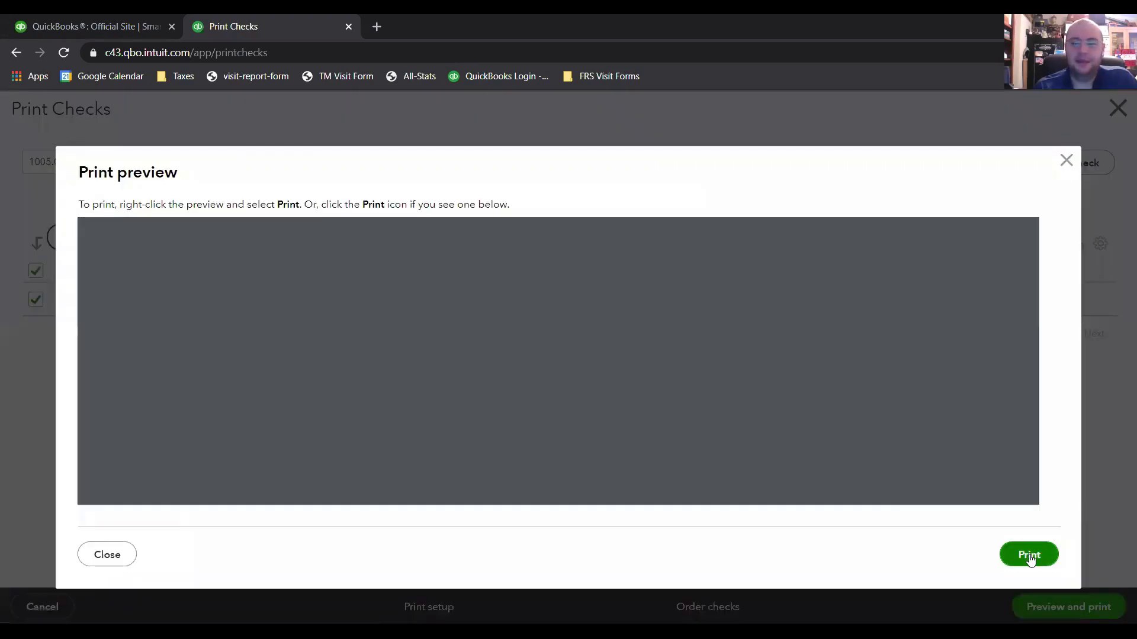
pyautogui.click(1066, 158)
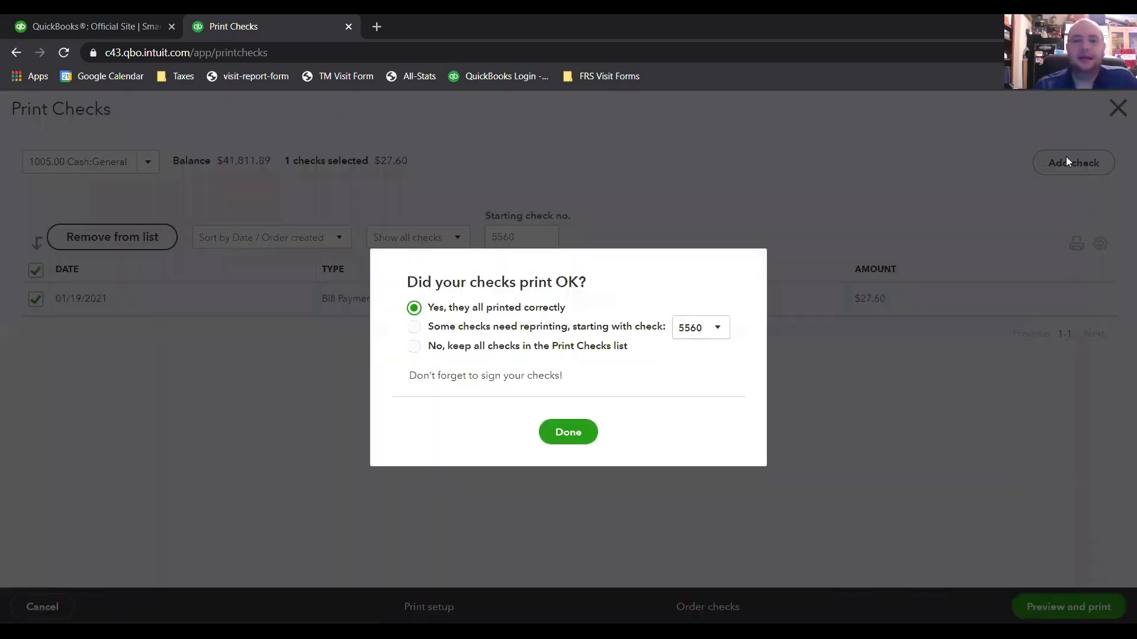
pyautogui.click(415, 347)
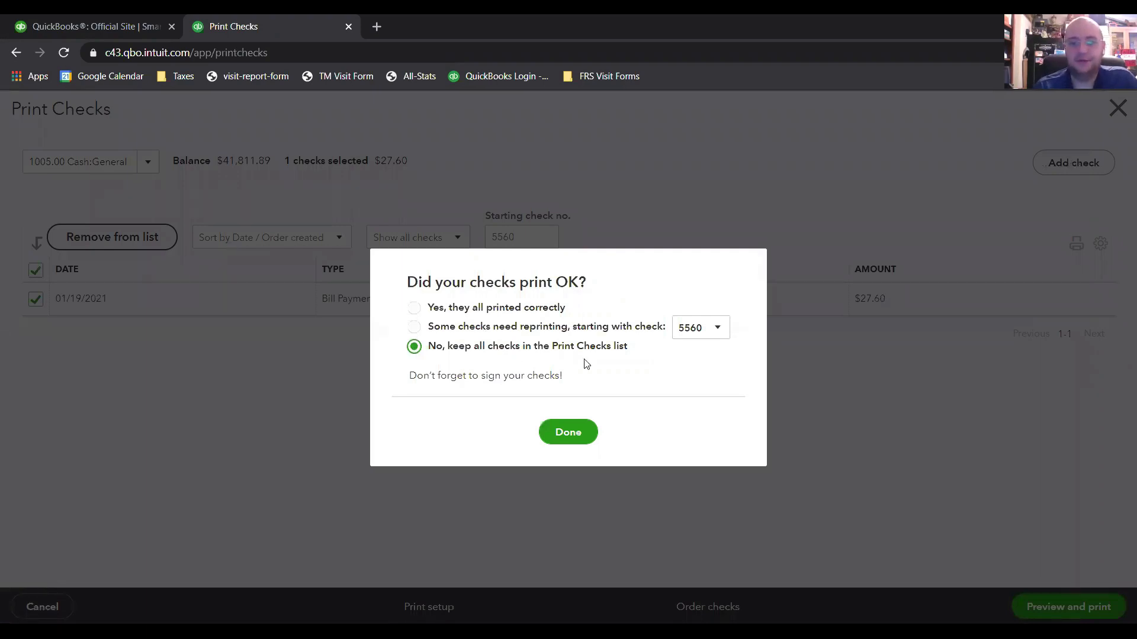
pyautogui.click(563, 434)
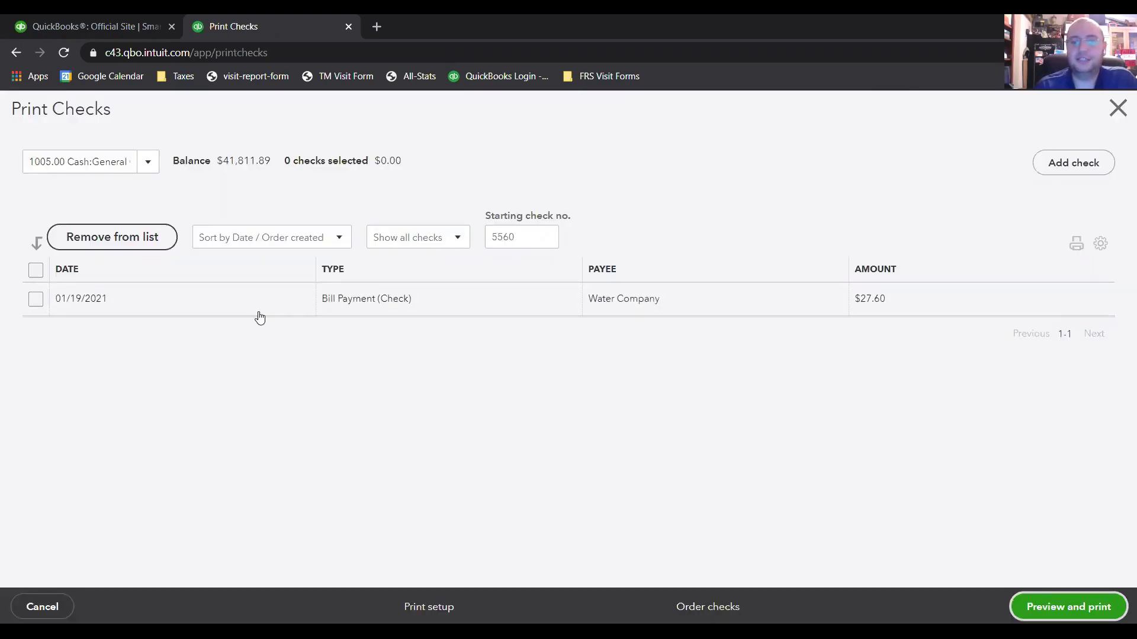
# - Reprint the Water Company check and confirm it printed, leaving 5561 as the next number
pyautogui.click(36, 300)
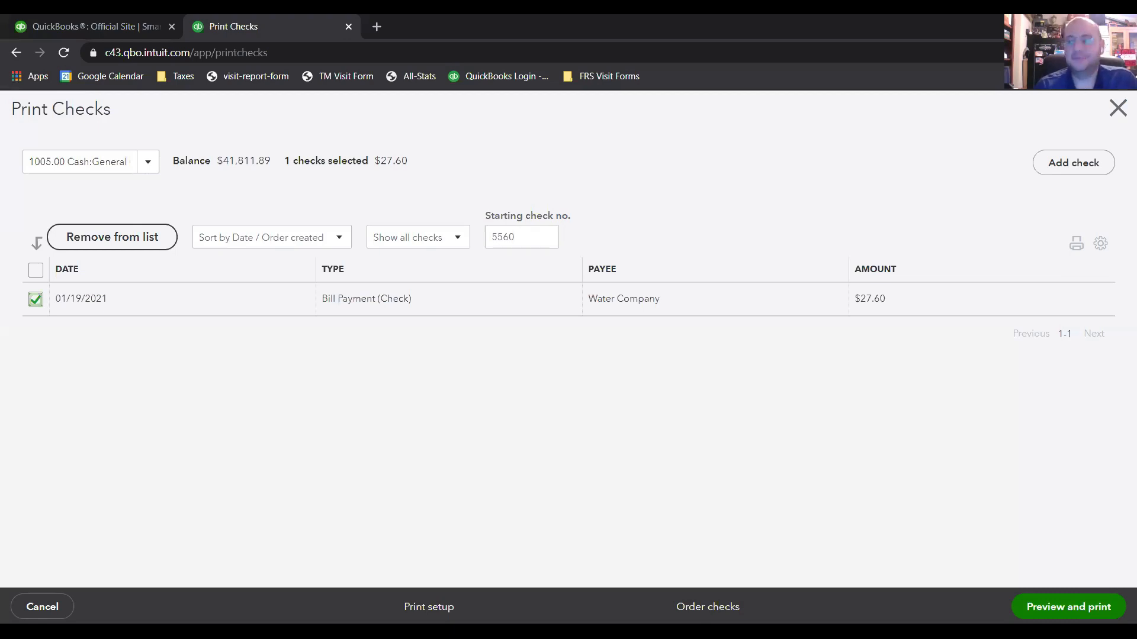
pyautogui.click(1055, 602)
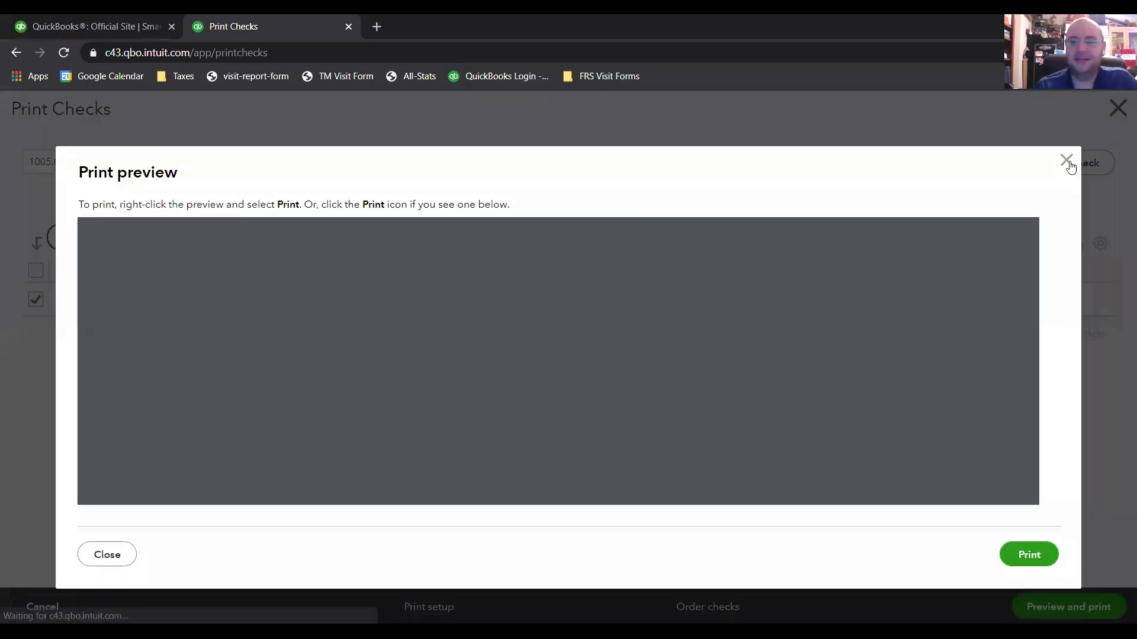
pyautogui.click(1068, 162)
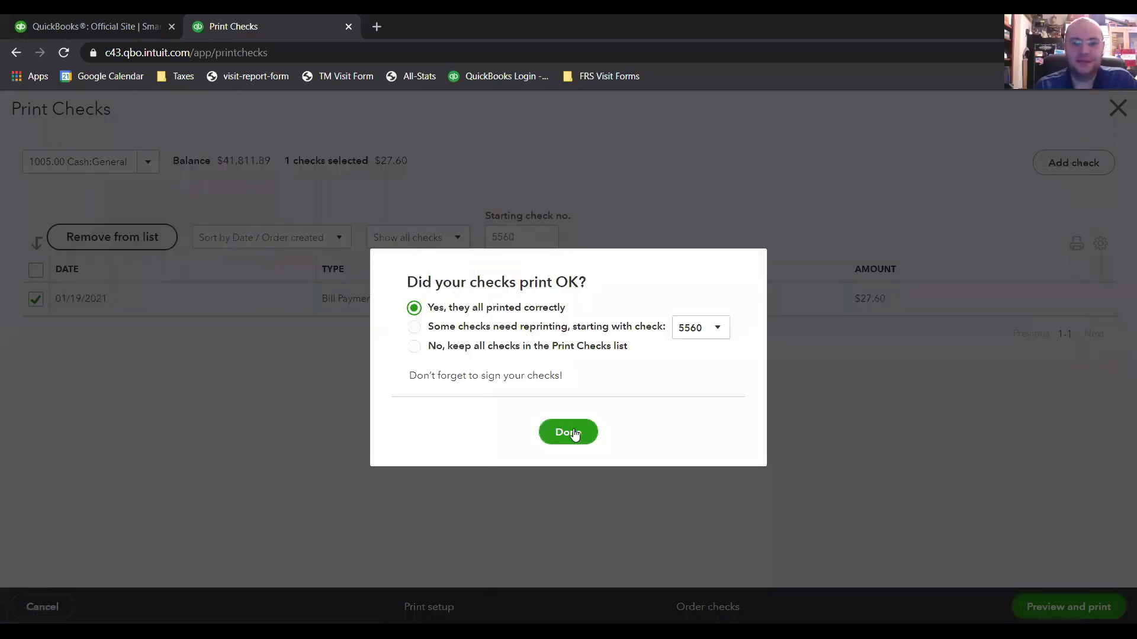
pyautogui.click(573, 433)
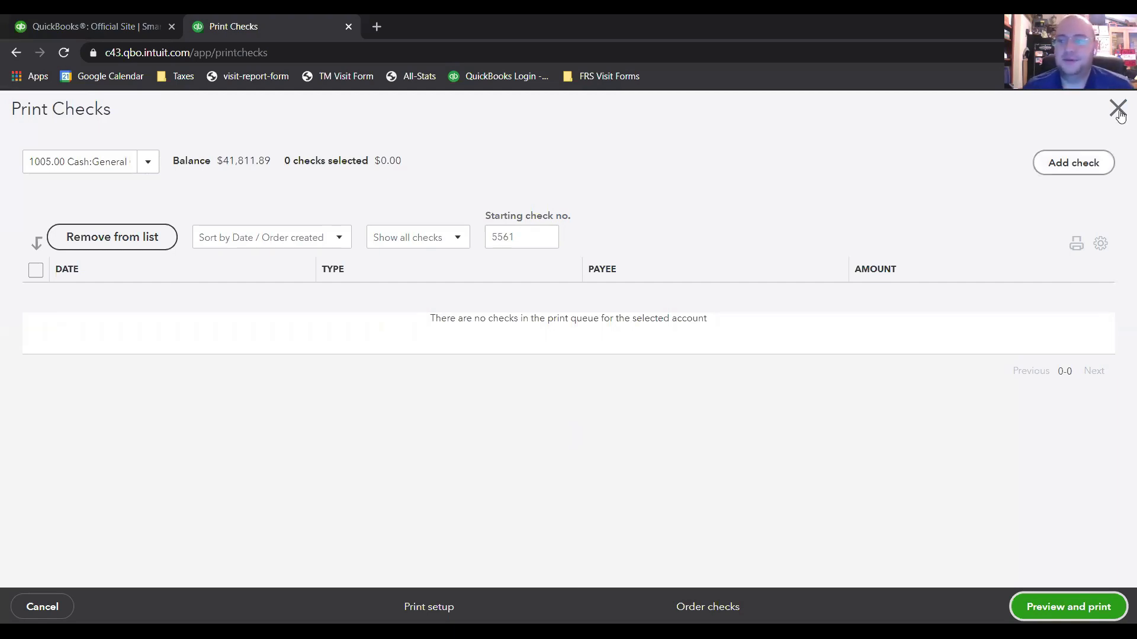
pyautogui.click(1119, 110)
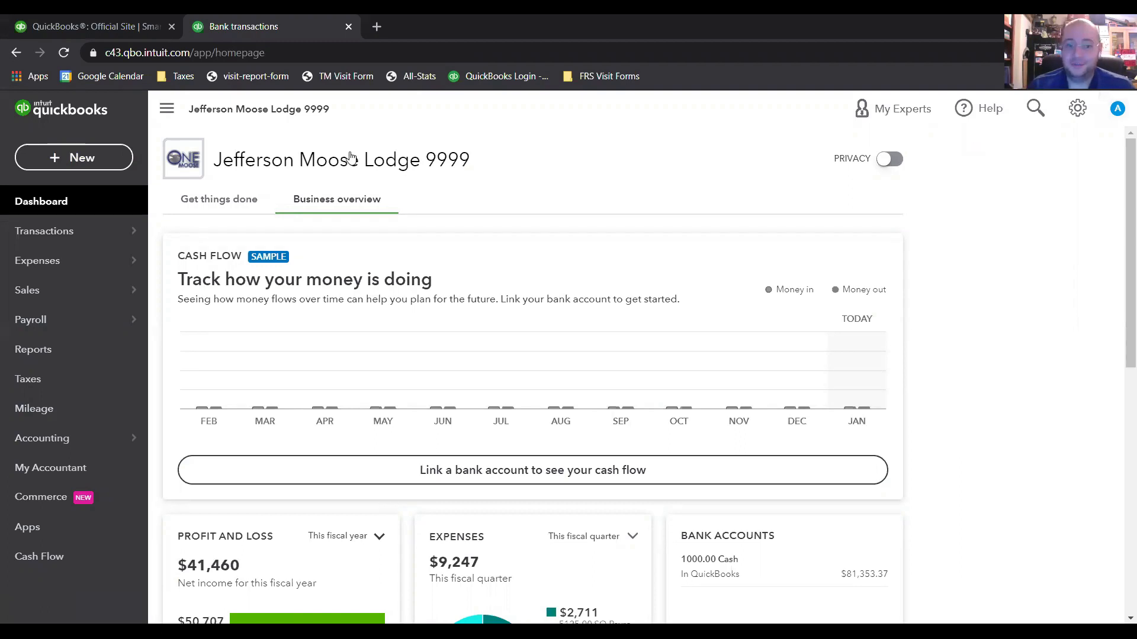
# - Open the + New create menu from the dashboard
pyautogui.click(83, 158)
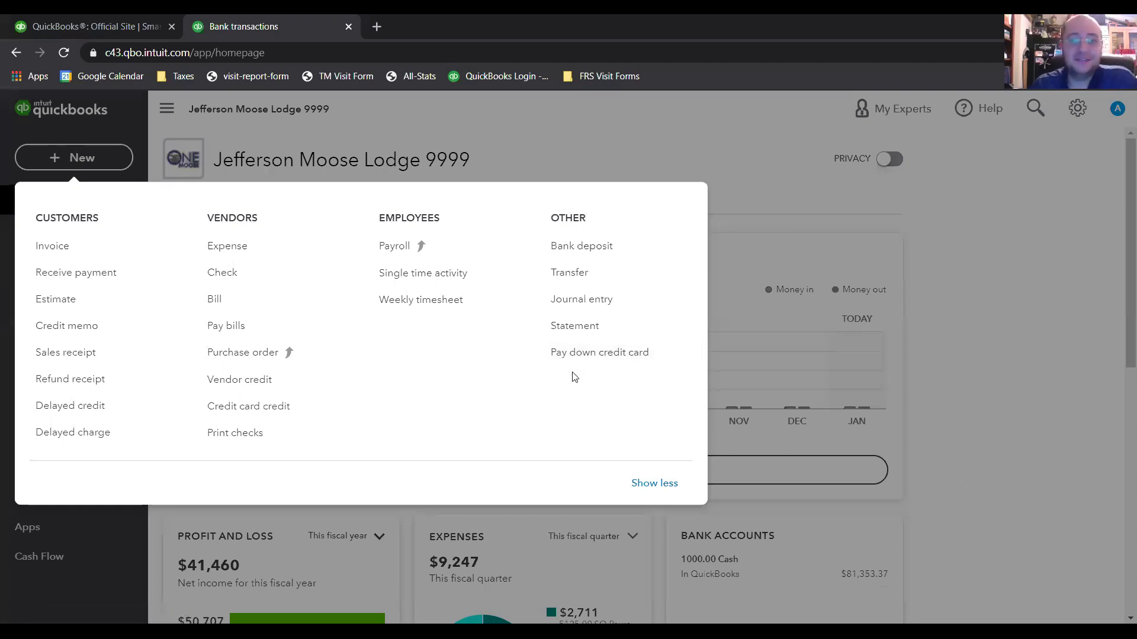
# - Begin a bank deposit into 1005.00 Cash:General Checking dated 01/05/2021 and show recent deposits
pyautogui.click(590, 251)
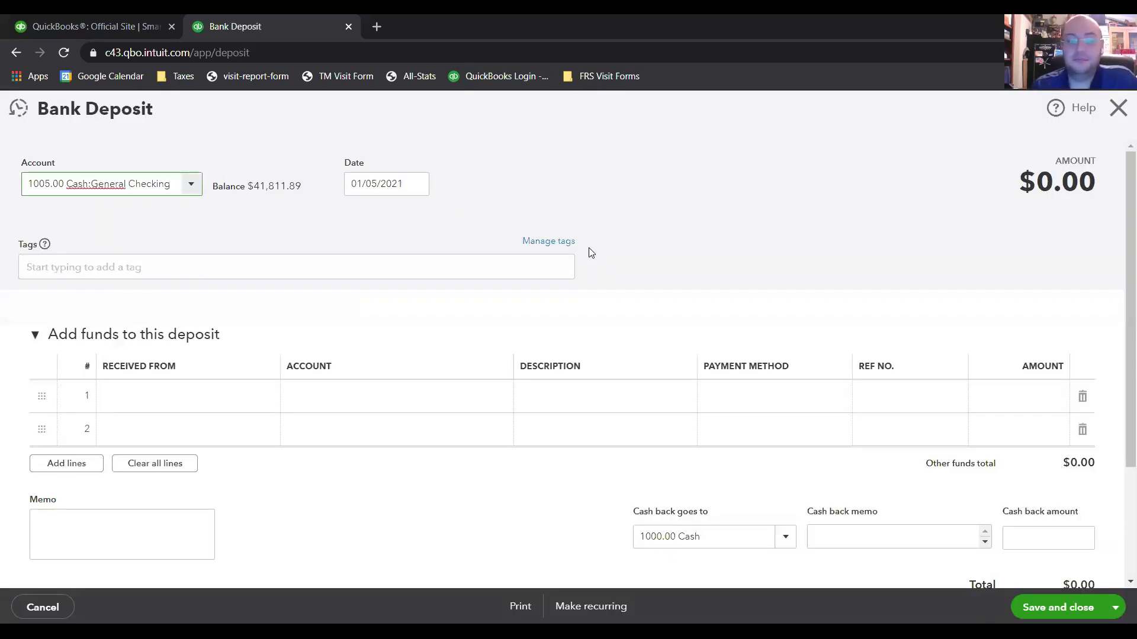
pyautogui.scroll(-2, 591, 253)
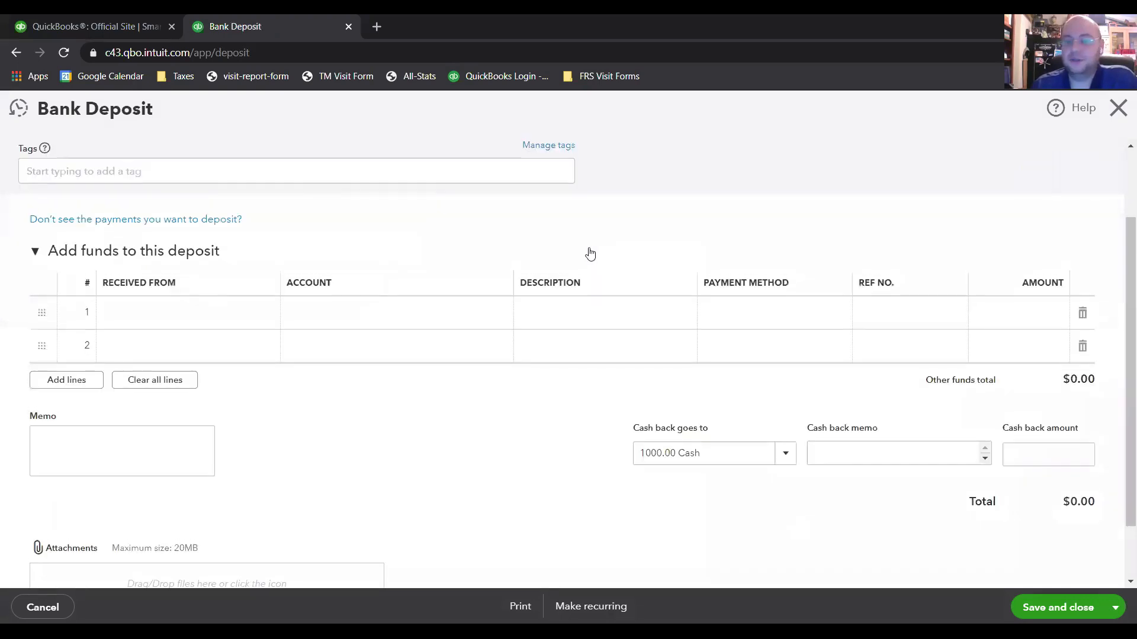
pyautogui.scroll(2, 591, 253)
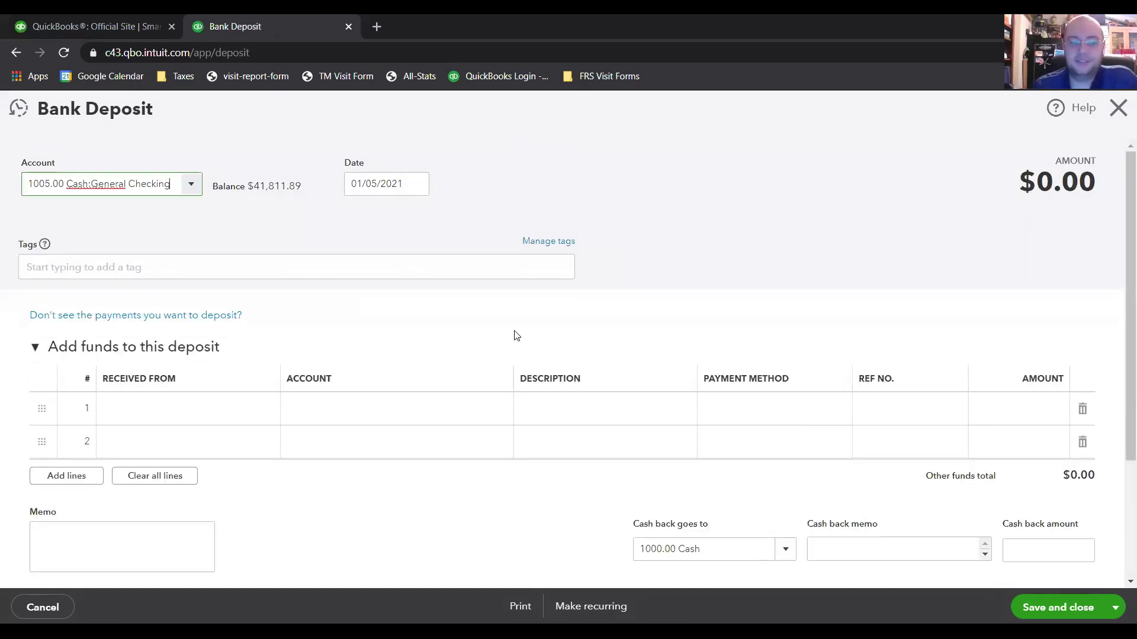
pyautogui.click(164, 349)
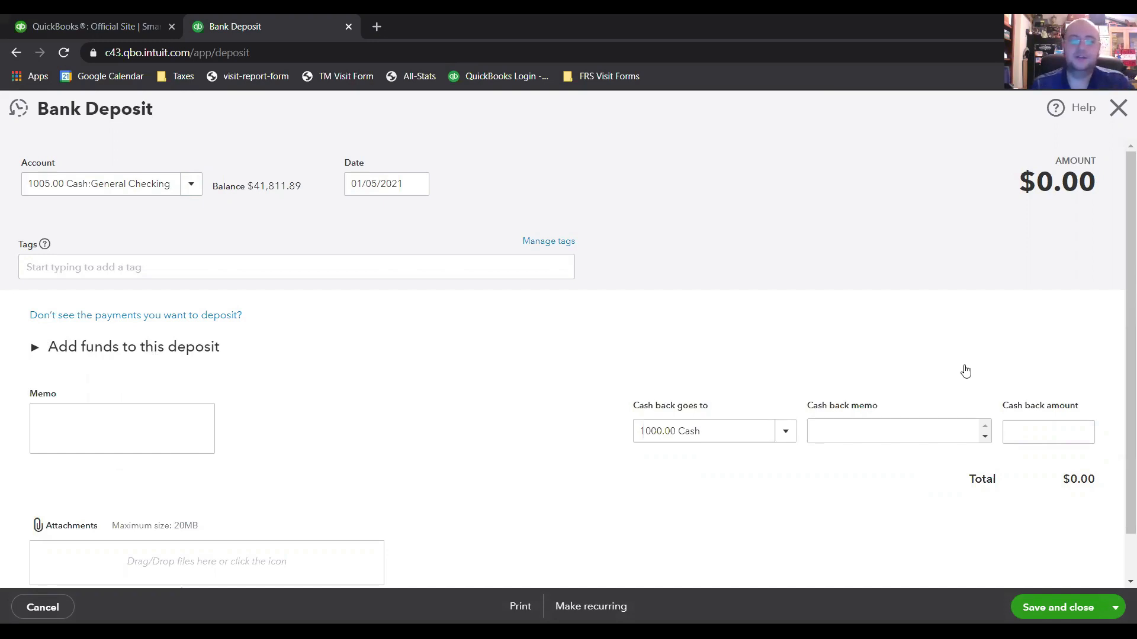
pyautogui.click(35, 349)
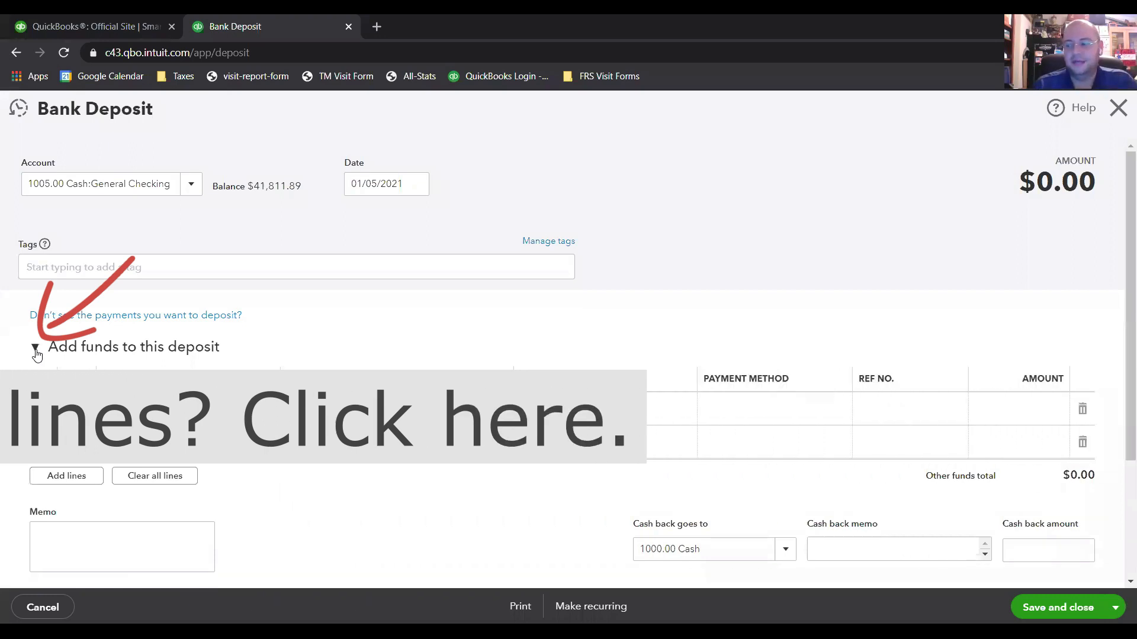
pyautogui.click(36, 349)
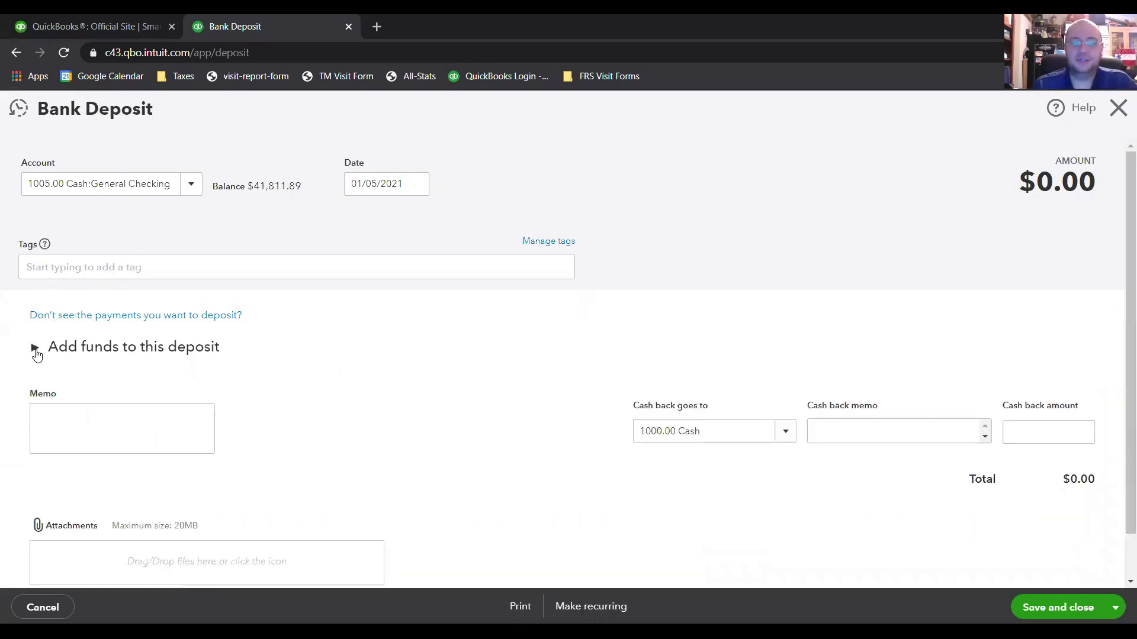
pyautogui.click(35, 349)
pyautogui.click(35, 349)
pyautogui.click(35, 350)
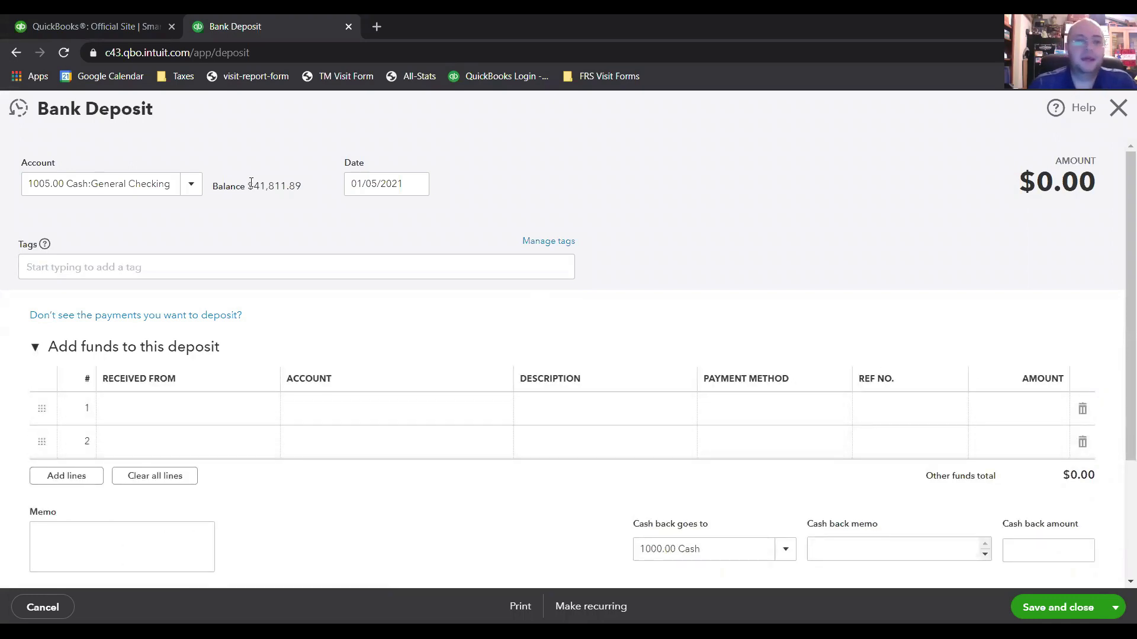
pyautogui.click(19, 110)
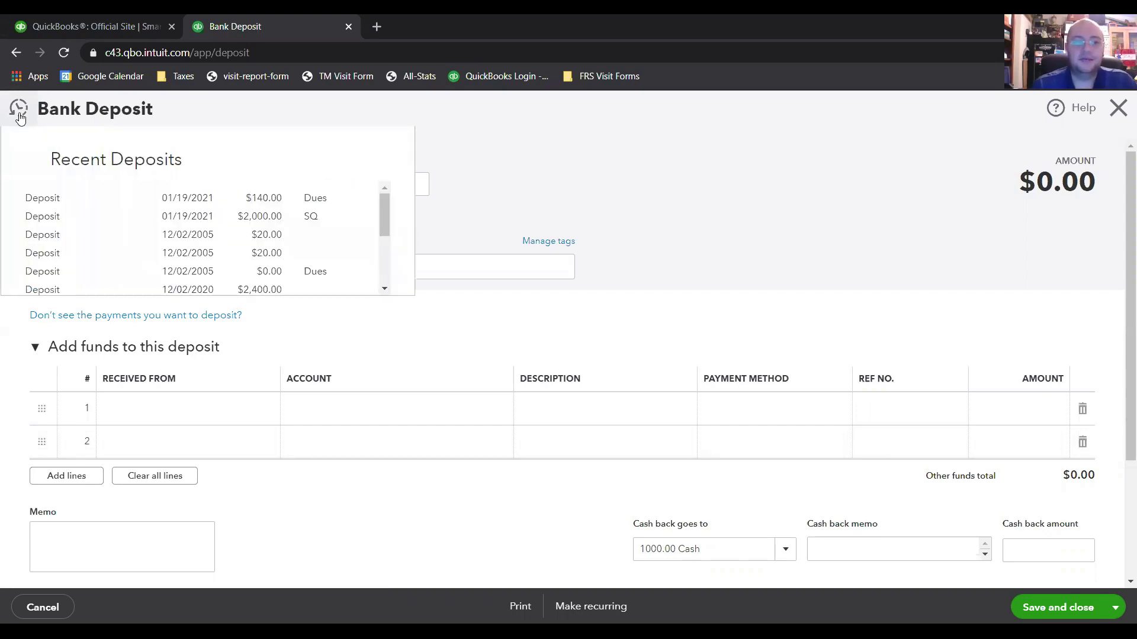
# - Open the full Deposits search list with all 54 deposits, then bring up the + New menu
pyautogui.scroll(-5, 59, 219)
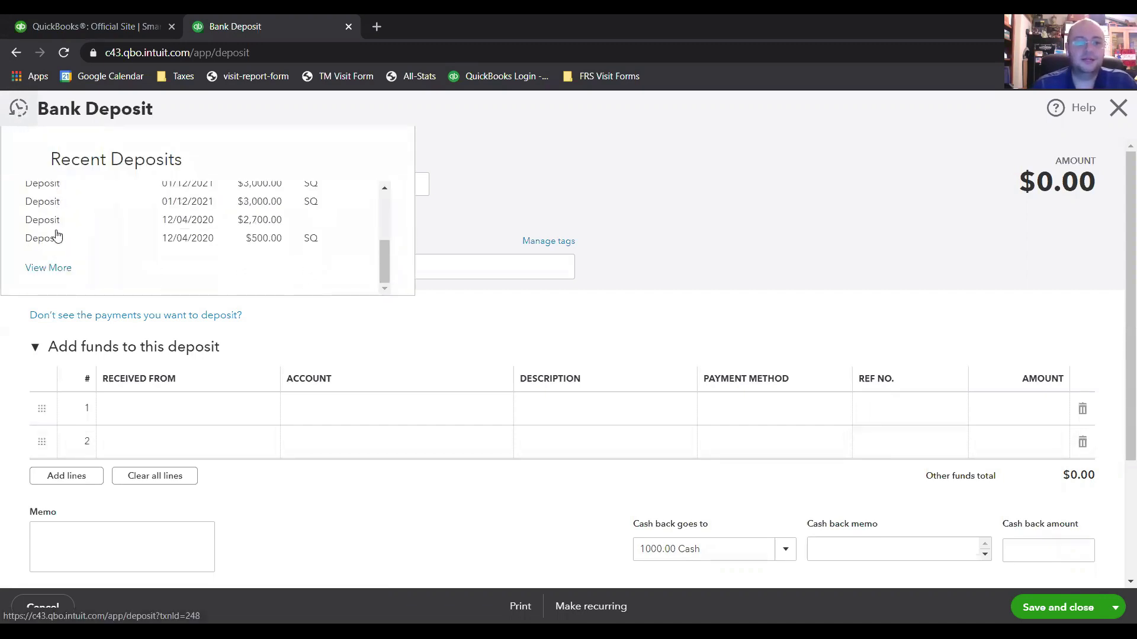
pyautogui.click(45, 267)
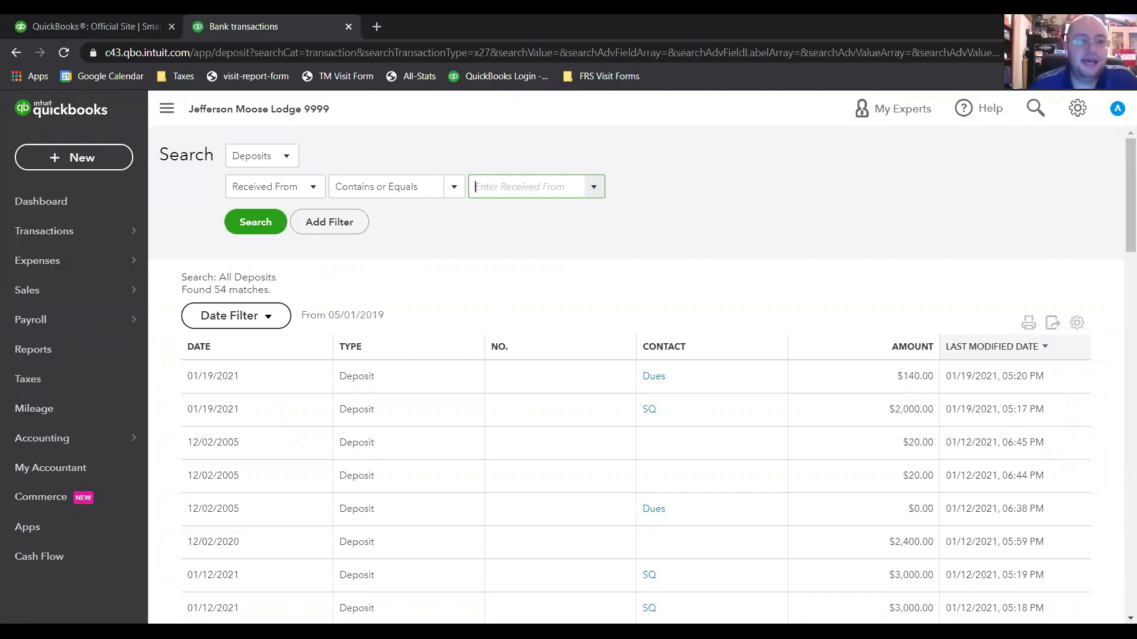
pyautogui.click(70, 160)
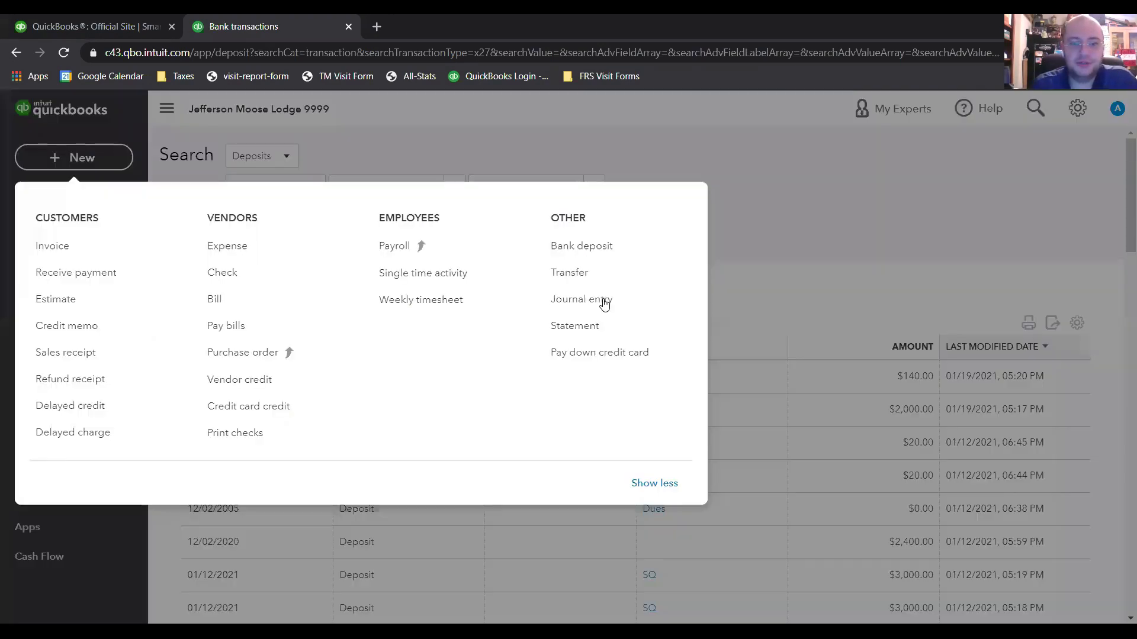
pyautogui.click(588, 297)
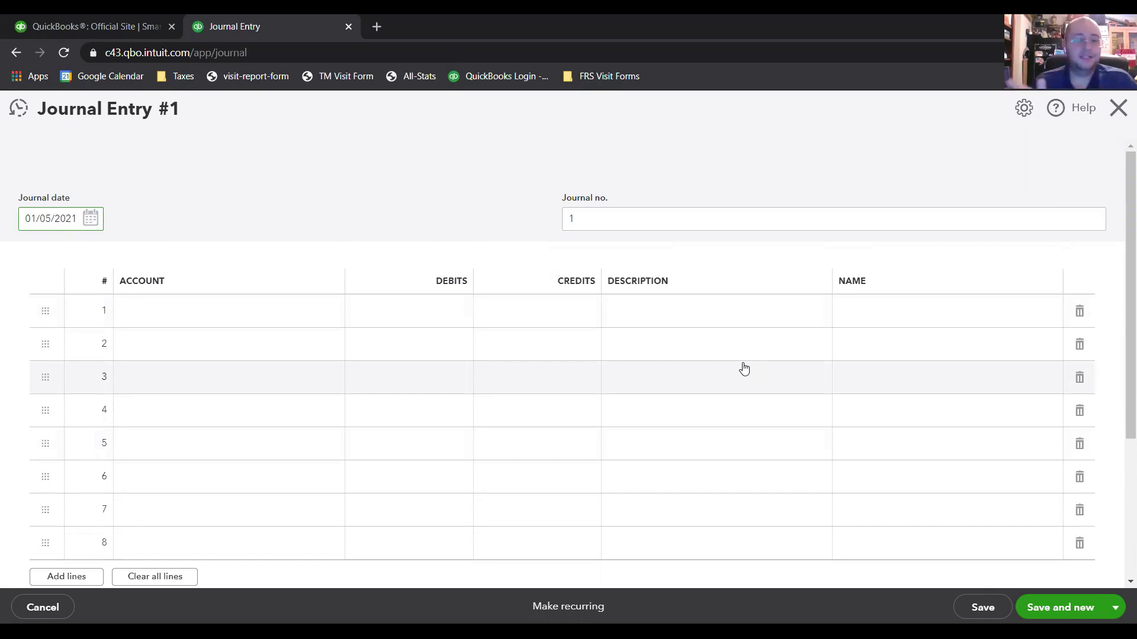
pyautogui.click(1117, 109)
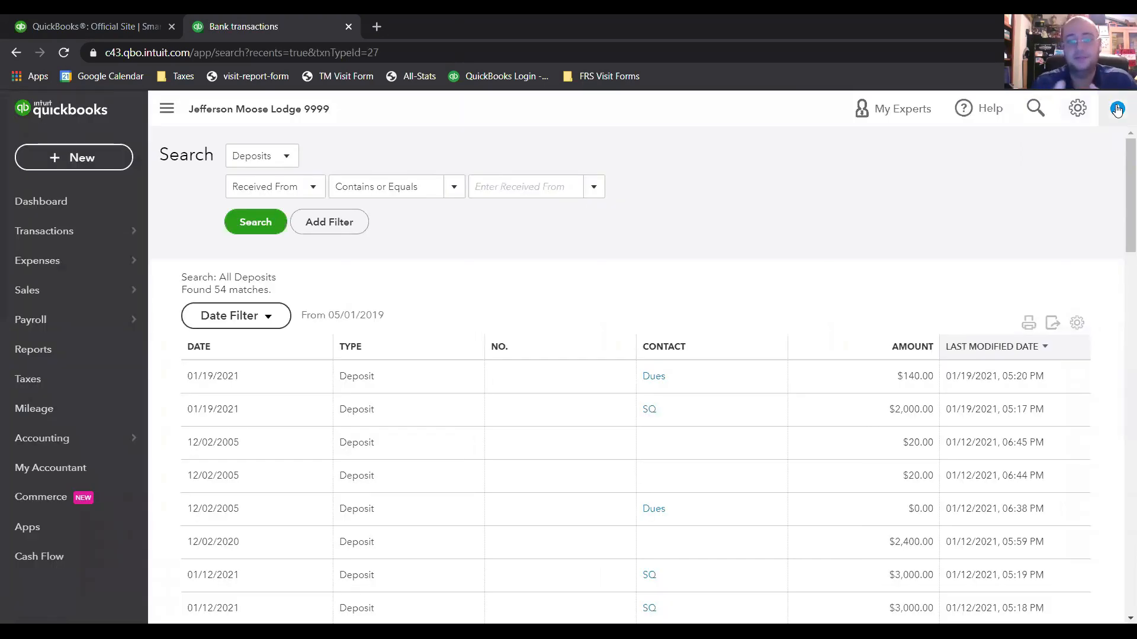
# - Start a new transfer from General Checking to Gaming Checking
pyautogui.click(60, 163)
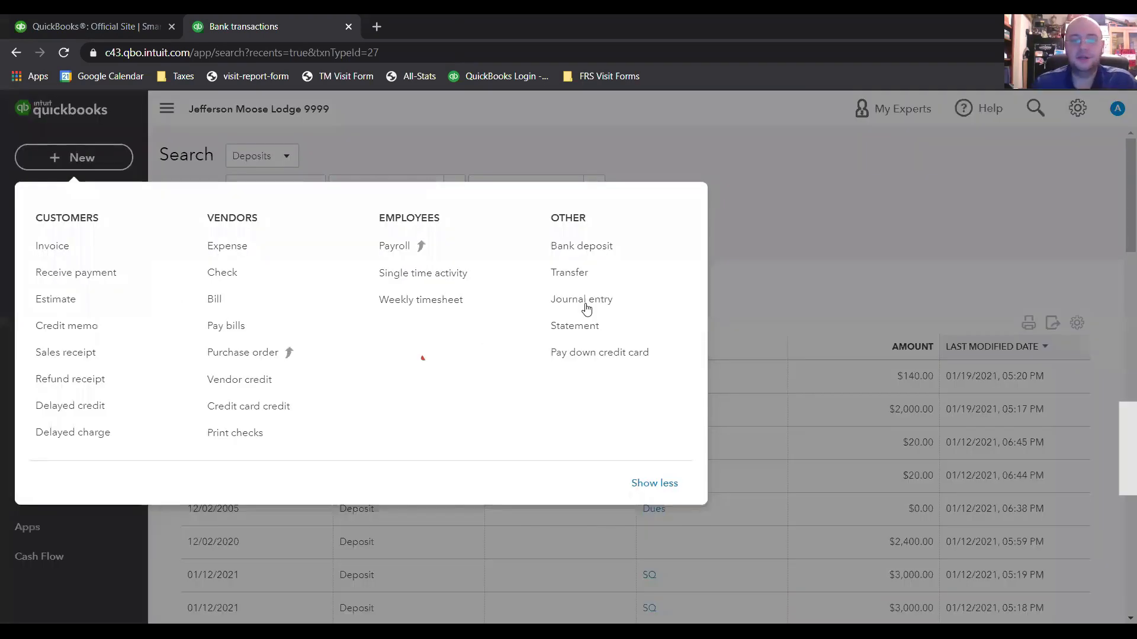
pyautogui.click(589, 279)
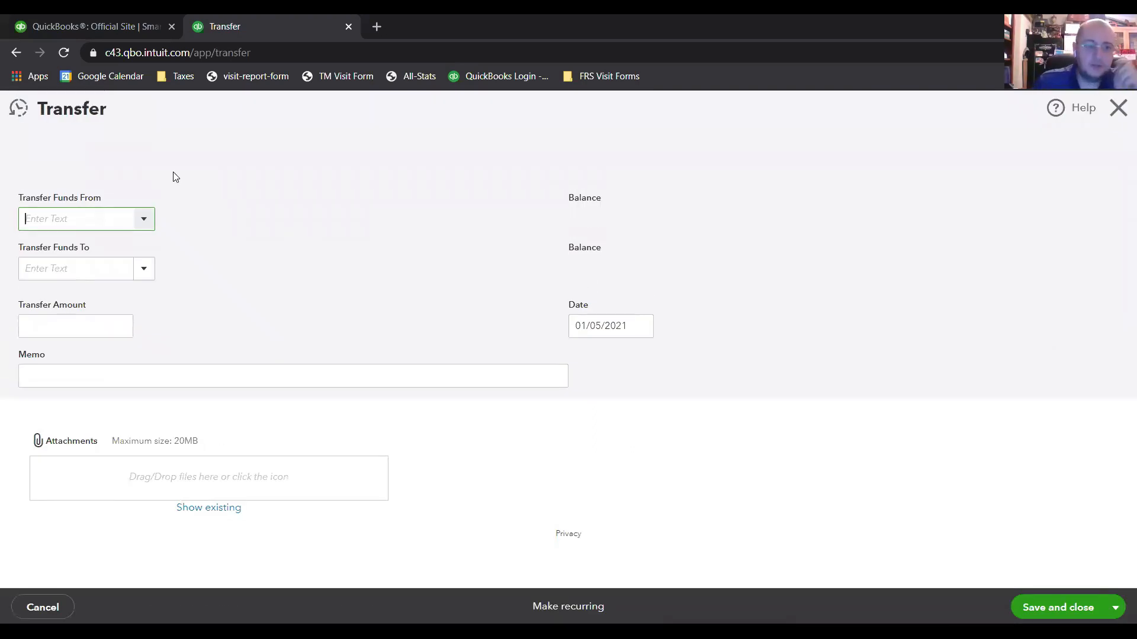
pyautogui.click(145, 221)
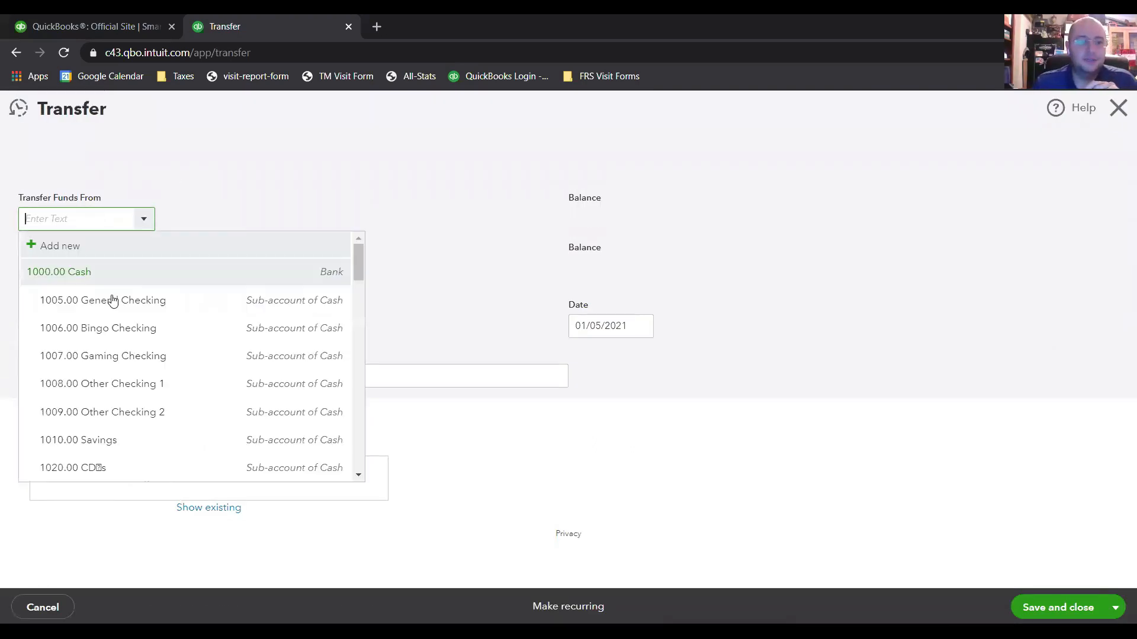
pyautogui.click(122, 358)
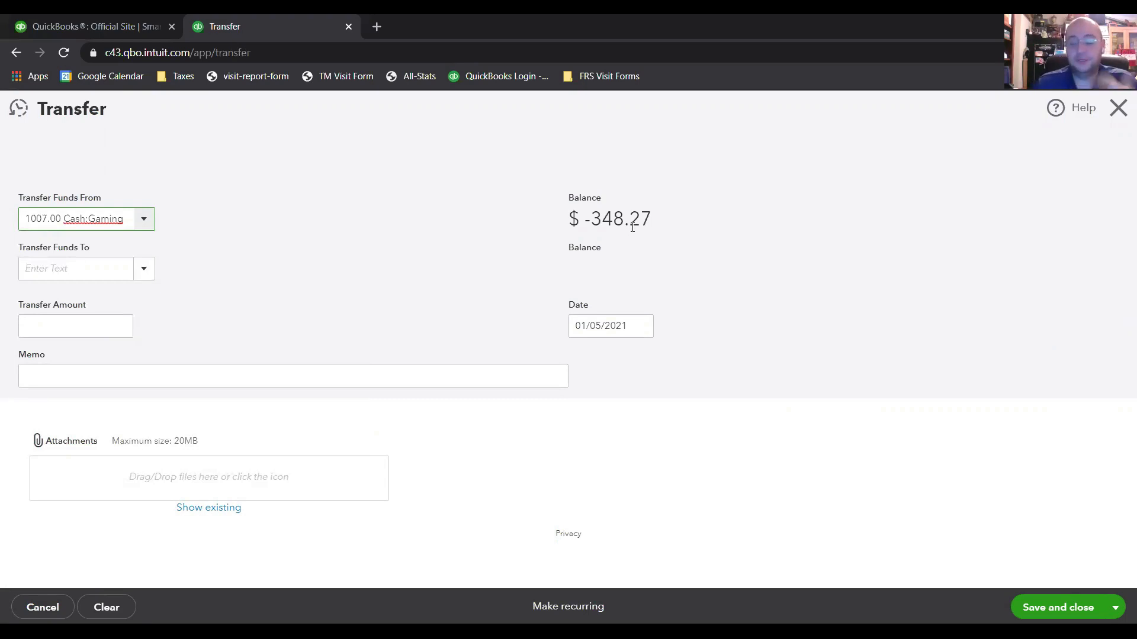
pyautogui.click(142, 220)
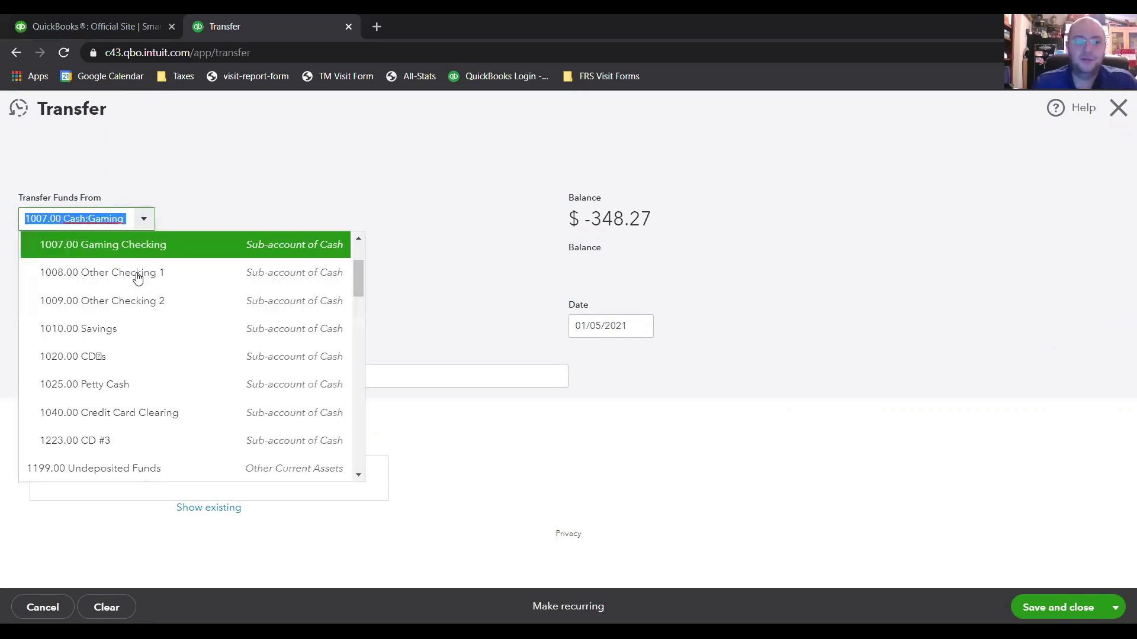
pyautogui.click(115, 306)
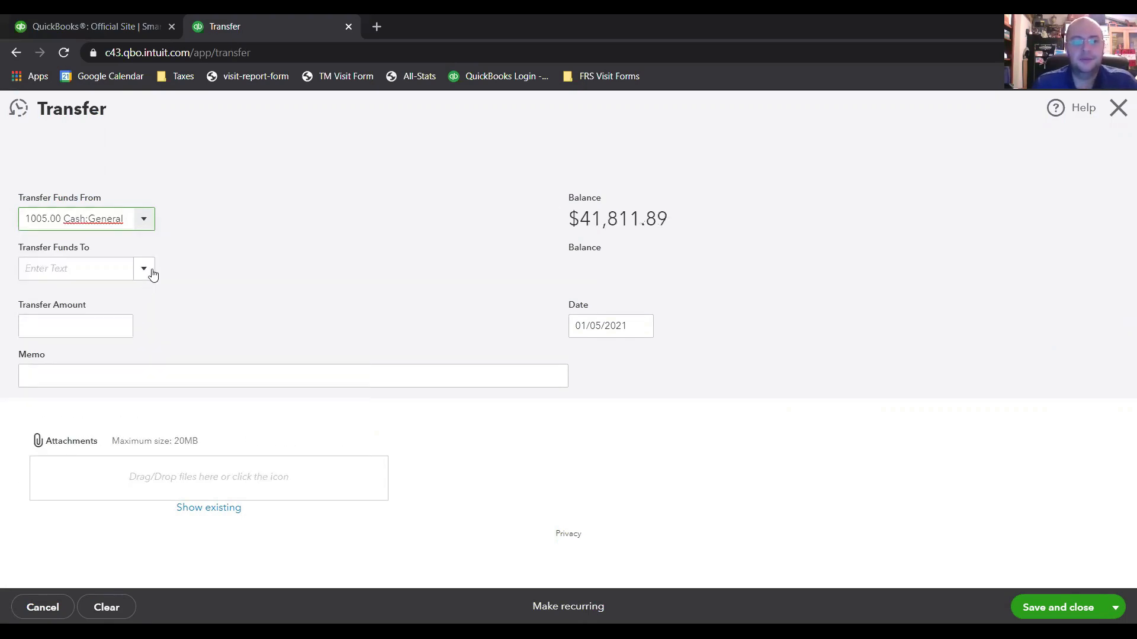
pyautogui.click(152, 273)
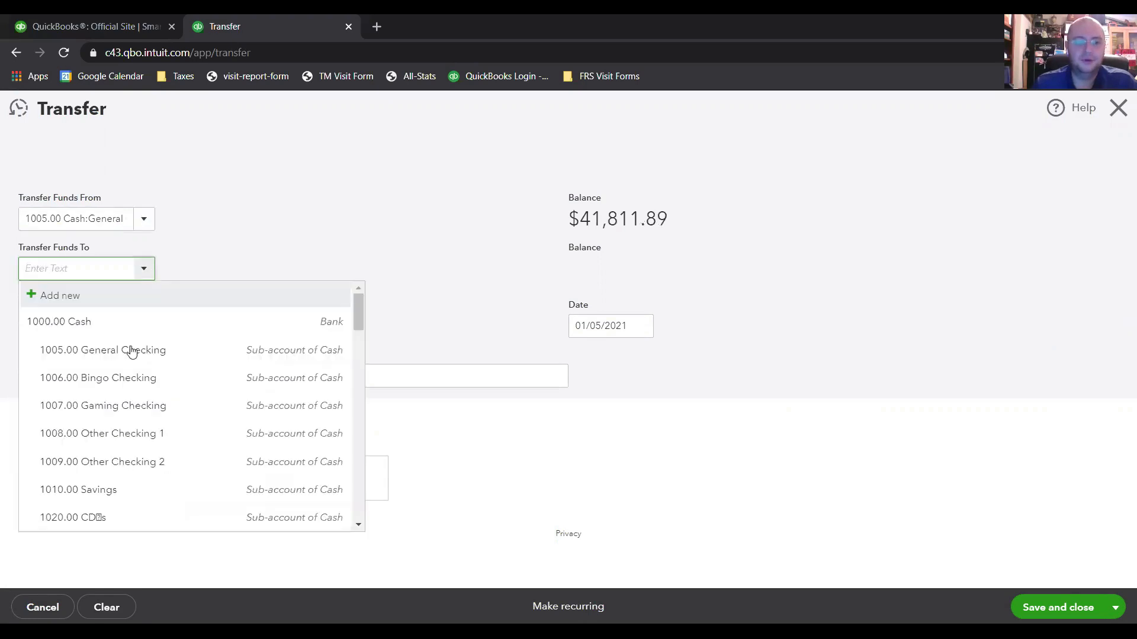
pyautogui.click(115, 404)
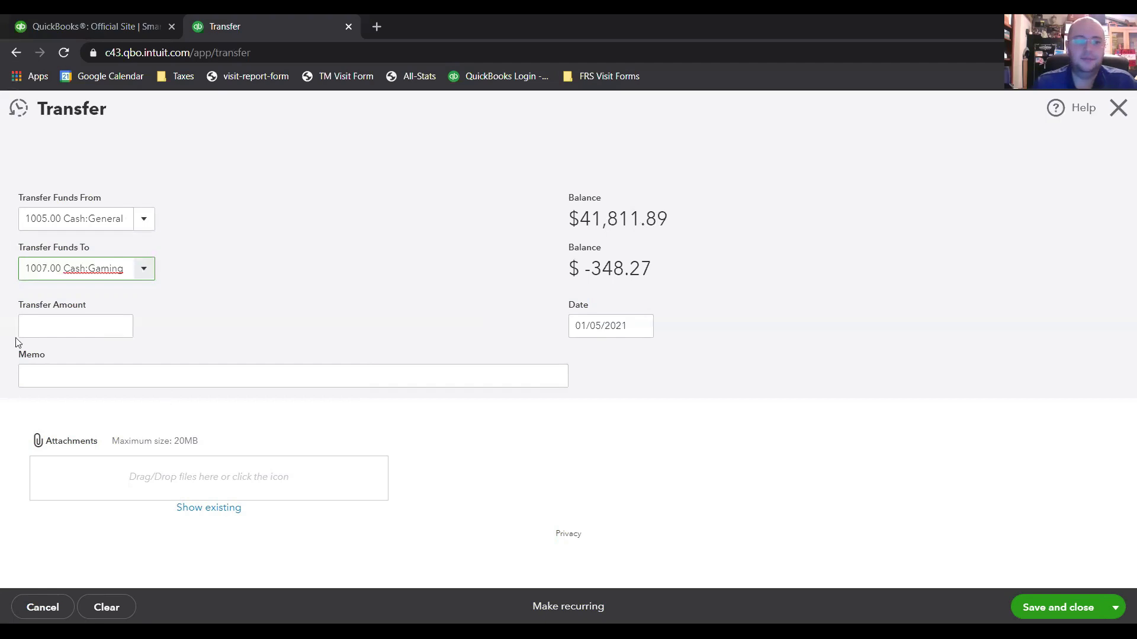
# - Enter a 1000 amount with memo 'As per membership meeting on xx/xx/xxxx'
pyautogui.click(30, 330)
pyautogui.write('1000')
pyautogui.press('Tab')
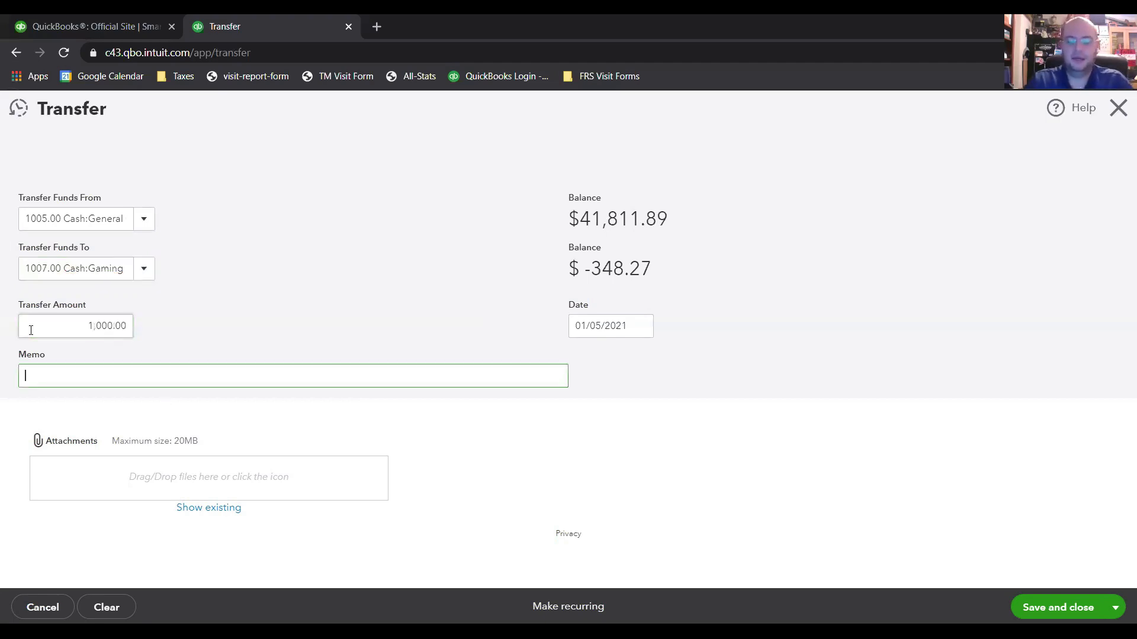
pyautogui.write('As per membne')
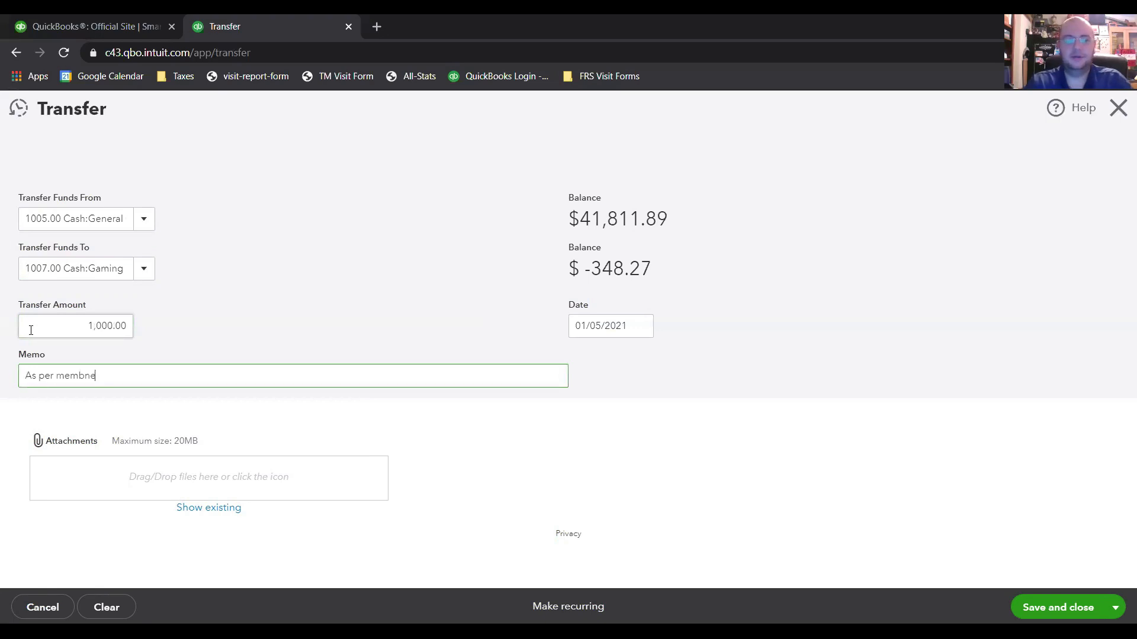
pyautogui.press('BackSpace')
pyautogui.press('BackSpace')
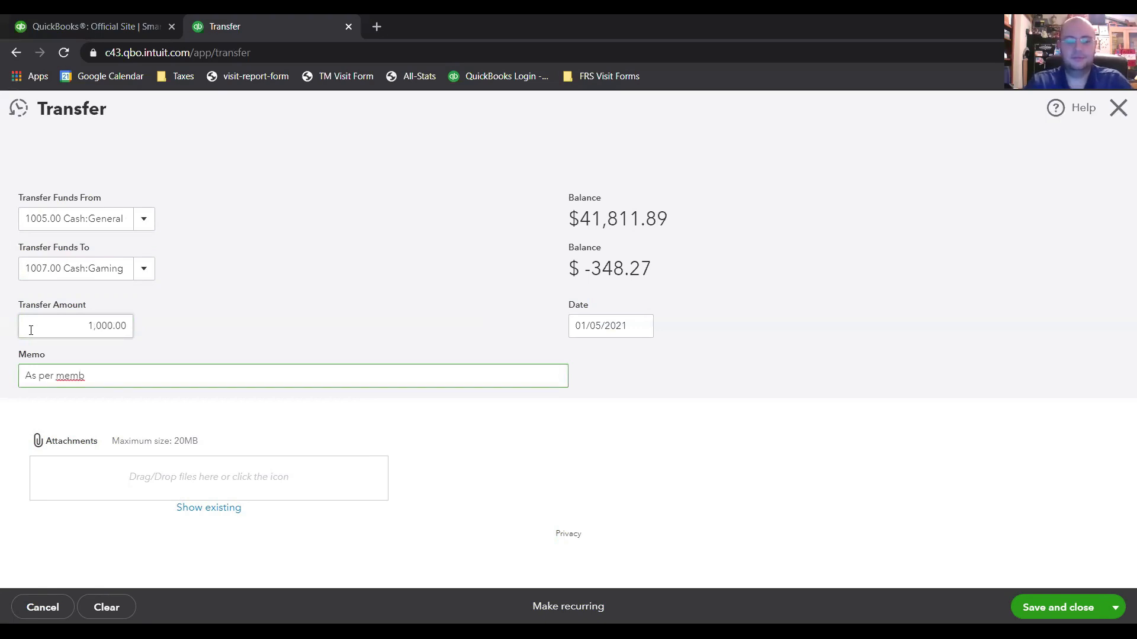
pyautogui.write('ership meeting on')
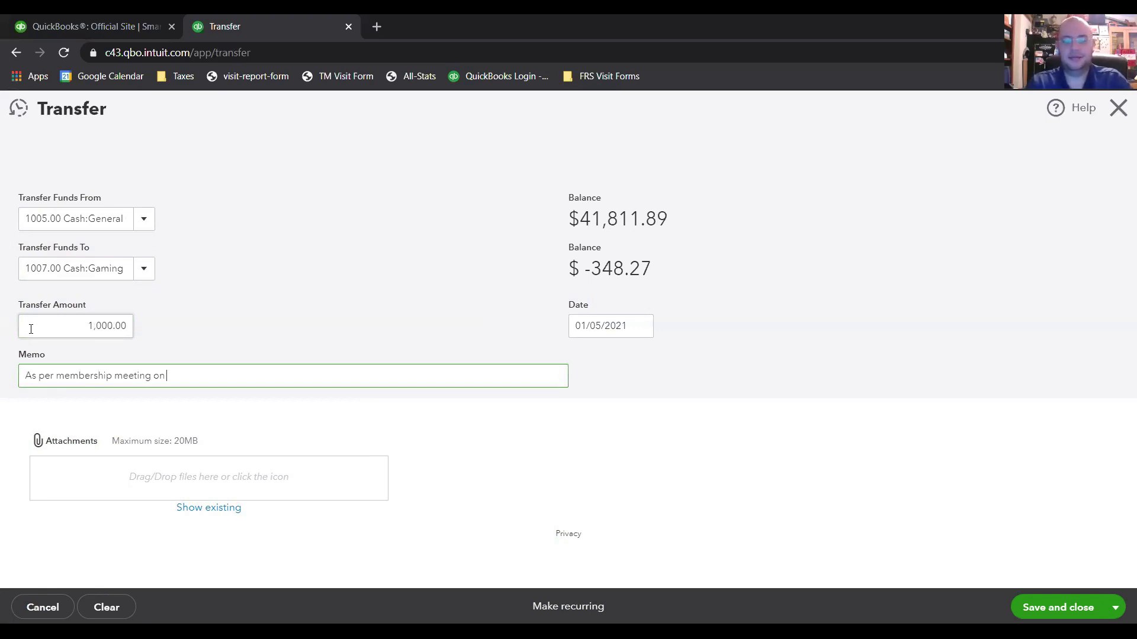
pyautogui.write(' xx/xx/xxxx')
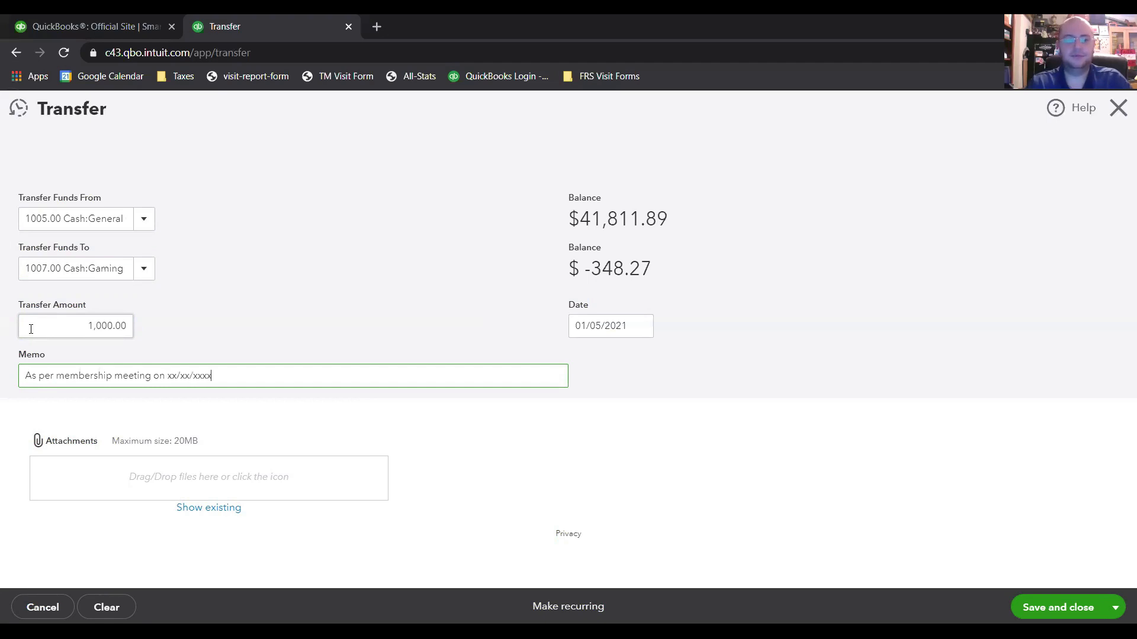
pyautogui.click(750, 343)
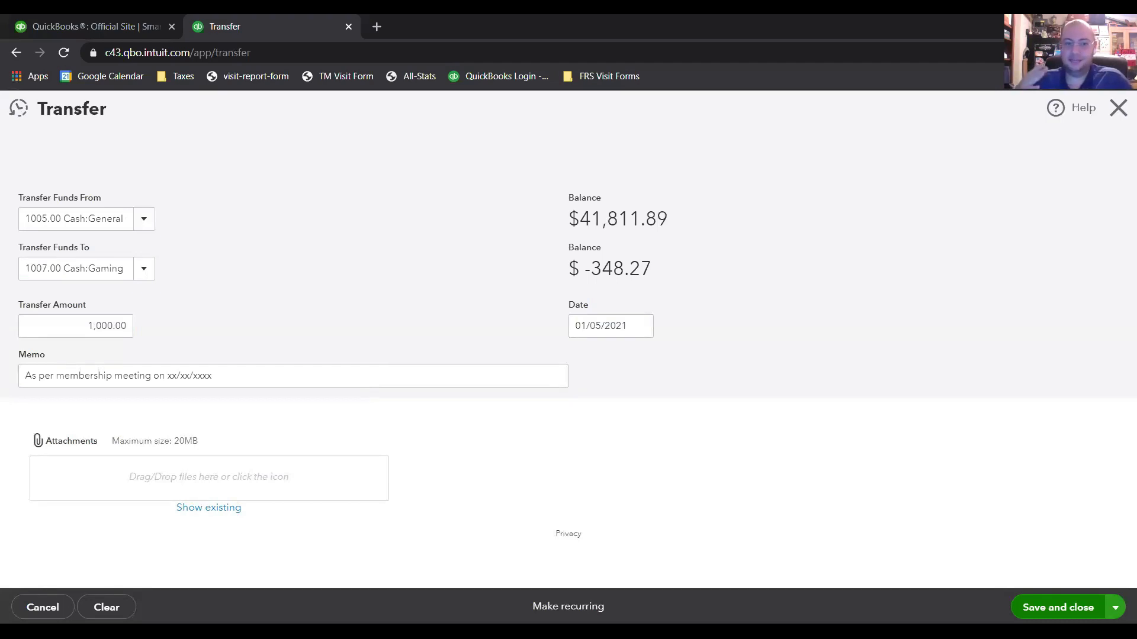
# - Append 'VIA check number 1234' to the memo and save the $1,000.00 transfer
pyautogui.tripleClick(338, 376)
pyautogui.press('BackSpace')
pyautogui.write('VIA C')
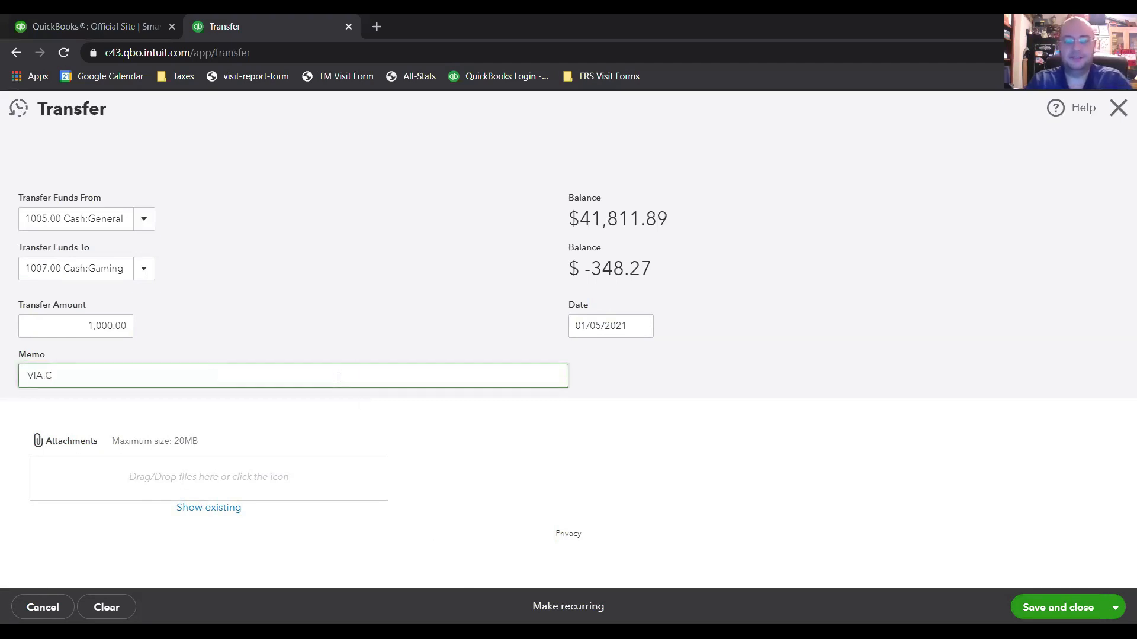
pyautogui.press('BackSpace')
pyautogui.press('BackSpace')
pyautogui.press('BackSpace')
pyautogui.press('BackSpace')
pyautogui.press('BackSpace')
pyautogui.hotkey('ctrl', 'z')
pyautogui.hotkey('ctrl', 'z')
pyautogui.click(337, 377)
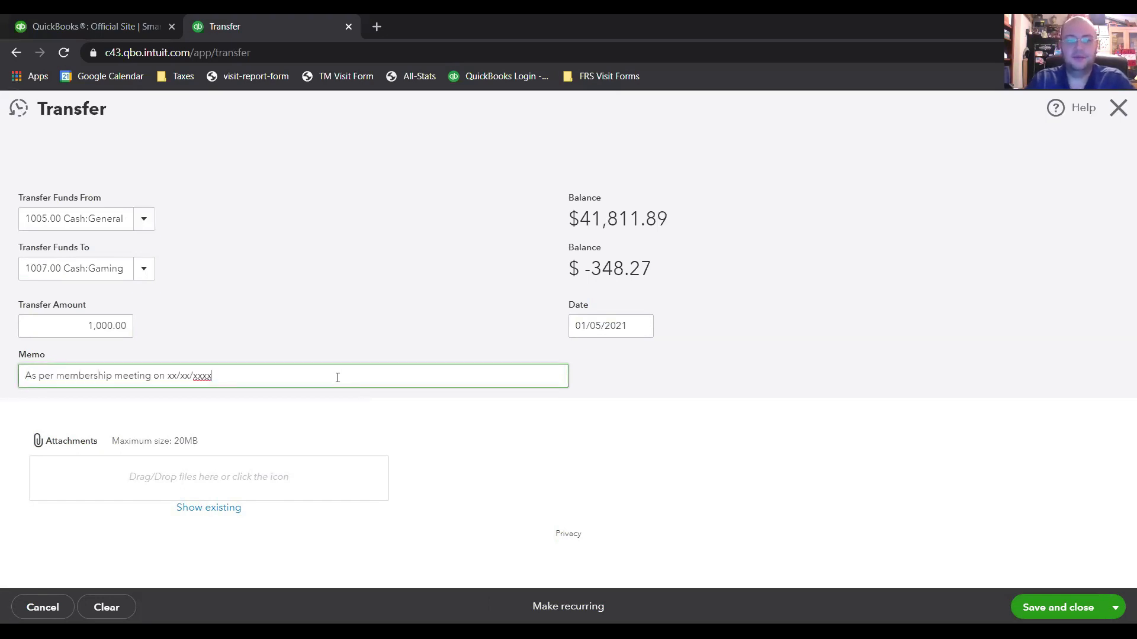
pyautogui.write('VIA c')
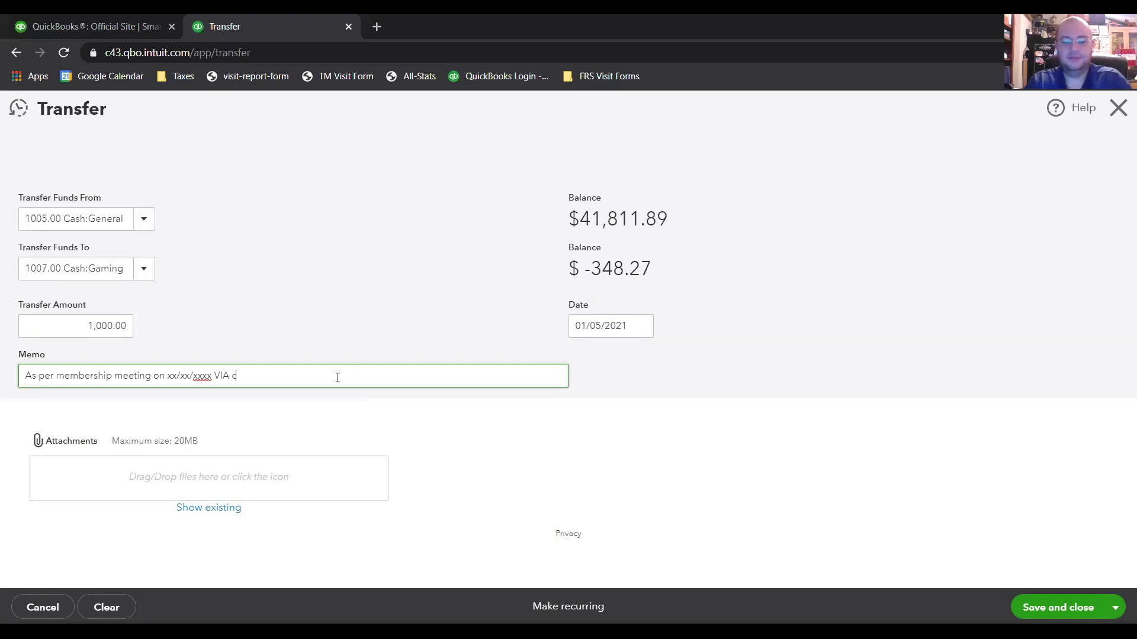
pyautogui.write('heck nm')
pyautogui.press('BackSpace')
pyautogui.write('umber')
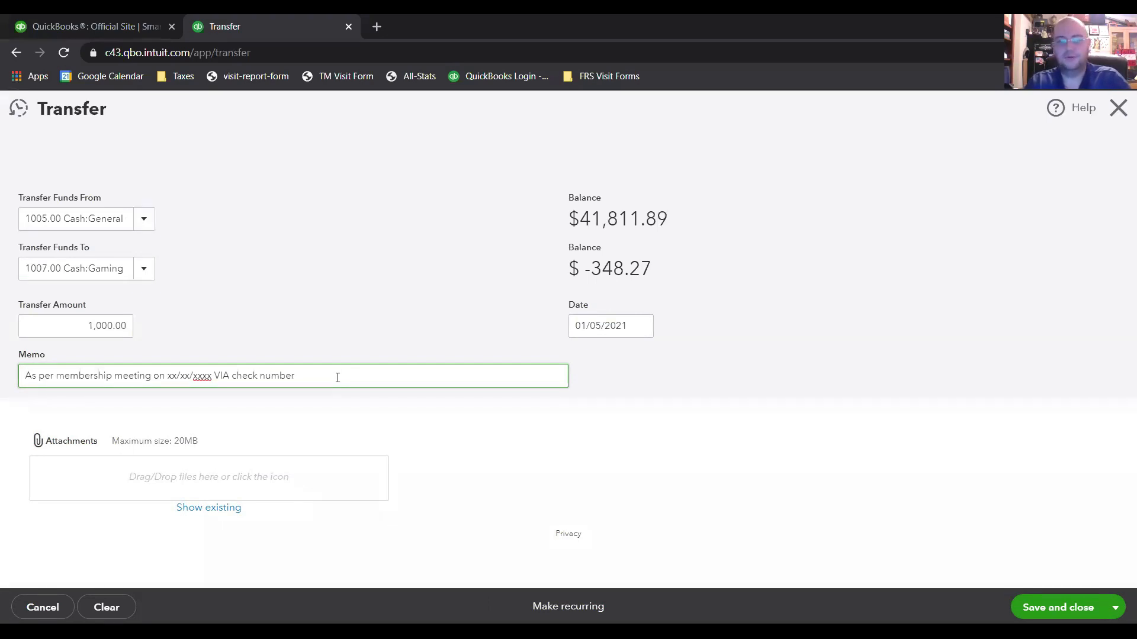
pyautogui.write(' 1234')
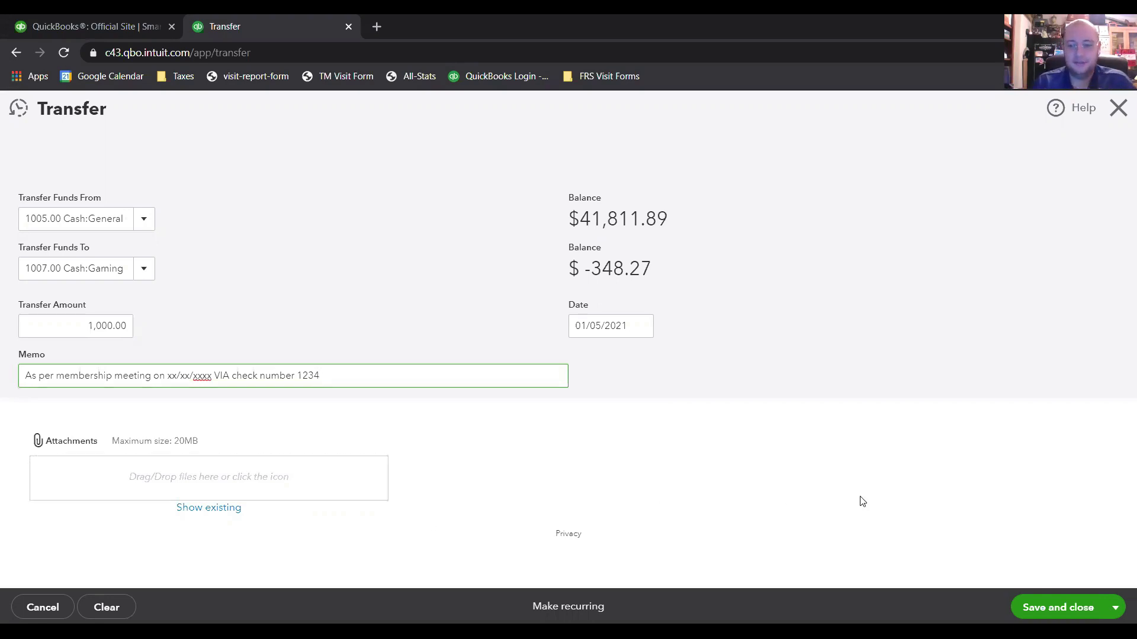
pyautogui.click(1040, 605)
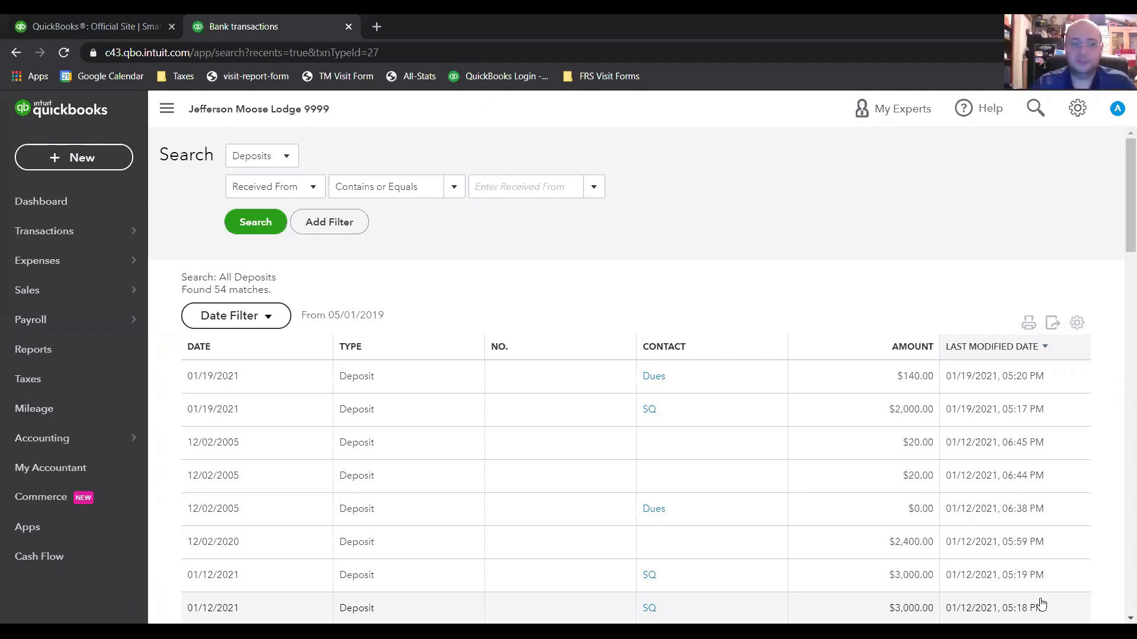
pyautogui.click(123, 168)
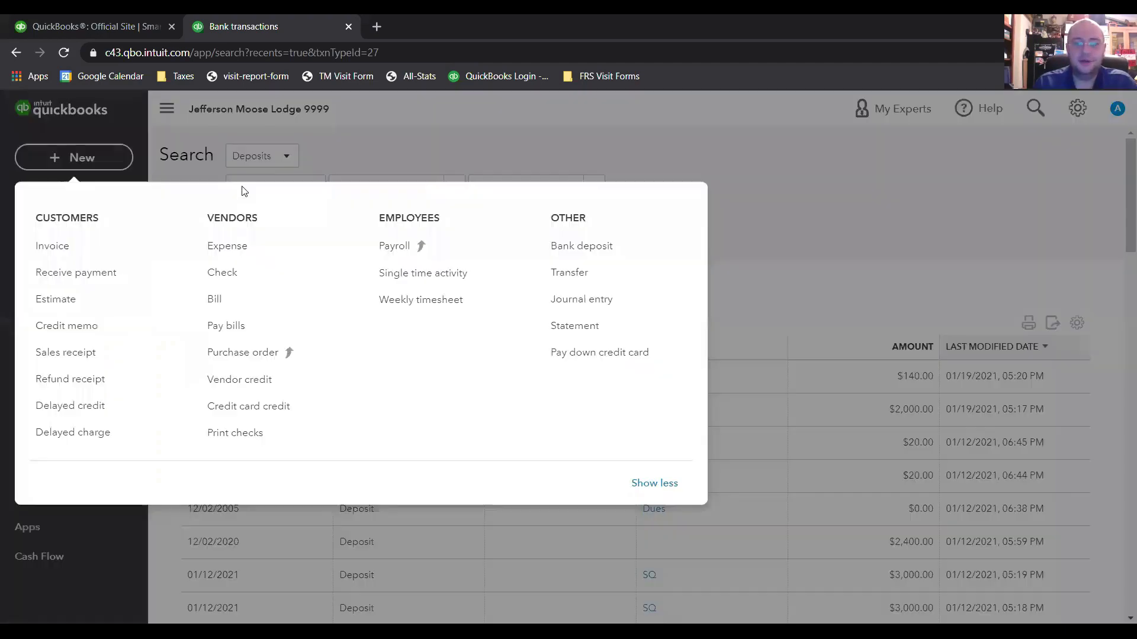
# - Start a new transfer with 1005.00 General Checking as the source account
pyautogui.click(567, 274)
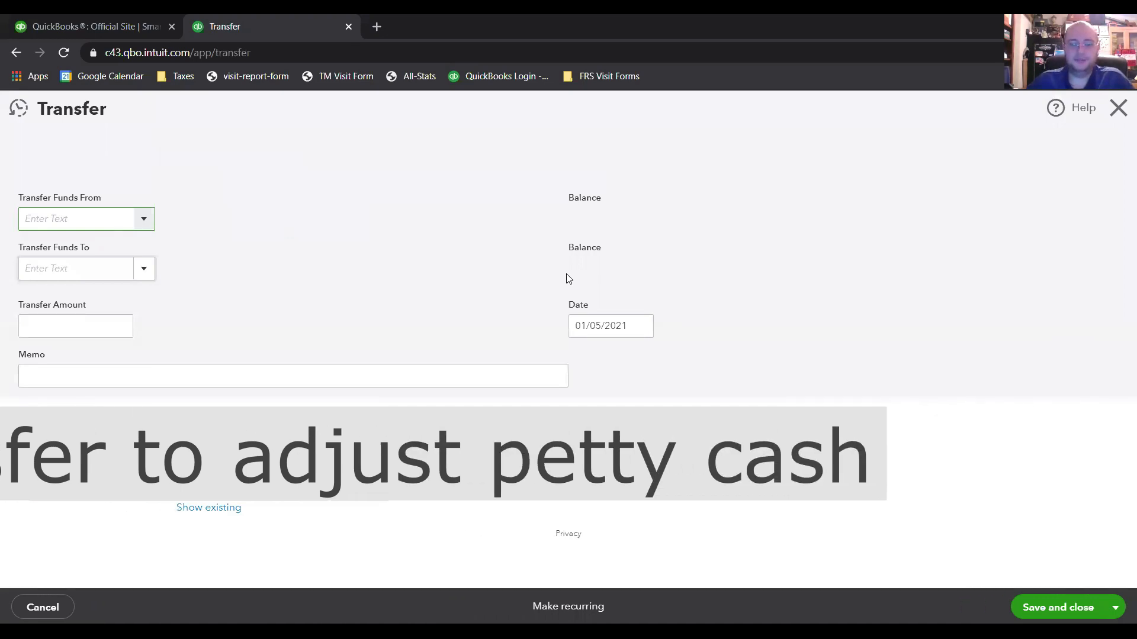
pyautogui.click(148, 222)
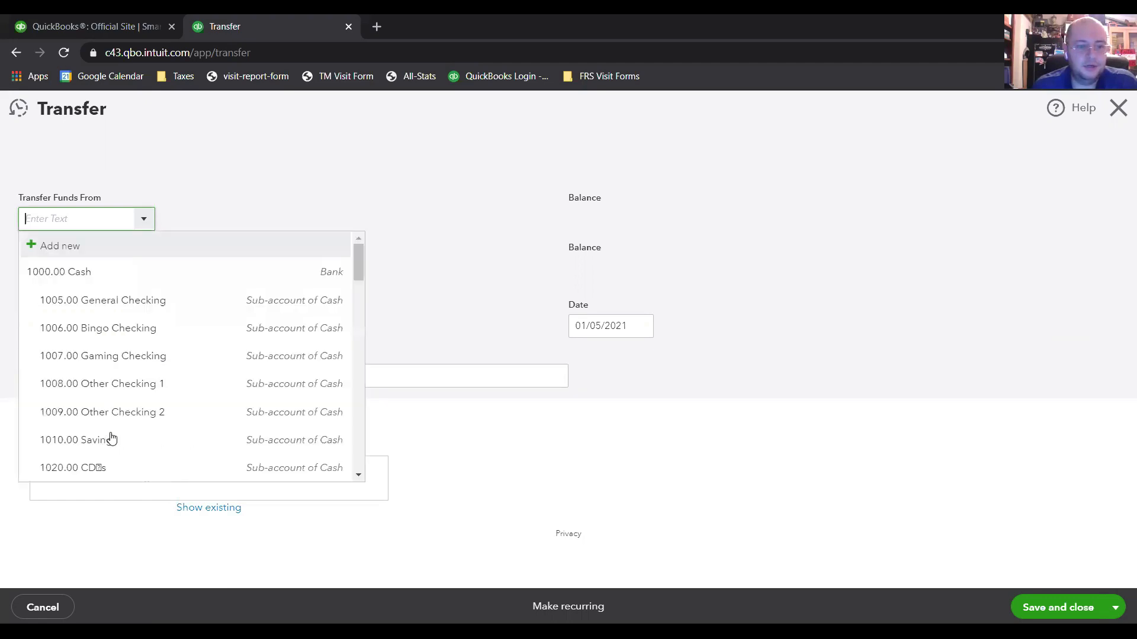
pyautogui.scroll(-1, 111, 439)
pyautogui.scroll(-2, 112, 438)
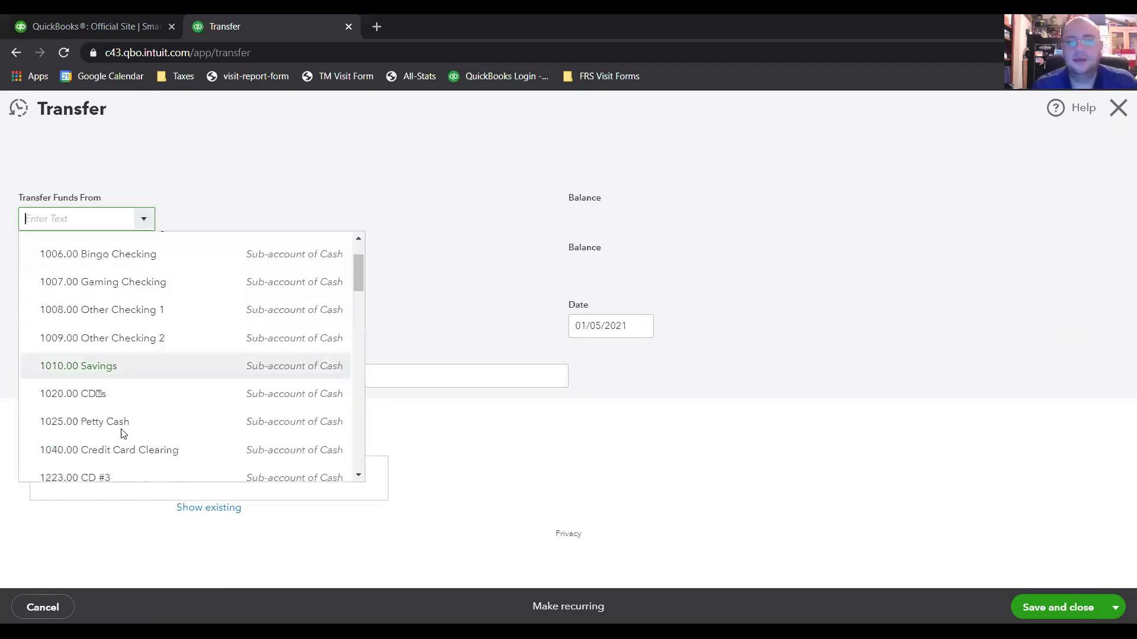
pyautogui.click(121, 431)
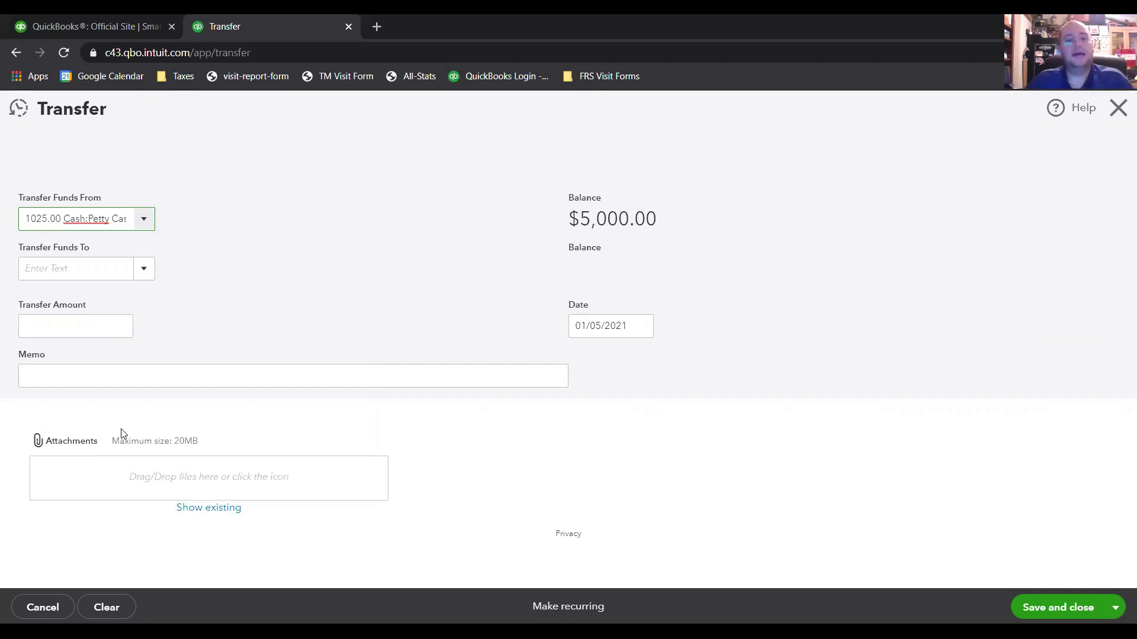
pyautogui.click(145, 276)
pyautogui.scroll(3, 145, 279)
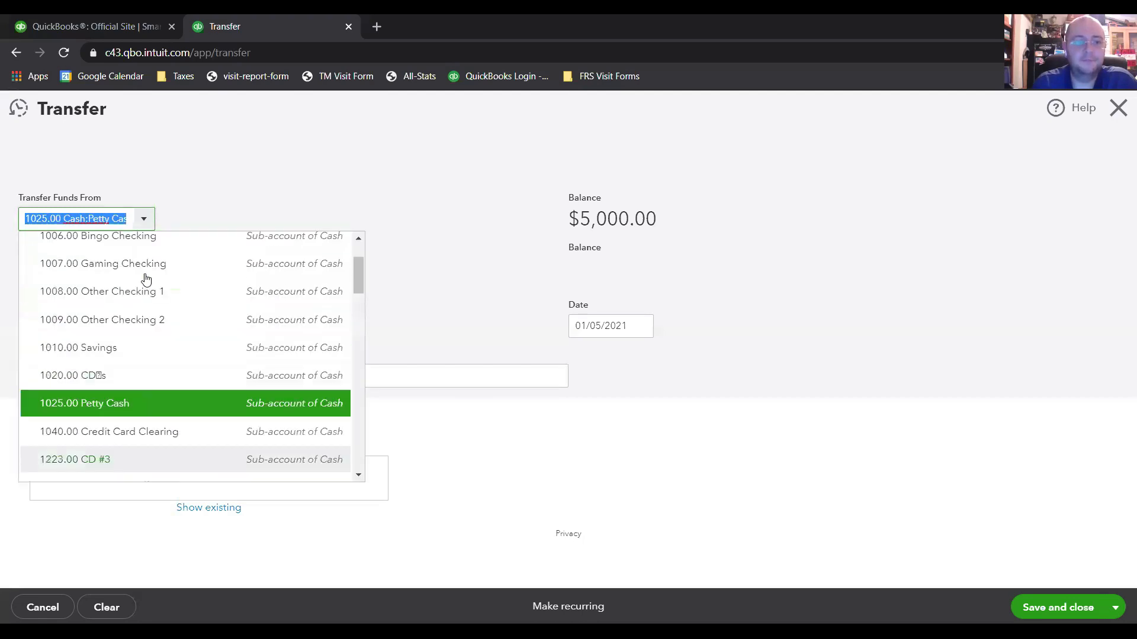
pyautogui.scroll(3, 146, 278)
pyautogui.click(146, 279)
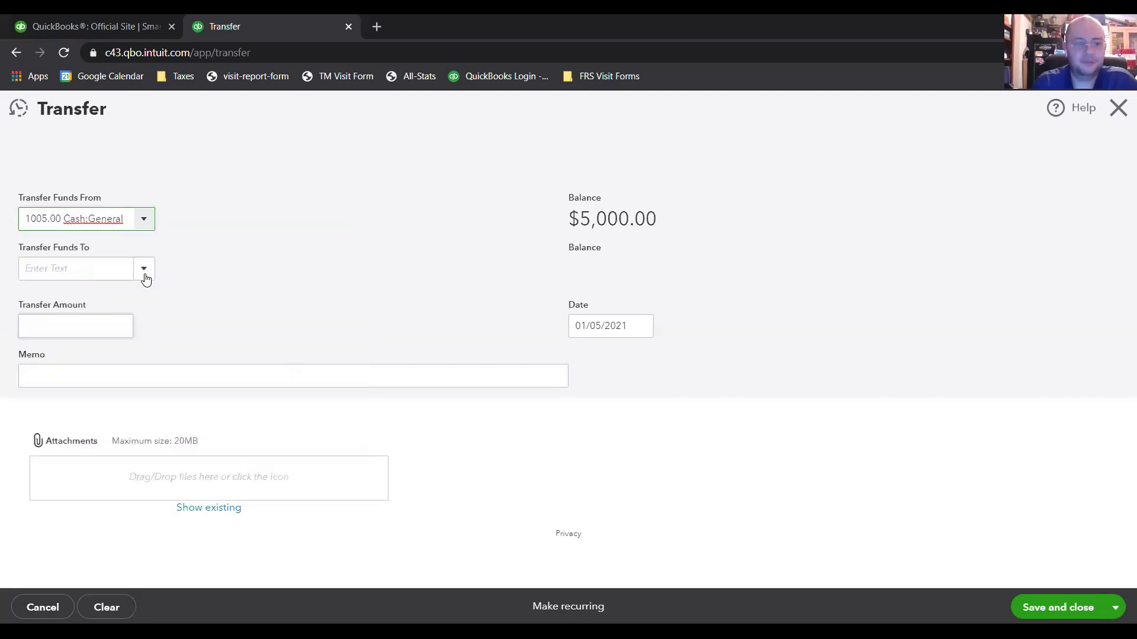
# - Set 1025.00 Petty Cash as the transfer's destination account
pyautogui.click(145, 275)
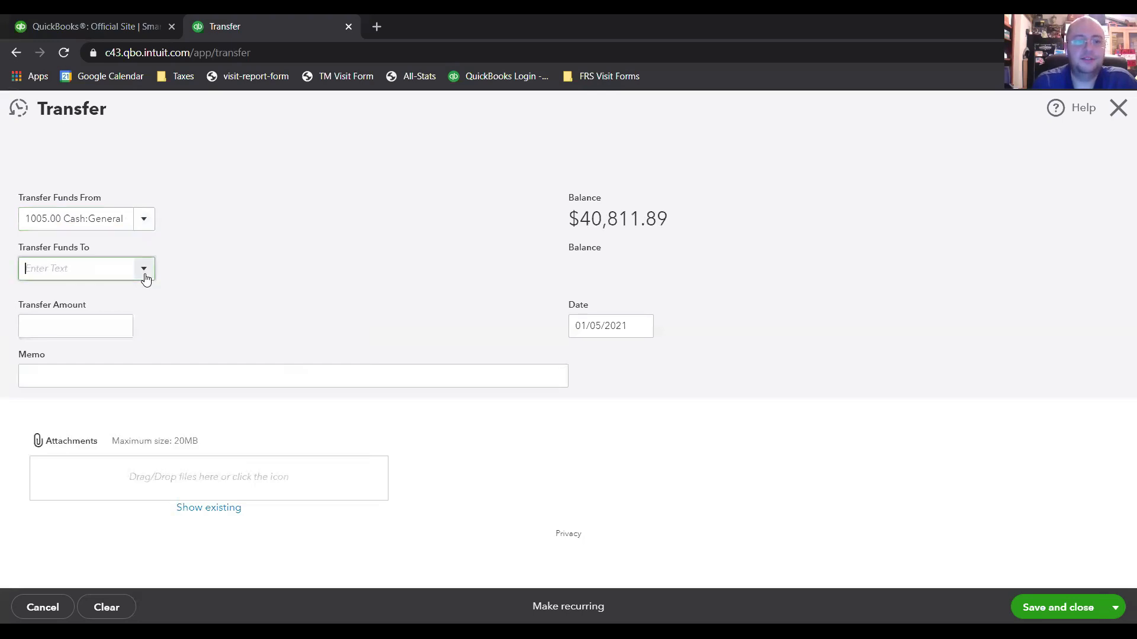
pyautogui.click(146, 277)
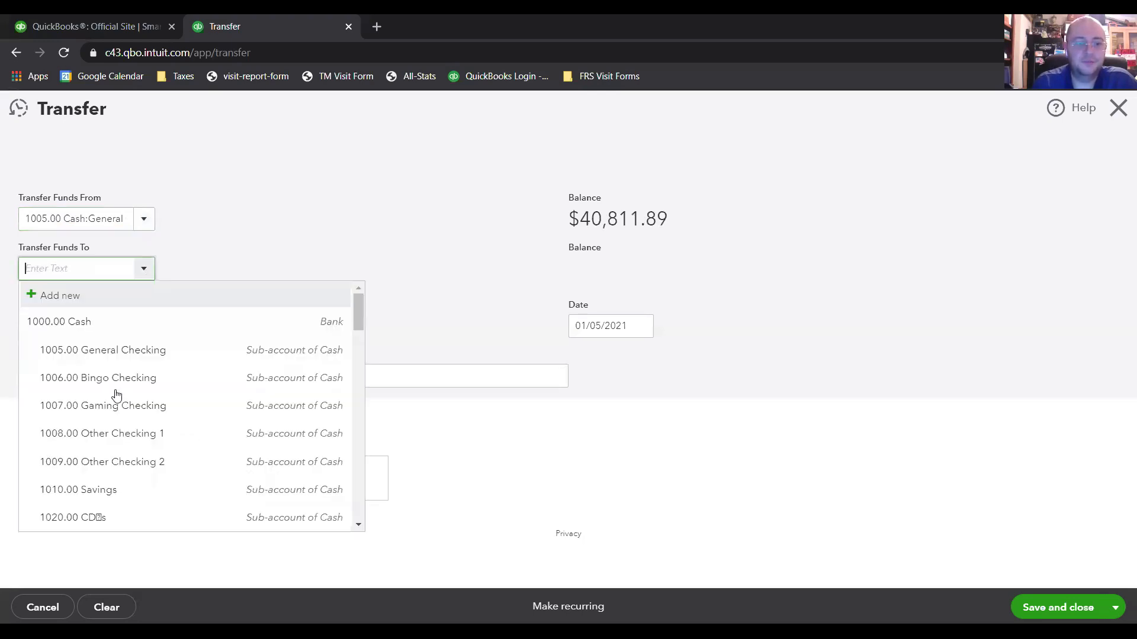
pyautogui.scroll(-3, 116, 396)
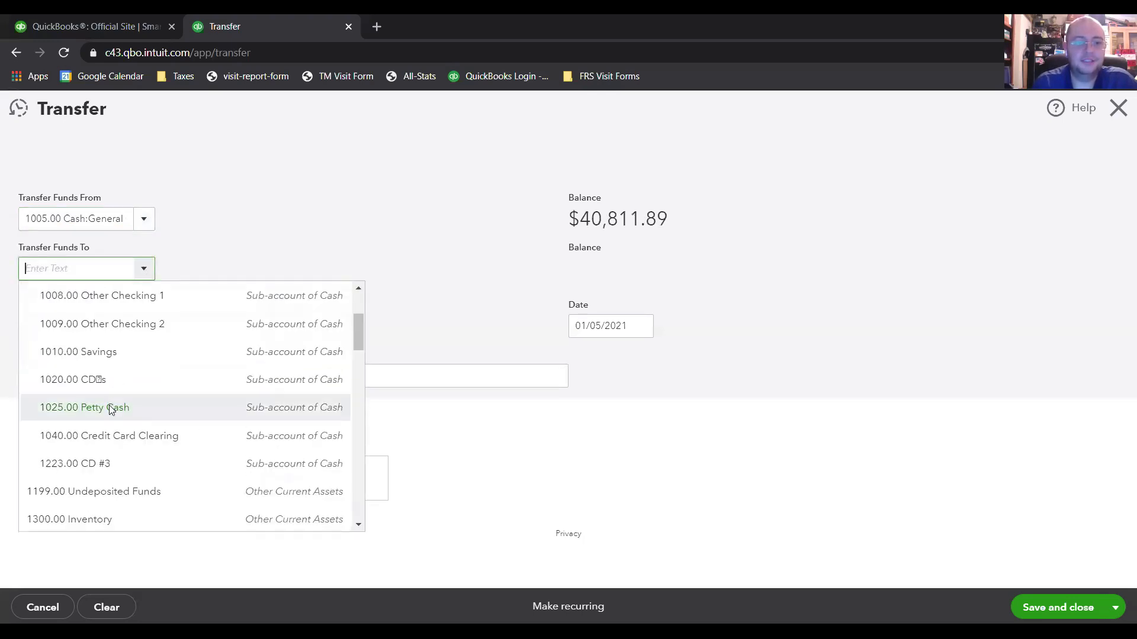
pyautogui.click(109, 407)
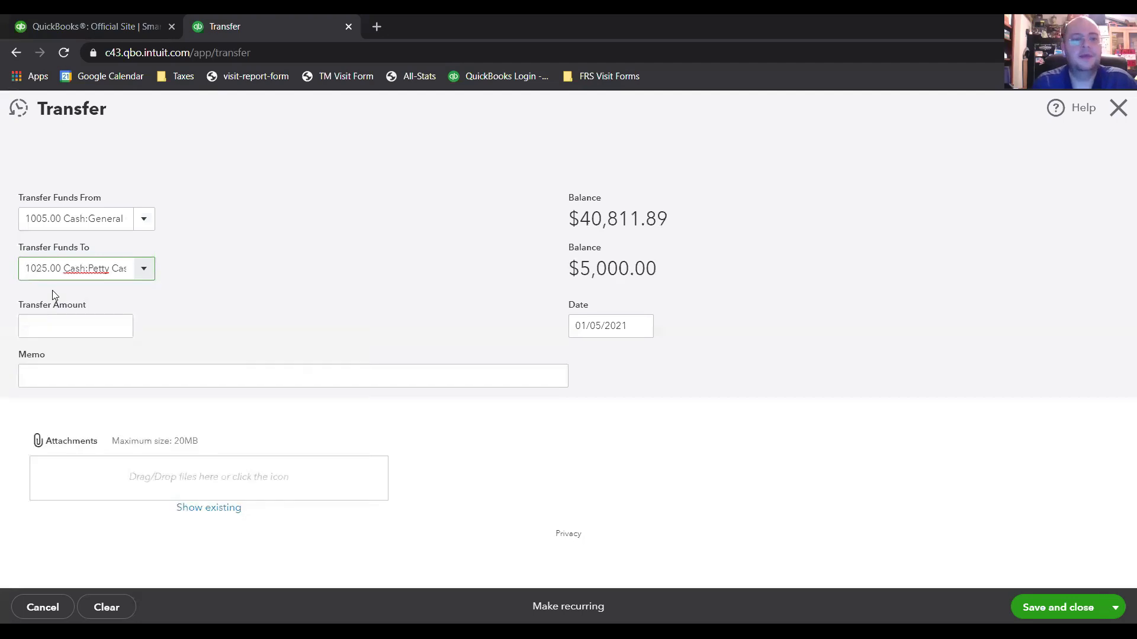
pyautogui.click(64, 328)
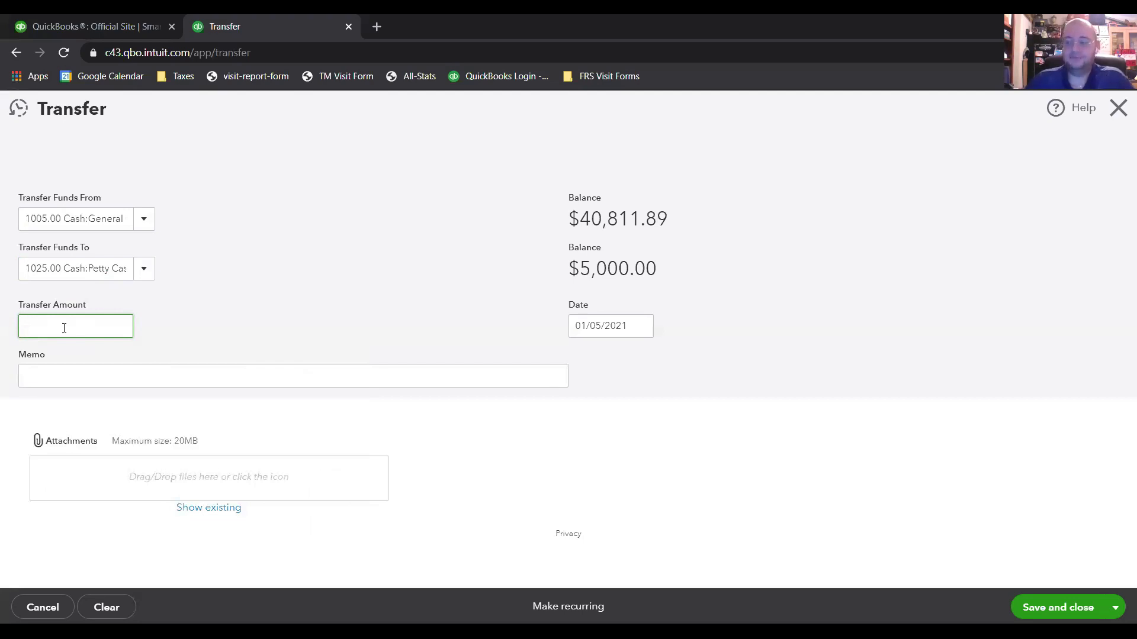
# - Enter 3,000 with memo 'As per HC meeting on xx/xx/xxxx' and save the Petty Cash transfer
pyautogui.write('3,00')
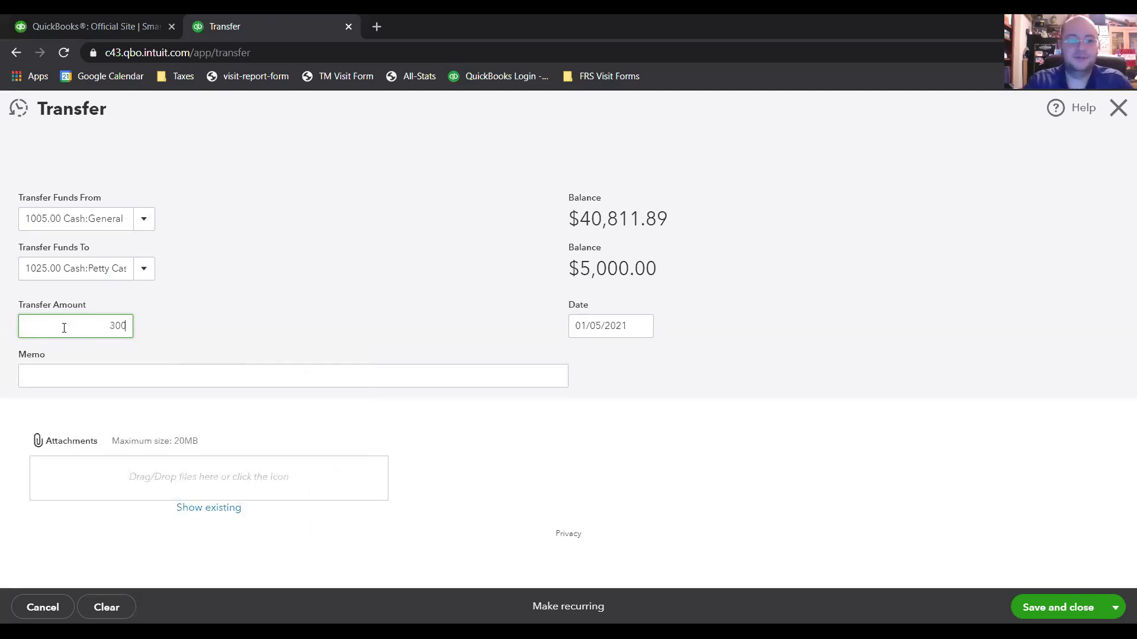
pyautogui.write('0')
pyautogui.press('Tab')
pyautogui.press('Tab')
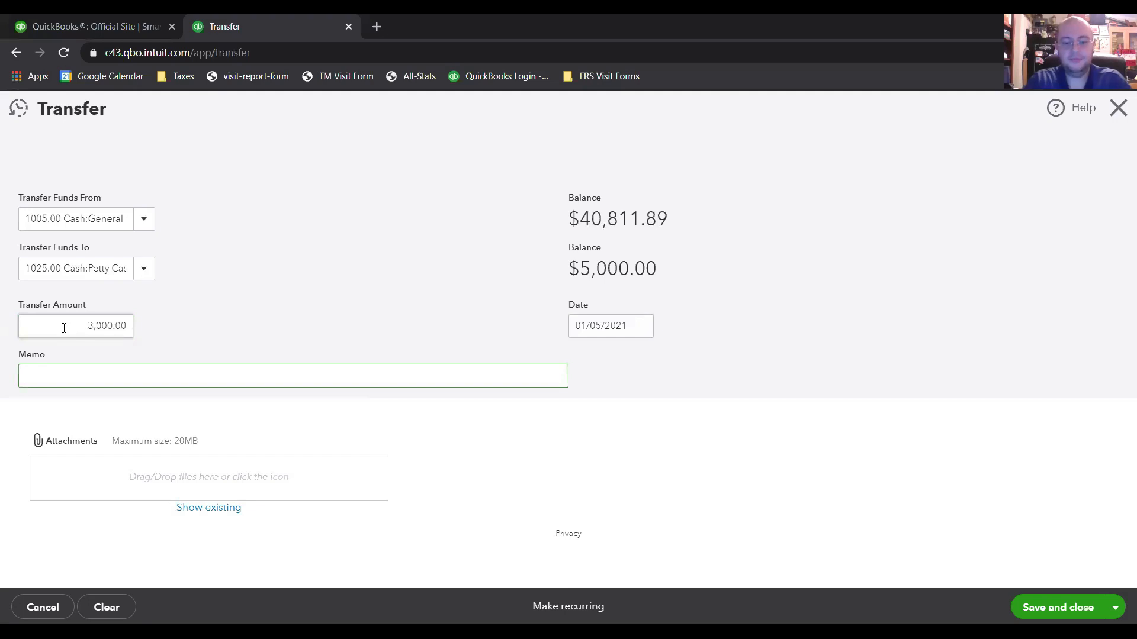
pyautogui.write('As per')
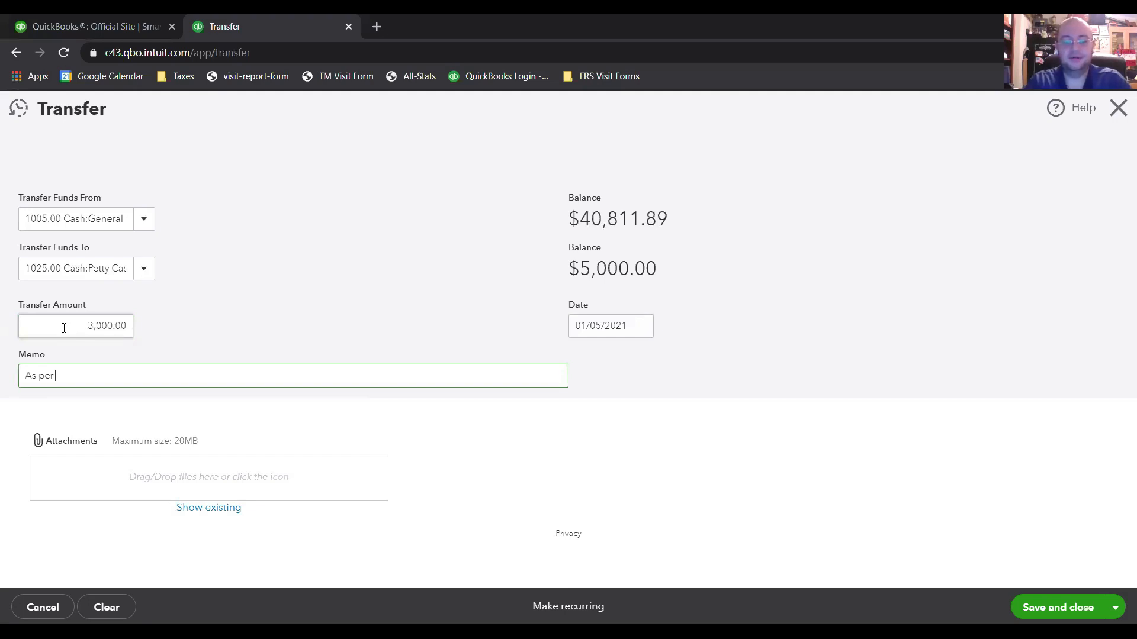
pyautogui.write(' HC meeting on')
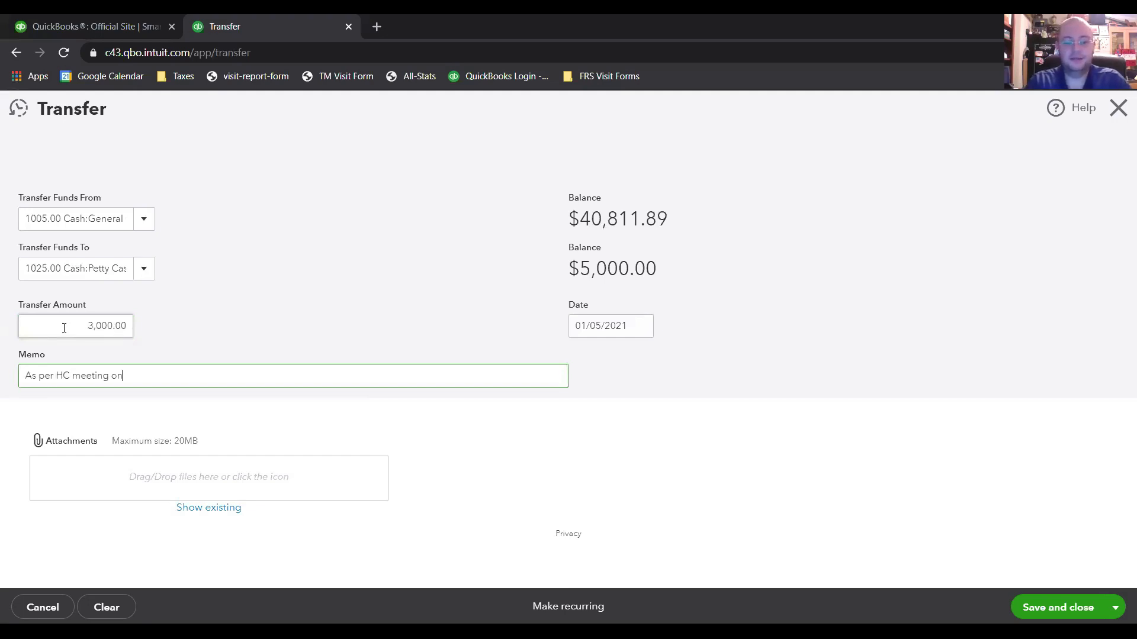
pyautogui.write(' xx/xx/xxx')
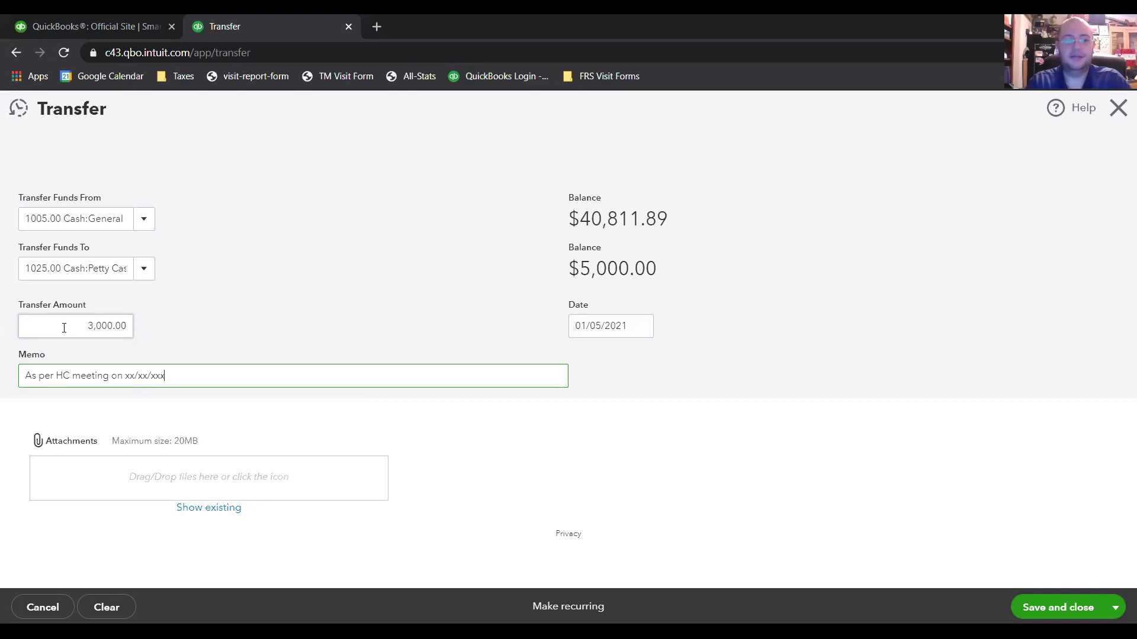
pyautogui.write('x')
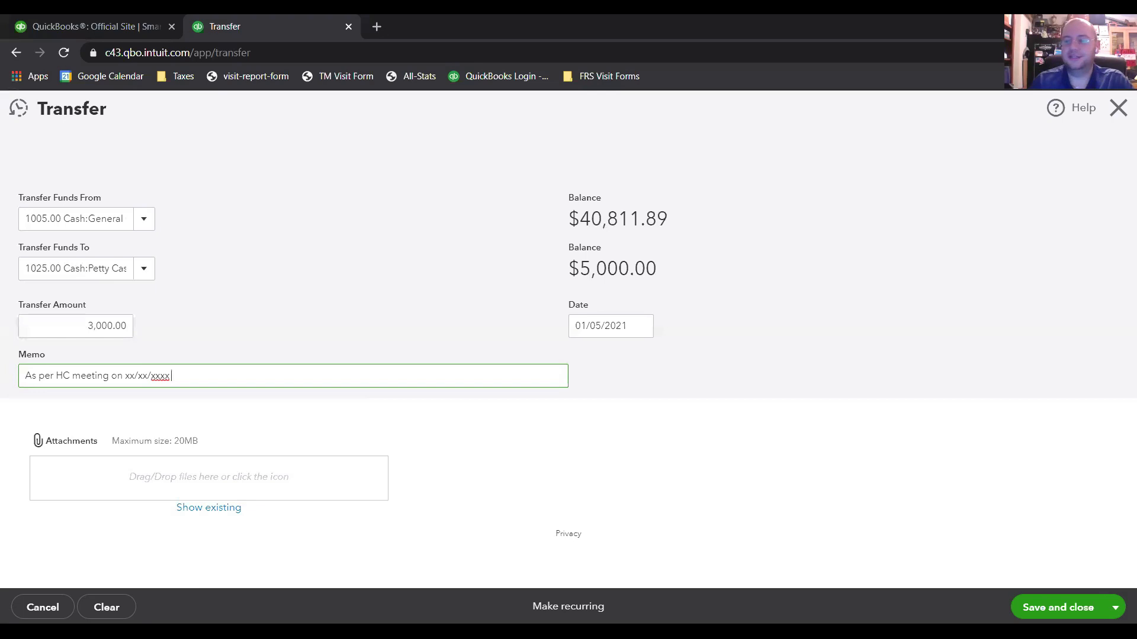
pyautogui.click(1058, 607)
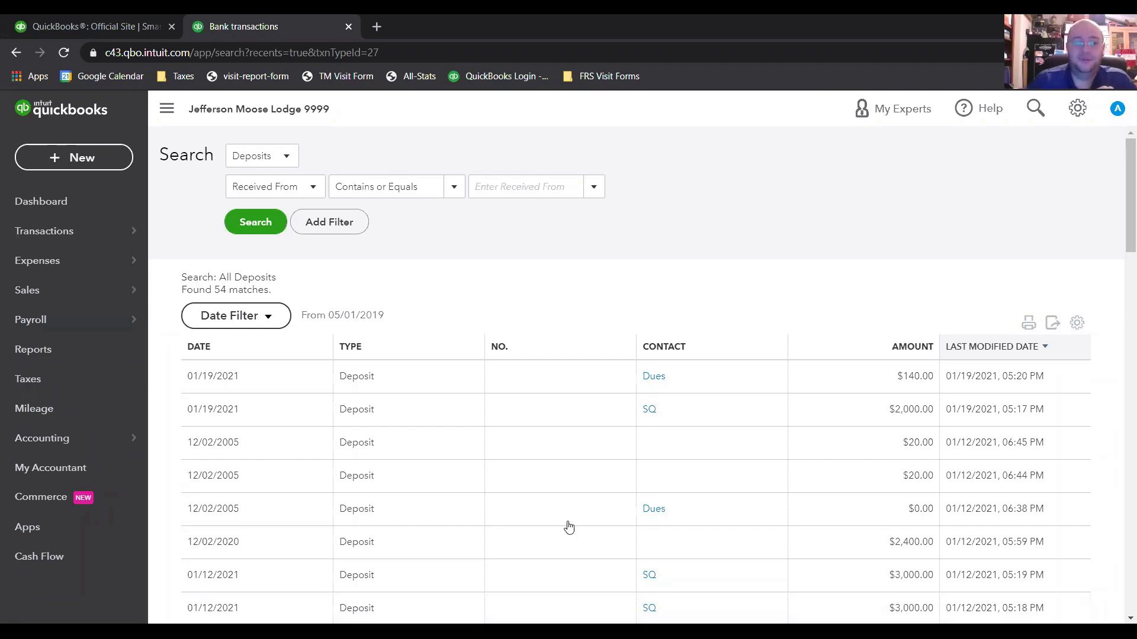
pyautogui.click(92, 171)
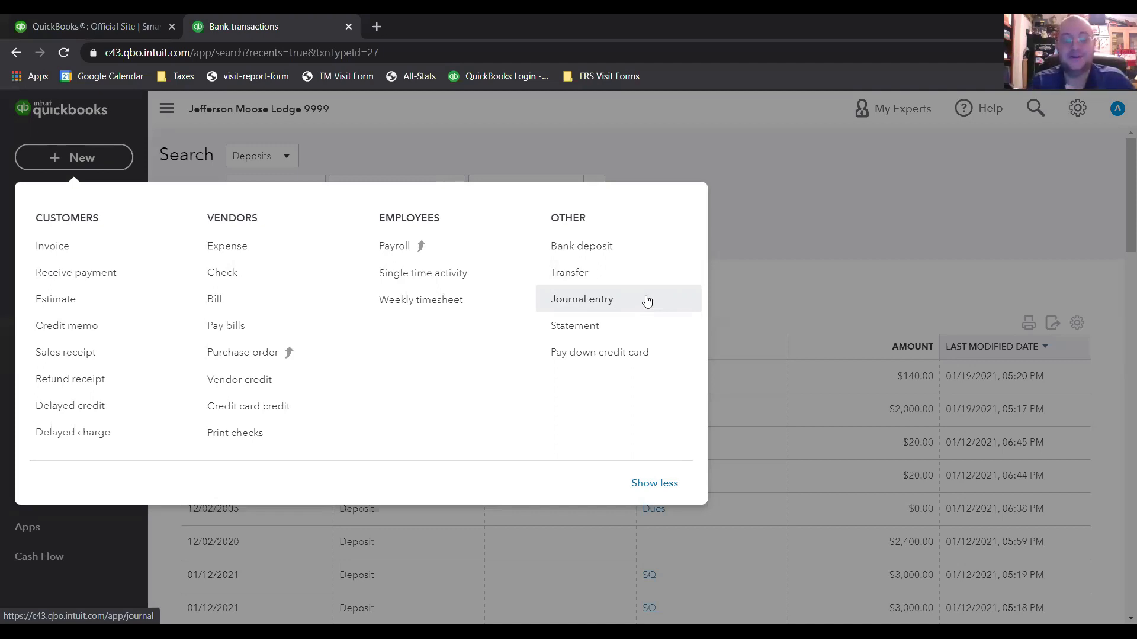
pyautogui.click(848, 246)
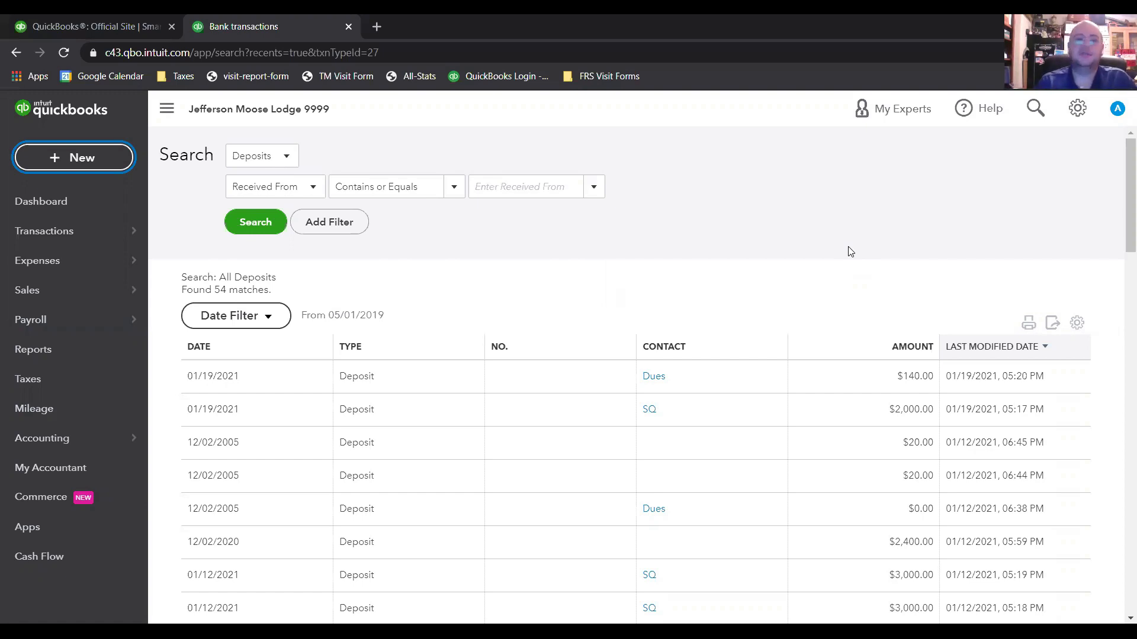
pyautogui.click(1076, 109)
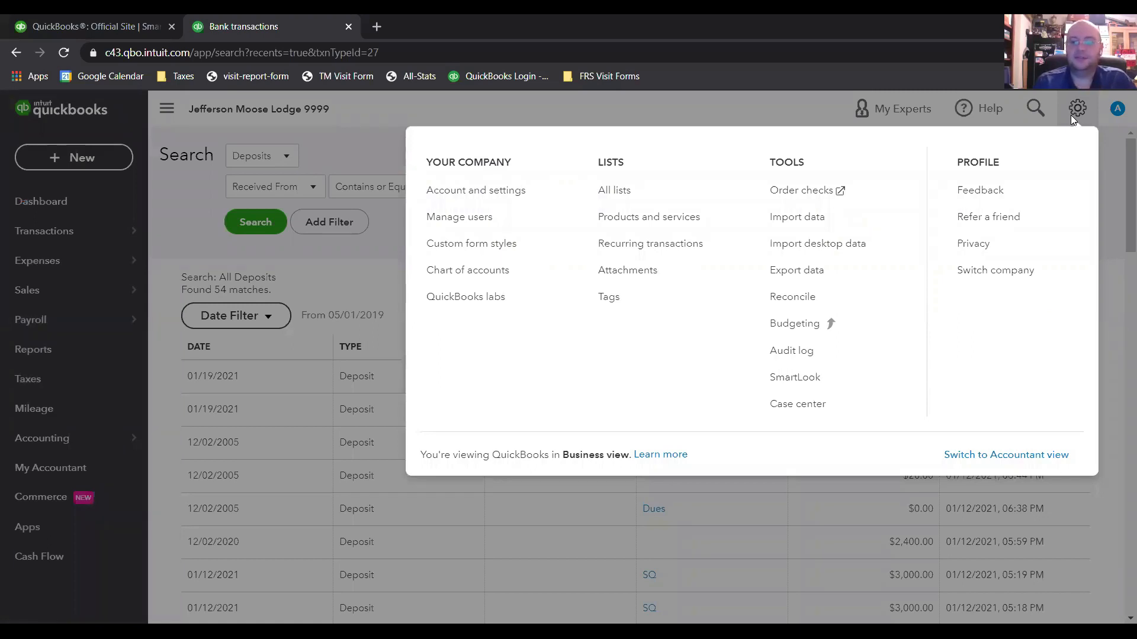
pyautogui.click(1112, 165)
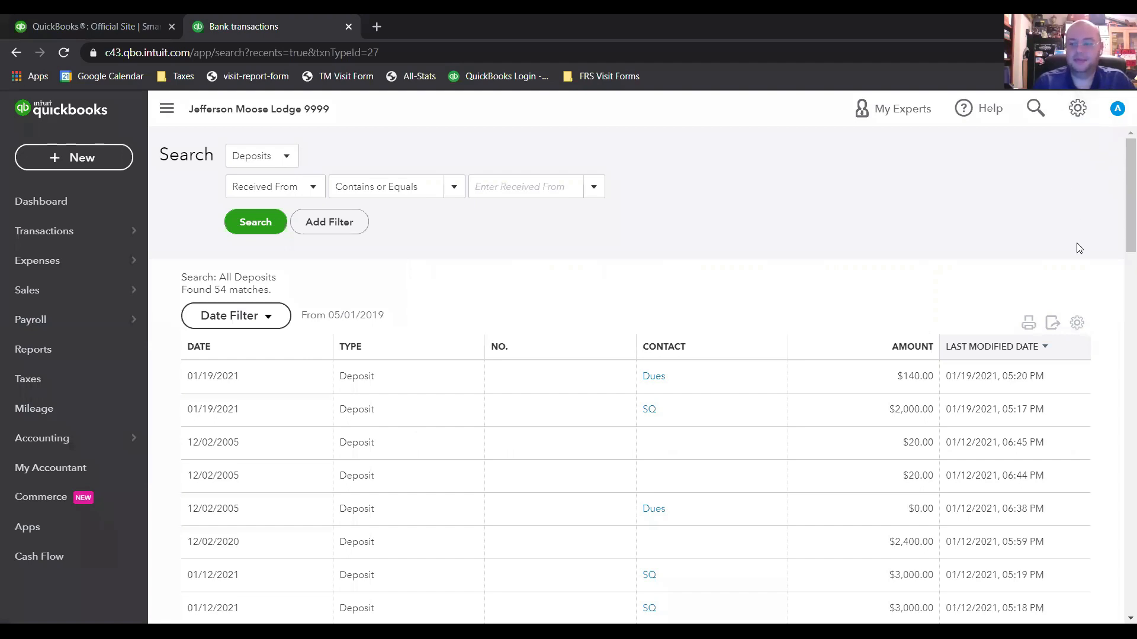
pyautogui.click(1077, 325)
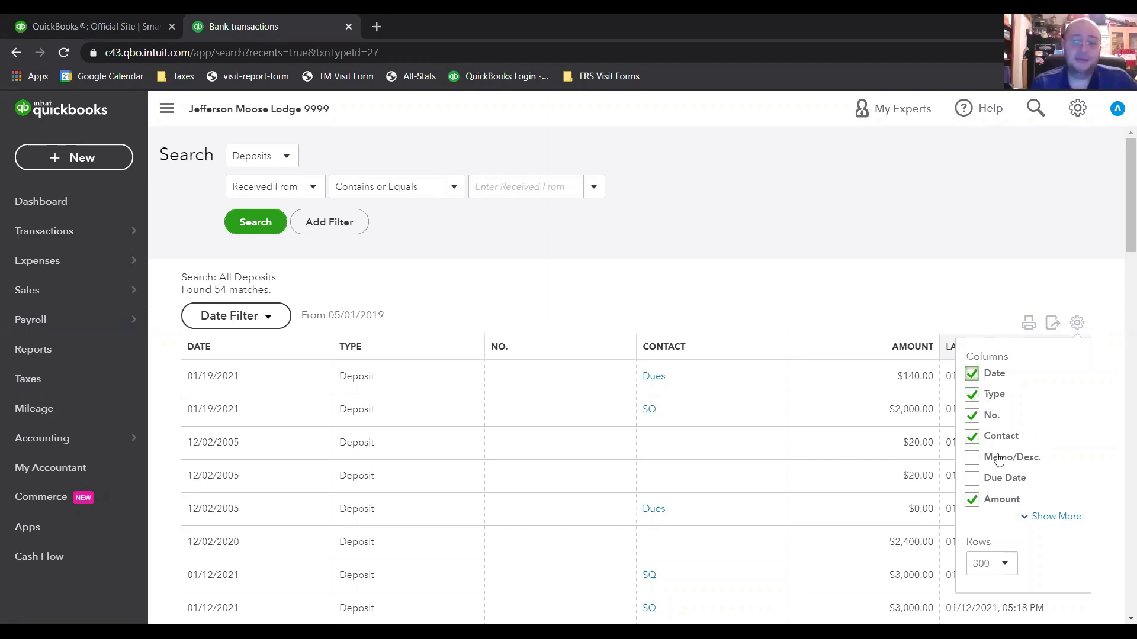
# - Keep the deposits table at 300 rows per page, then open the company settings gear menu
pyautogui.click(993, 541)
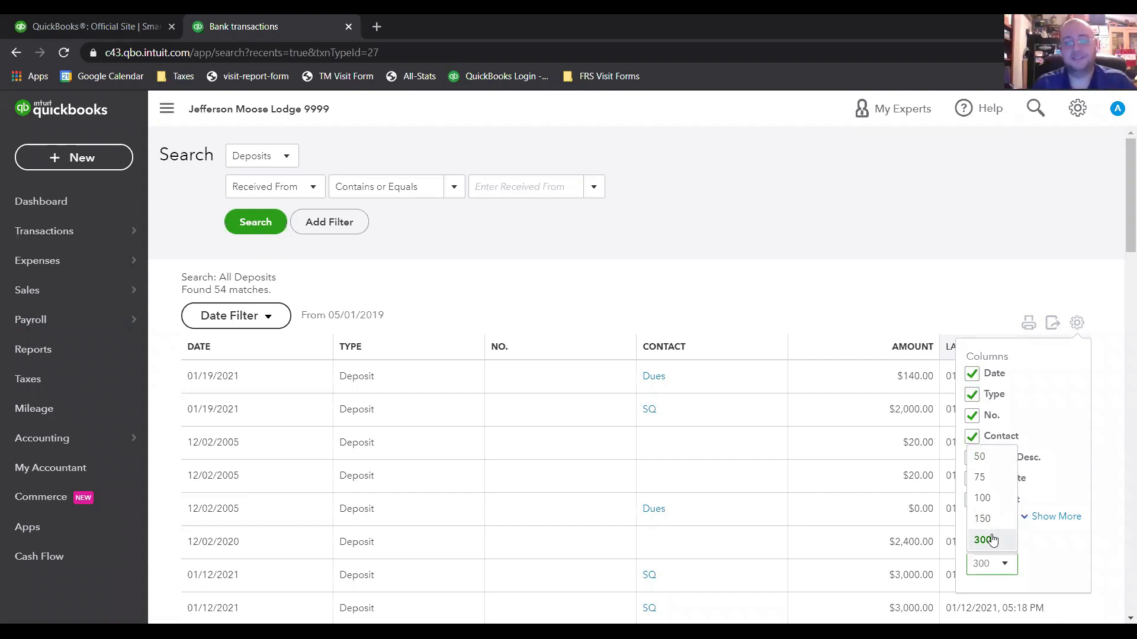
pyautogui.click(1036, 355)
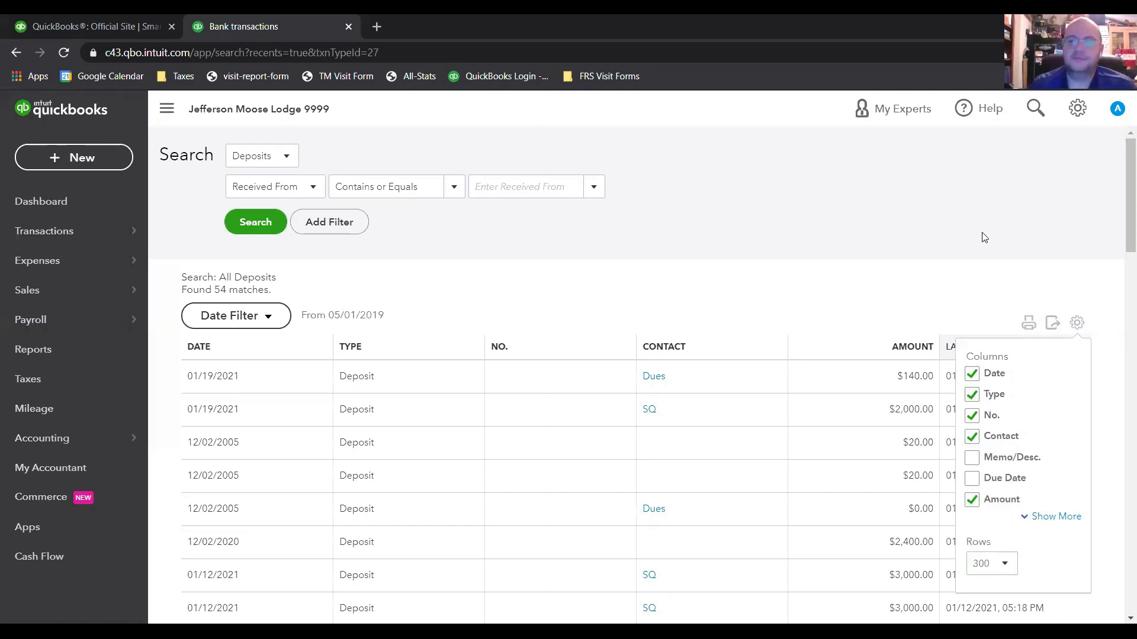
pyautogui.click(1053, 147)
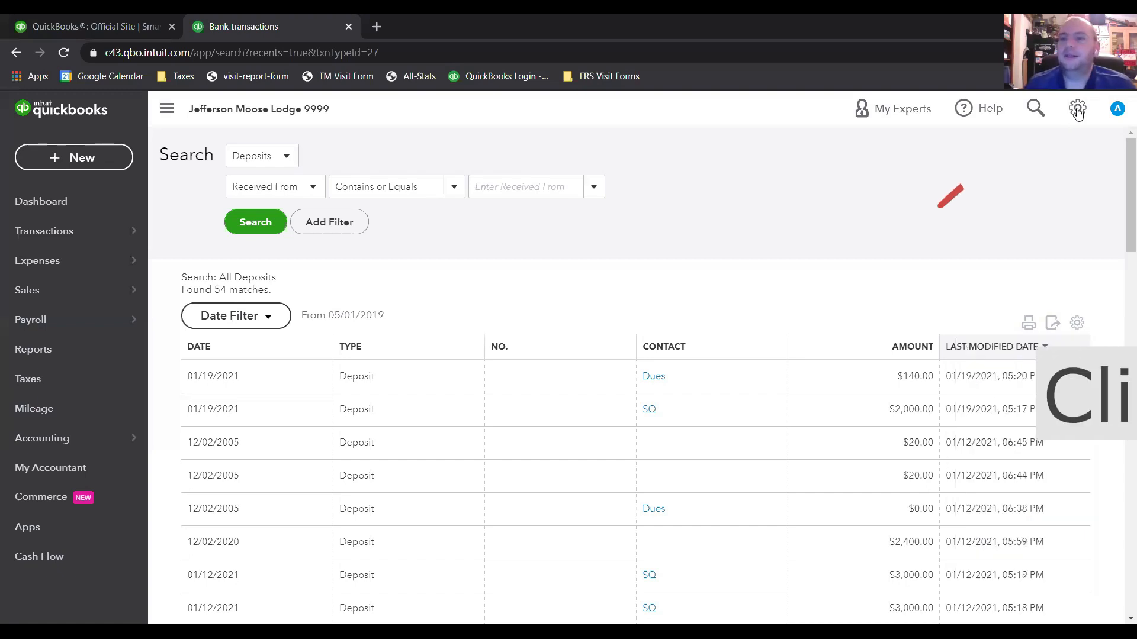
pyautogui.click(1076, 109)
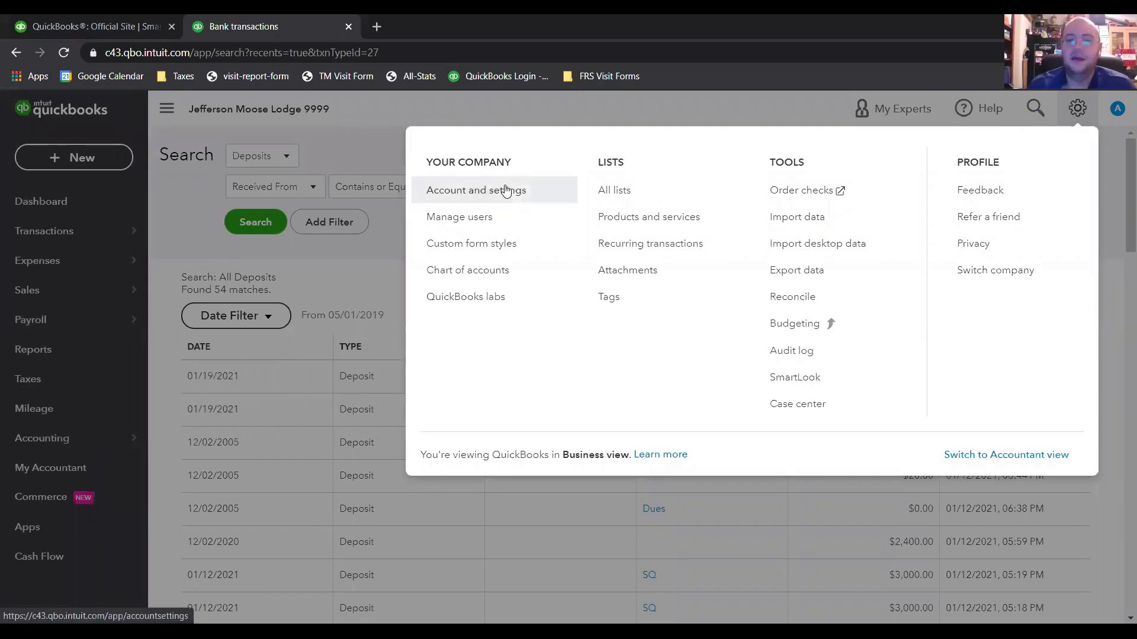
# - In Account and Settings, edit the company street address to 'PO Box' with a separate customer-facing address
pyautogui.click(505, 189)
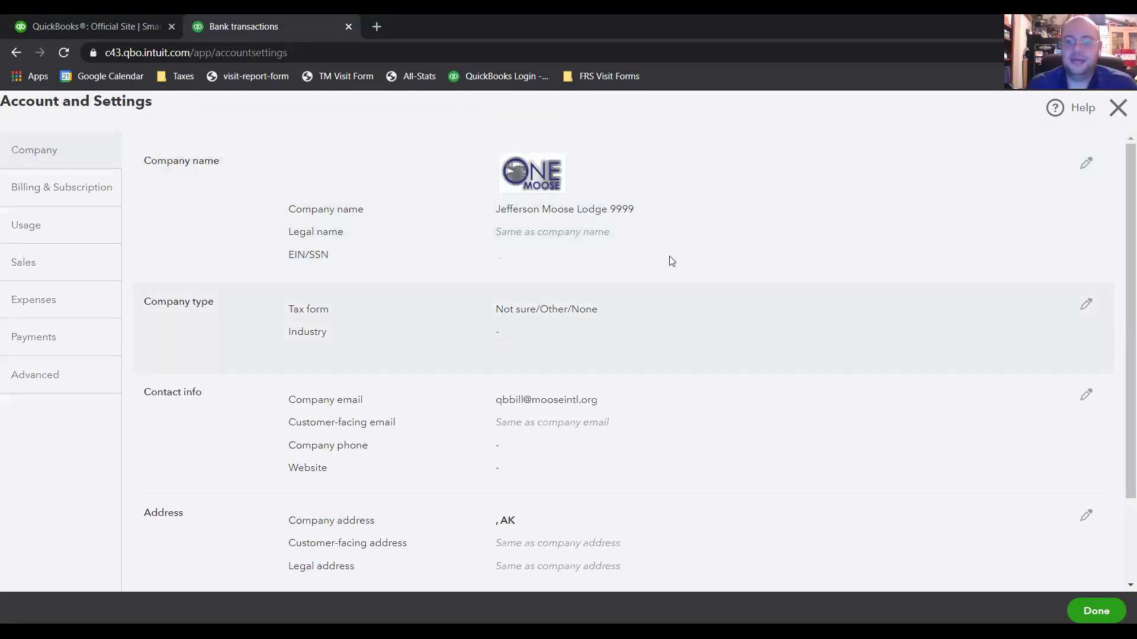
pyautogui.scroll(-2, 670, 263)
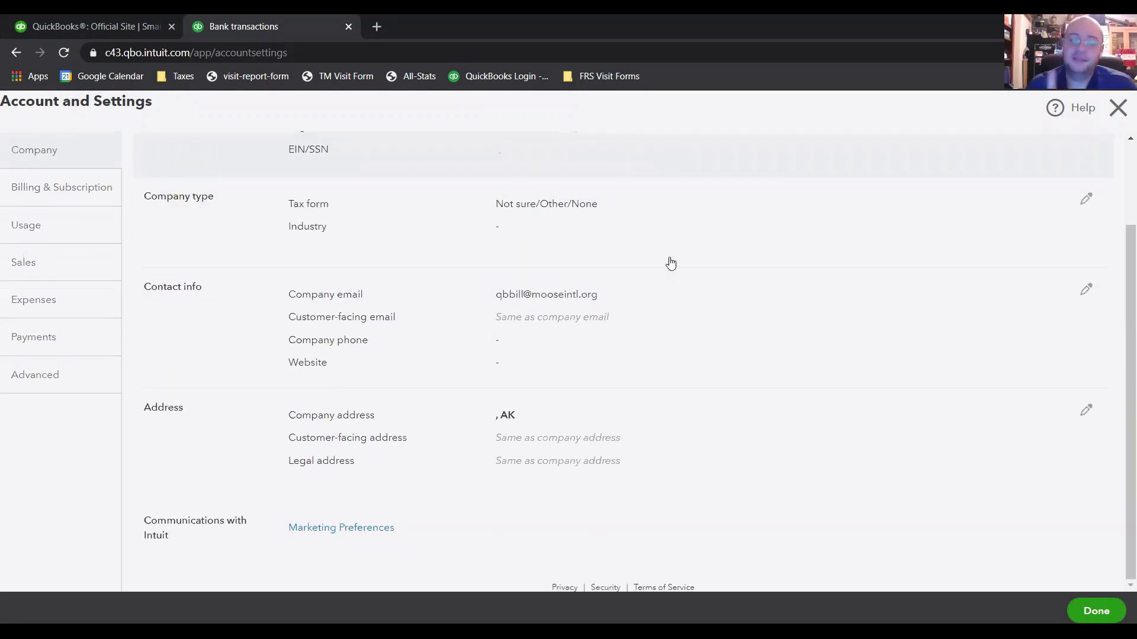
pyautogui.scroll(2, 670, 263)
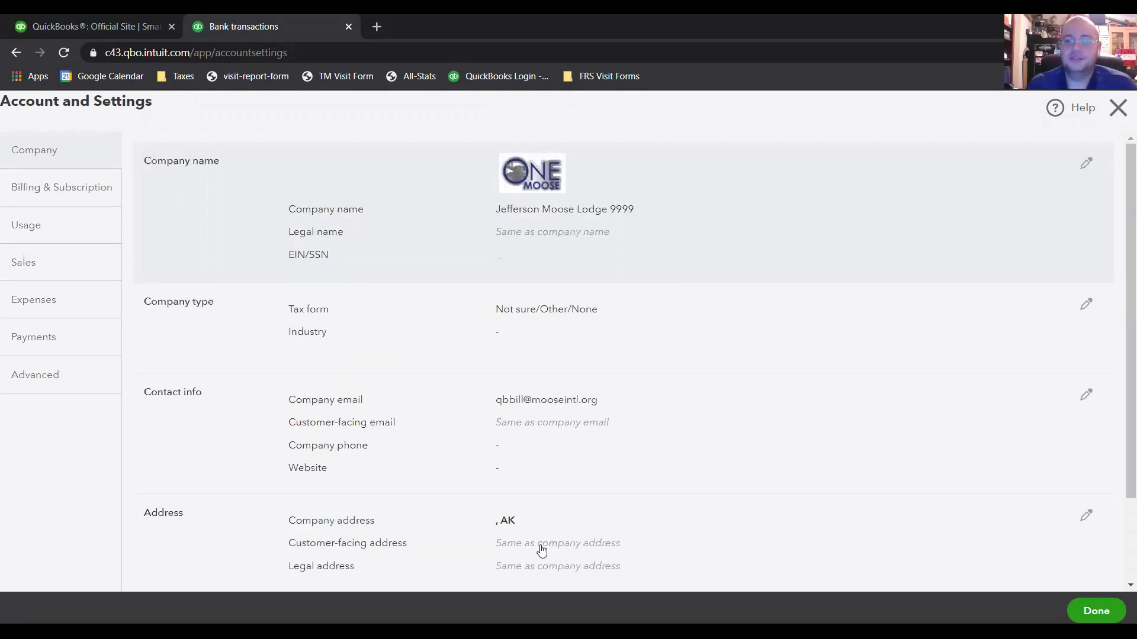
pyautogui.click(608, 501)
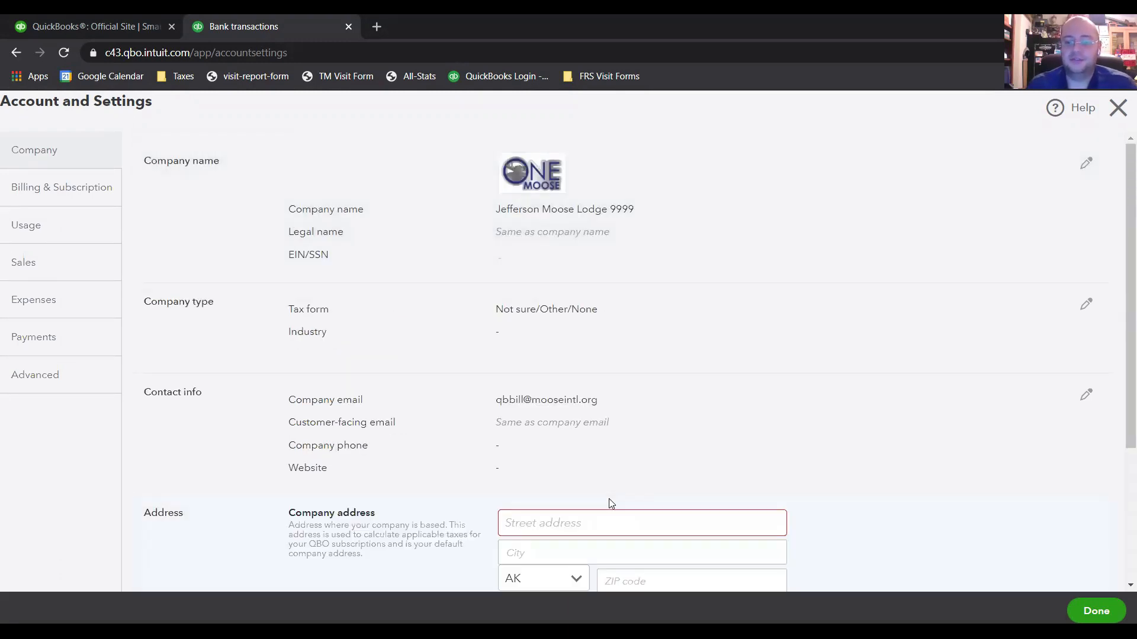
pyautogui.click(505, 480)
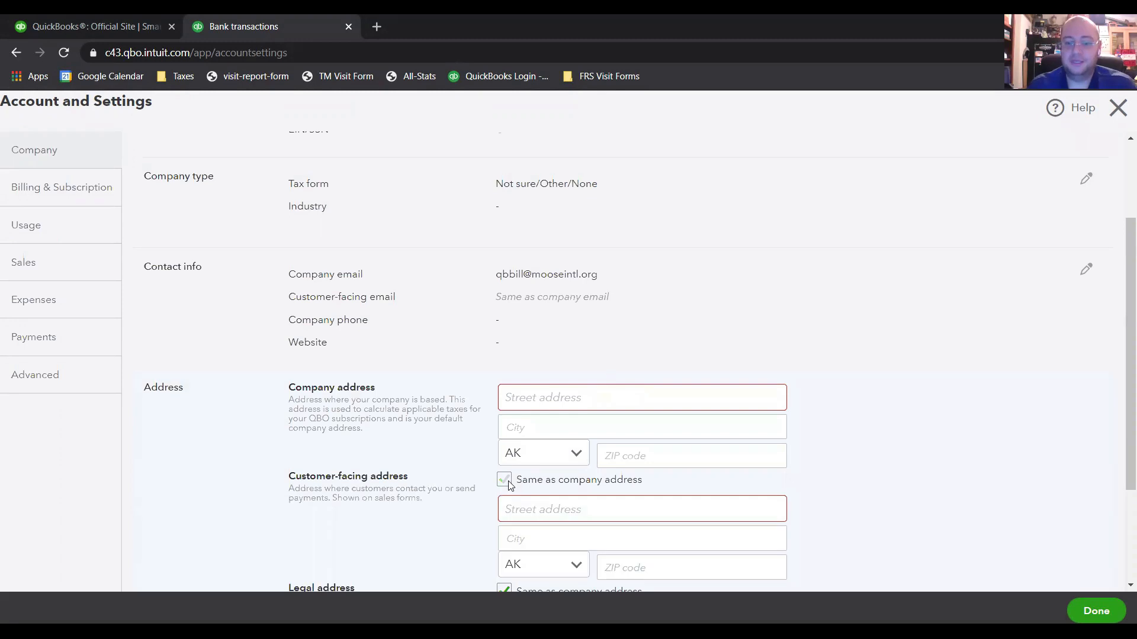
pyautogui.click(551, 402)
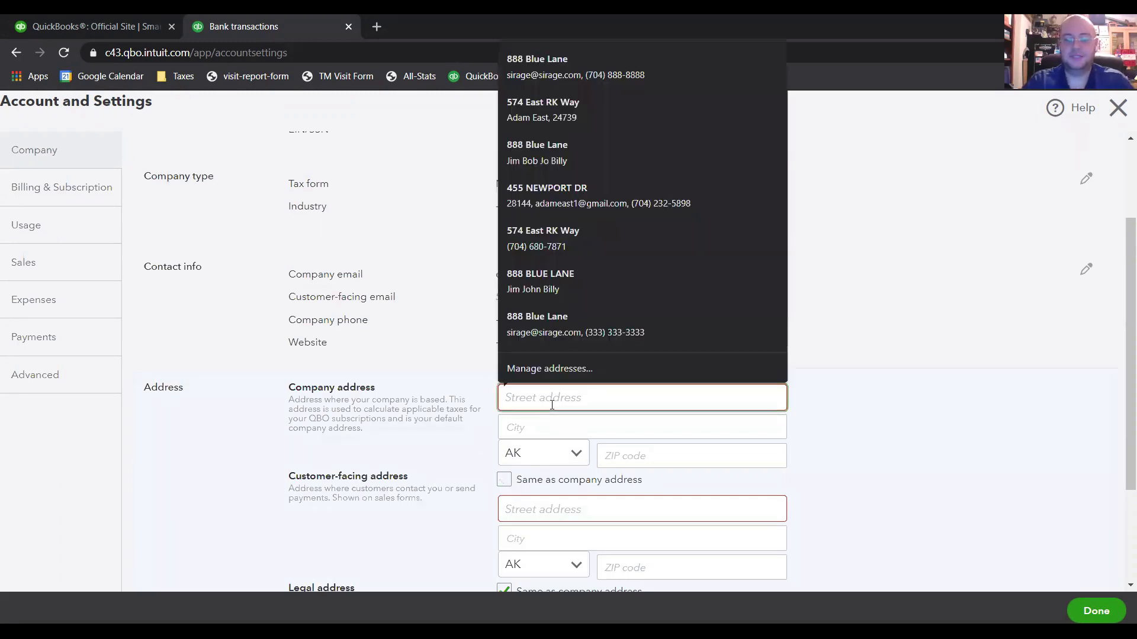
pyautogui.write('PO Box')
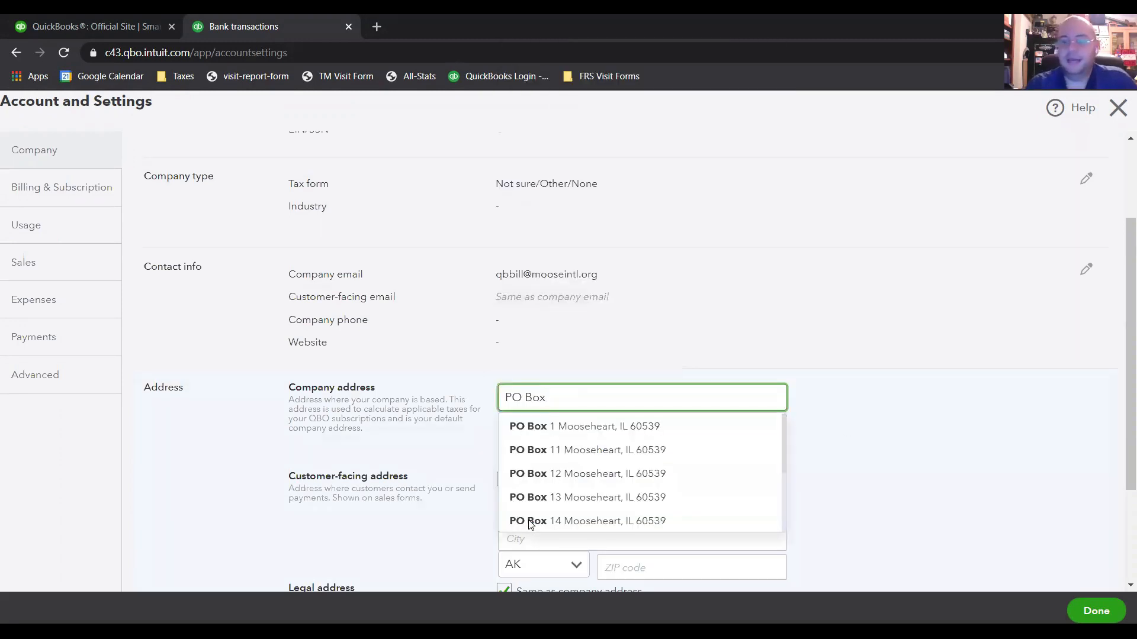
pyautogui.click(529, 521)
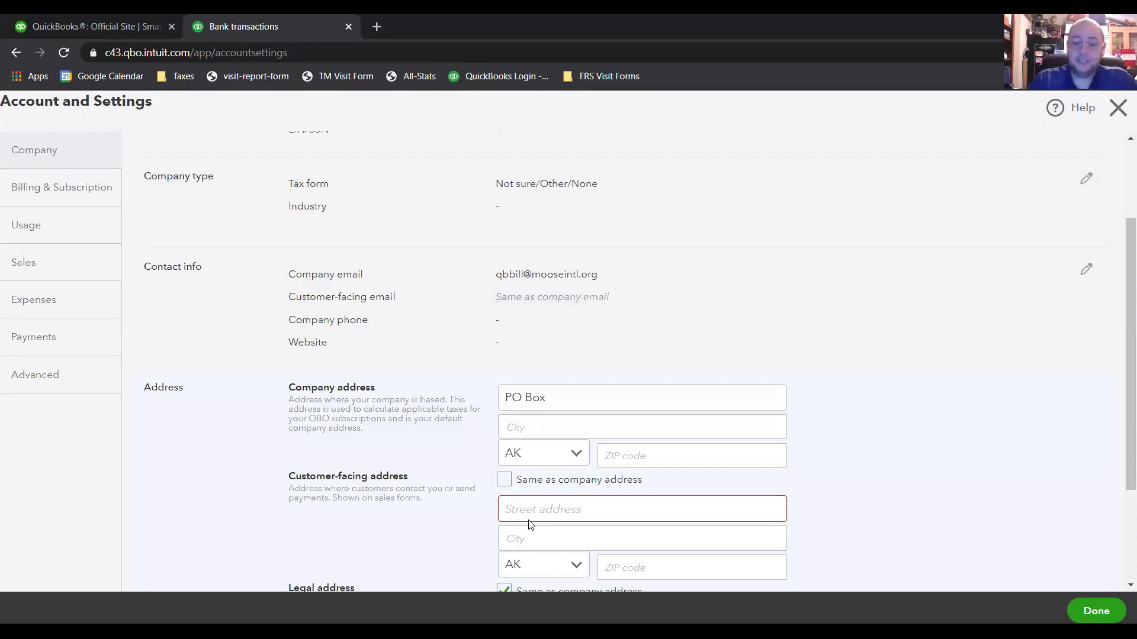
pyautogui.click(543, 508)
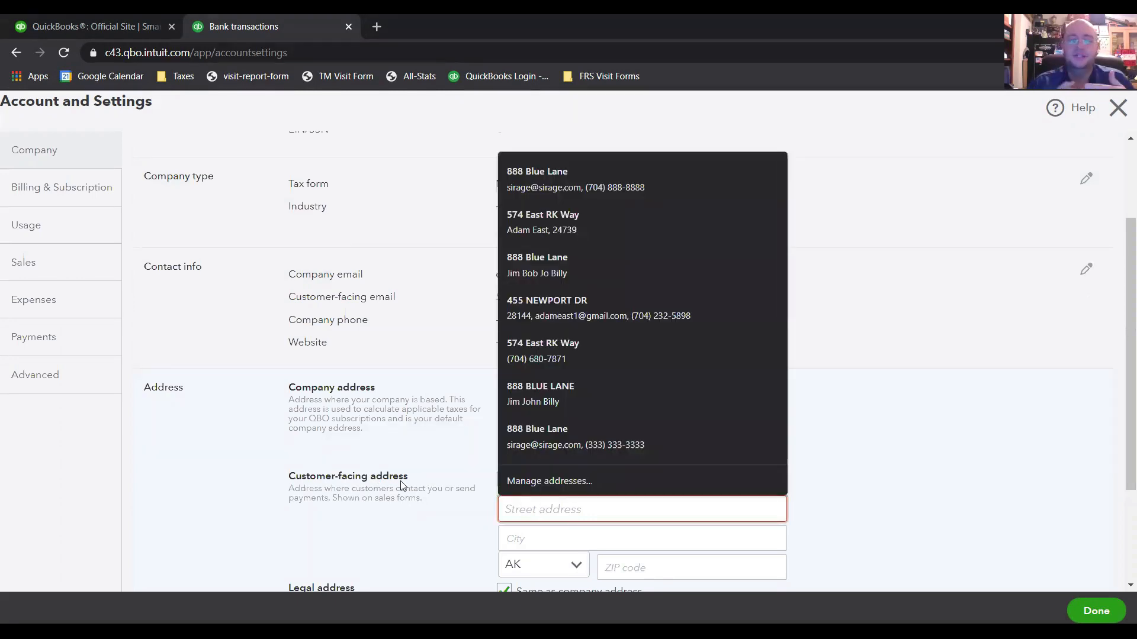
pyautogui.click(401, 486)
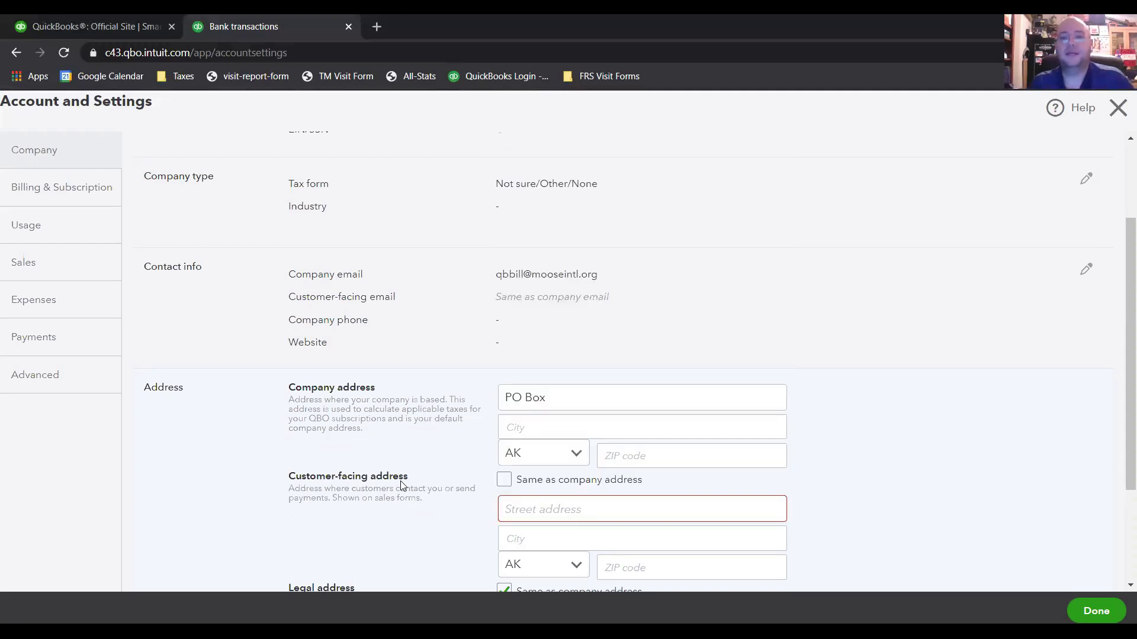
pyautogui.click(604, 508)
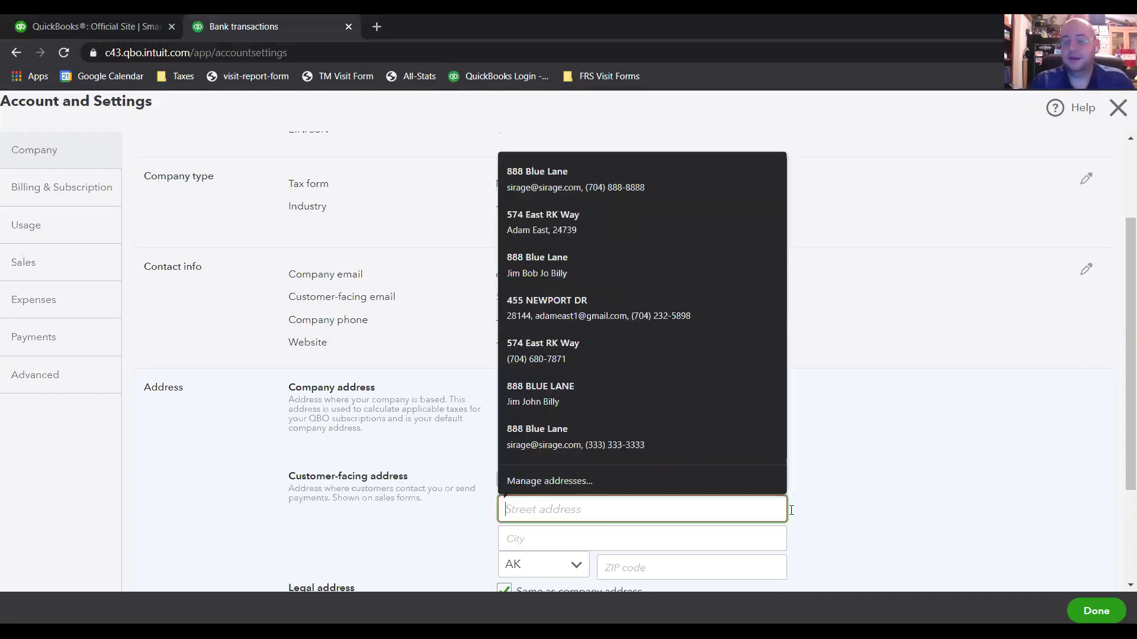
pyautogui.click(838, 507)
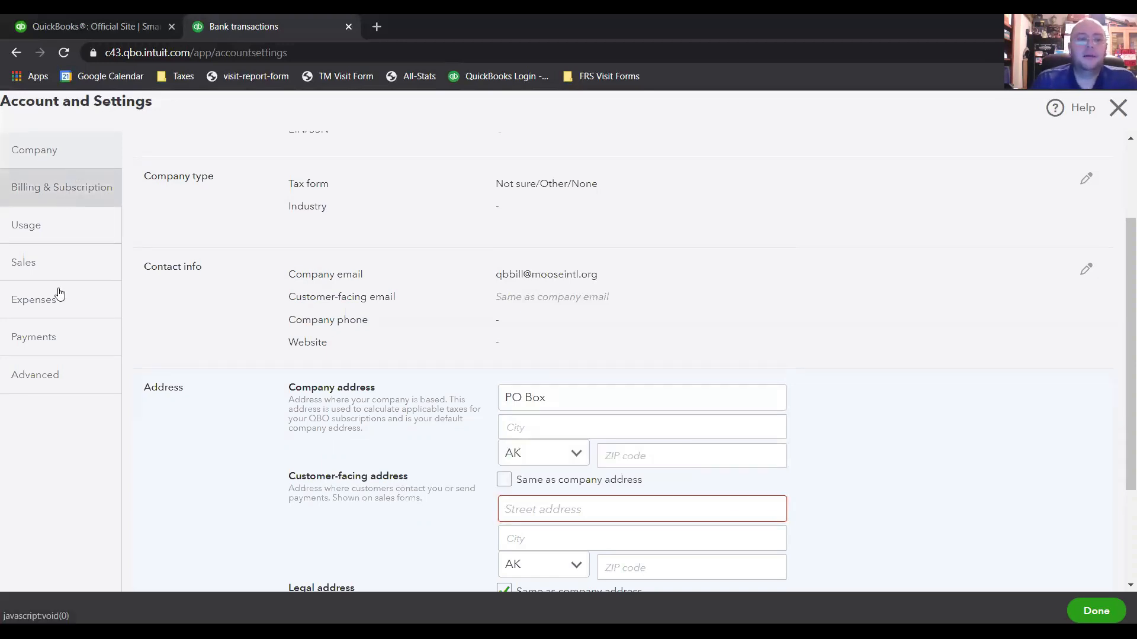
# - Leave the address edit unsaved by switching to Advanced, then close Account and Settings
pyautogui.click(41, 373)
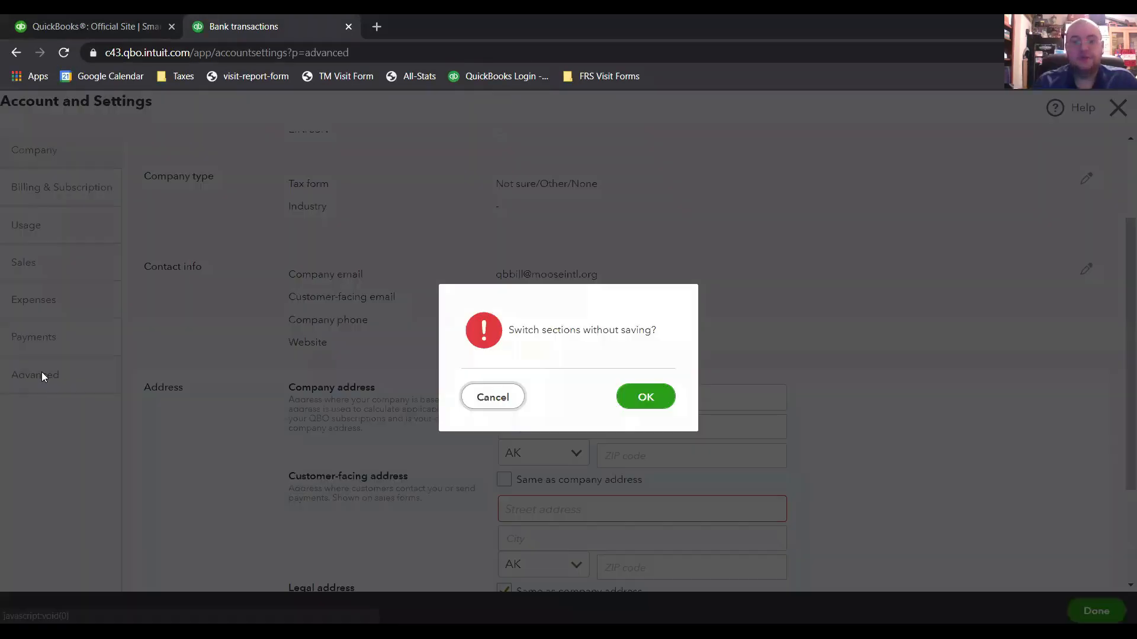
pyautogui.click(630, 408)
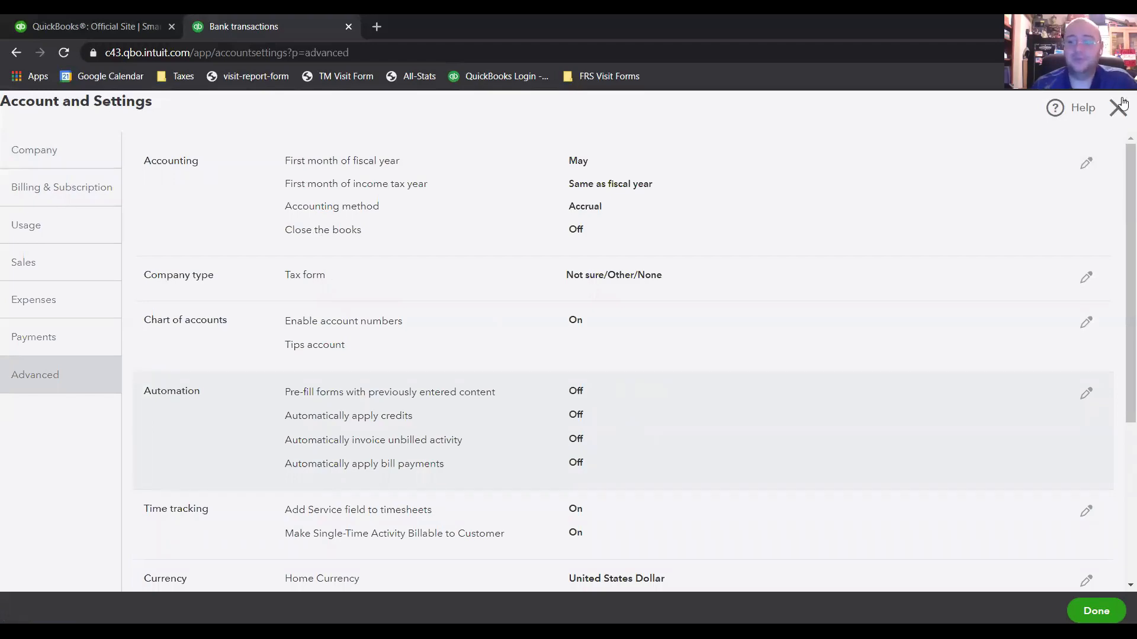
pyautogui.click(1118, 108)
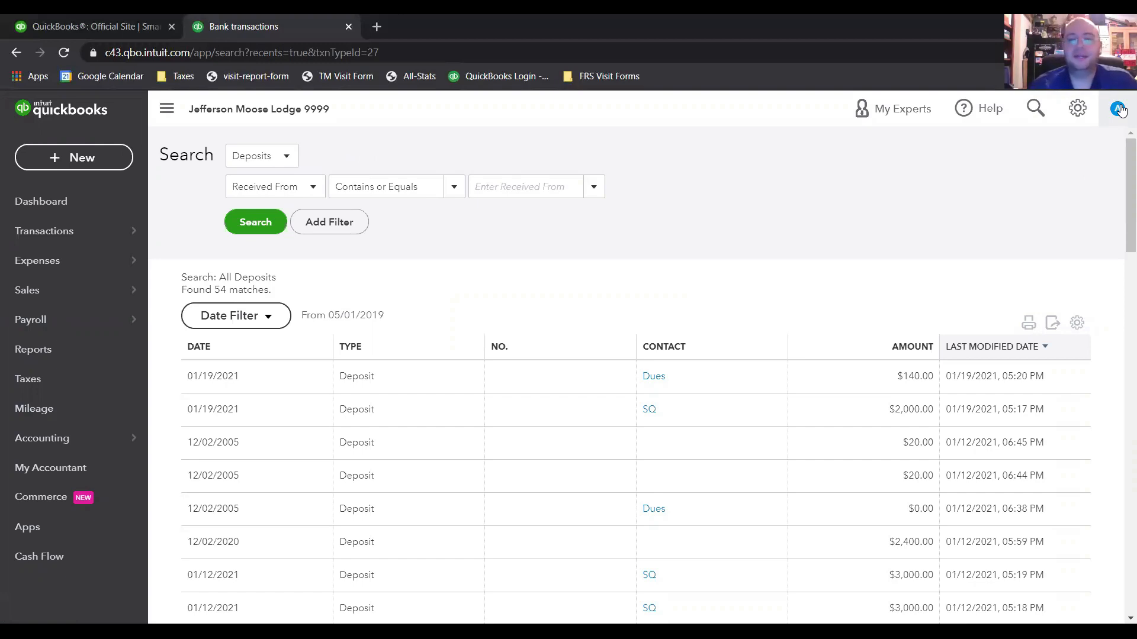
# - Open Manage users from the gear menu to see the Master admin and Admin users
pyautogui.click(1079, 108)
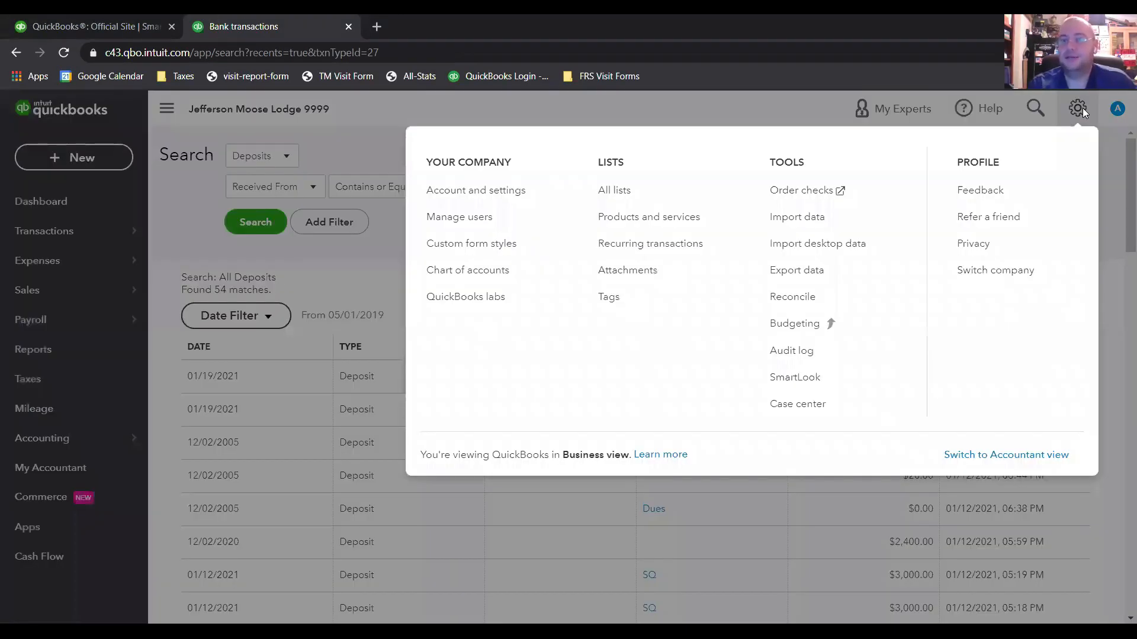
pyautogui.click(511, 225)
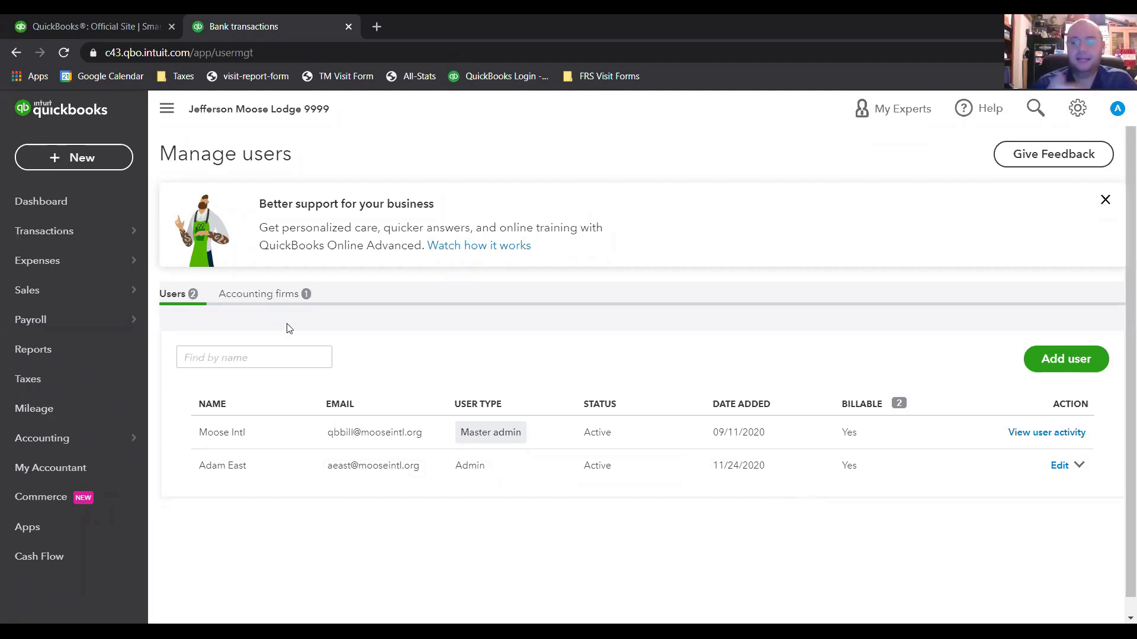
# - Begin adding a Company admin user and request the verification code by text message
pyautogui.click(1057, 363)
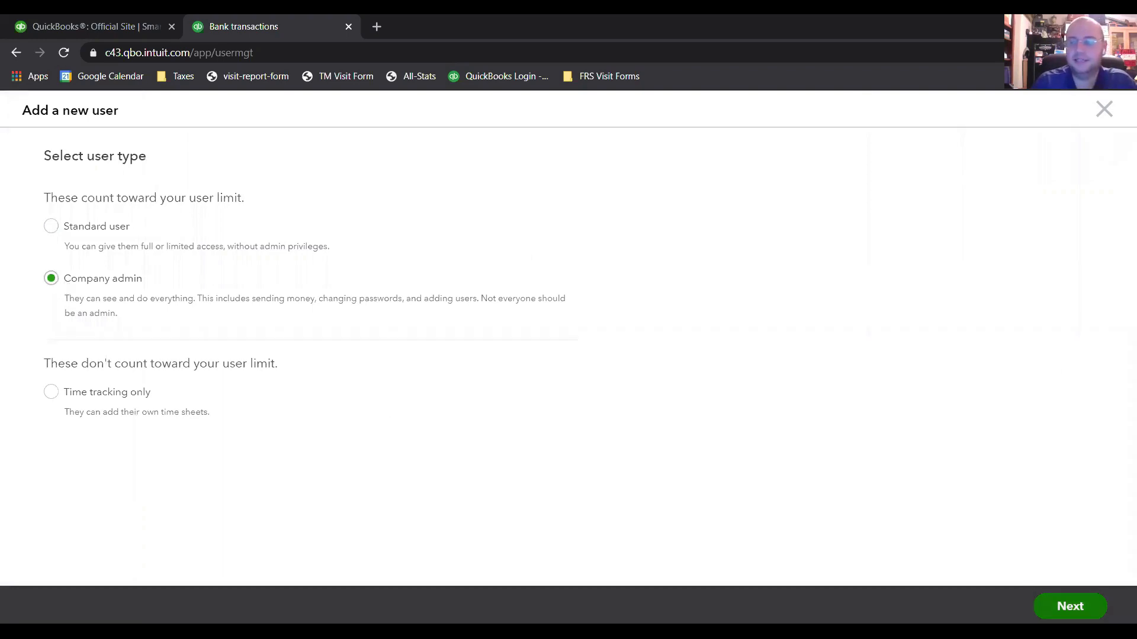
pyautogui.click(1070, 607)
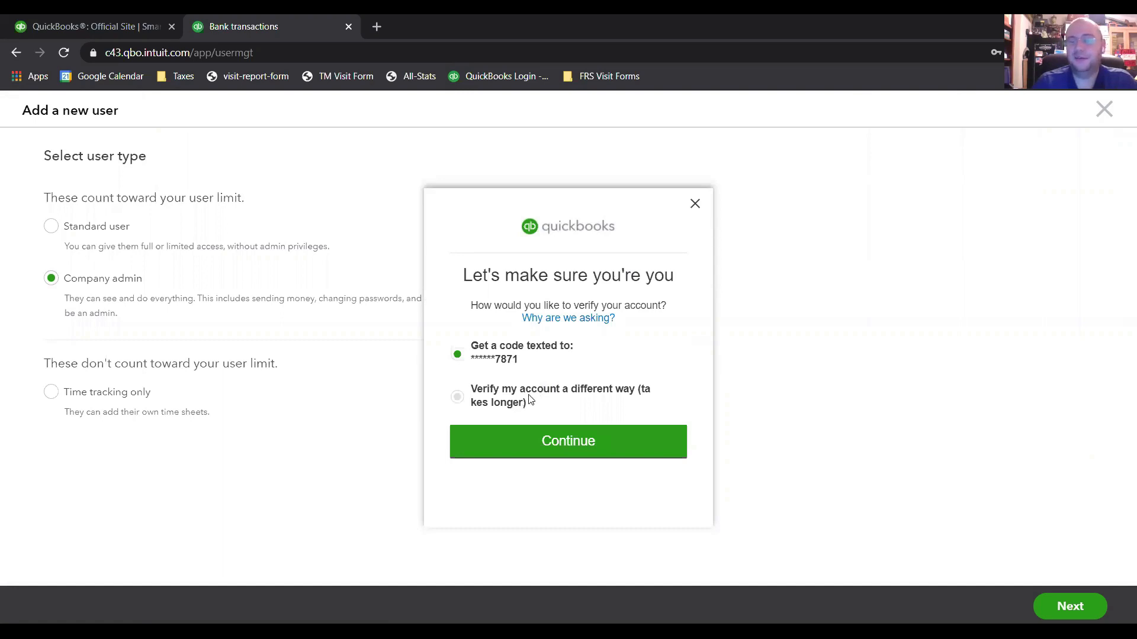
pyautogui.click(539, 445)
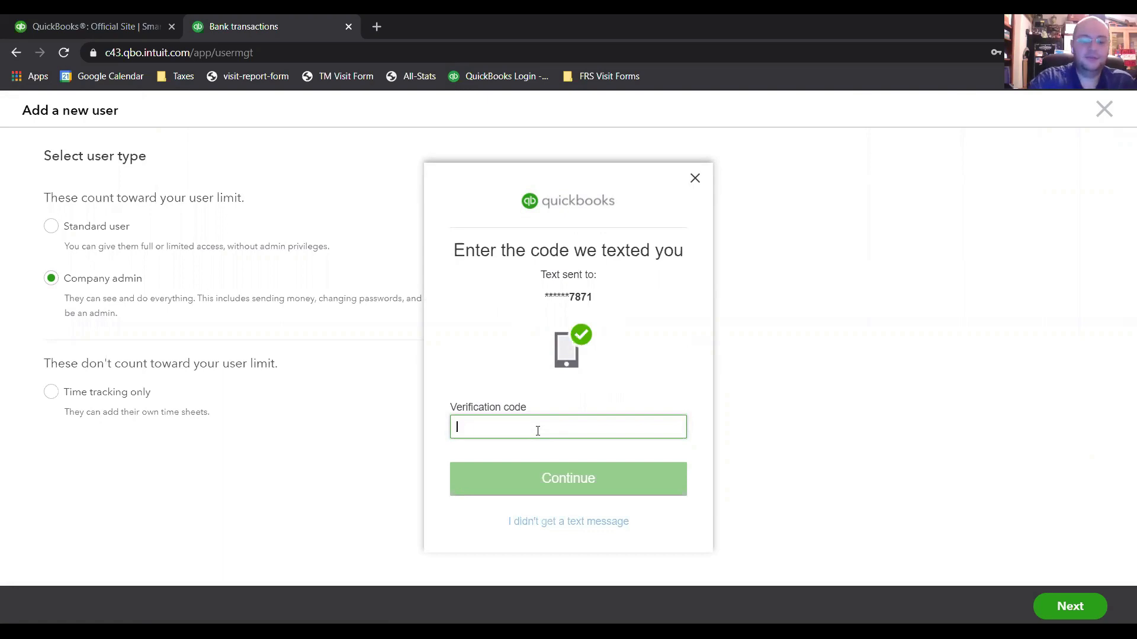
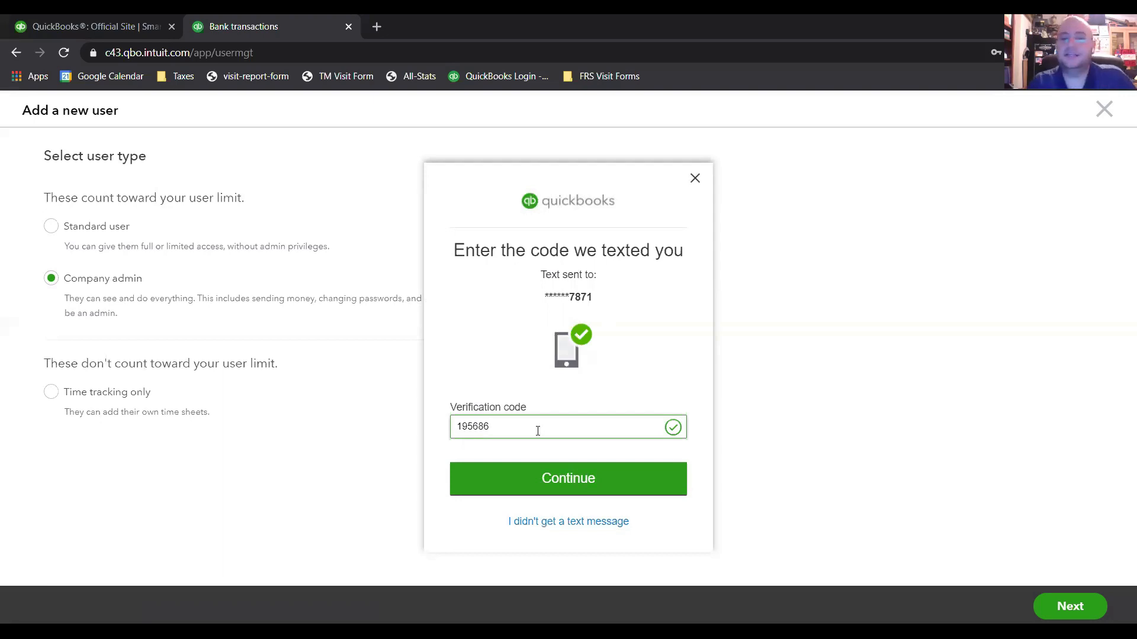
# - Submit the verification code and enter the new company admin's first name
pyautogui.click(537, 471)
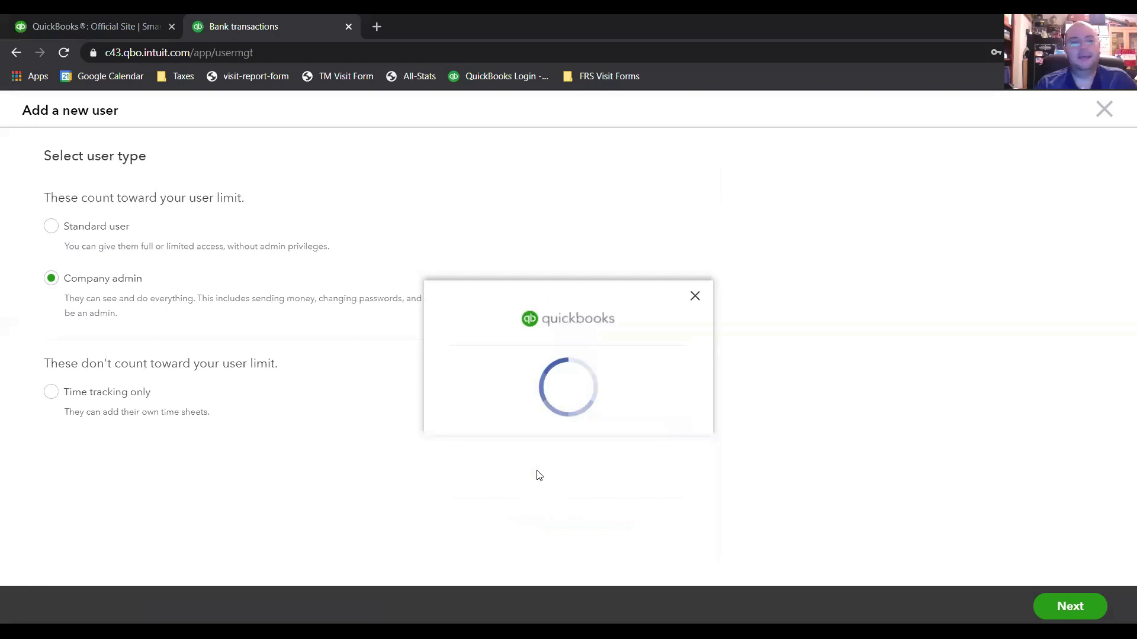
pyautogui.click(192, 234)
# - Add the admin's last name and e-mail address, then close the add-user form unsaved
pyautogui.press('Tab')
pyautogui.press('Tab')
pyautogui.press('Tab')
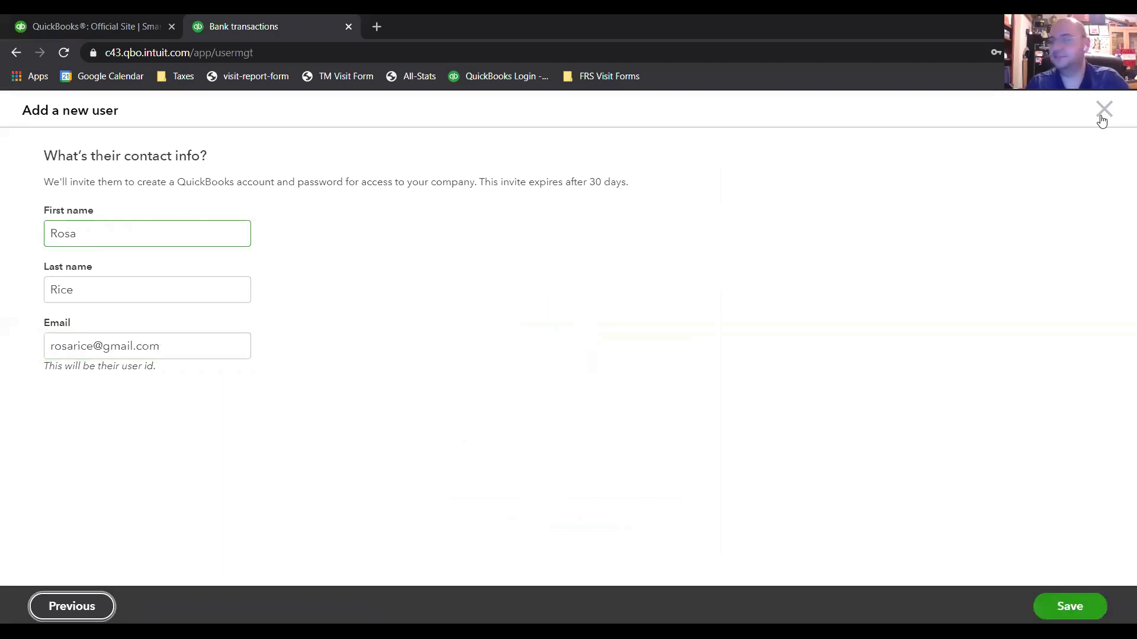
pyautogui.click(1102, 119)
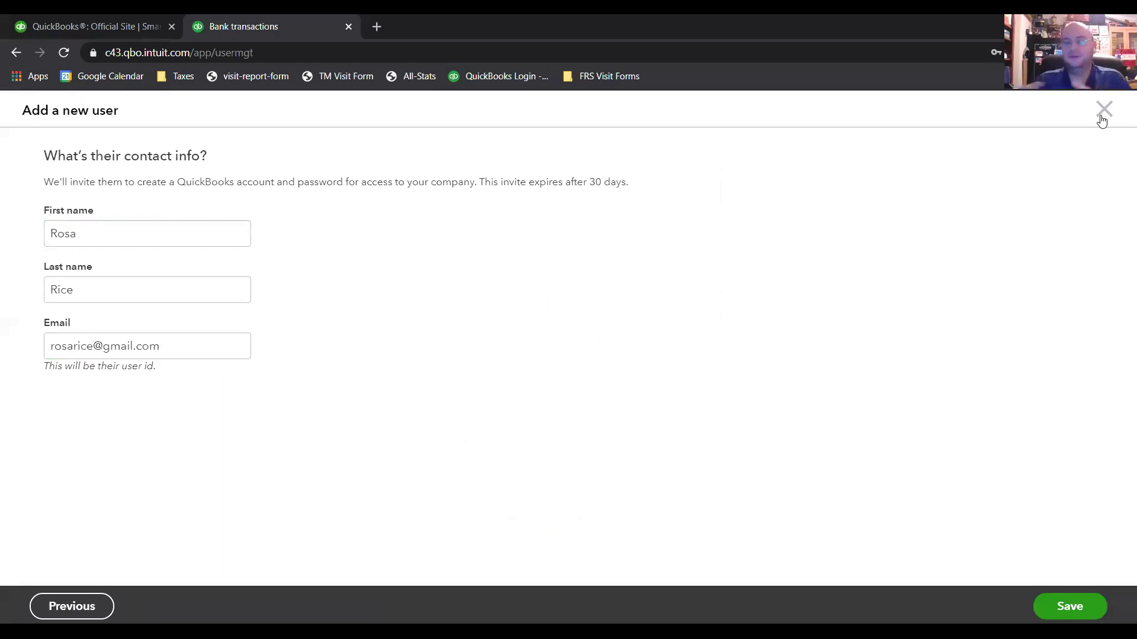
pyautogui.click(1102, 119)
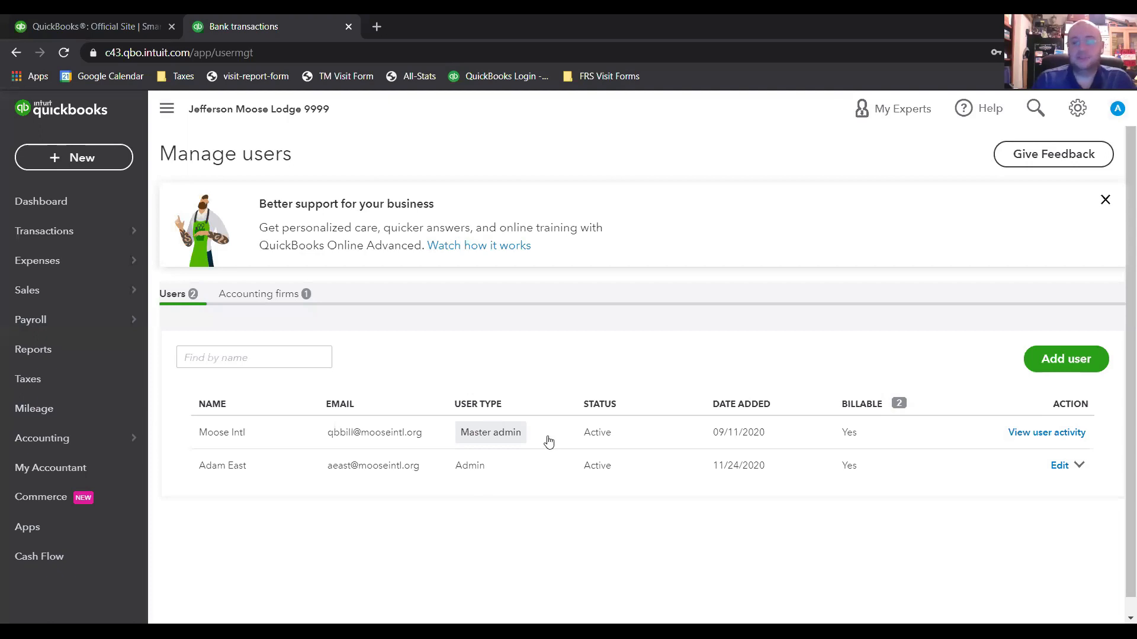
# - Switch between the Users and Accounting firms lists, ending on Accounting firms
pyautogui.click(287, 304)
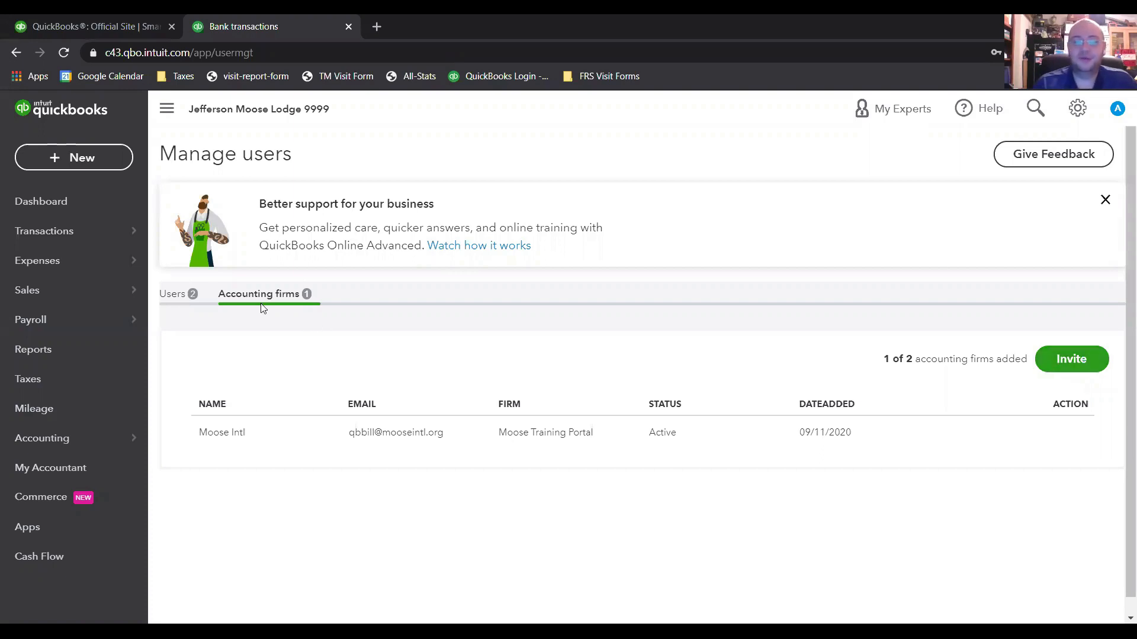
pyautogui.click(199, 293)
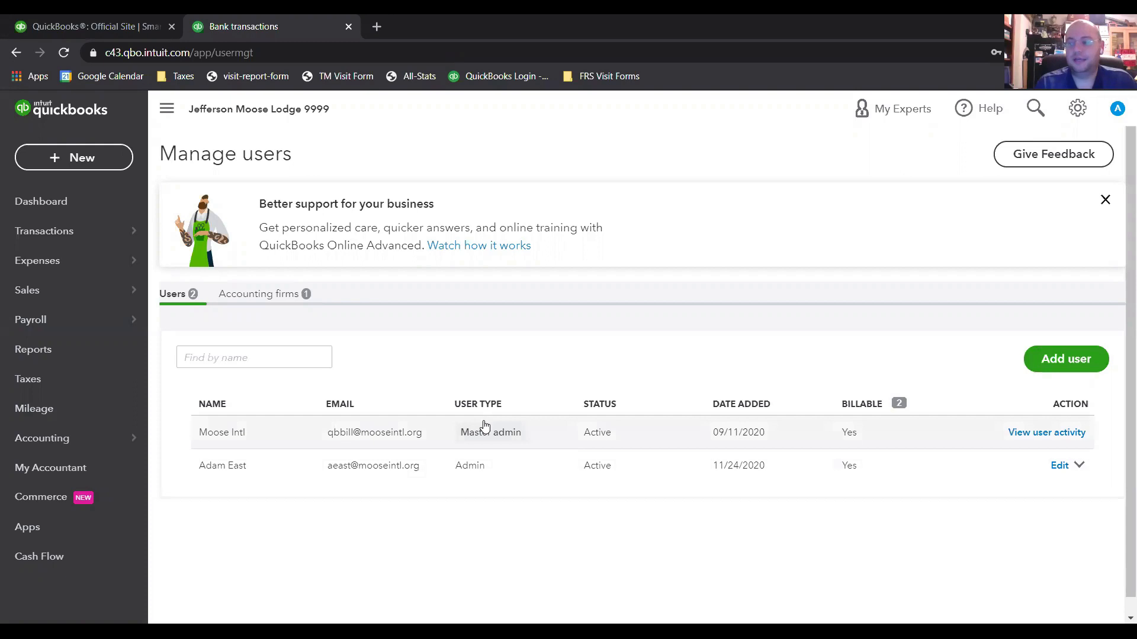
pyautogui.click(256, 295)
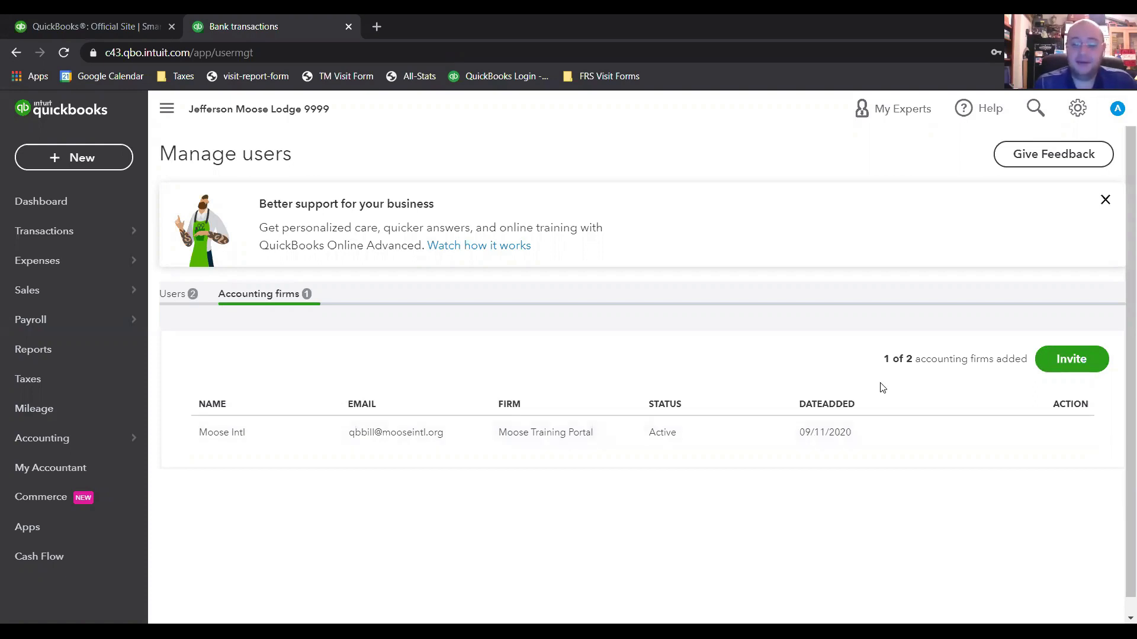
# - Open the invite form for a new accounting firm and focus its contact fields
pyautogui.click(1080, 367)
pyautogui.click(218, 374)
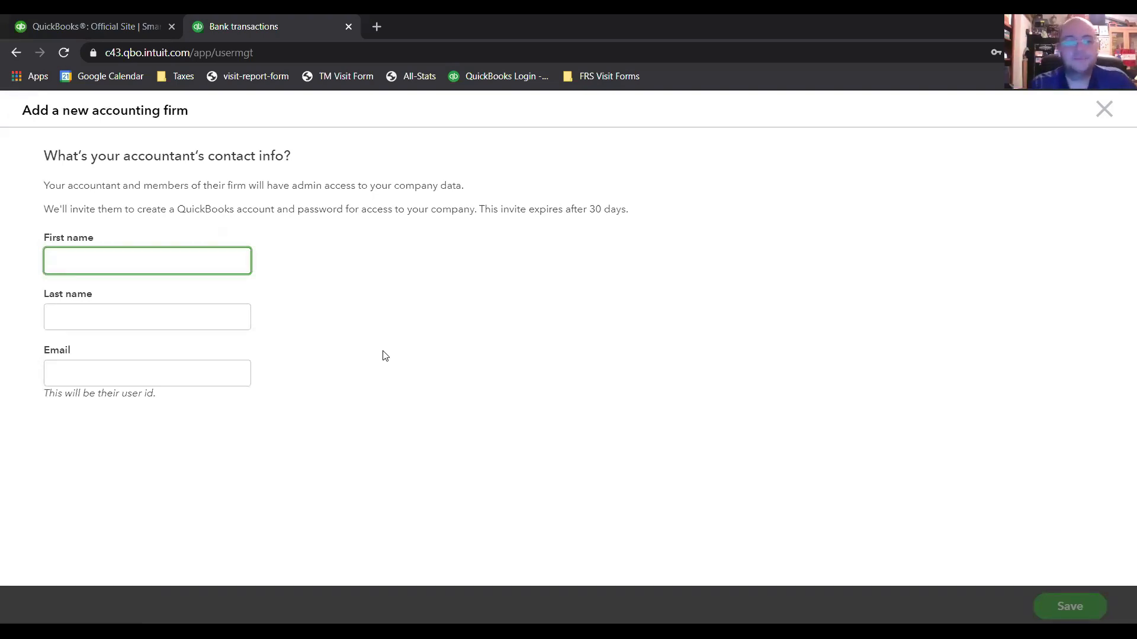
pyautogui.click(108, 256)
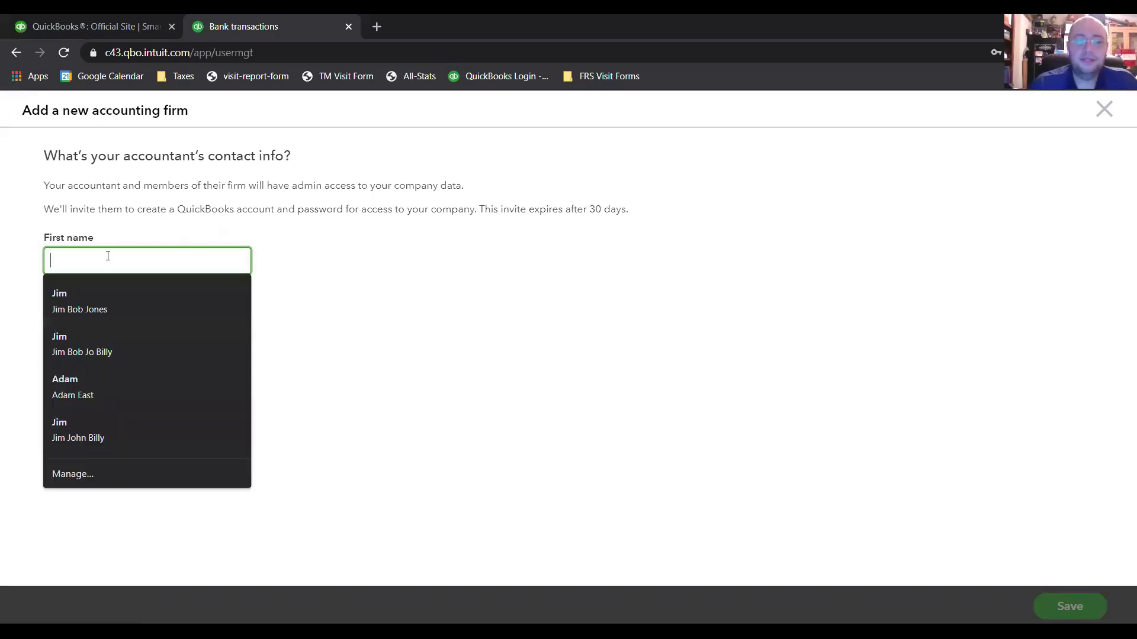
# - Enter the accountant's e-mail address, then close the accounting-firm invite without sending it
pyautogui.click(416, 274)
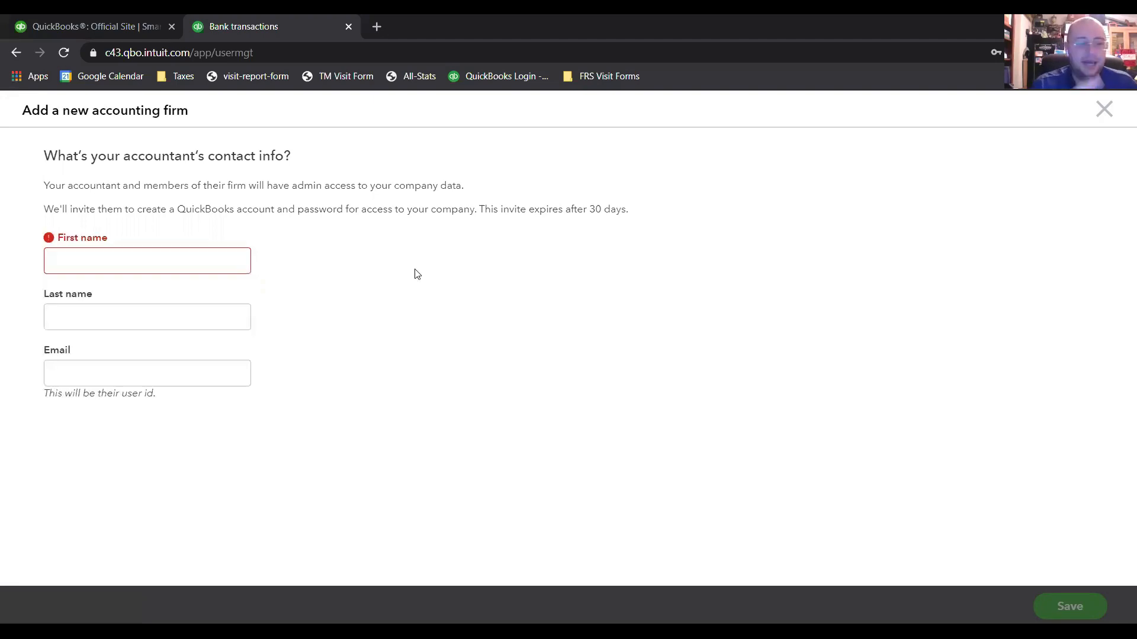
pyautogui.click(214, 375)
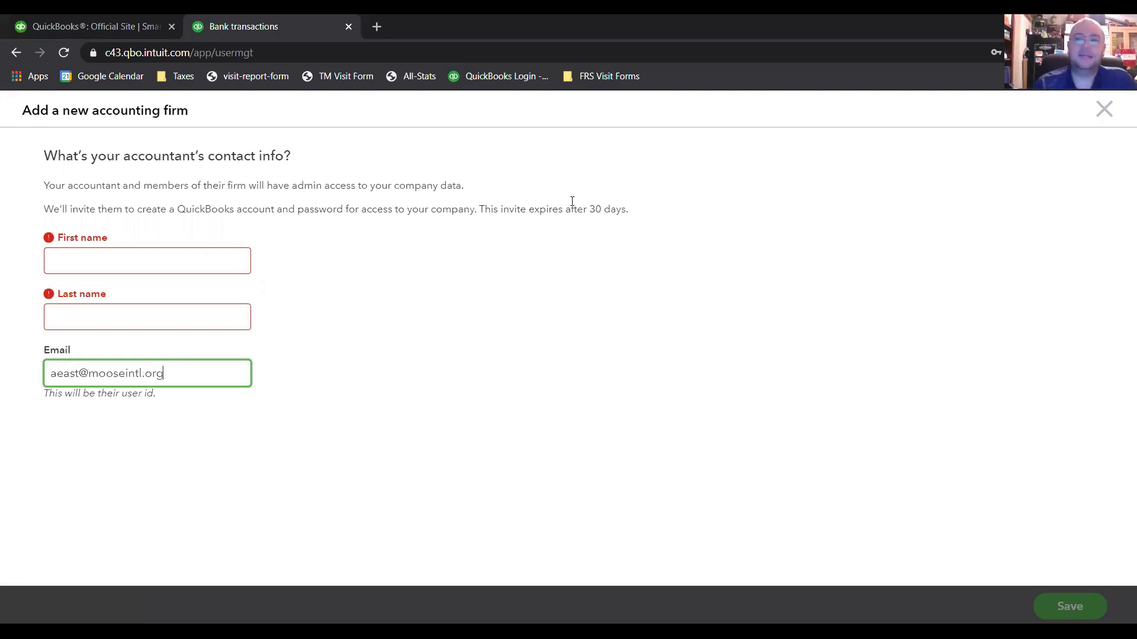
pyautogui.click(1103, 111)
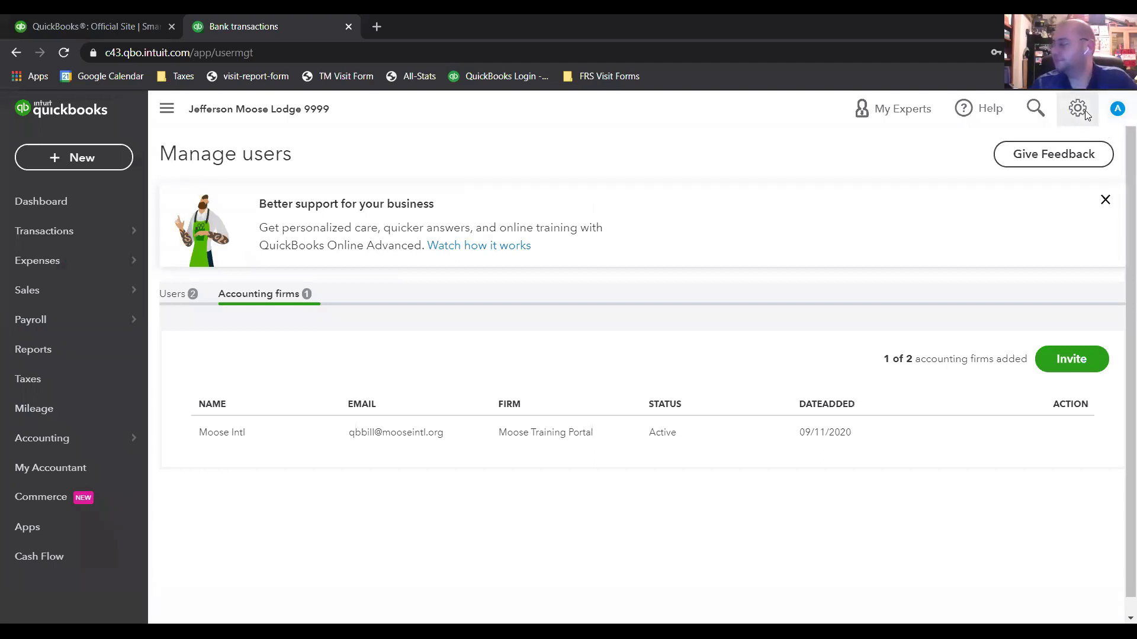
pyautogui.click(1079, 109)
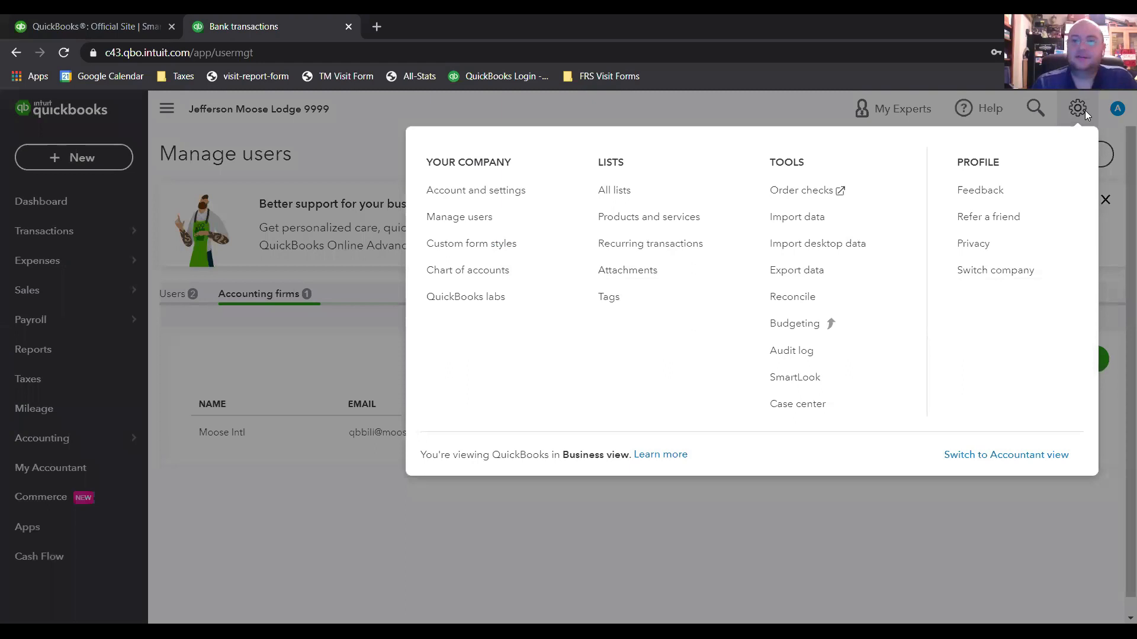
# - Go to the Chart of Accounts and set its account table to 300 rows per page
pyautogui.click(478, 273)
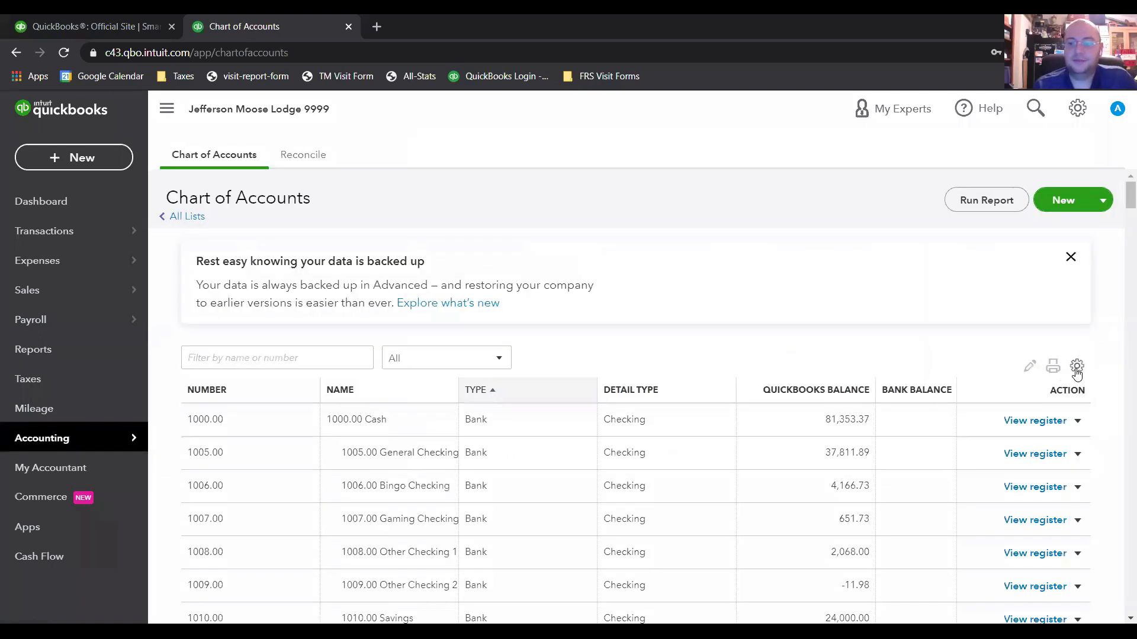
pyautogui.click(1077, 368)
pyautogui.click(997, 597)
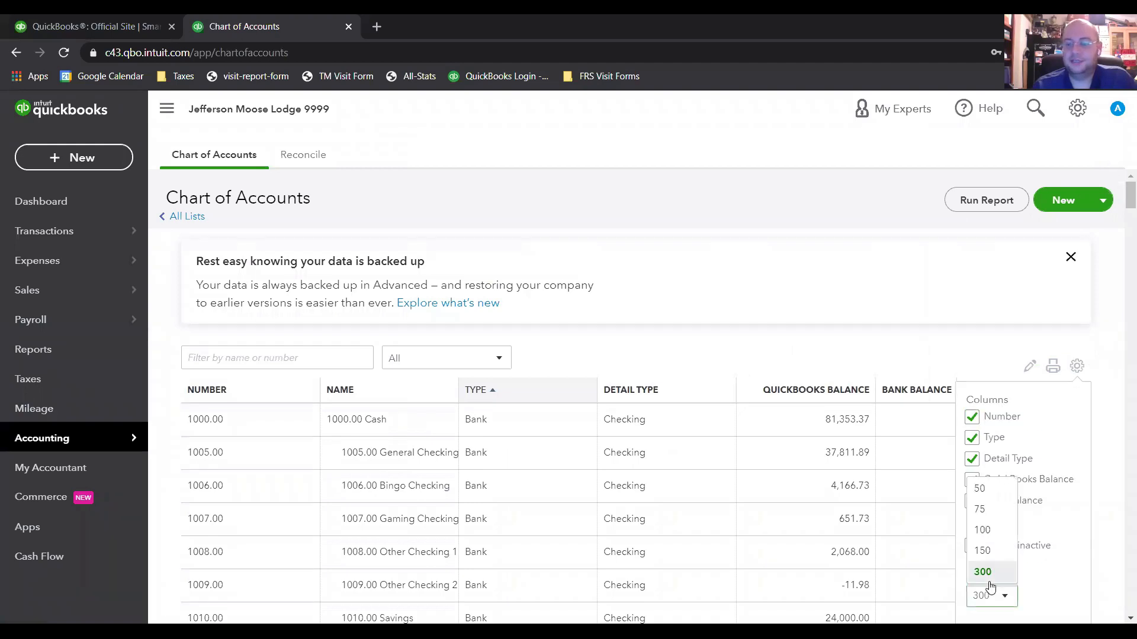
pyautogui.click(989, 571)
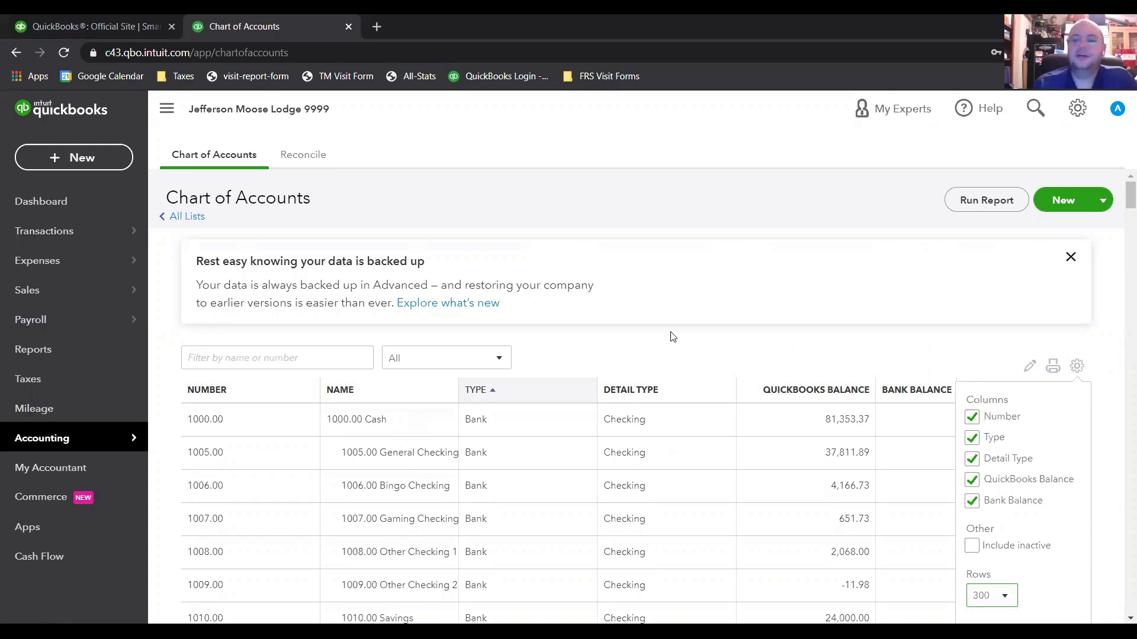
pyautogui.press('Down')
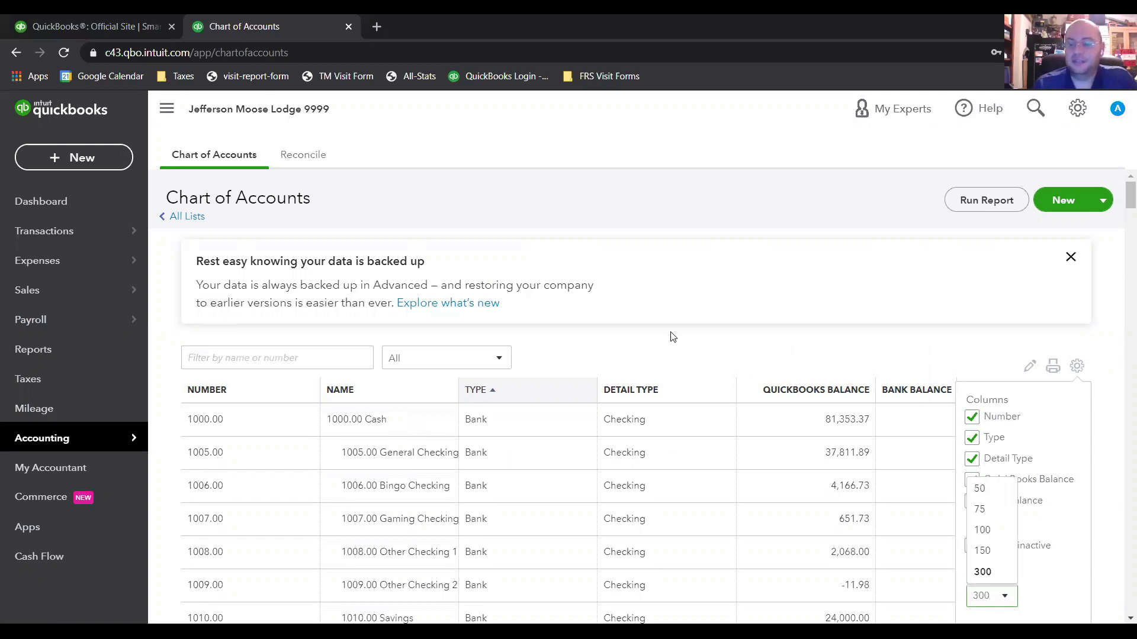
pyautogui.press('Down')
pyautogui.press('Return')
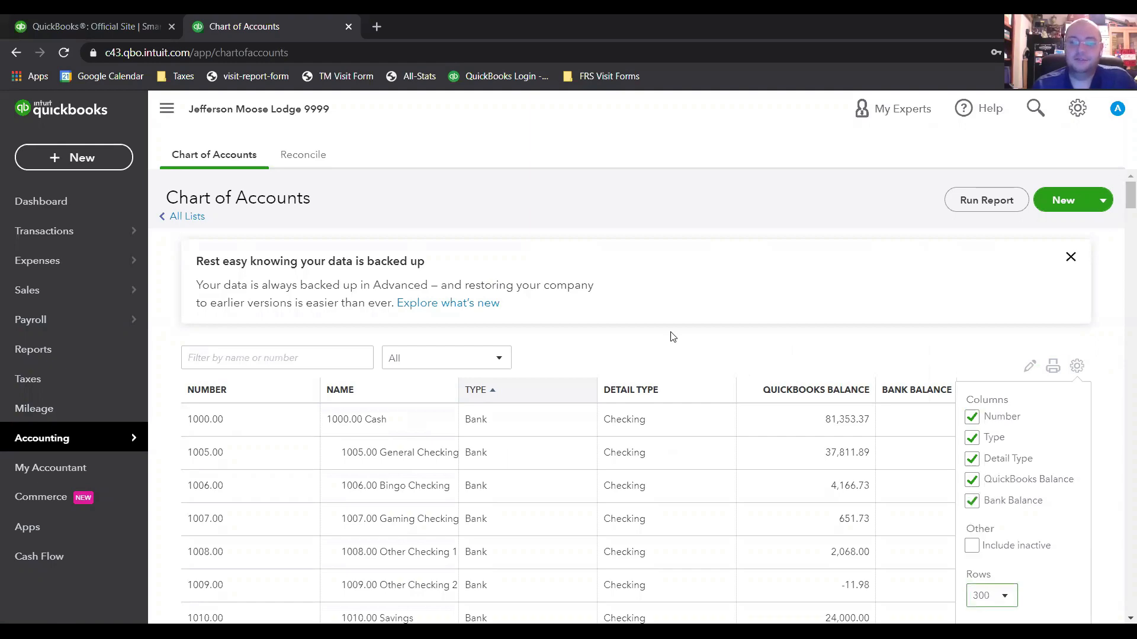
pyautogui.scroll(-2, 672, 337)
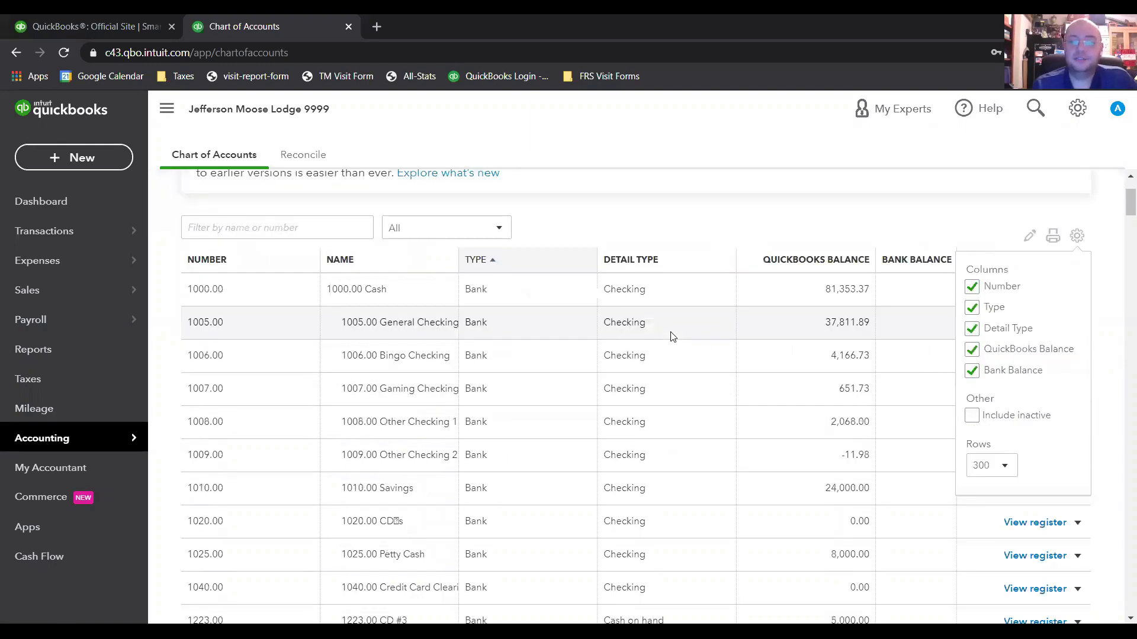
pyautogui.scroll(-5, 672, 336)
pyautogui.scroll(-6, 672, 332)
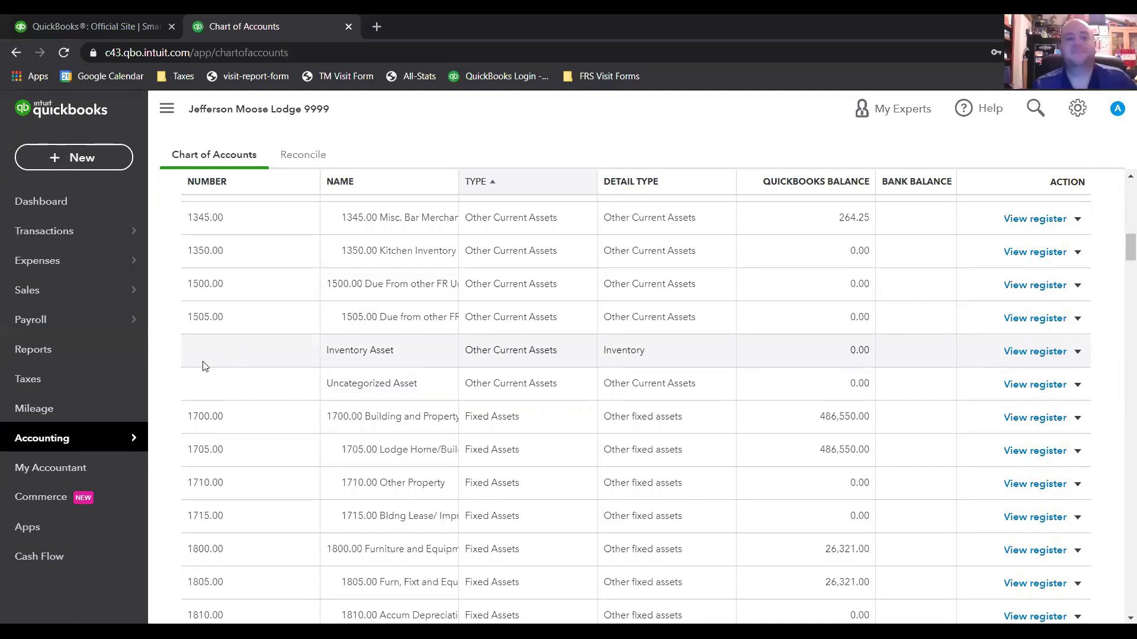
pyautogui.scroll(-2, 367, 402)
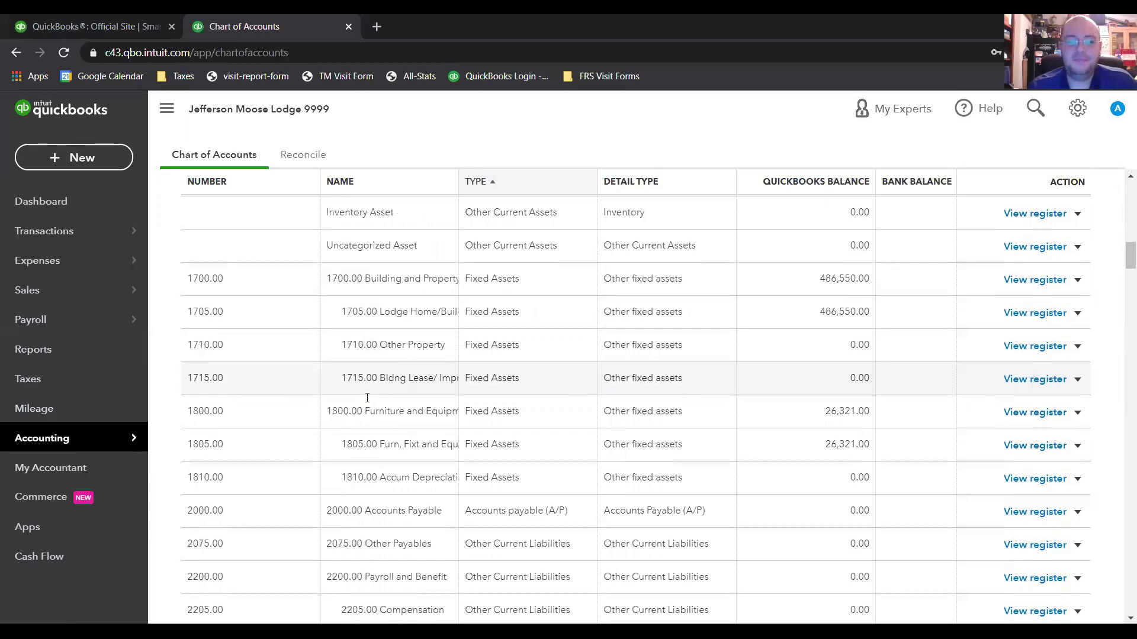
pyautogui.scroll(-4, 367, 398)
pyautogui.scroll(-10, 367, 398)
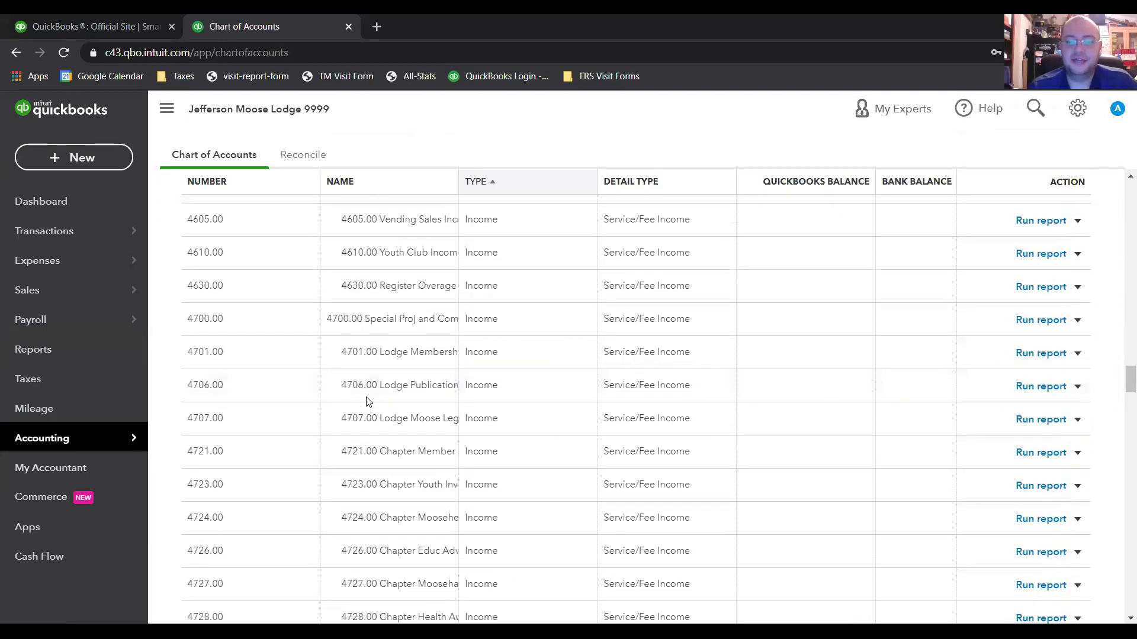
pyautogui.scroll(-15, 367, 398)
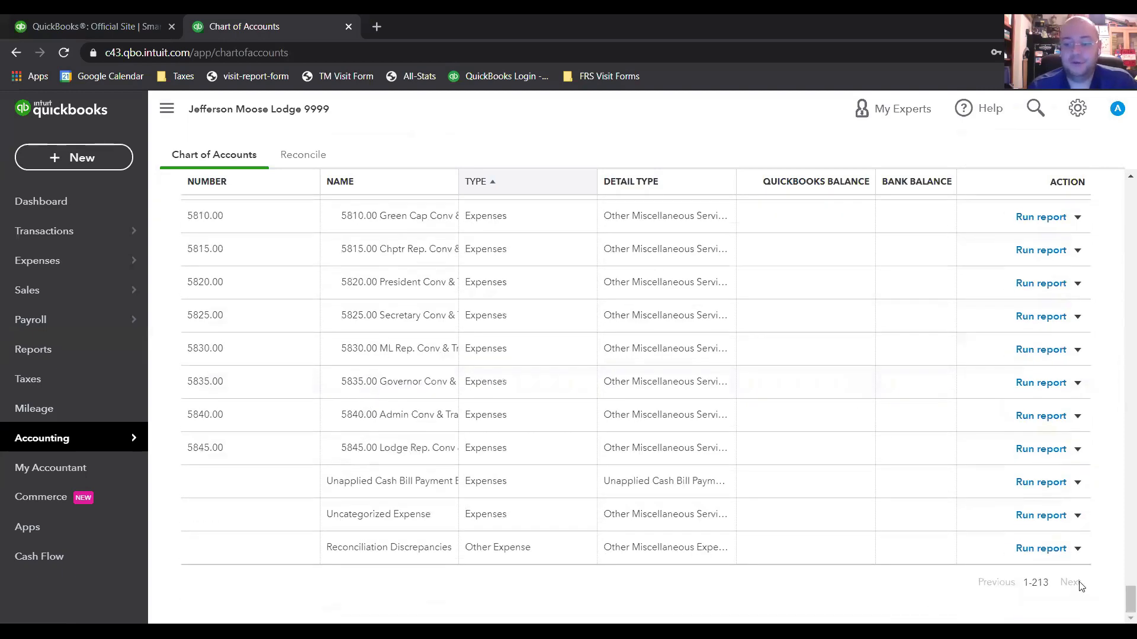
pyautogui.scroll(20, 756, 411)
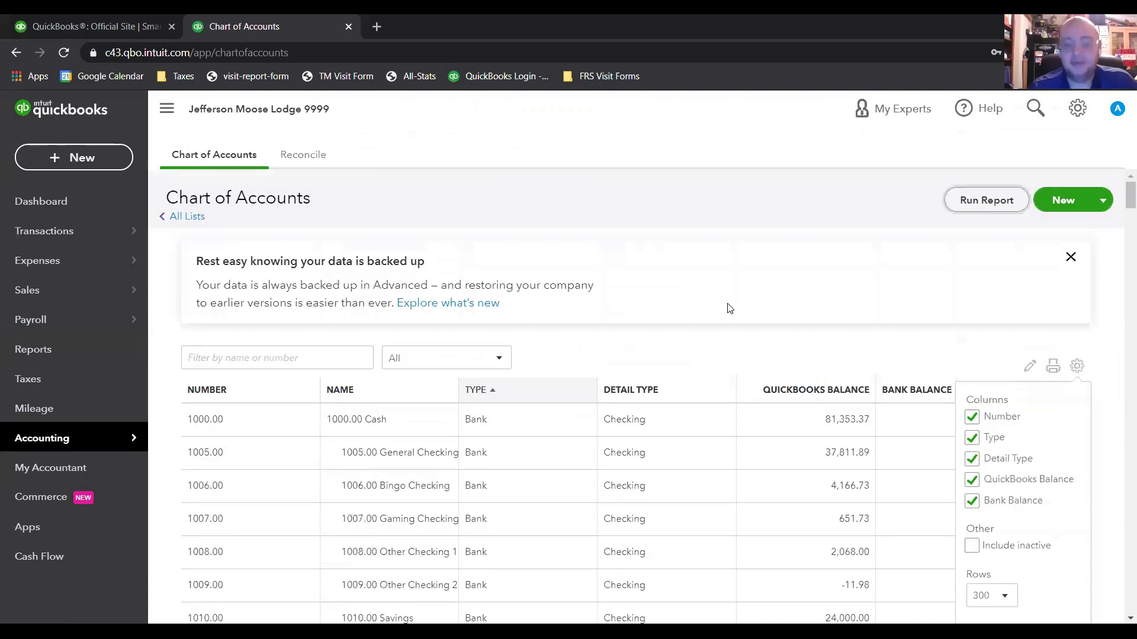
pyautogui.scroll(-12, 729, 309)
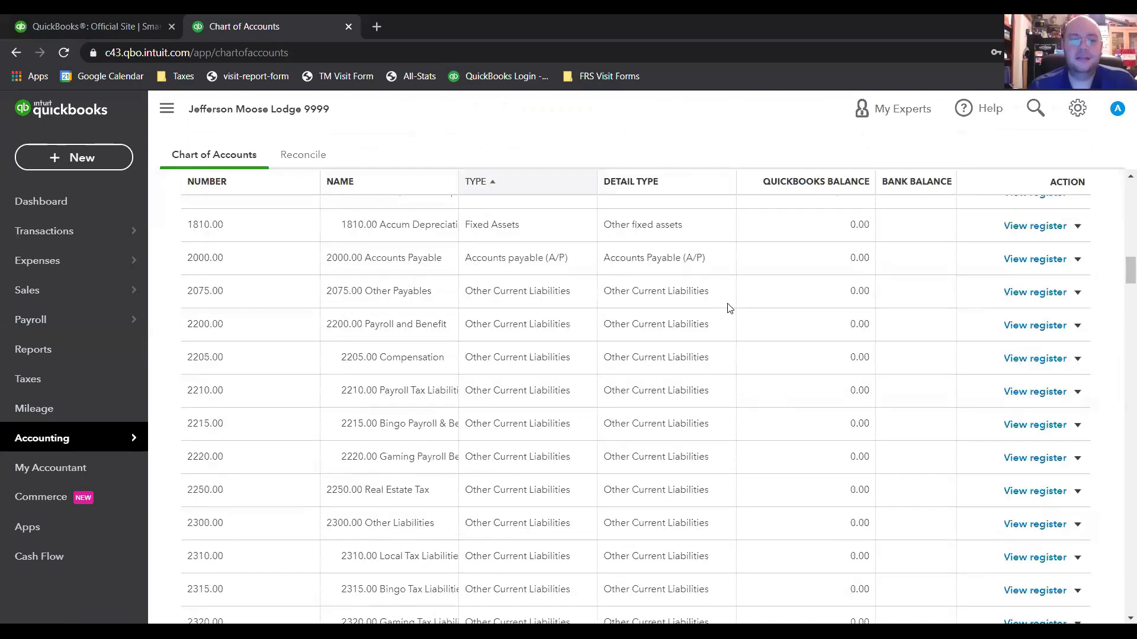
pyautogui.scroll(-15, 729, 308)
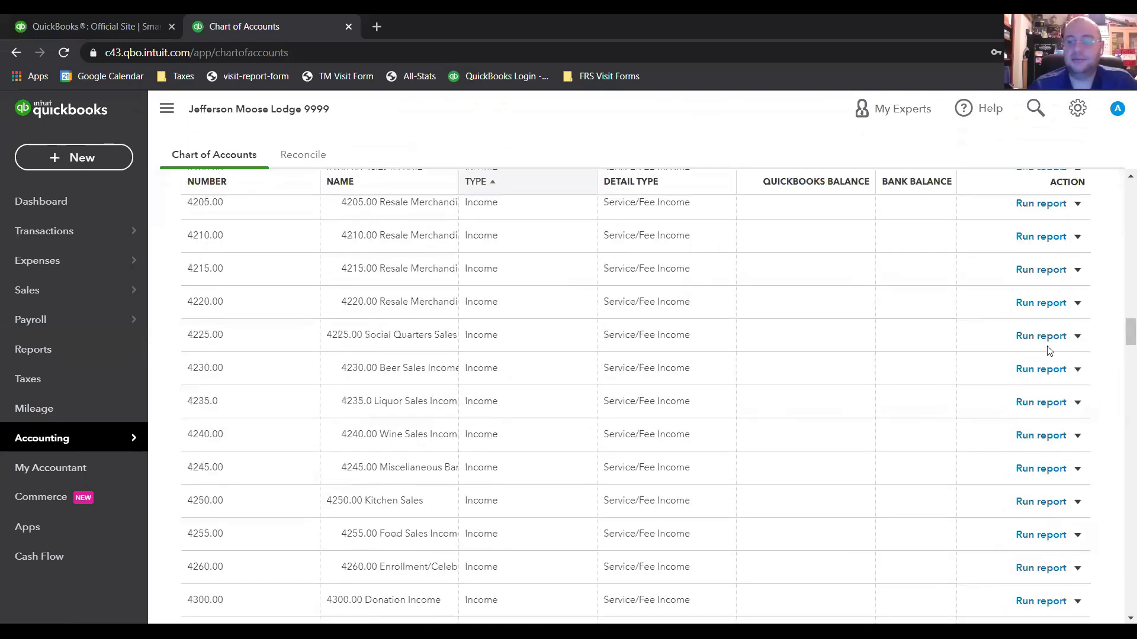
# - Open the 4225.00 Social Quarters Sales account, try the sub-account option, then close unsaved
pyautogui.click(1079, 338)
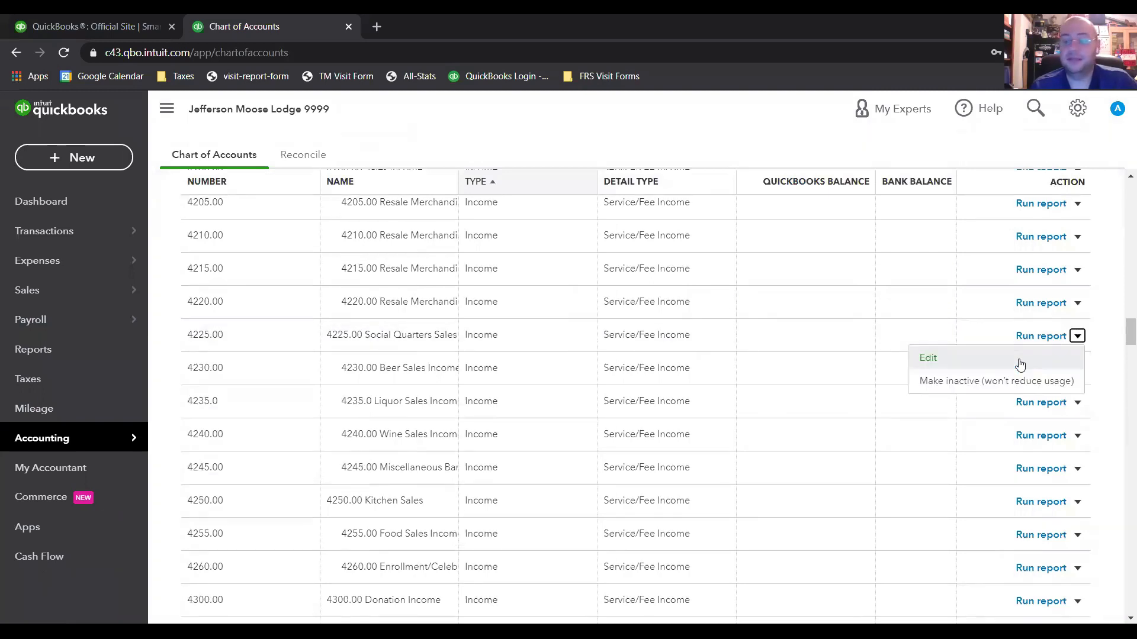
pyautogui.click(941, 372)
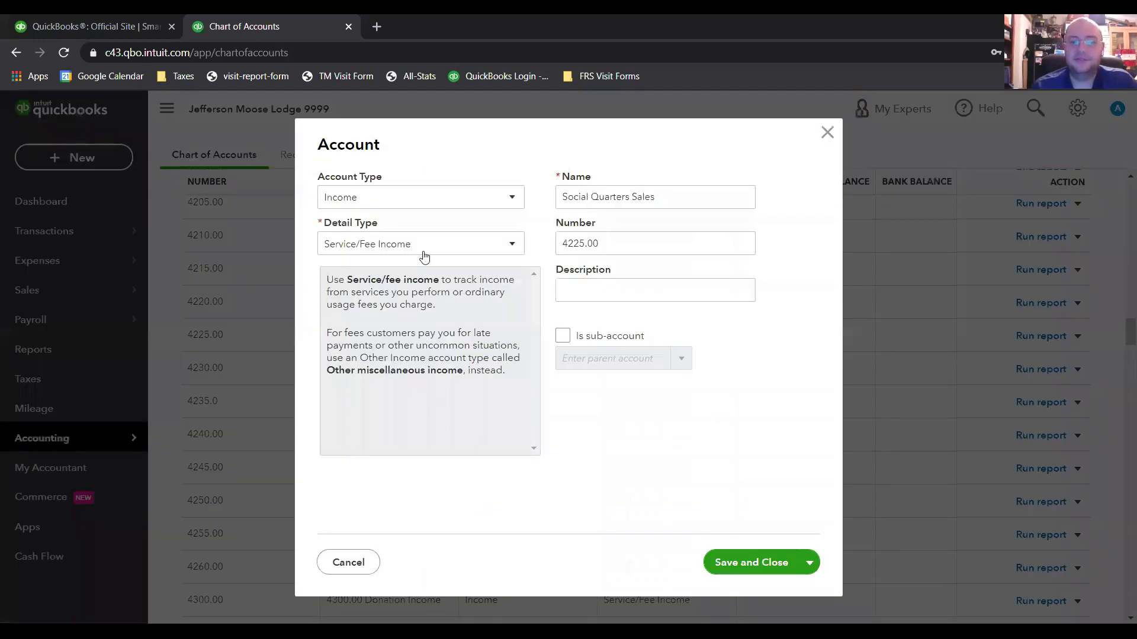
pyautogui.click(629, 239)
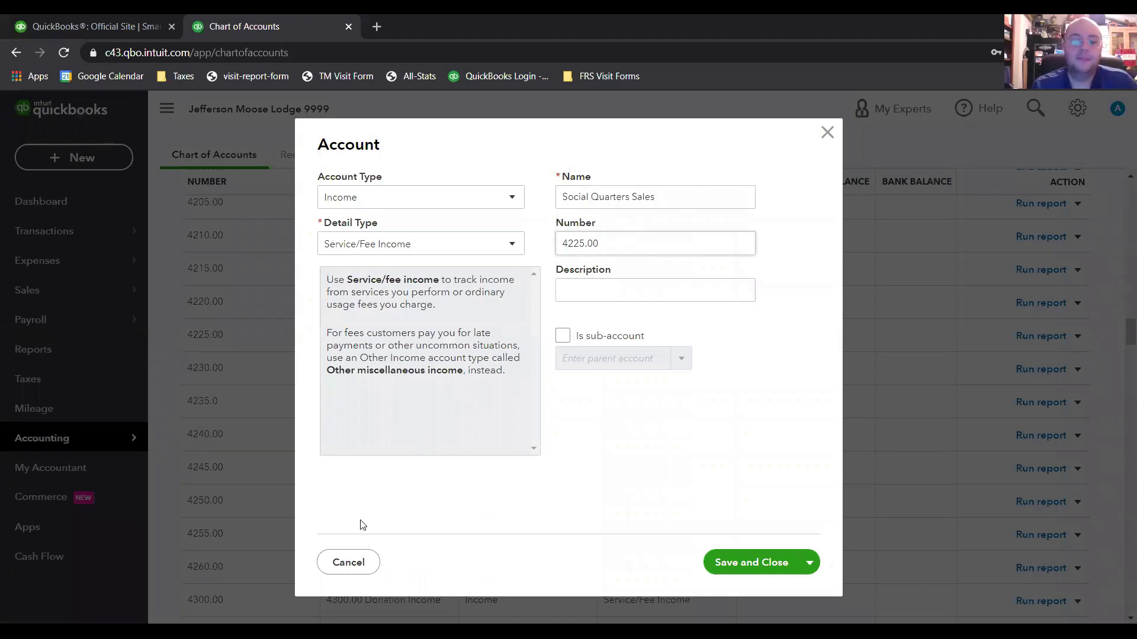
pyautogui.click(564, 335)
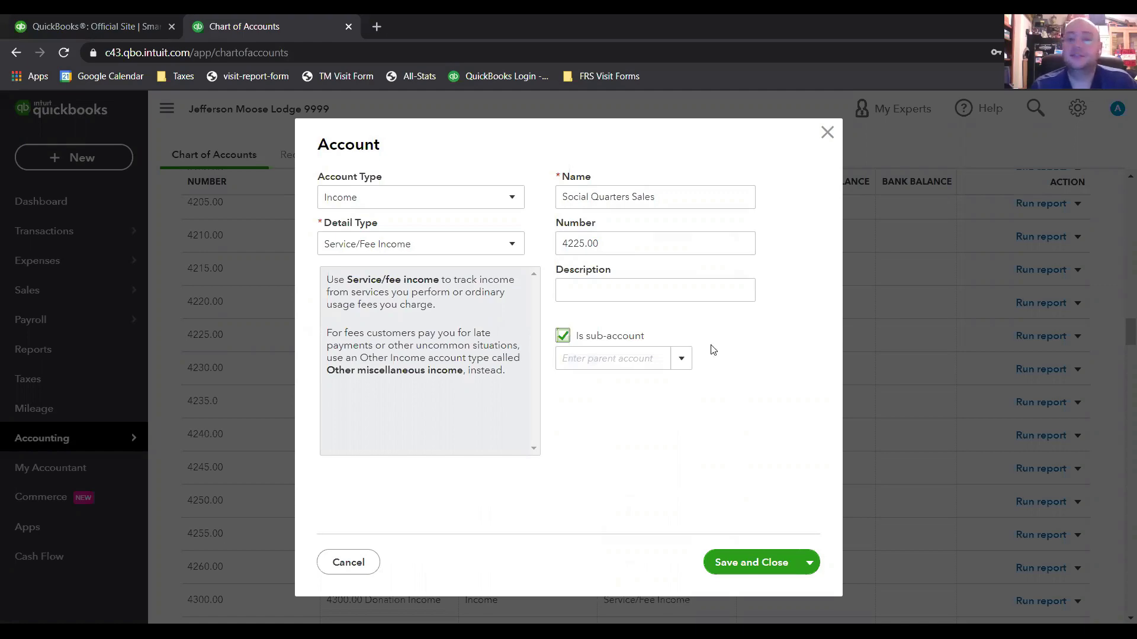
pyautogui.press('Escape')
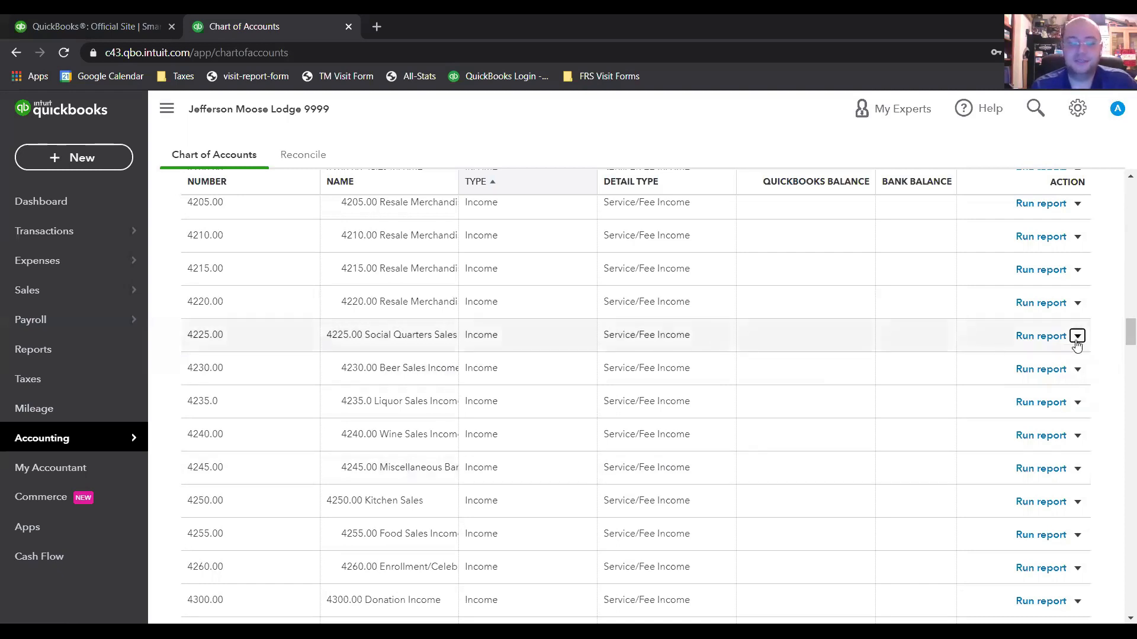
# - Dismiss the 'Rest easy' data-backup banner at the top of the Chart of Accounts
pyautogui.click(760, 124)
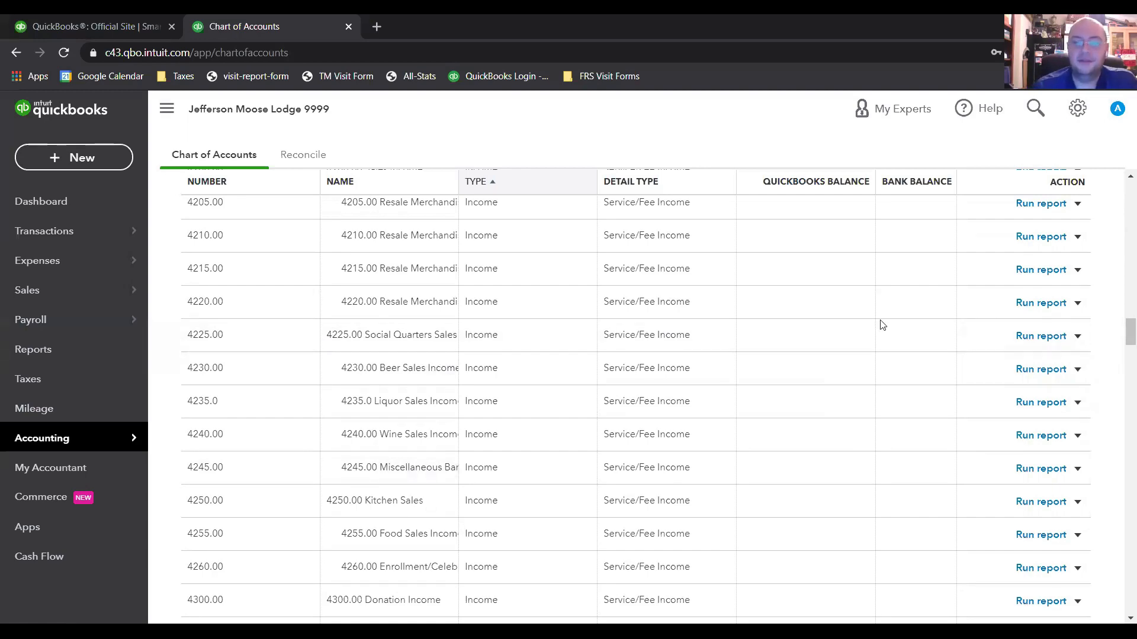
pyautogui.scroll(15, 851, 338)
pyautogui.scroll(10, 851, 339)
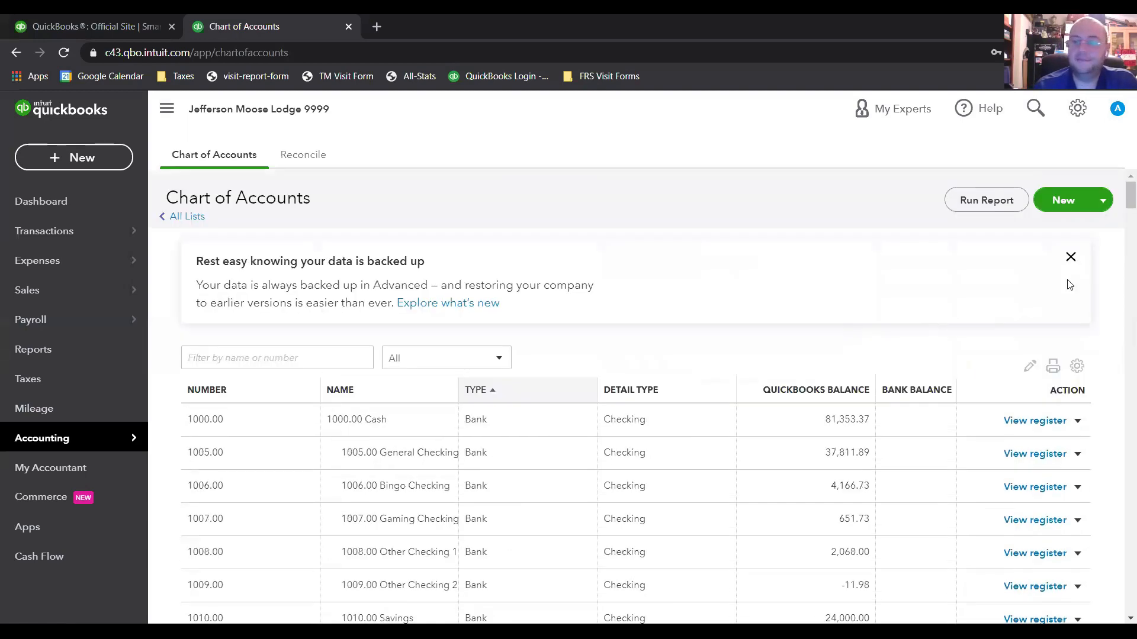
pyautogui.click(1071, 258)
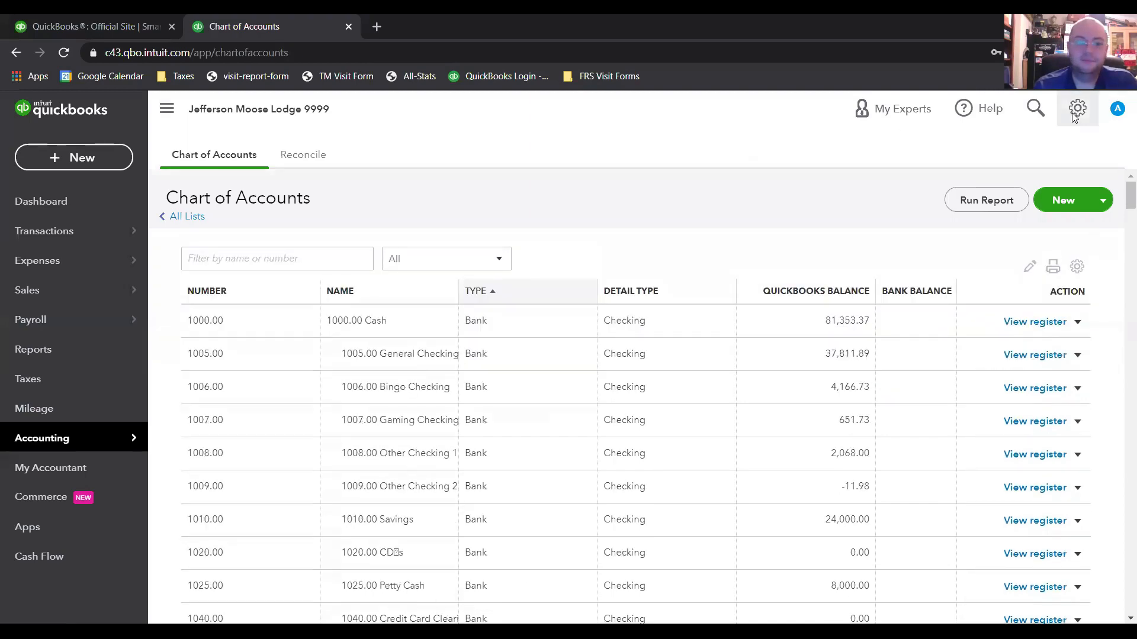
# - Open Products and Services, review its five service items, and start a new Service item
pyautogui.click(1073, 115)
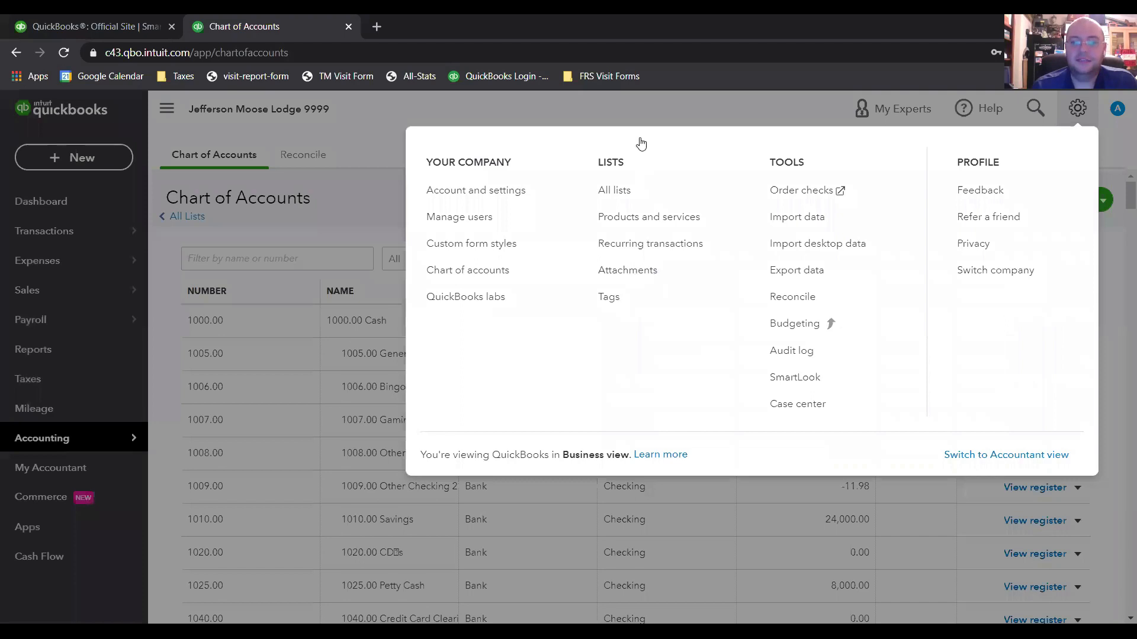
pyautogui.click(682, 224)
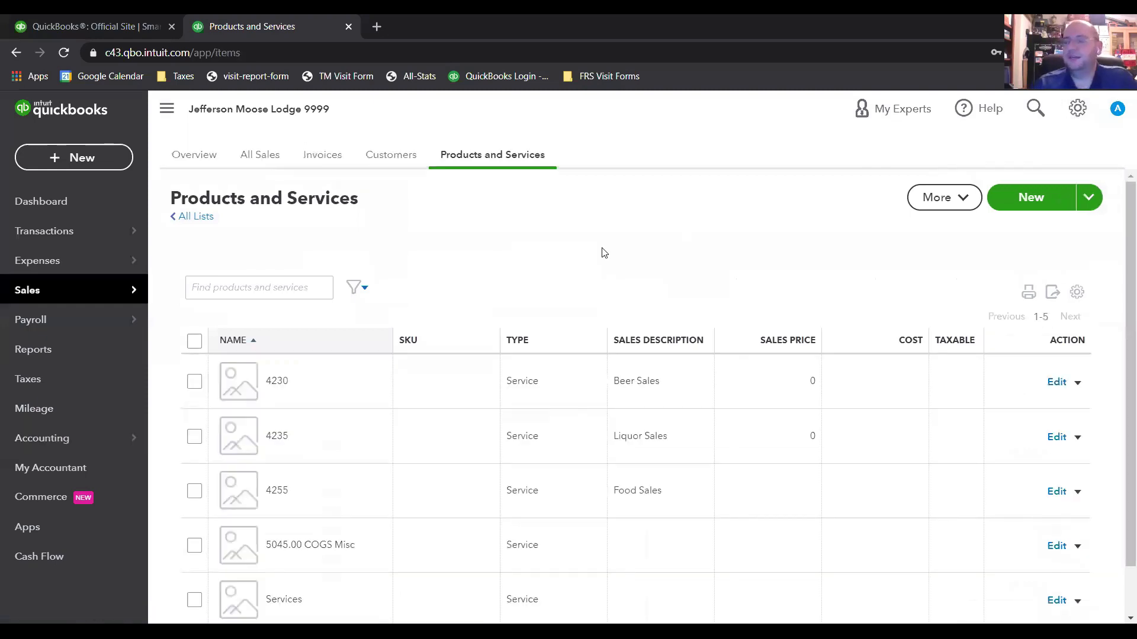
pyautogui.scroll(-2, 604, 253)
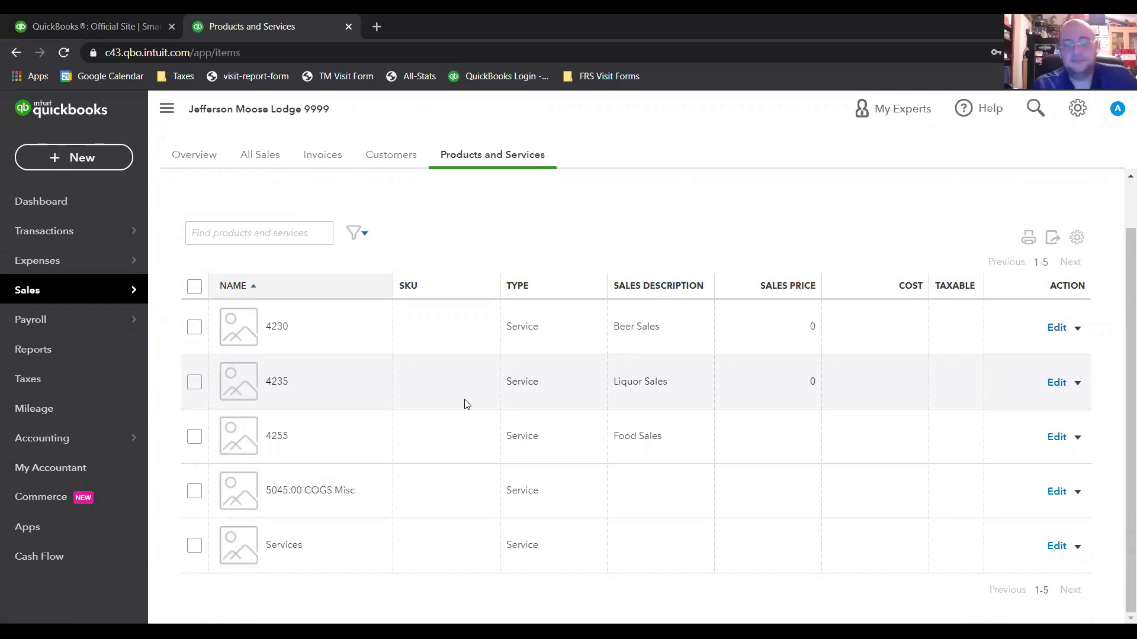
pyautogui.scroll(1, 464, 403)
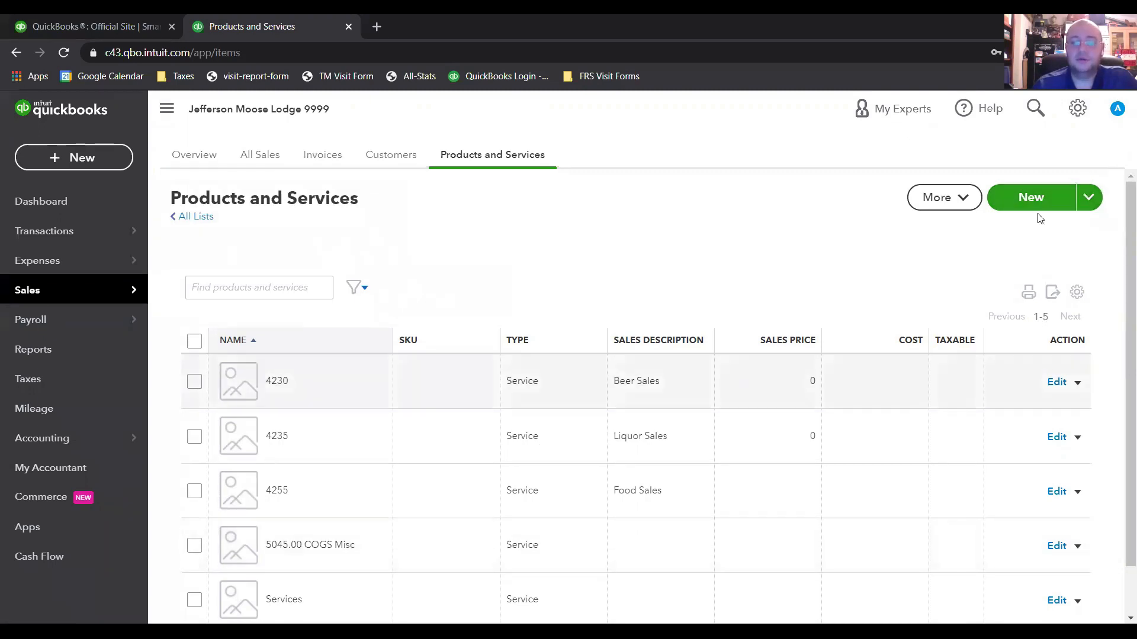
pyautogui.click(1041, 210)
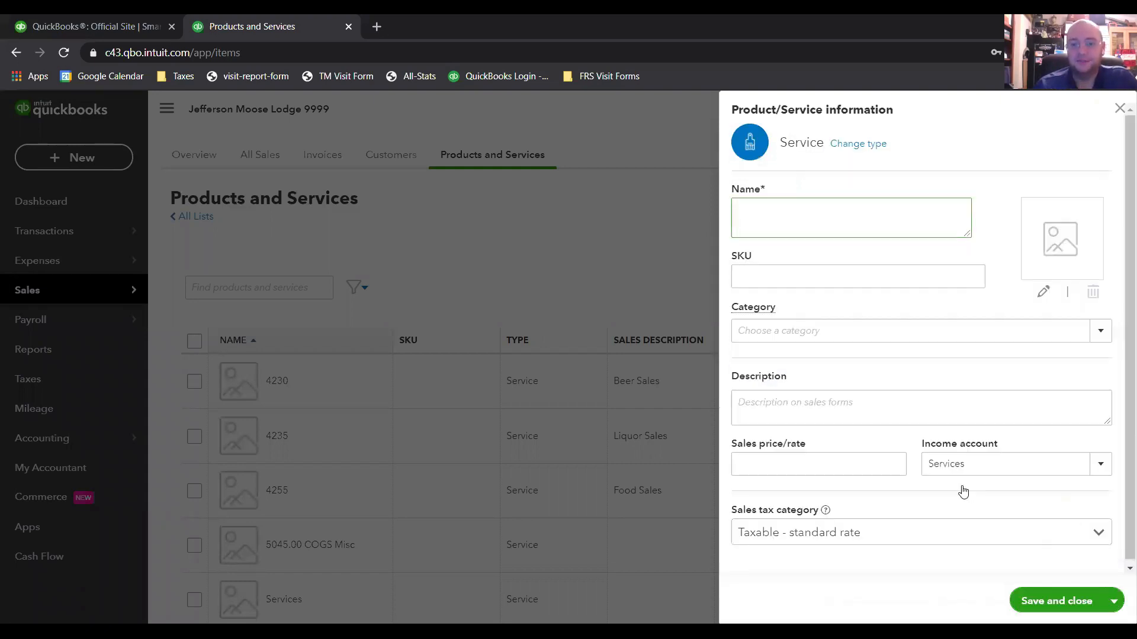
pyautogui.click(962, 486)
pyautogui.hotkey('shift', 'Tab')
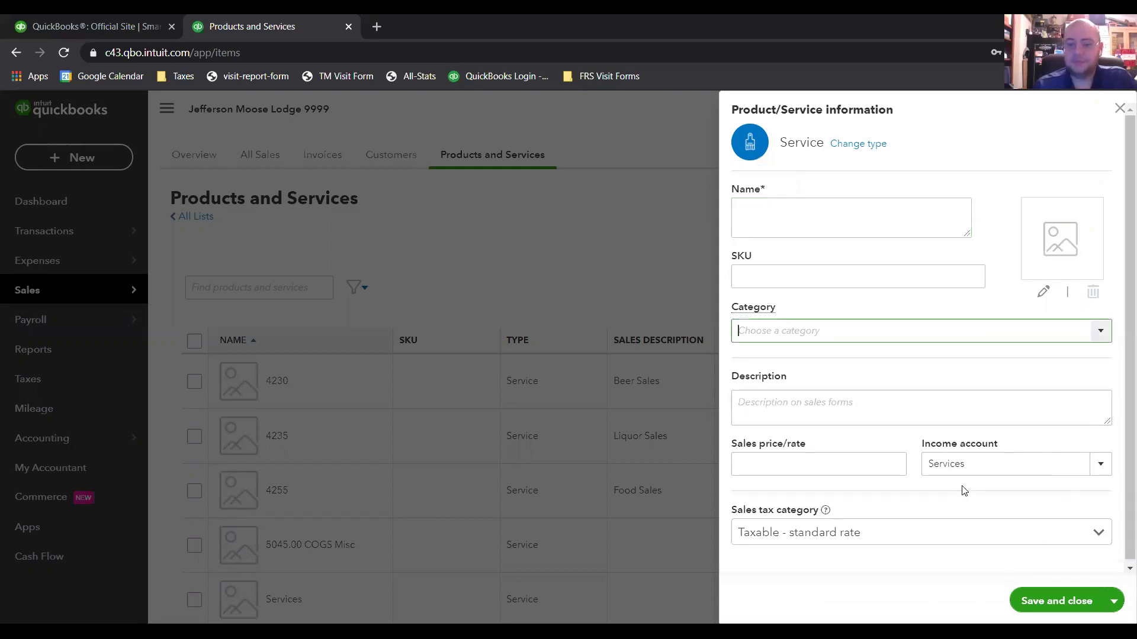
pyautogui.click(962, 468)
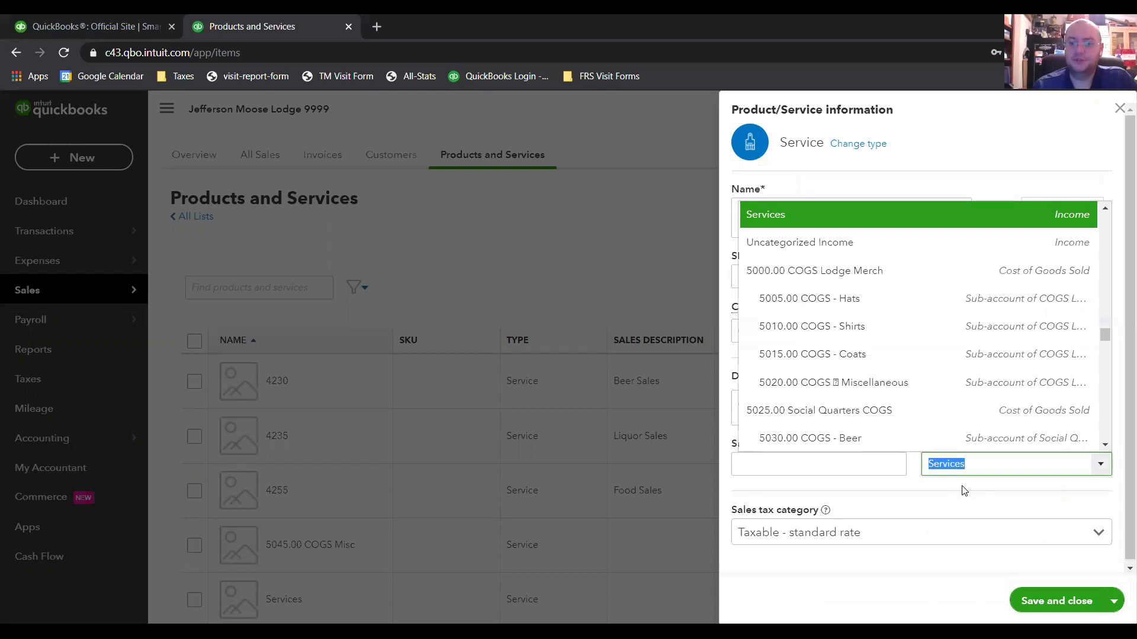
pyautogui.click(1093, 468)
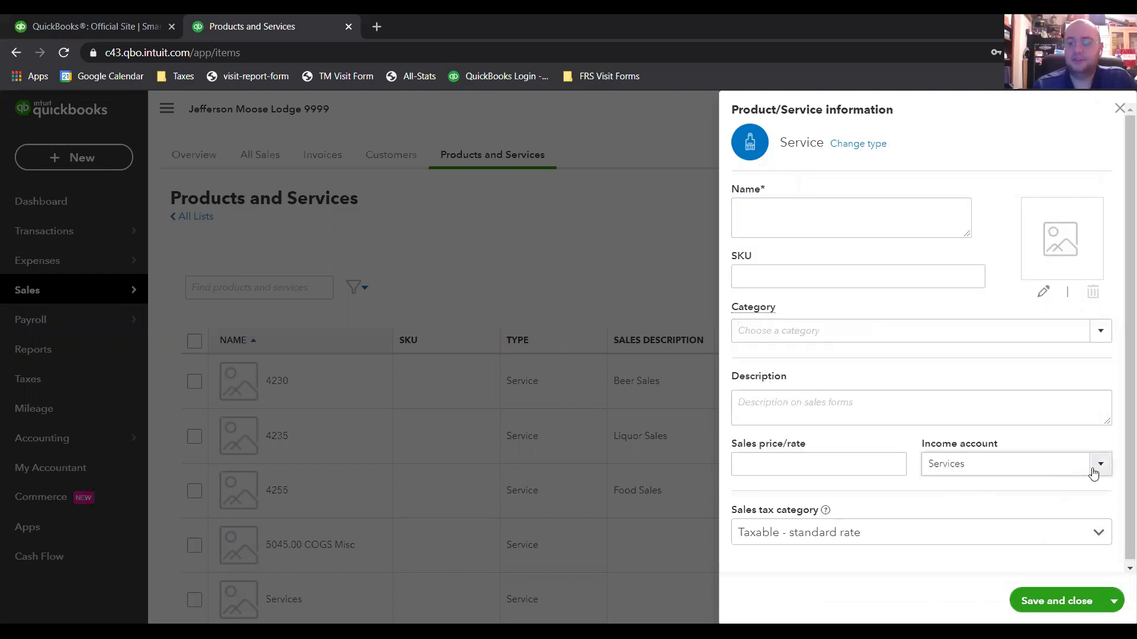
pyautogui.click(1093, 469)
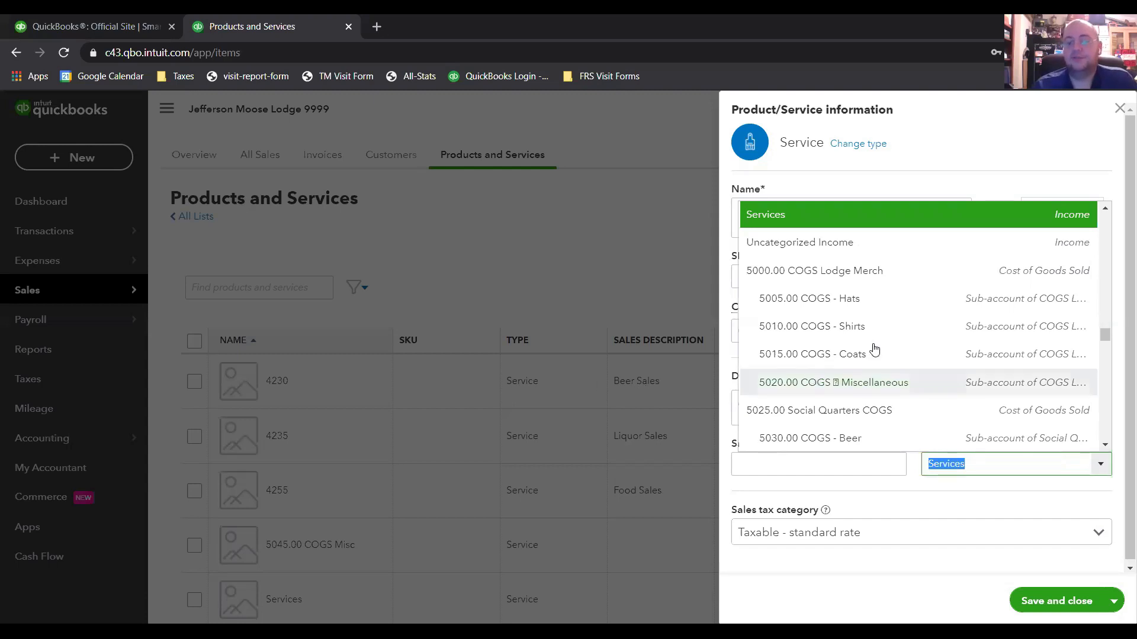
pyautogui.scroll(6, 875, 350)
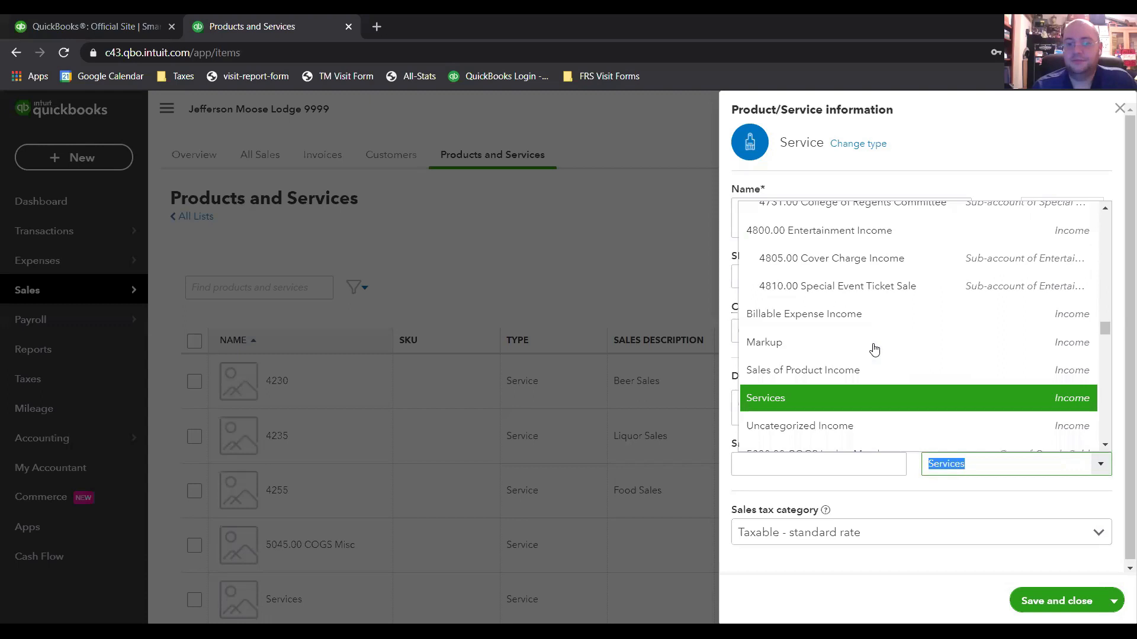
pyautogui.scroll(3, 874, 350)
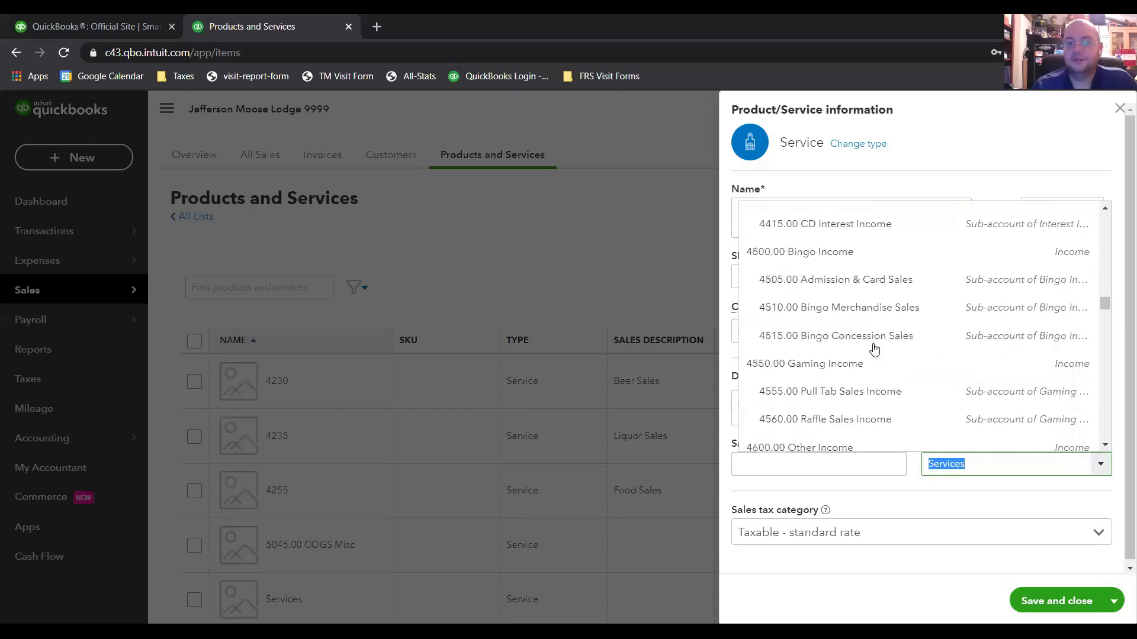
pyautogui.scroll(6, 874, 349)
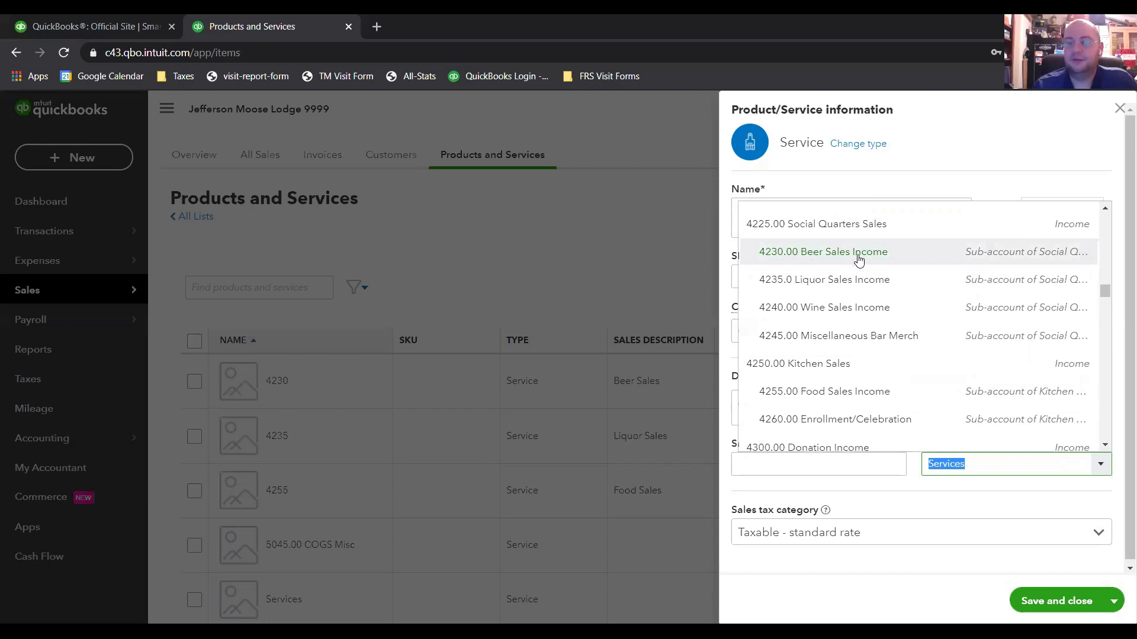
pyautogui.click(1118, 109)
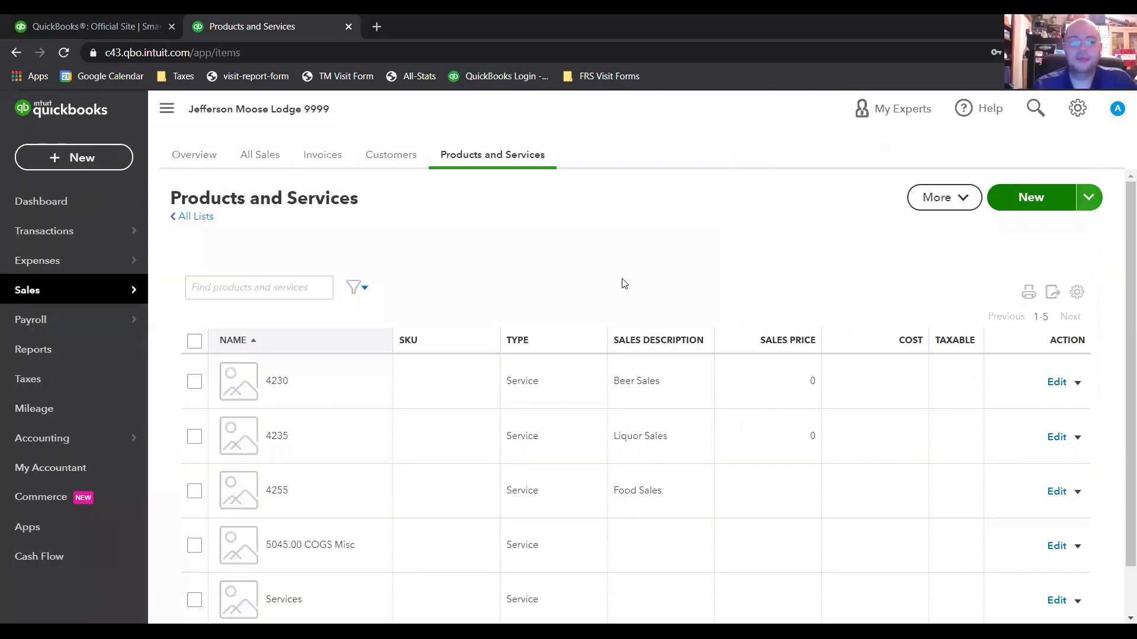
pyautogui.scroll(-1, 1055, 355)
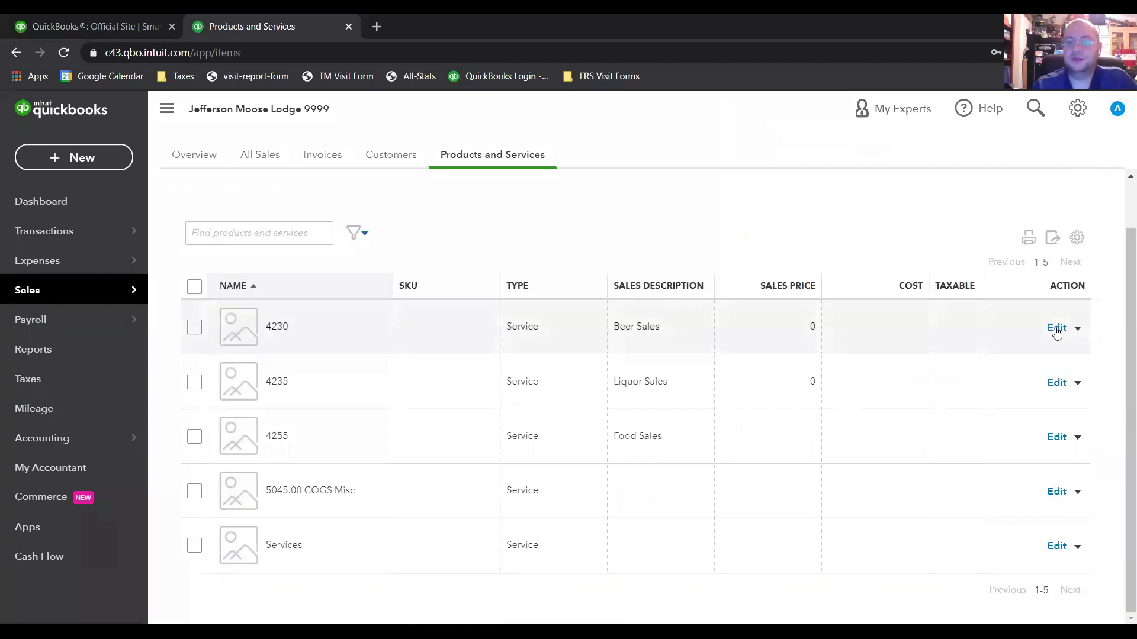
pyautogui.click(1057, 328)
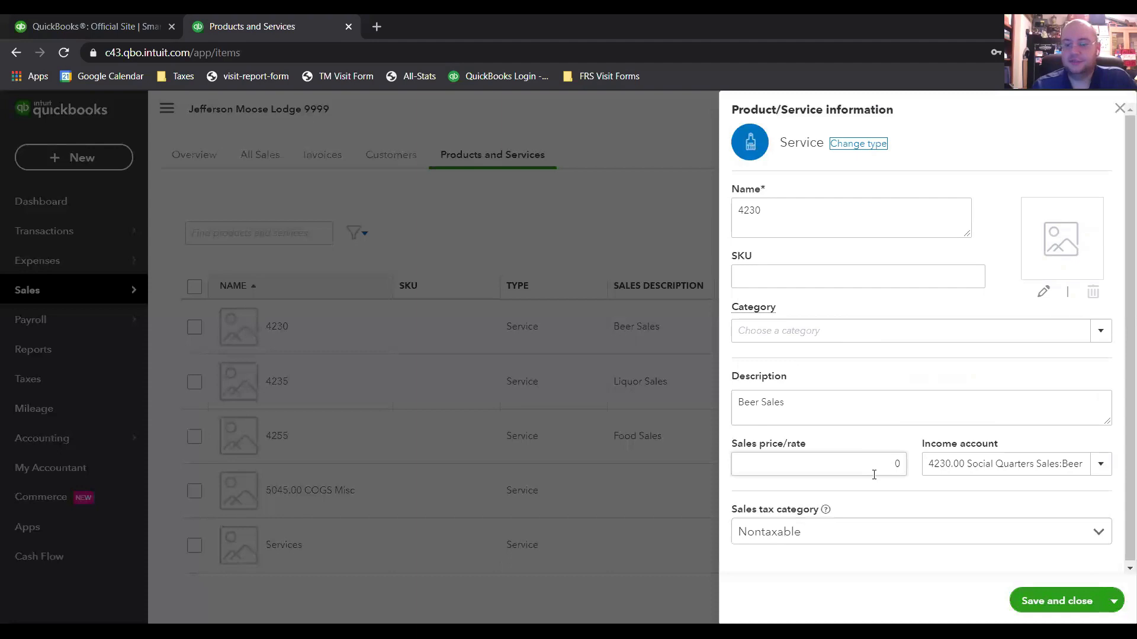
pyautogui.click(859, 148)
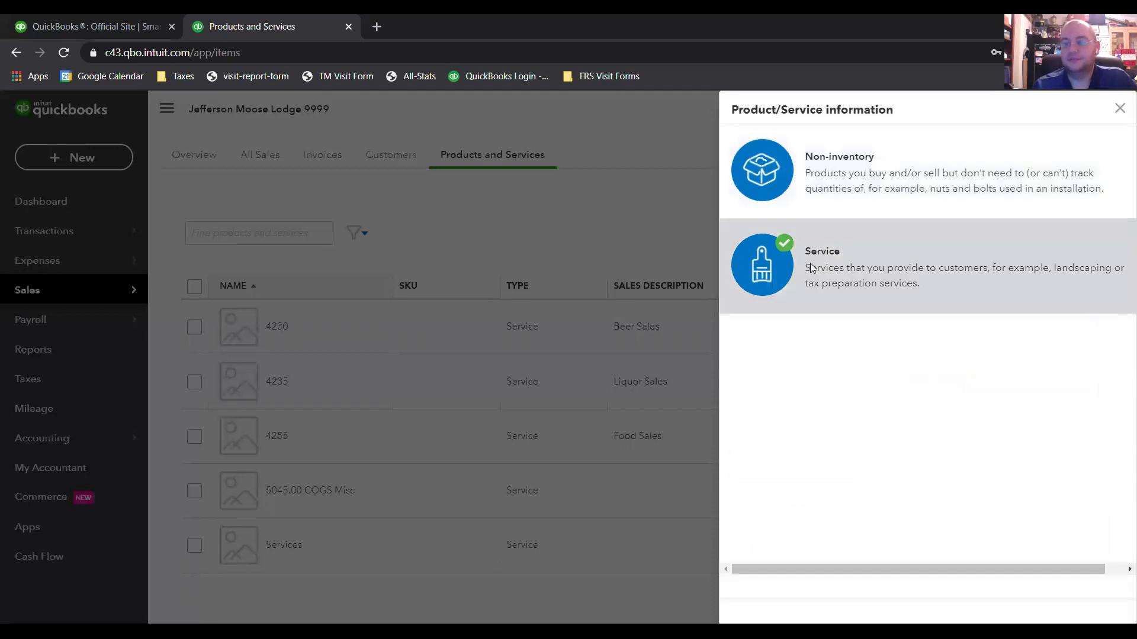
pyautogui.click(811, 268)
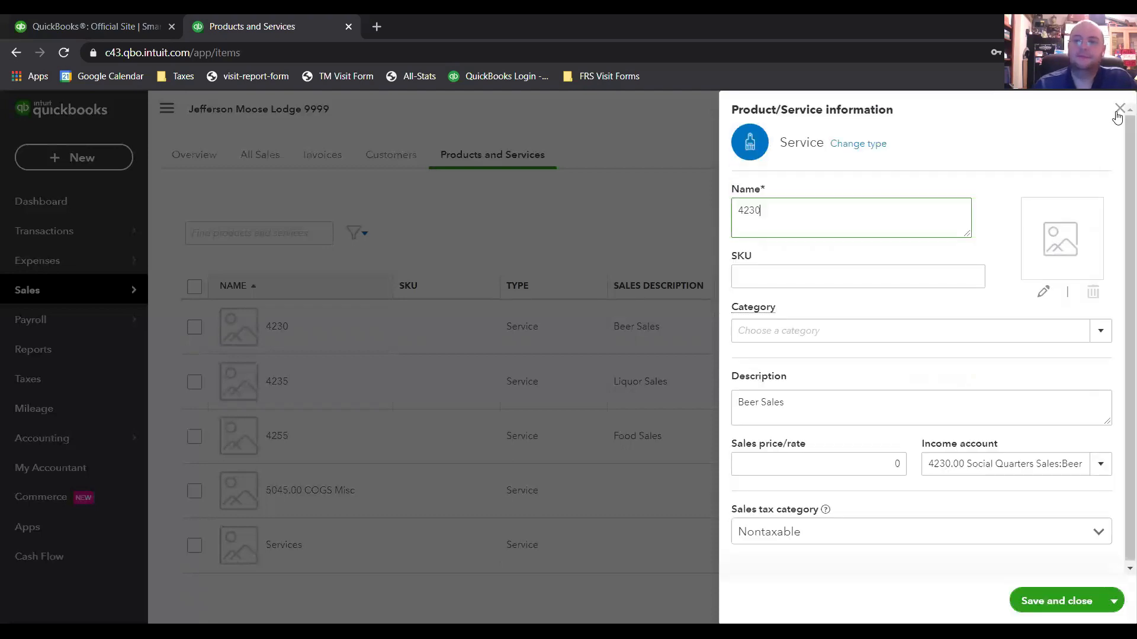
pyautogui.click(1118, 113)
pyautogui.scroll(1, 746, 204)
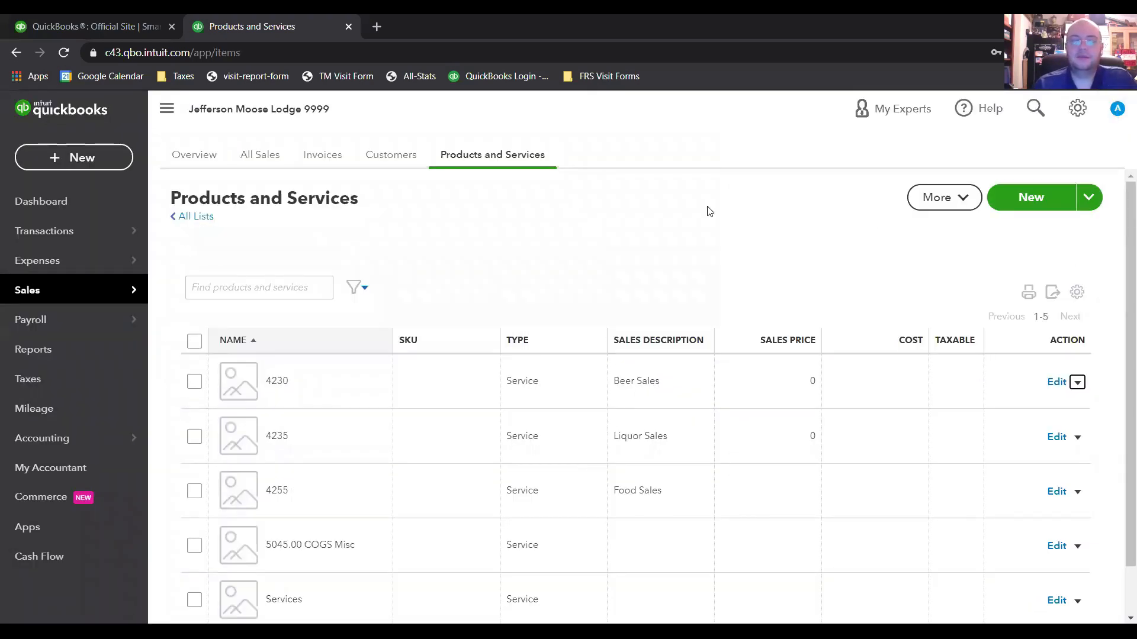
# - Open Recurring transactions and start a bank deposit from the Weekly Env - SQ template
pyautogui.click(1079, 109)
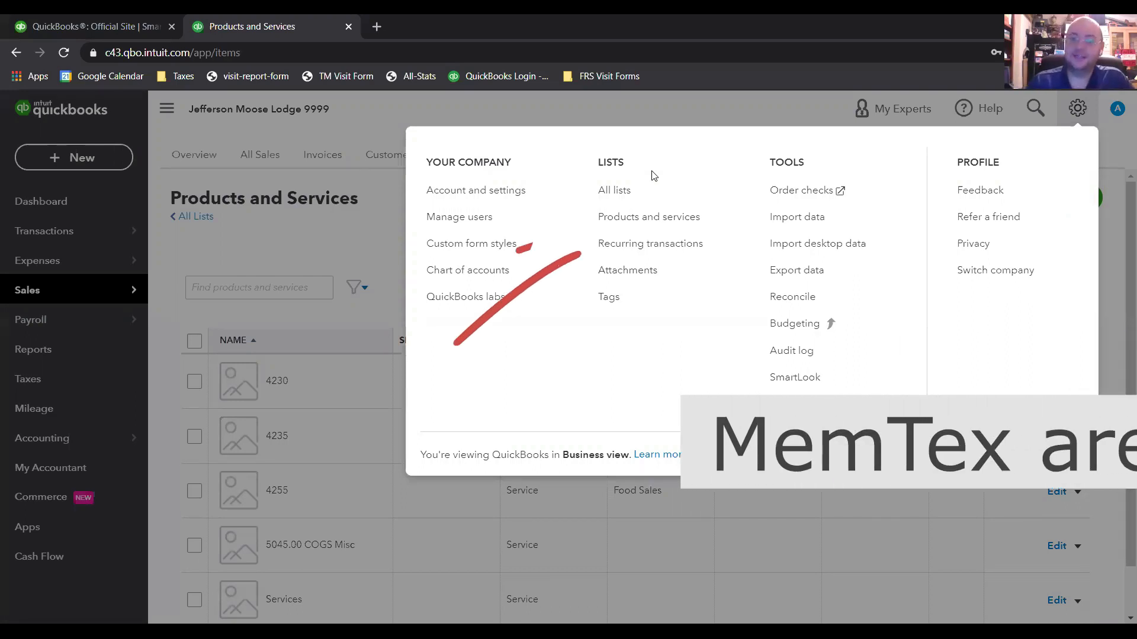
pyautogui.click(630, 249)
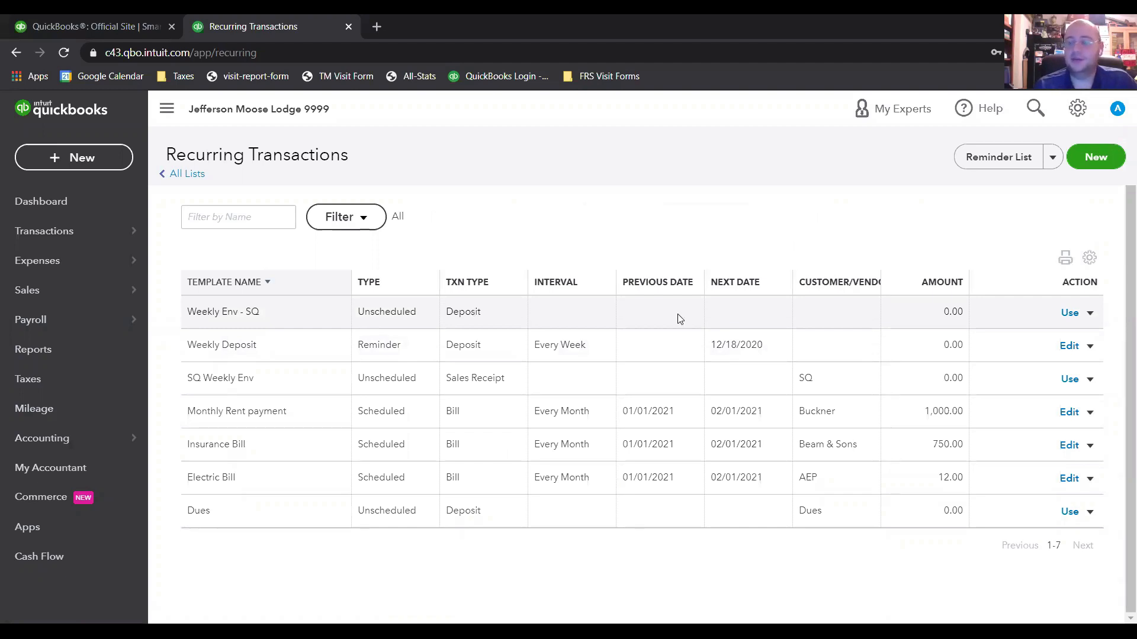
pyautogui.click(1070, 314)
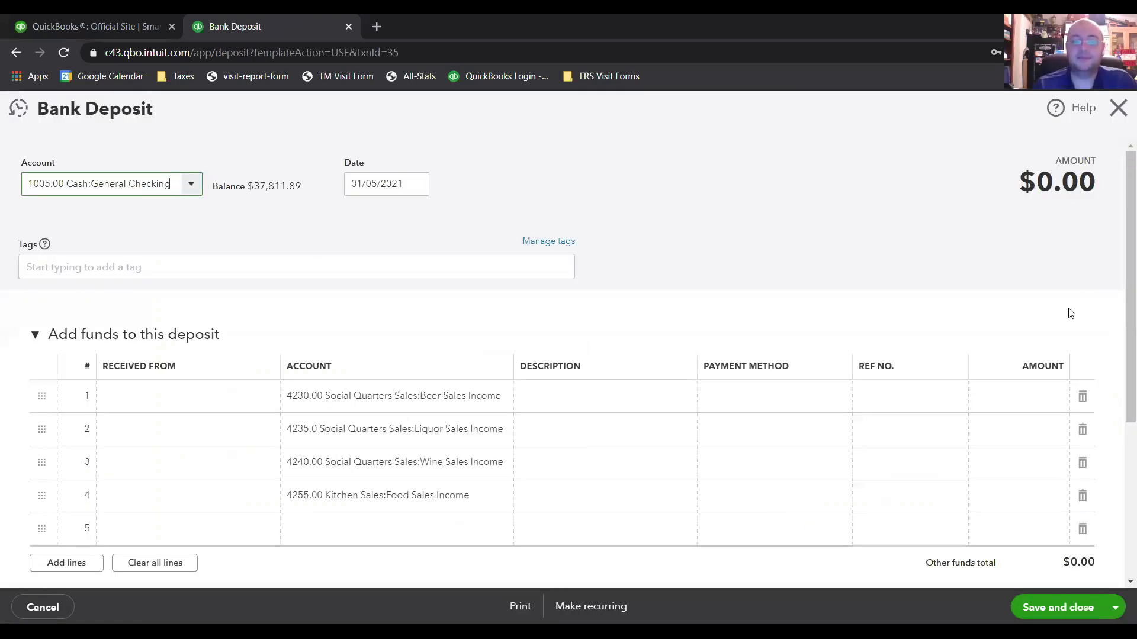
# - Enter amounts 500 beer, 500 liquor, 200 wine and 1,000 food, saving the $2,200 deposit
pyautogui.click(1001, 410)
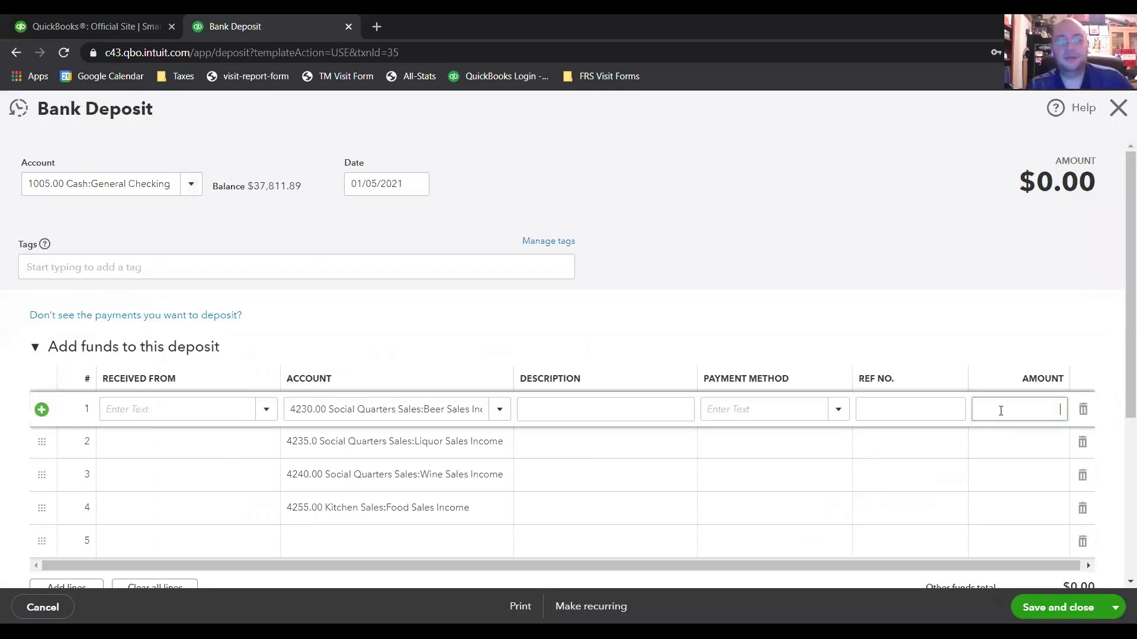
pyautogui.write('500')
pyautogui.press('Return')
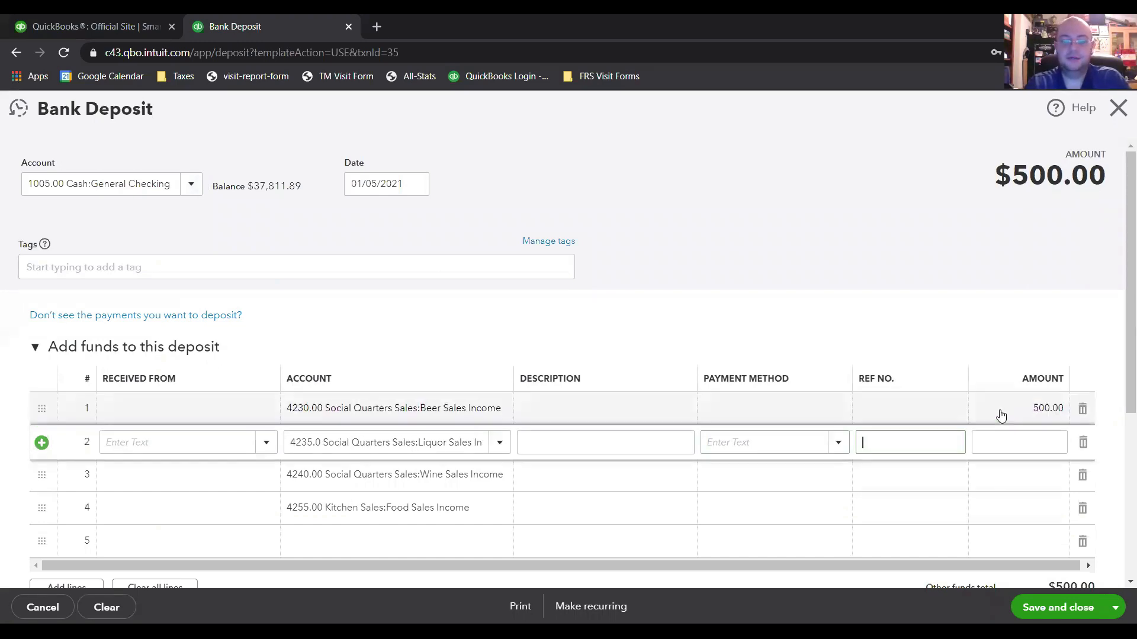
pyautogui.write('500')
pyautogui.press('Tab')
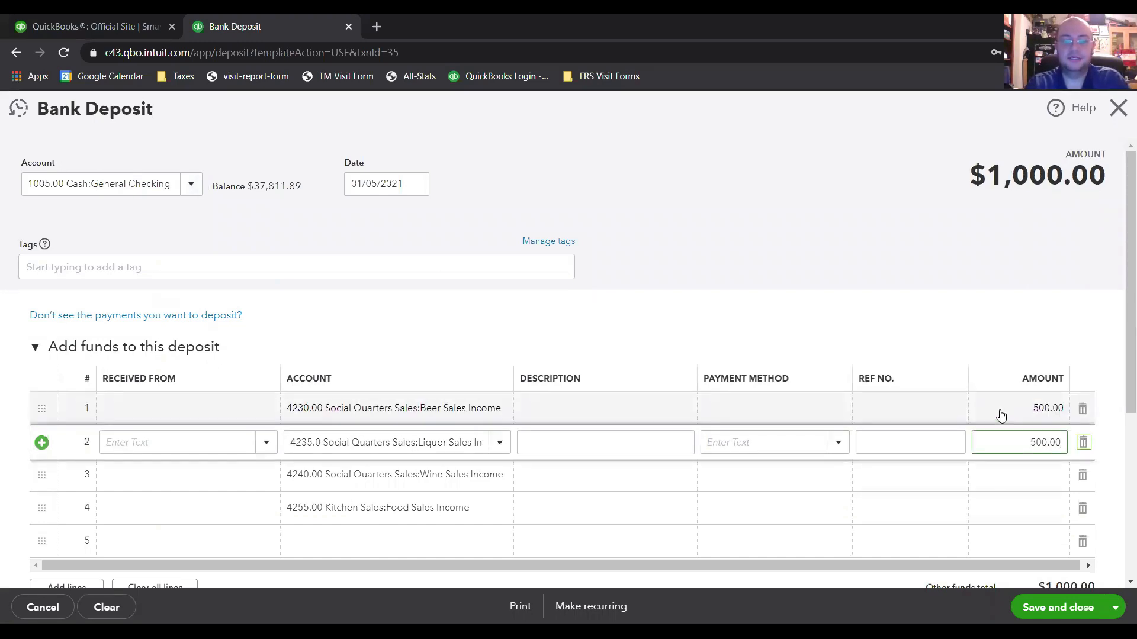
pyautogui.press('Tab')
pyautogui.press('Tab')
pyautogui.press('Tab')
pyautogui.press('Tab')
pyautogui.press('Tab')
pyautogui.press('Tab')
pyautogui.write('2')
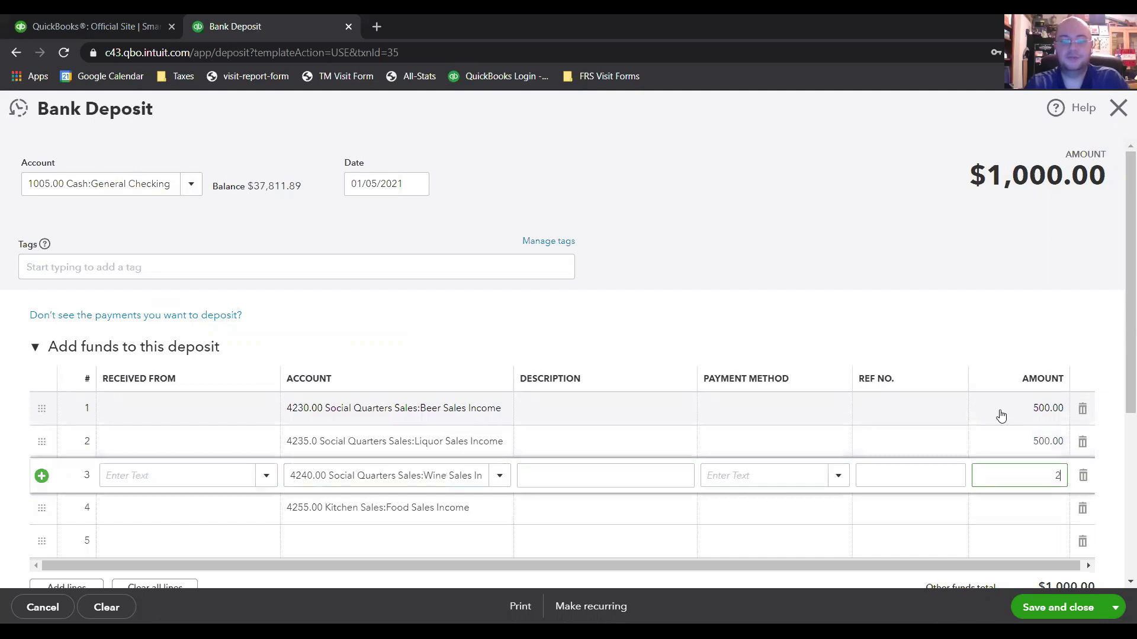
pyautogui.write('00')
pyautogui.press('Return')
pyautogui.press('Tab')
pyautogui.press('Tab')
pyautogui.write('1,000')
pyautogui.press('Tab')
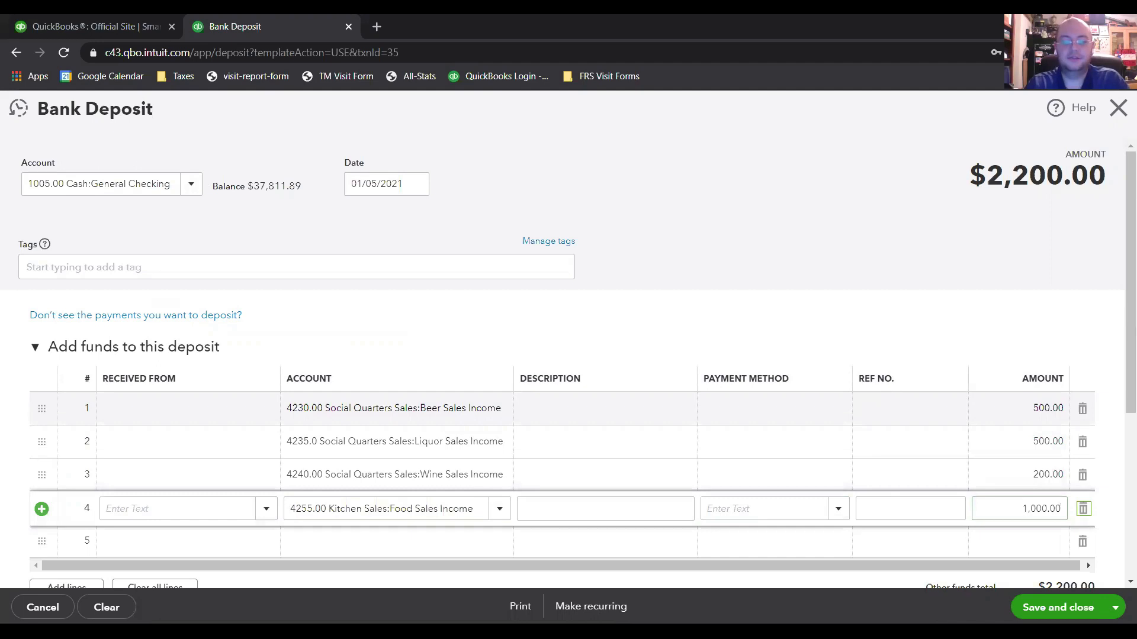
pyautogui.press('Tab')
pyautogui.scroll(-3, 1086, 431)
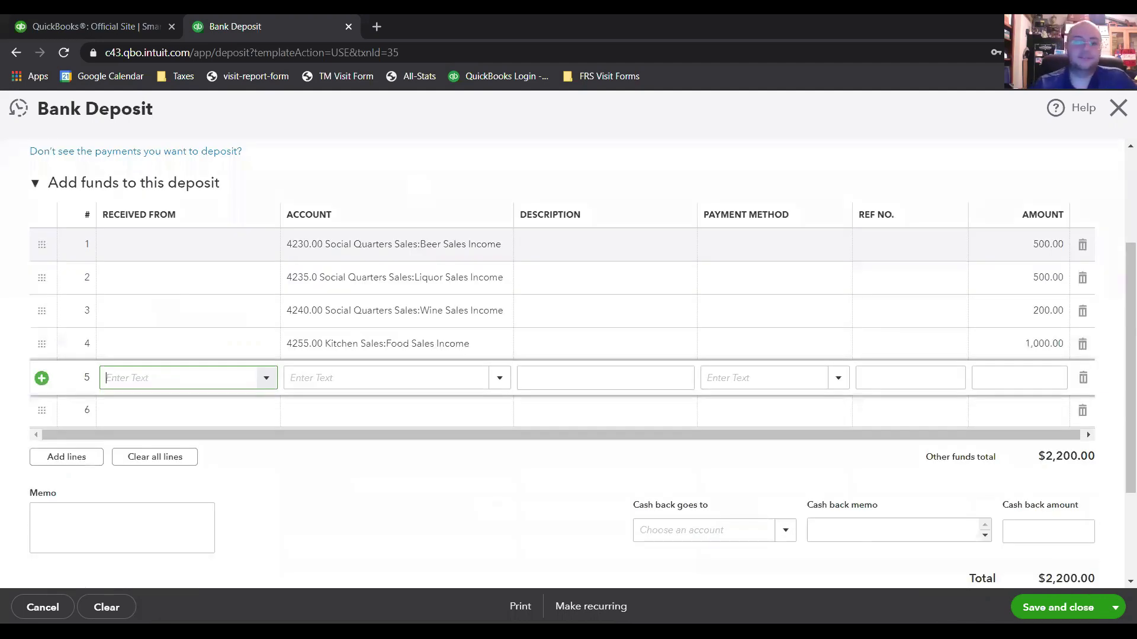
pyautogui.click(1058, 608)
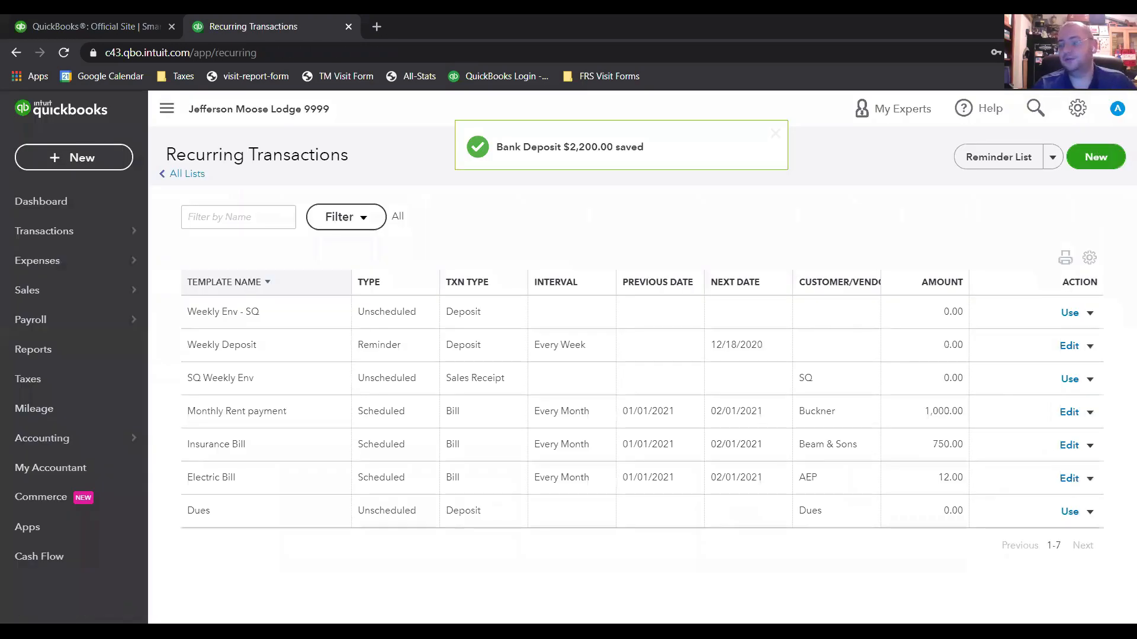
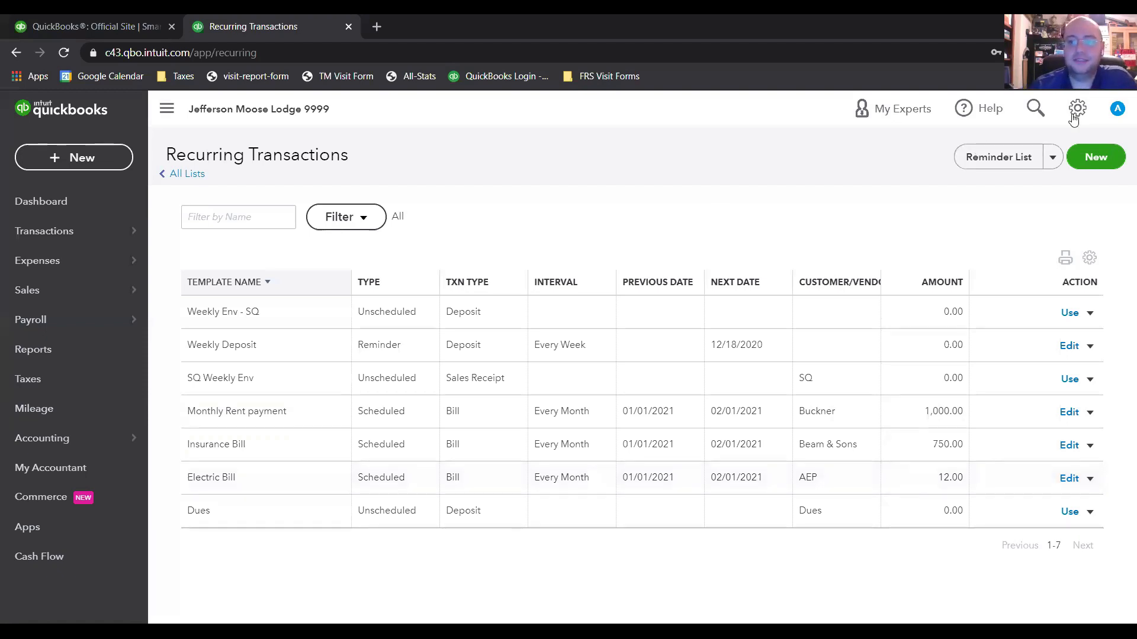
# - Open the Reconcile page, which defaults to the 1005.00 Cash:General Checking account
pyautogui.click(1077, 109)
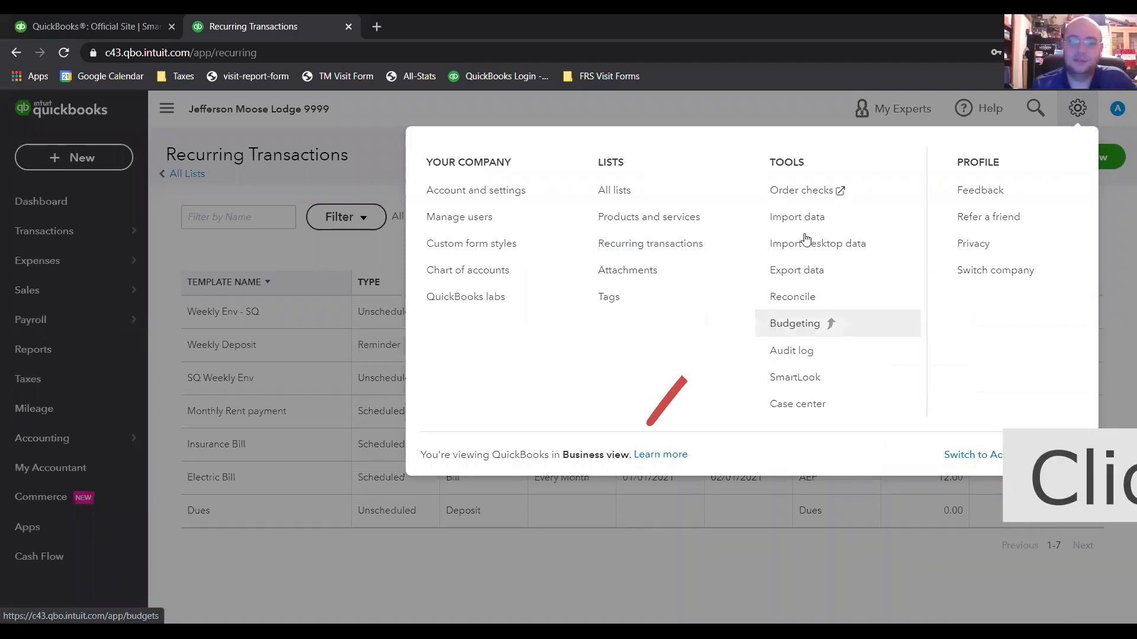
pyautogui.click(811, 297)
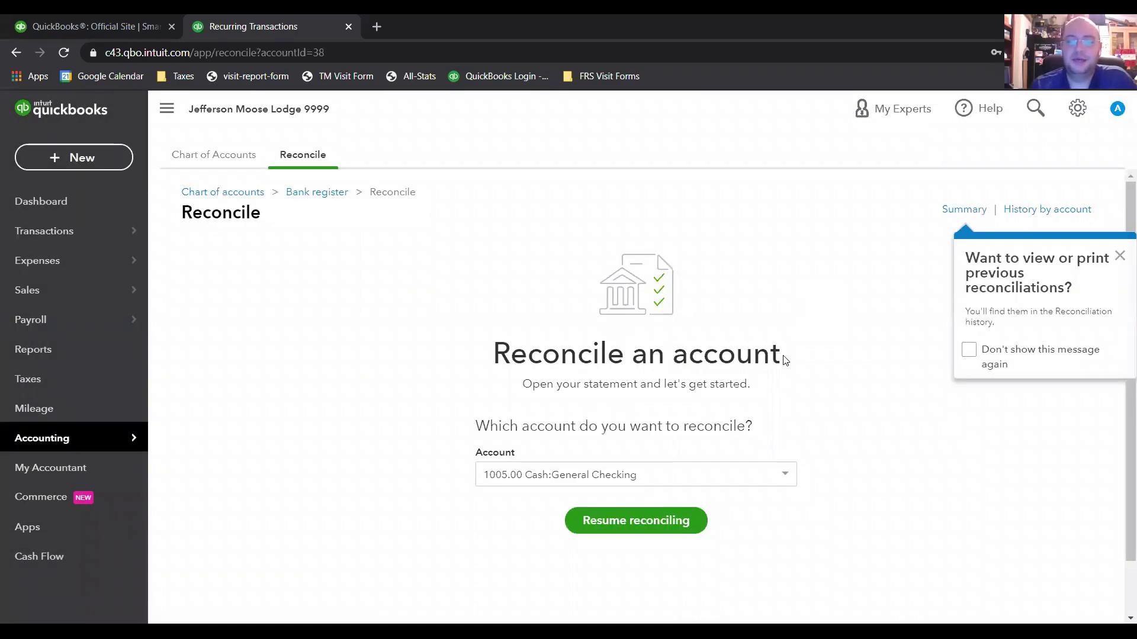
pyautogui.scroll(-1, 781, 402)
# - Choose 1020.00 Cash:CD's as the account to reconcile, showing its 0.00 beginning balance
pyautogui.click(782, 408)
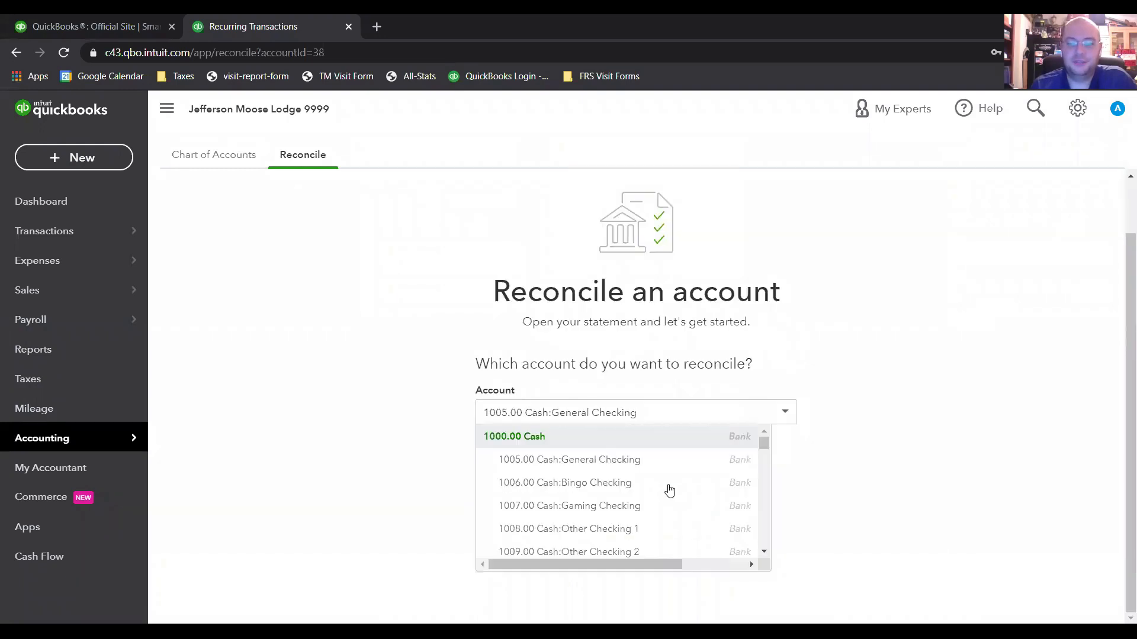
pyautogui.scroll(-1, 669, 490)
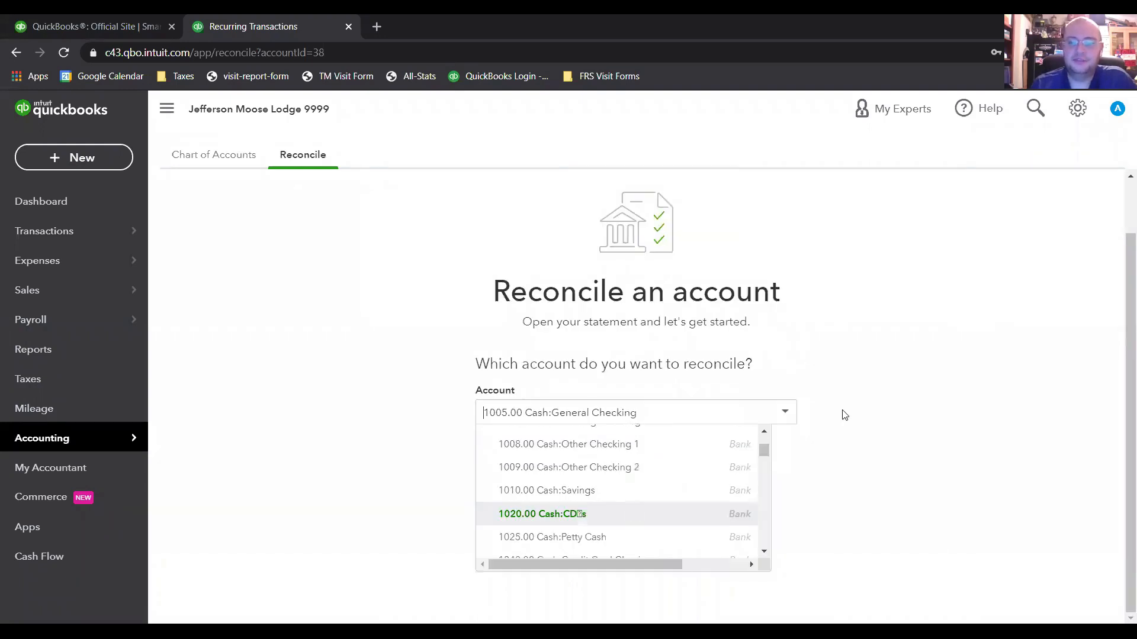
pyautogui.scroll(-3, 877, 337)
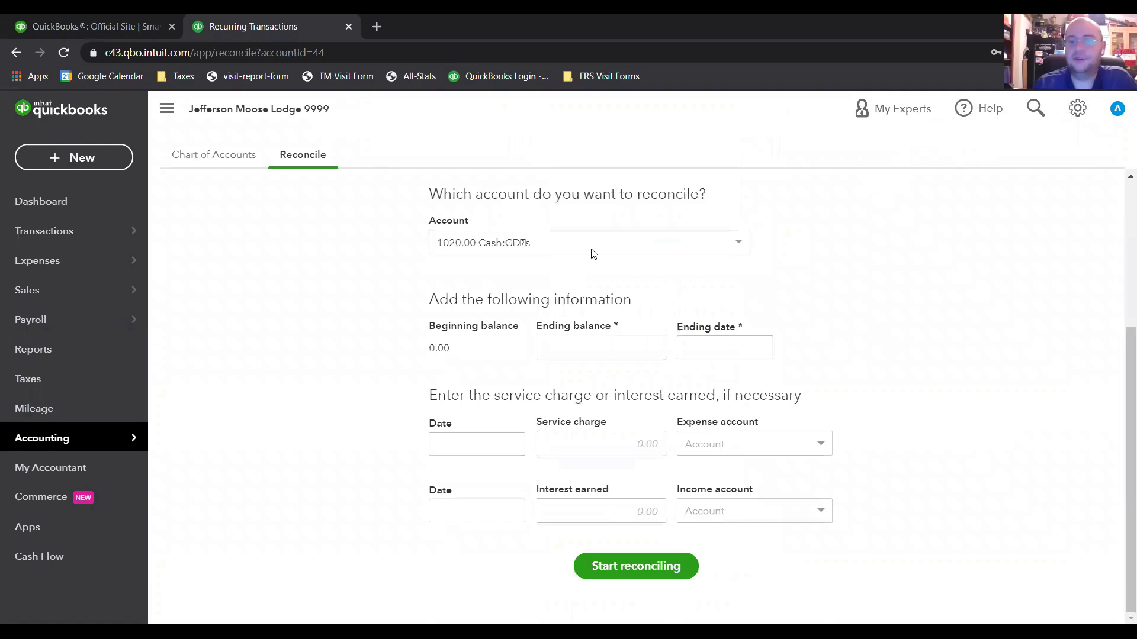
pyautogui.click(609, 342)
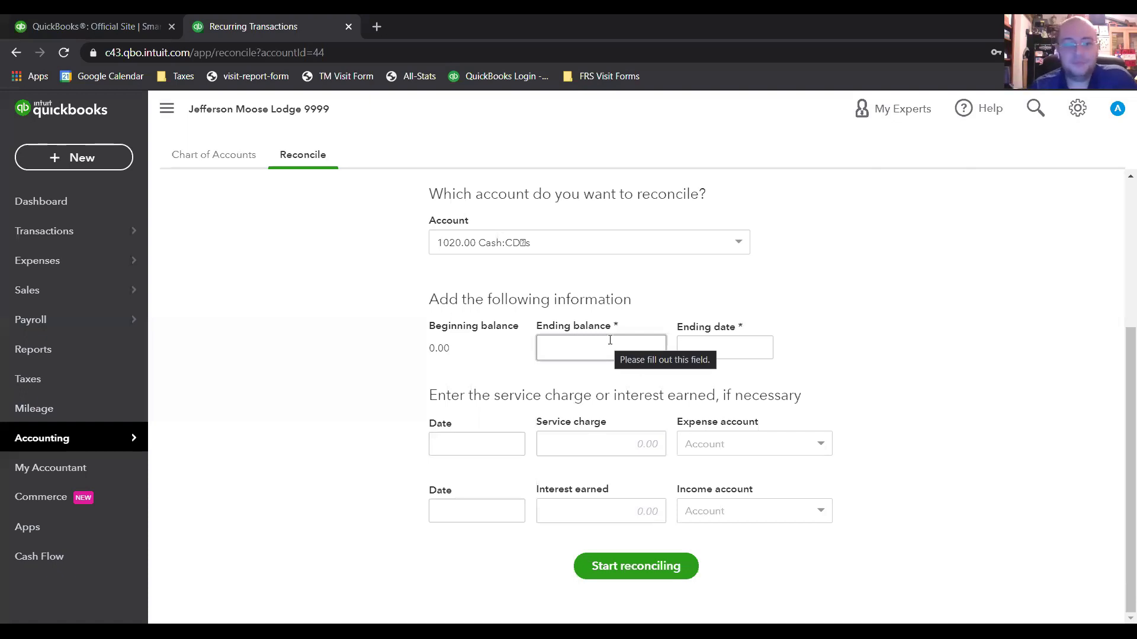
# - Enter a 1,000.00 statement ending balance and a 12/31/2020 ending date
pyautogui.click(591, 343)
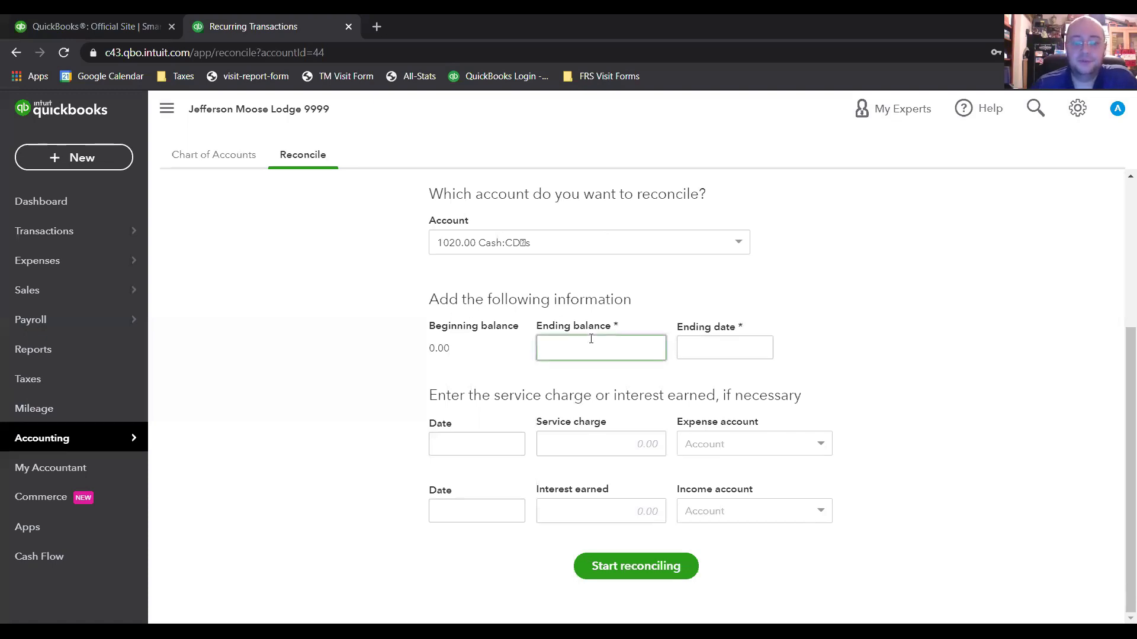
pyautogui.write('1000')
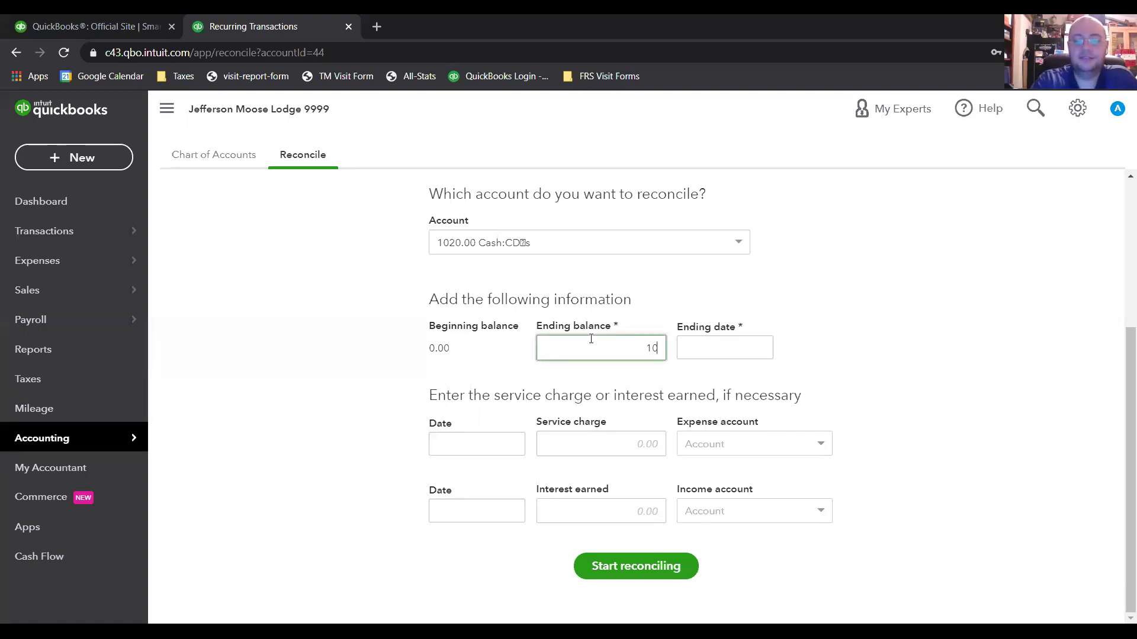
pyautogui.click(764, 355)
pyautogui.click(761, 358)
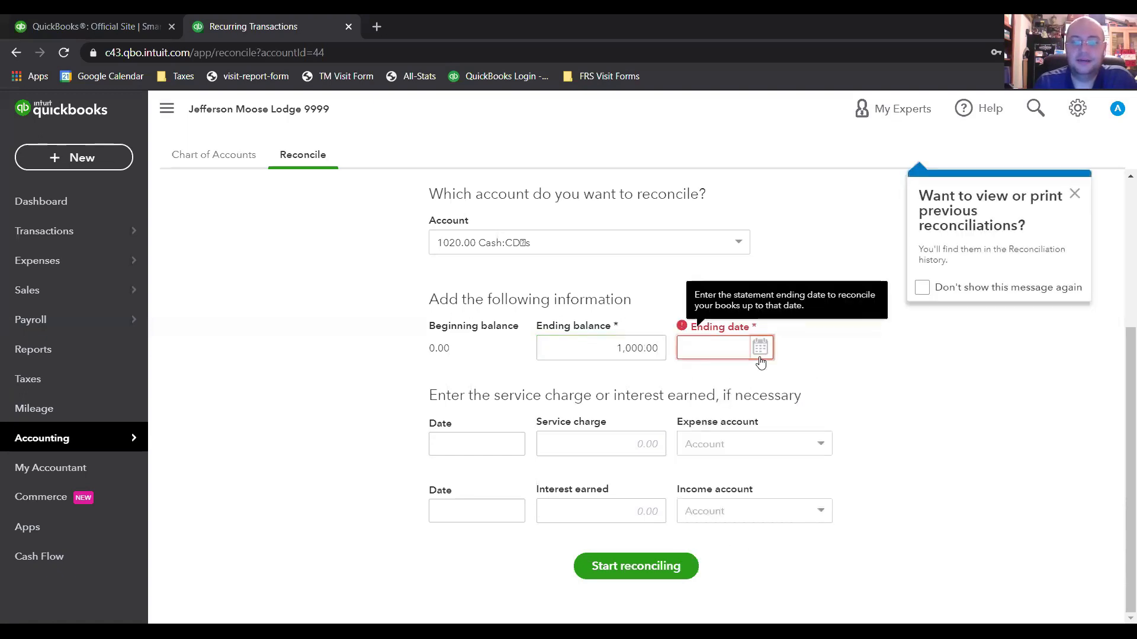
pyautogui.click(760, 355)
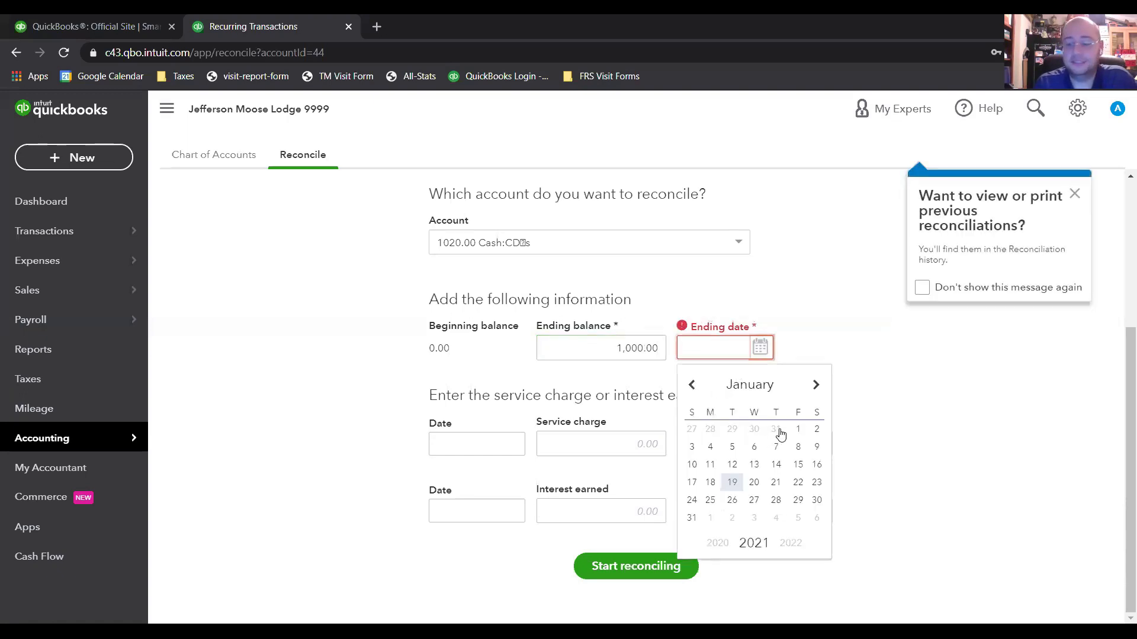
pyautogui.click(779, 431)
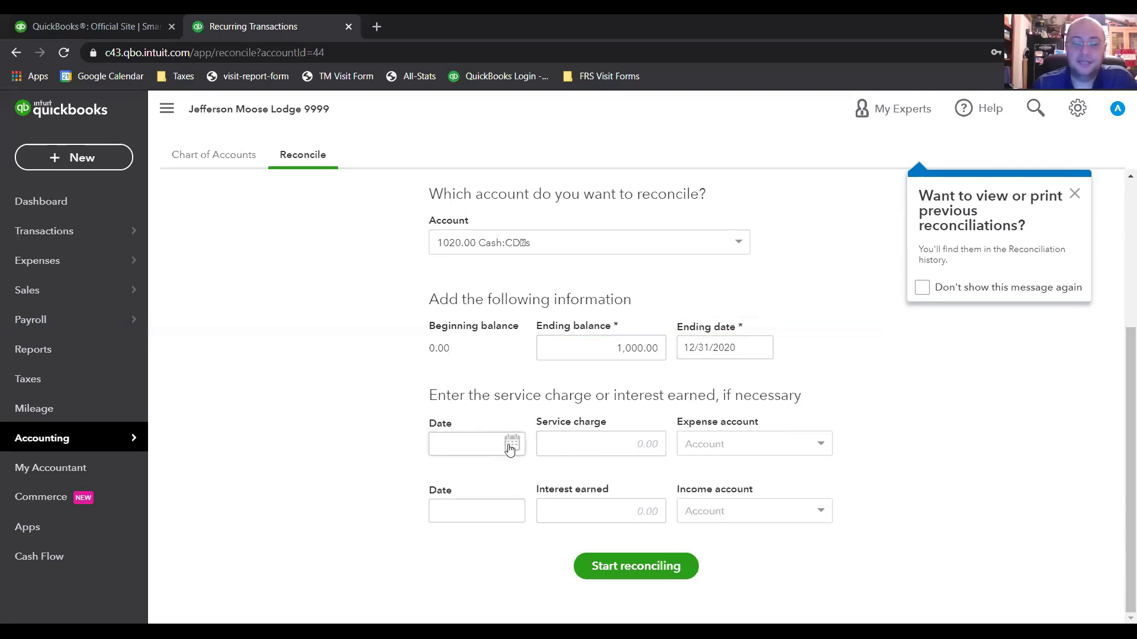
# - Browse the service charge date, expense account and income account options without choosing any
pyautogui.click(474, 444)
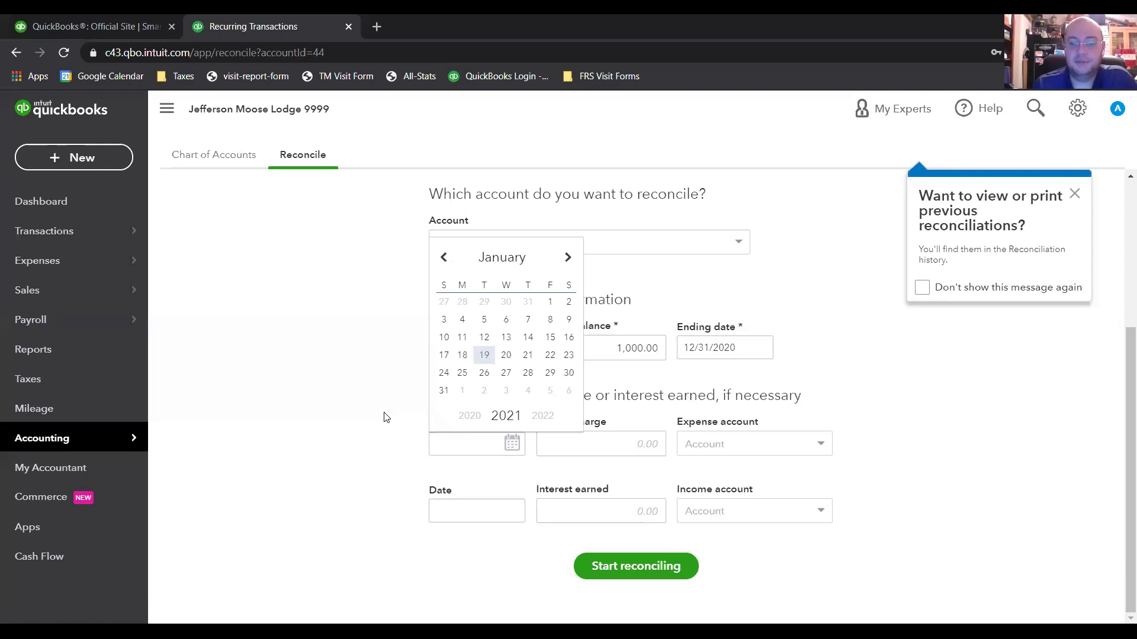
pyautogui.click(569, 435)
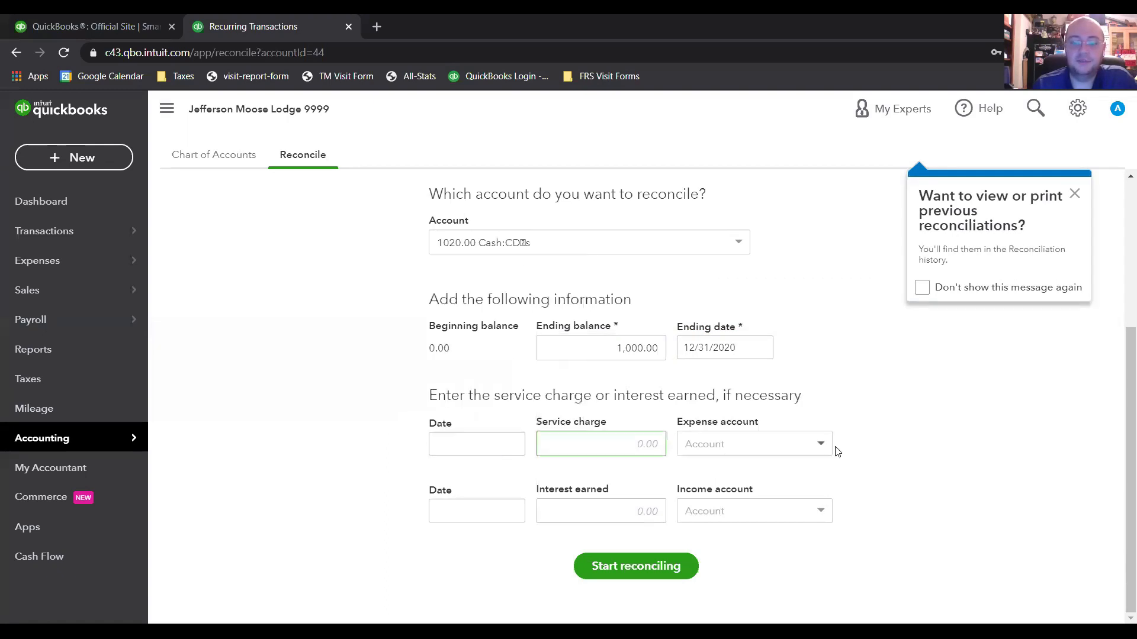
pyautogui.click(820, 450)
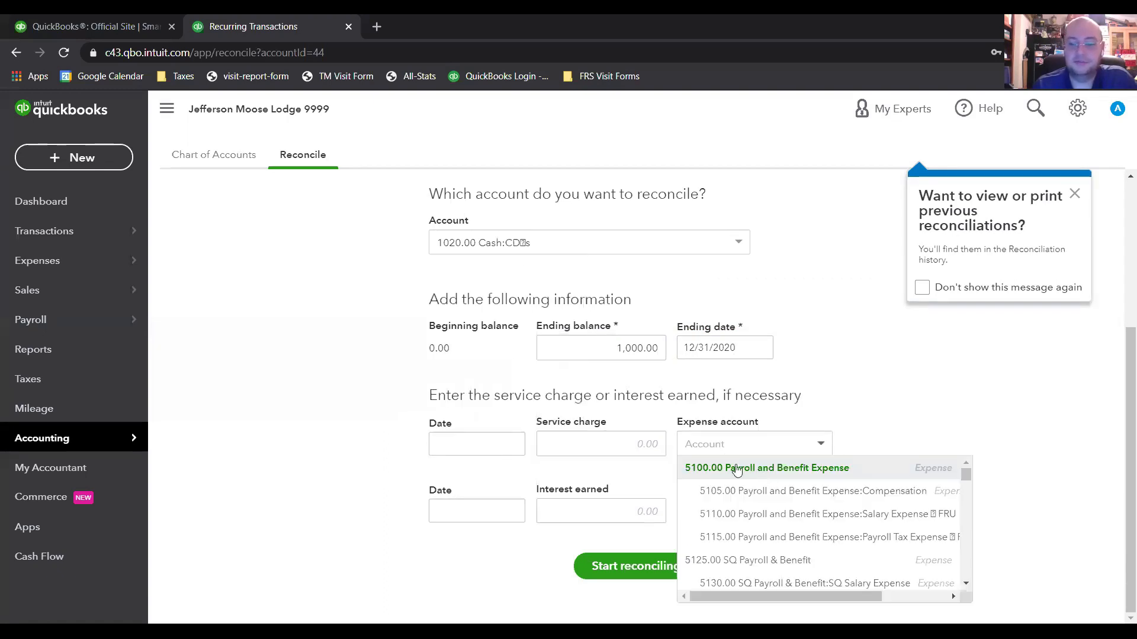
pyautogui.click(271, 462)
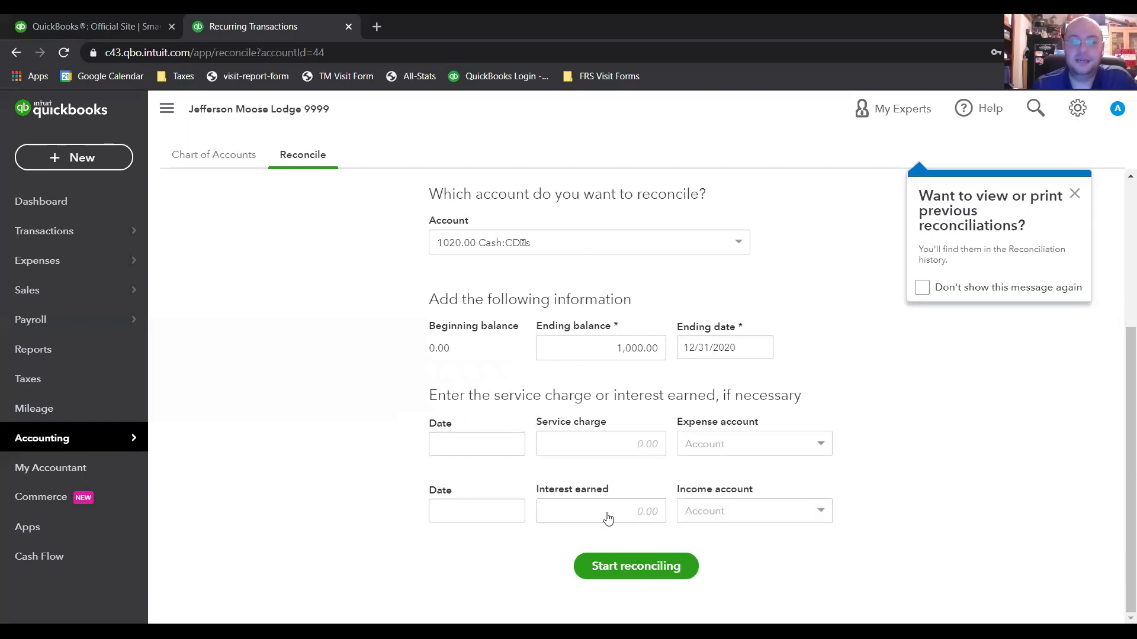
pyautogui.click(821, 511)
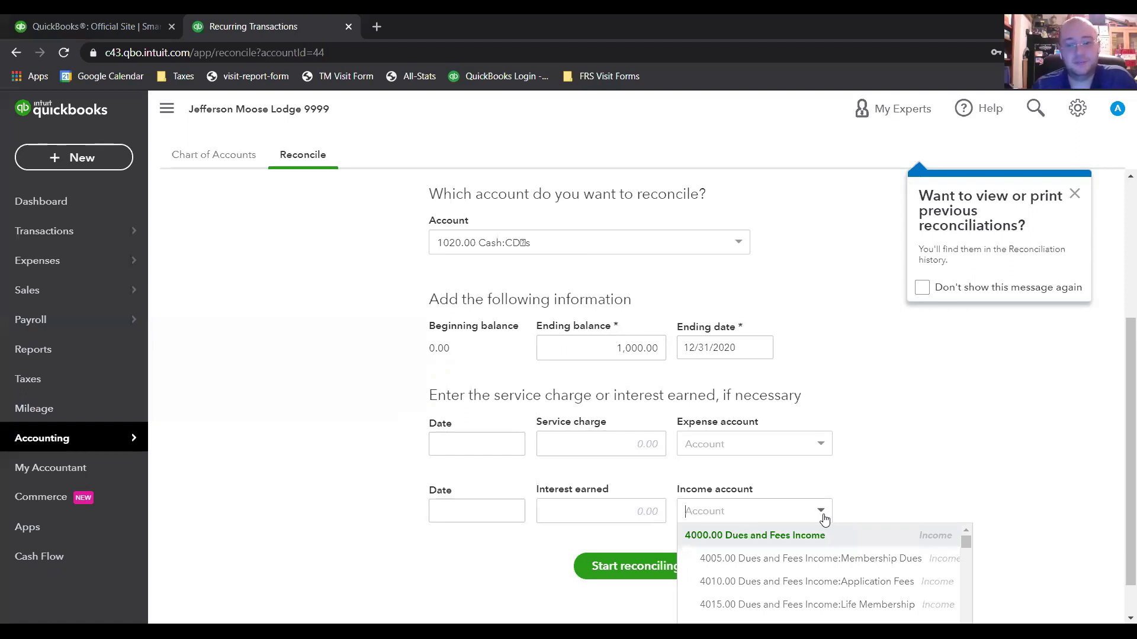
pyautogui.click(889, 489)
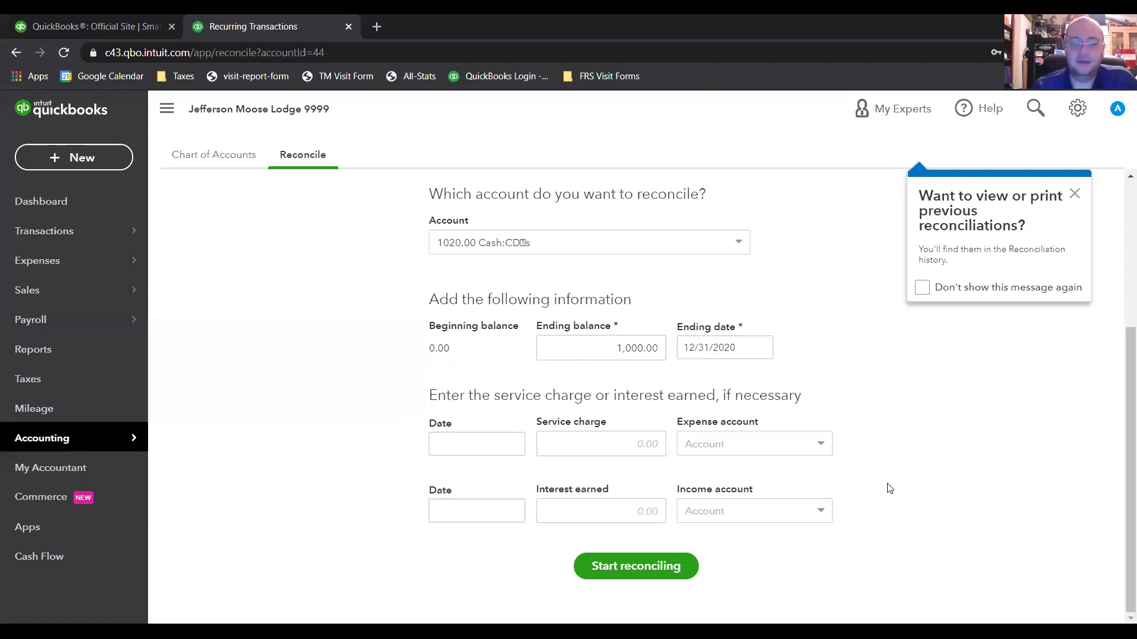
pyautogui.click(736, 240)
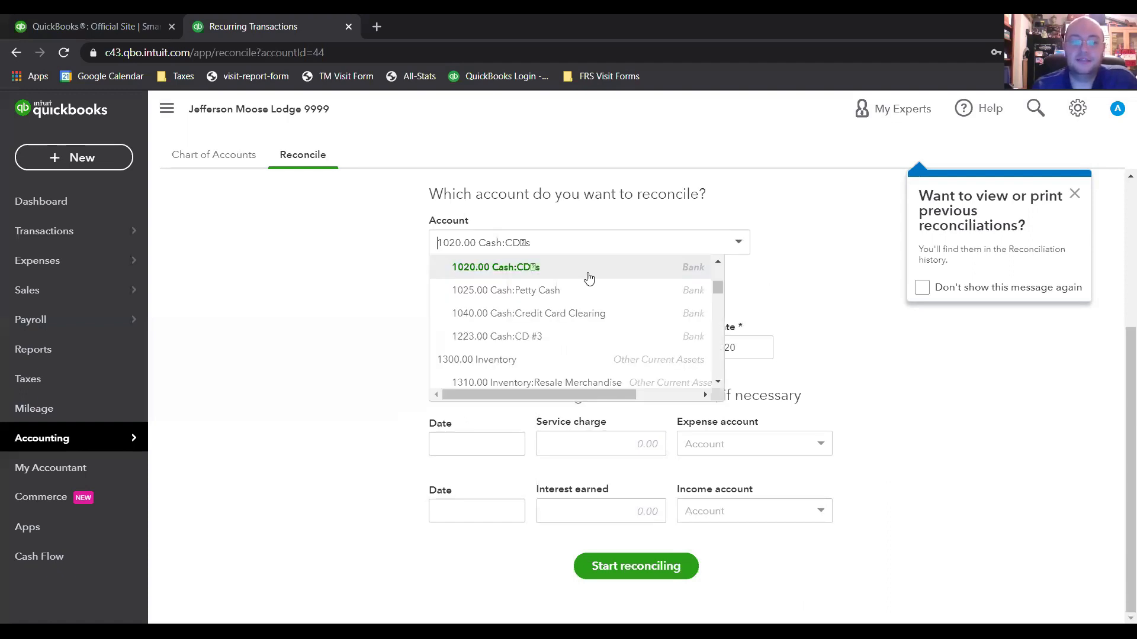
# - Switch to 1005.00 Cash:General Checking and resume its in-progress reconciliation showing a $2,963.54 difference
pyautogui.scroll(3, 588, 278)
pyautogui.click(589, 269)
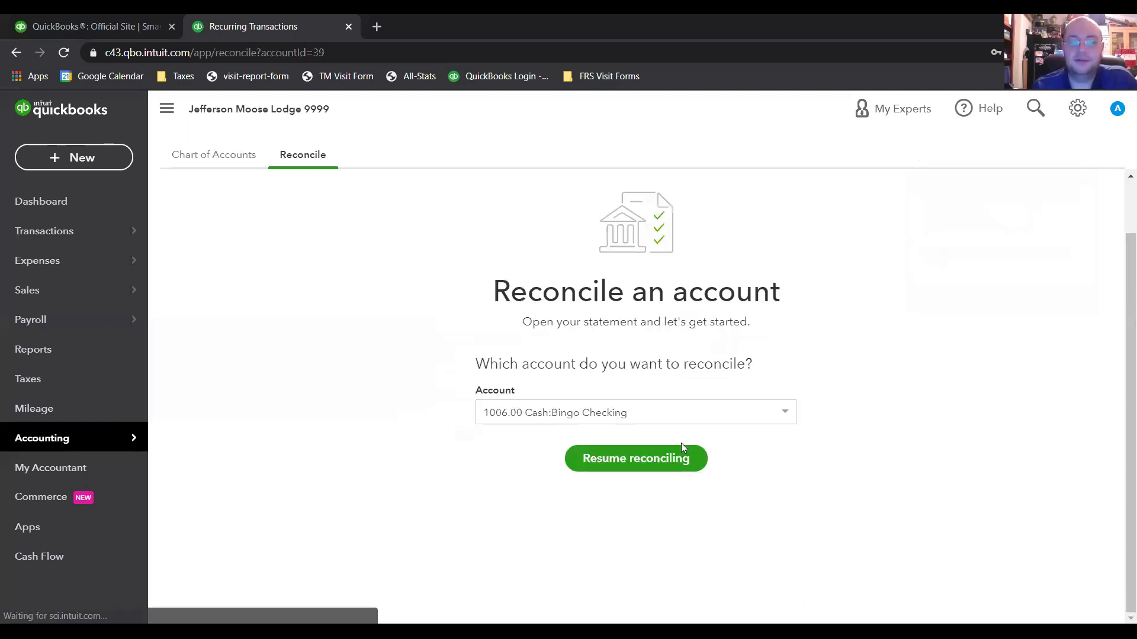
pyautogui.click(686, 419)
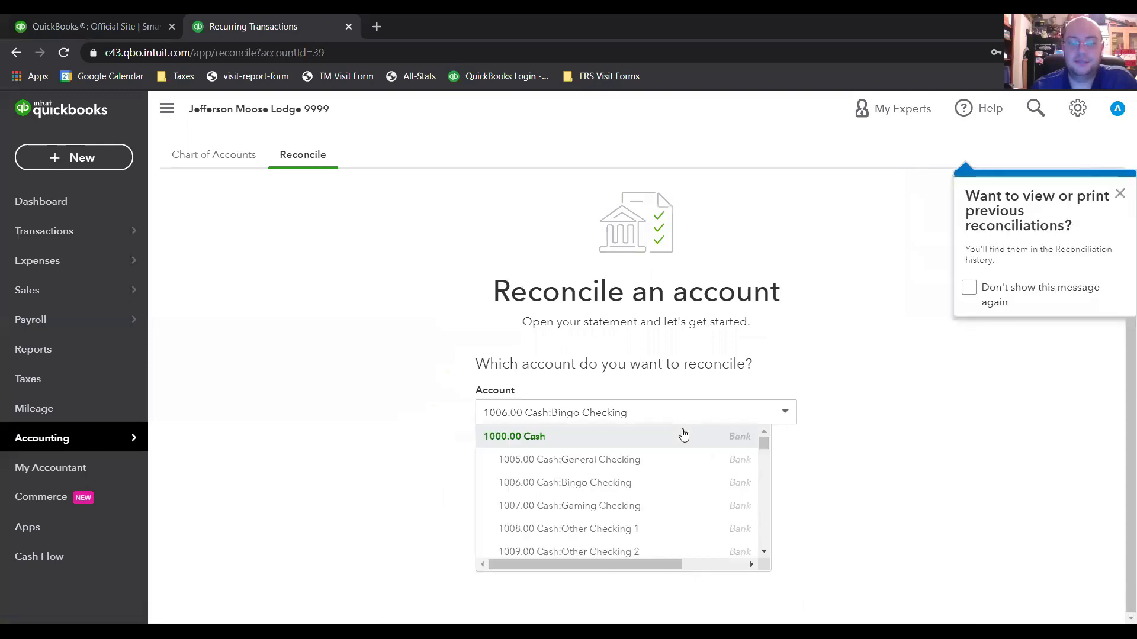
pyautogui.click(650, 461)
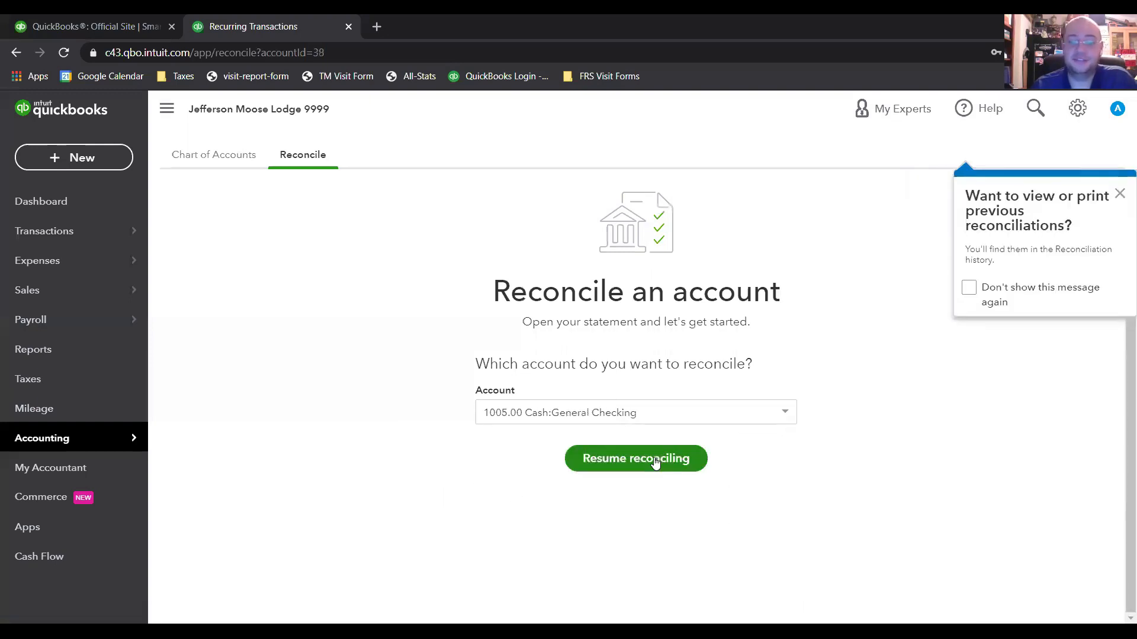
pyautogui.click(656, 464)
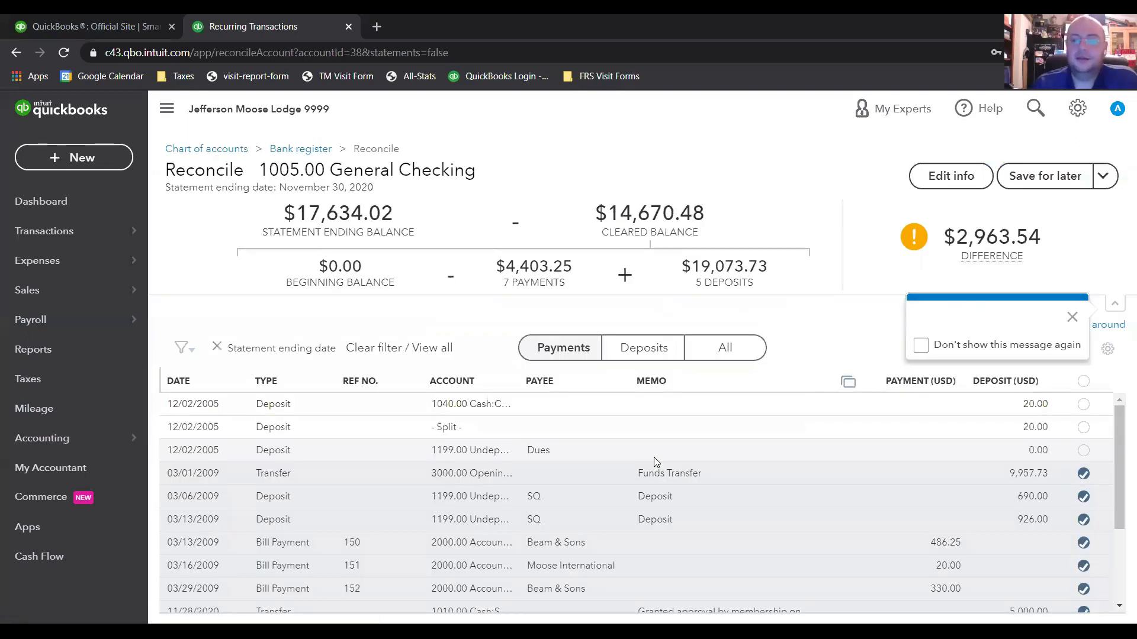
pyautogui.click(1074, 318)
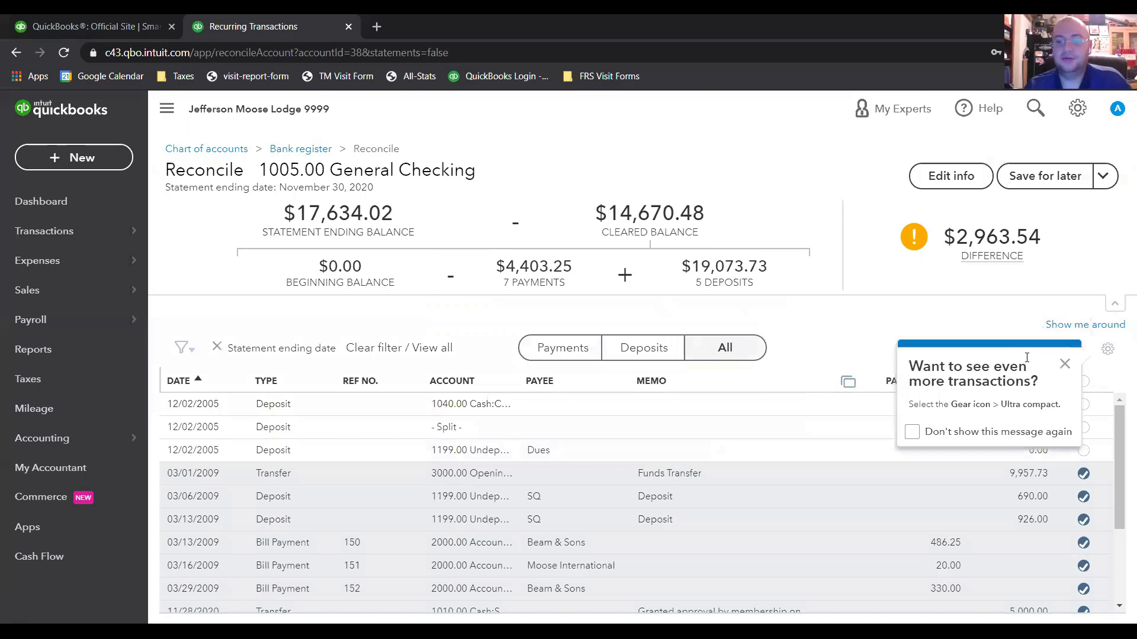
# - Filter to deposits, mark all 8 cleared, then unmark them, leaving only 7 payments cleared
pyautogui.click(1064, 366)
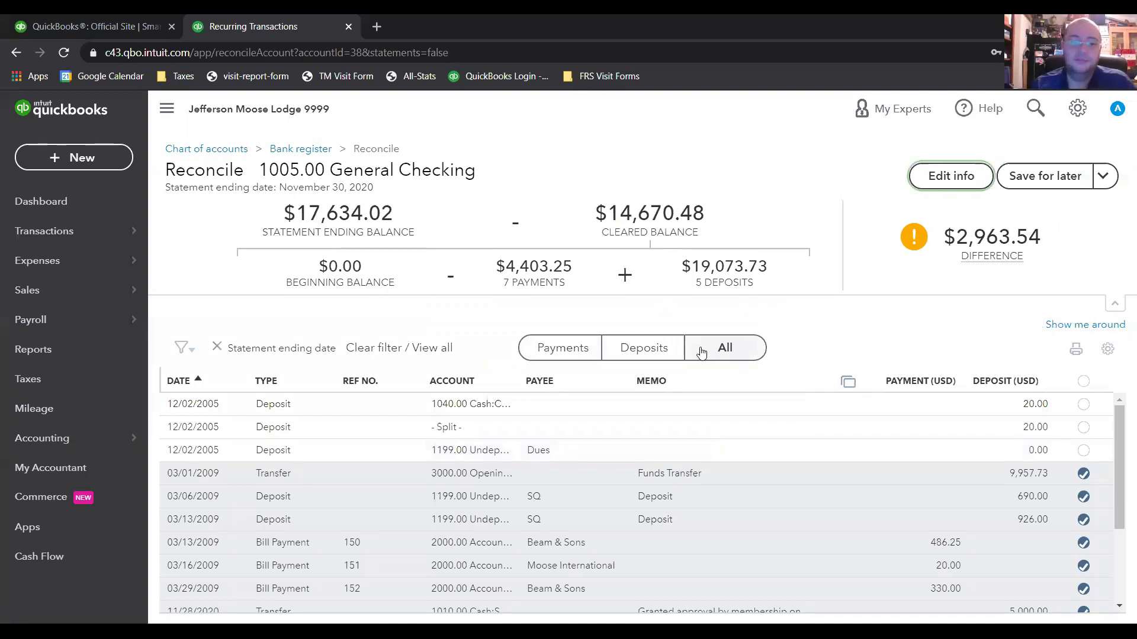
pyautogui.click(554, 348)
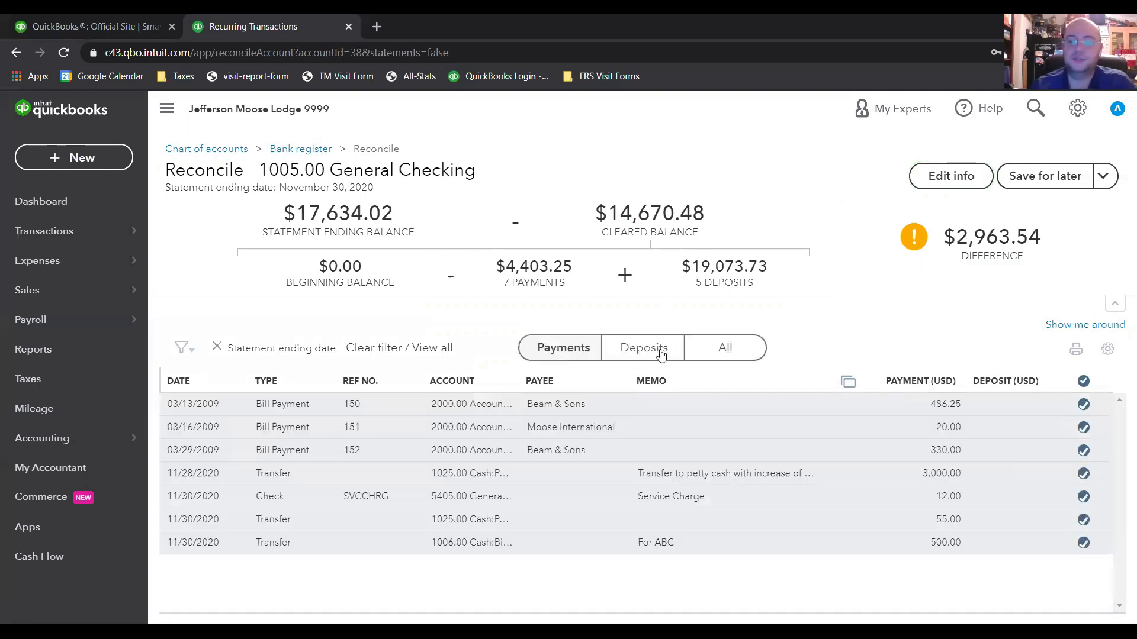
pyautogui.click(654, 356)
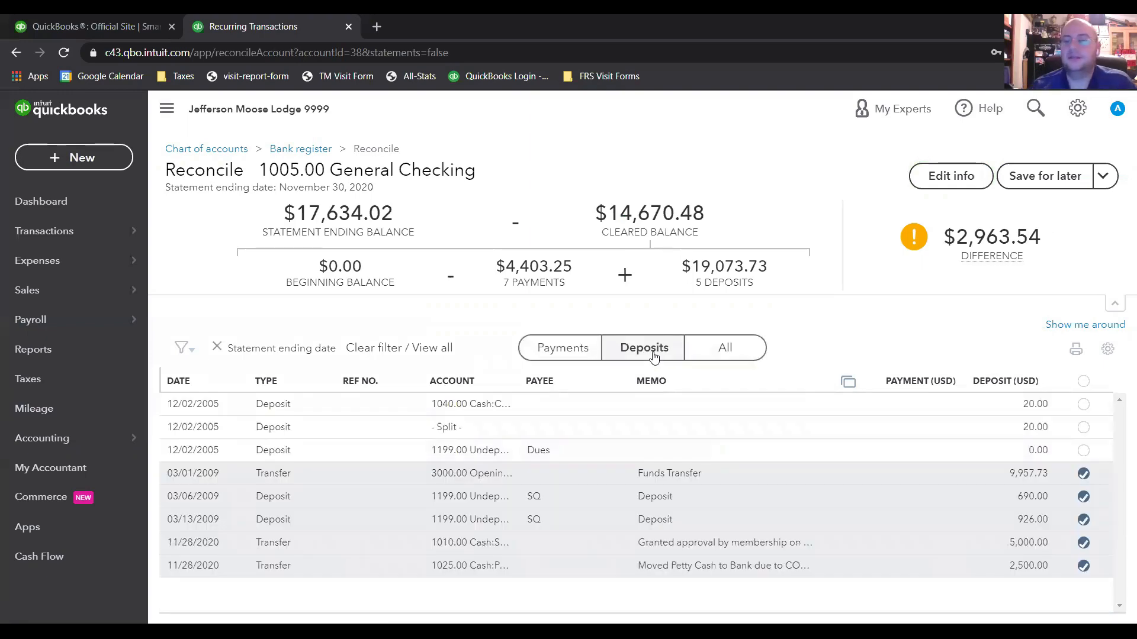
pyautogui.click(1083, 382)
pyautogui.click(724, 426)
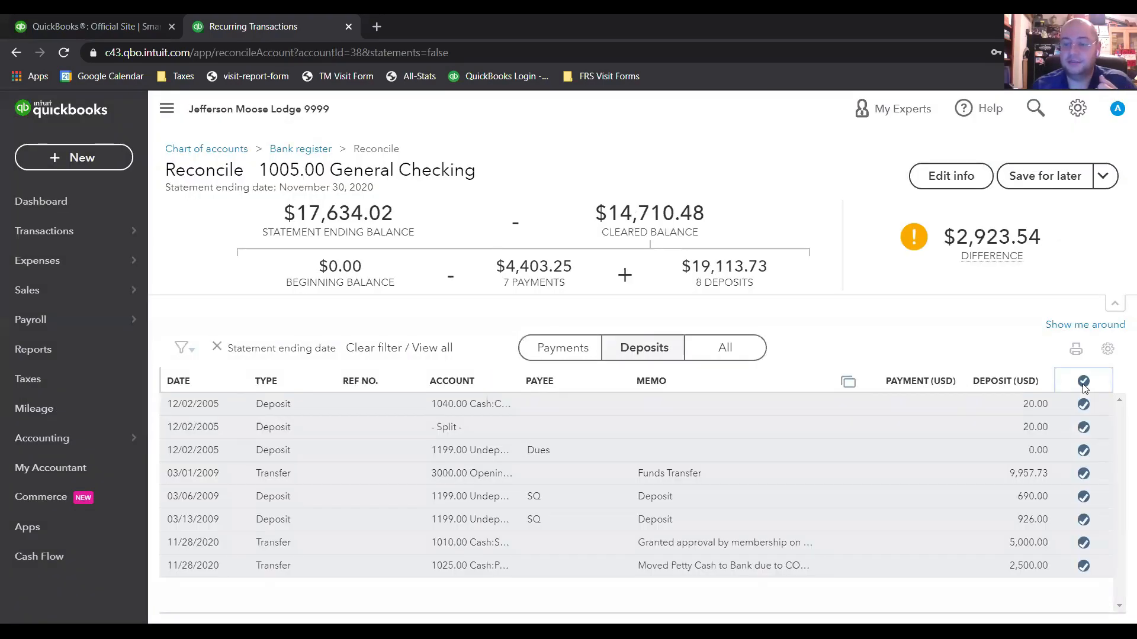
pyautogui.click(1083, 382)
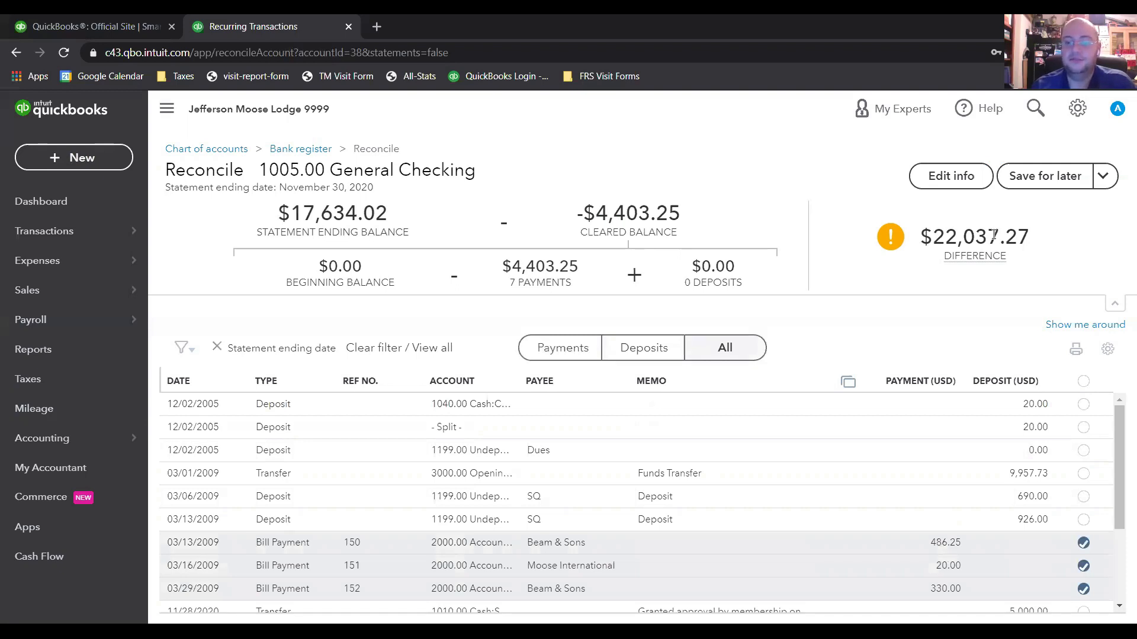
pyautogui.moveTo(994, 235)
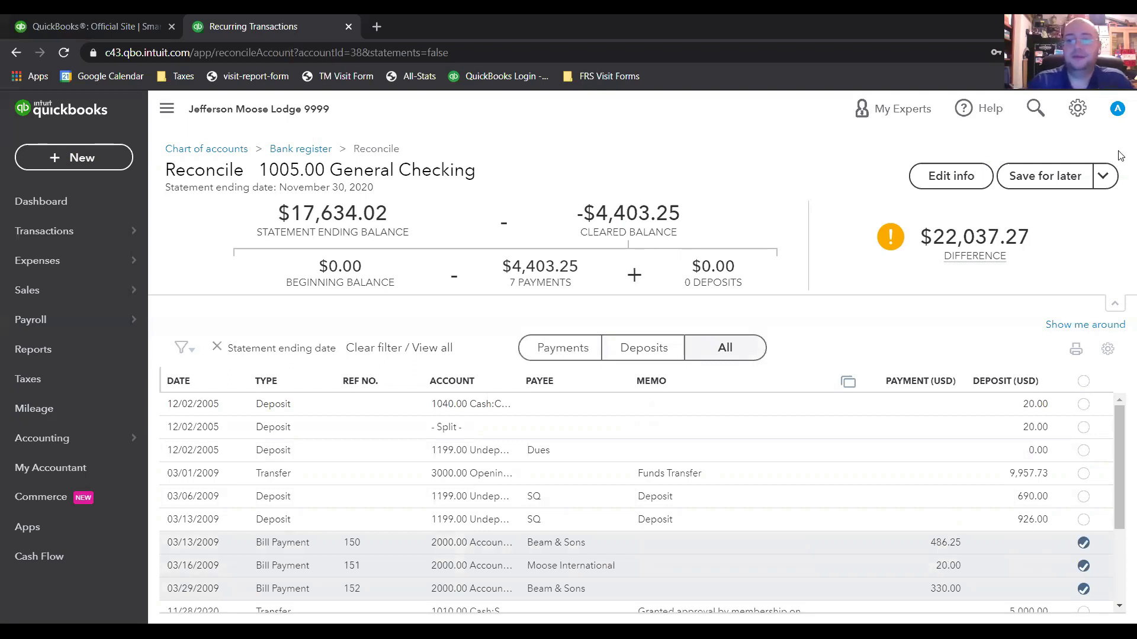
# - Save the General Checking reconciliation for later, returning to the Reconcile an account page
pyautogui.click(1105, 177)
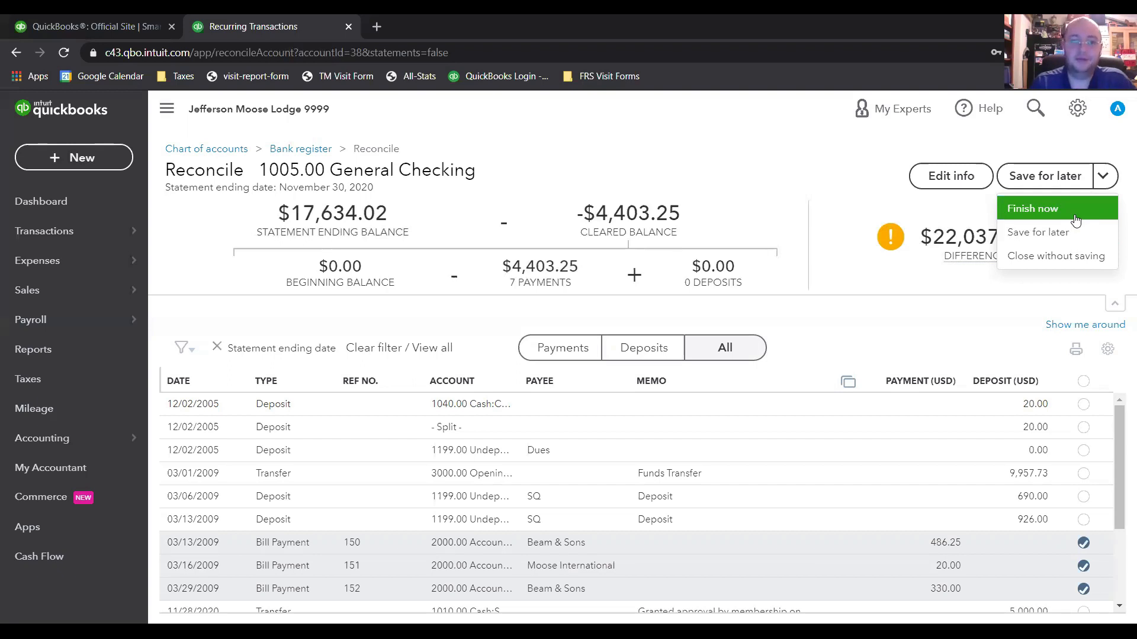
pyautogui.click(884, 295)
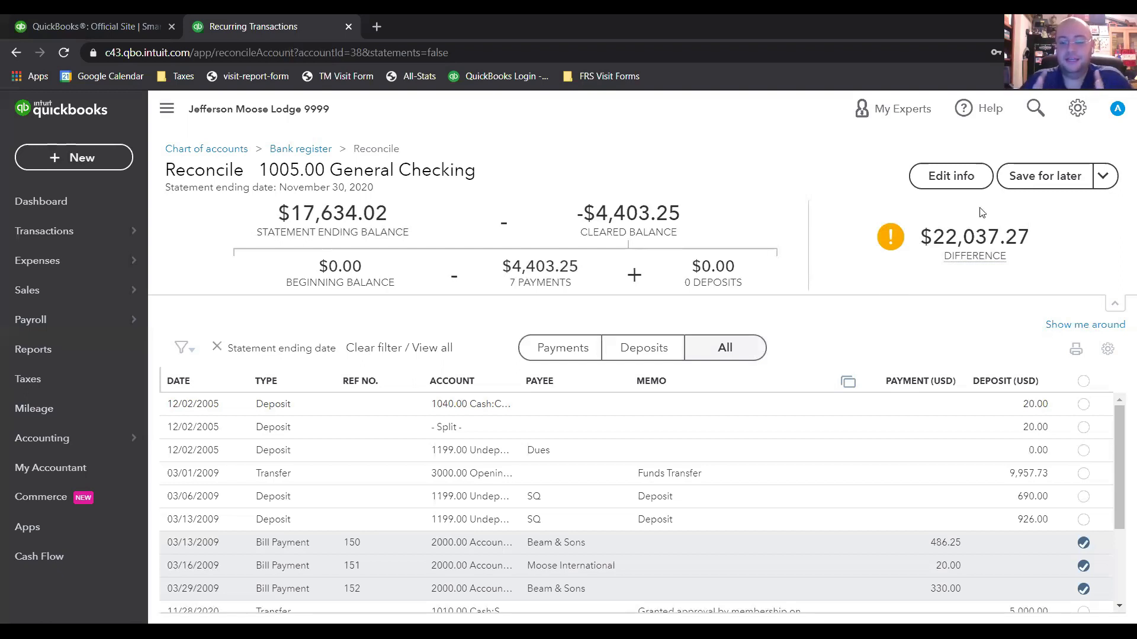
pyautogui.click(1049, 180)
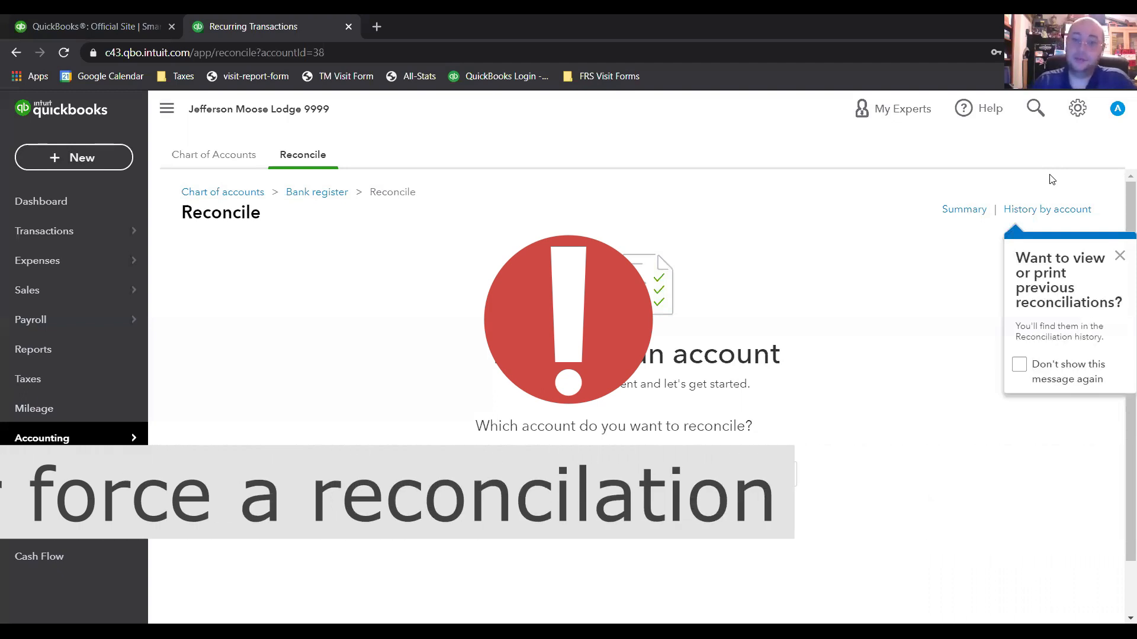
# - Close the previous-reconciliations tip and return to the Reconcile page via Tools
pyautogui.click(1077, 108)
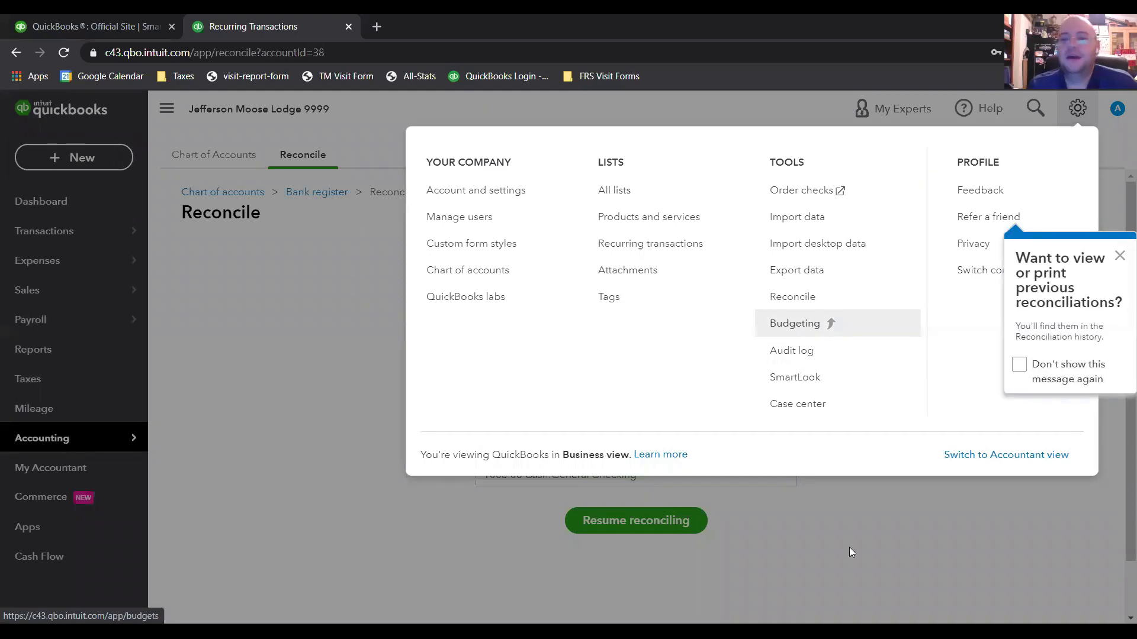
pyautogui.click(1119, 255)
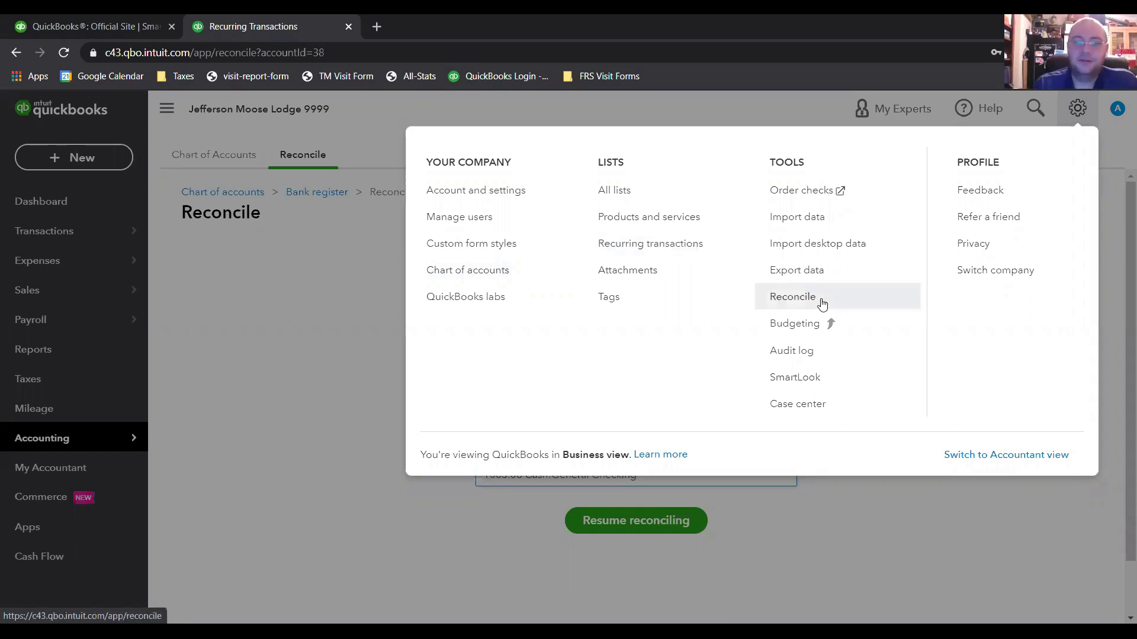
pyautogui.click(1020, 195)
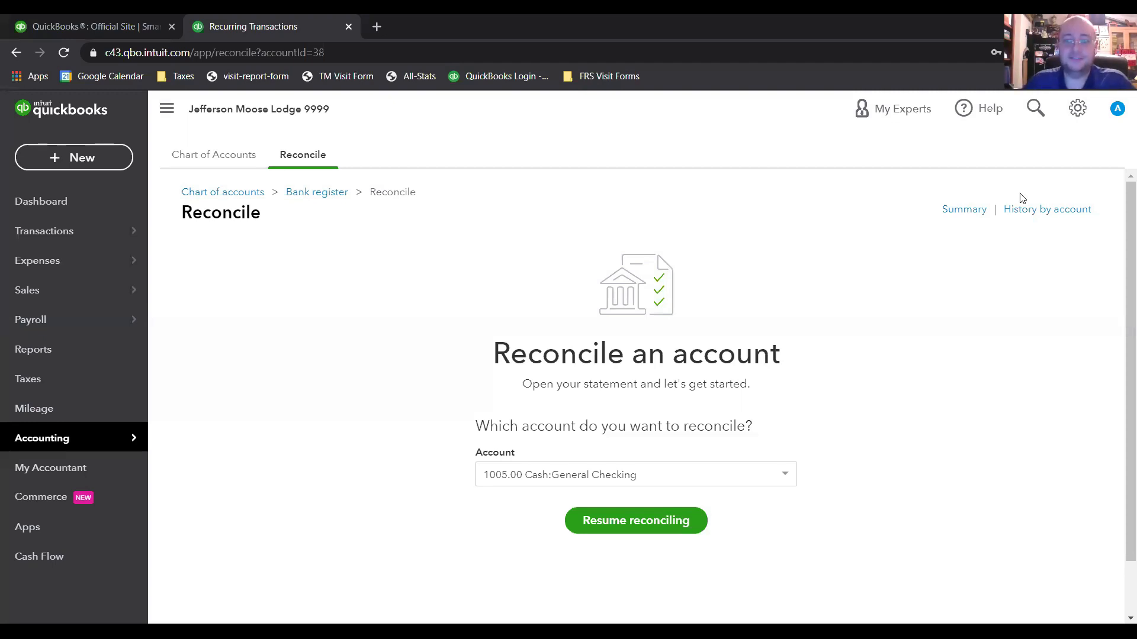
pyautogui.click(1073, 118)
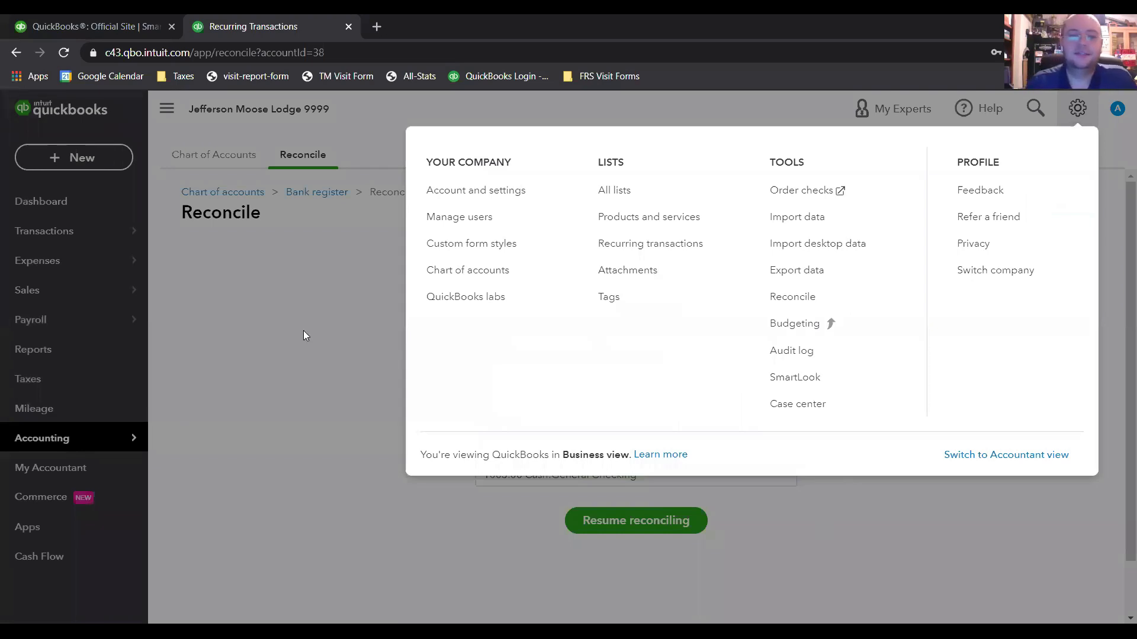
# - View the Help panel's reconciliation articles and support options, then close it
pyautogui.click(1078, 108)
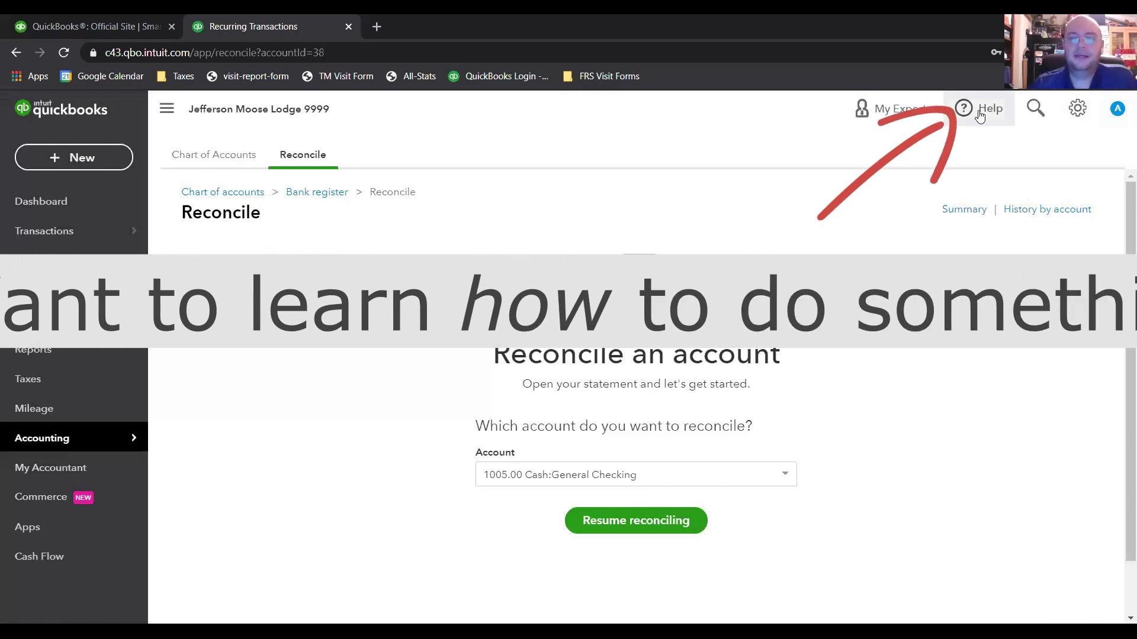
pyautogui.click(980, 113)
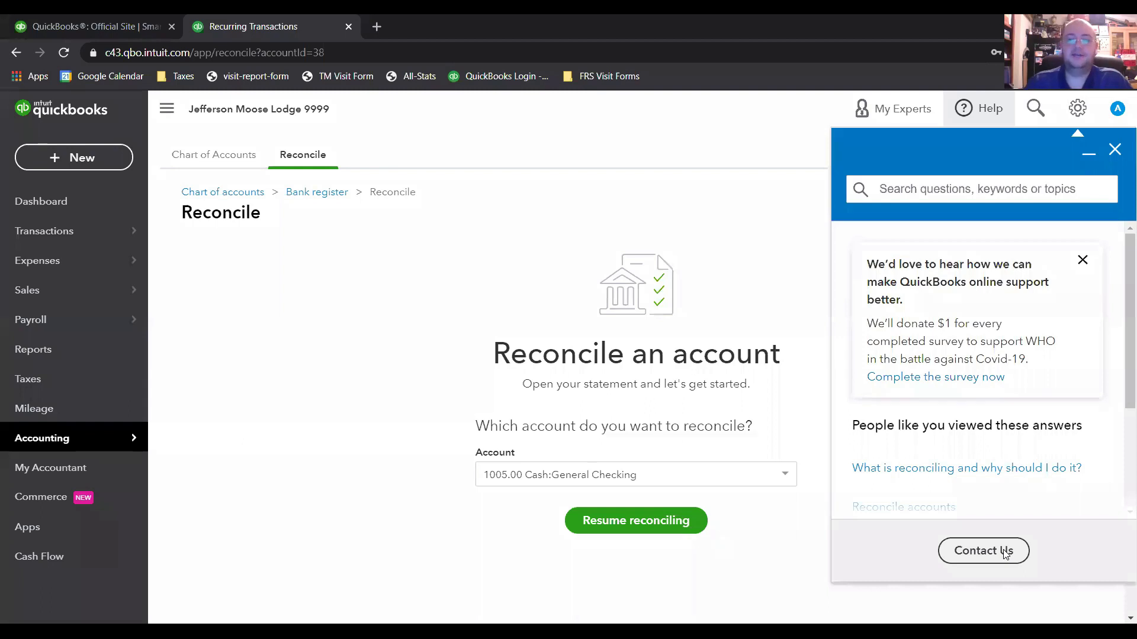
pyautogui.press('Escape')
# - Reload the Reconcile page under Accounting
pyautogui.click(932, 327)
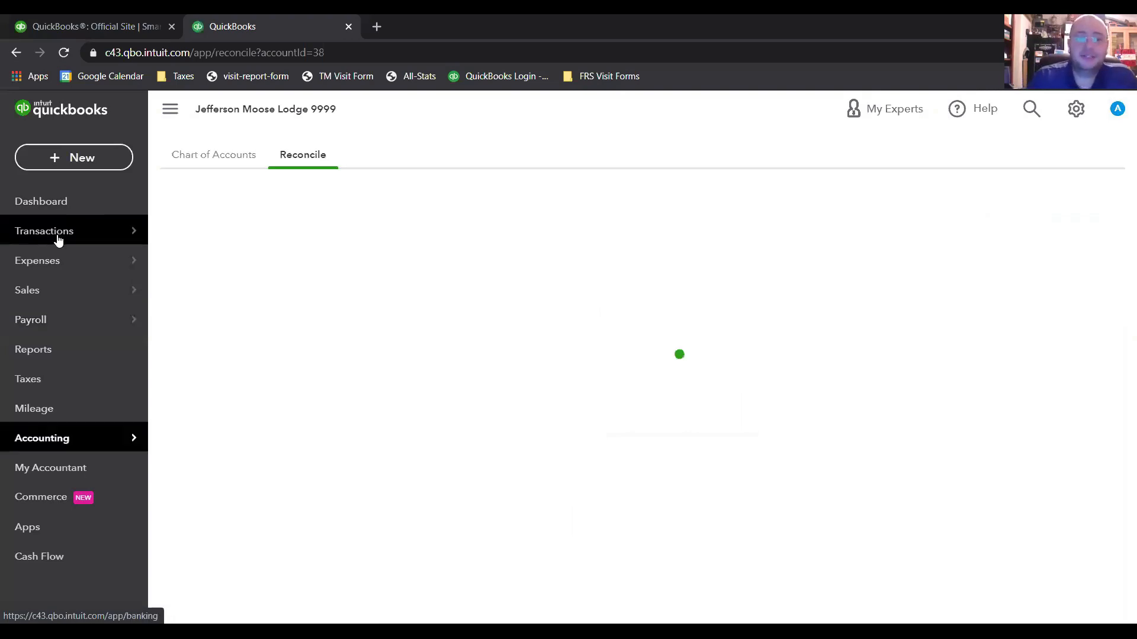
# - Go to the bank Rules page under Transactions, which lists 0 rules
pyautogui.moveTo(58, 239)
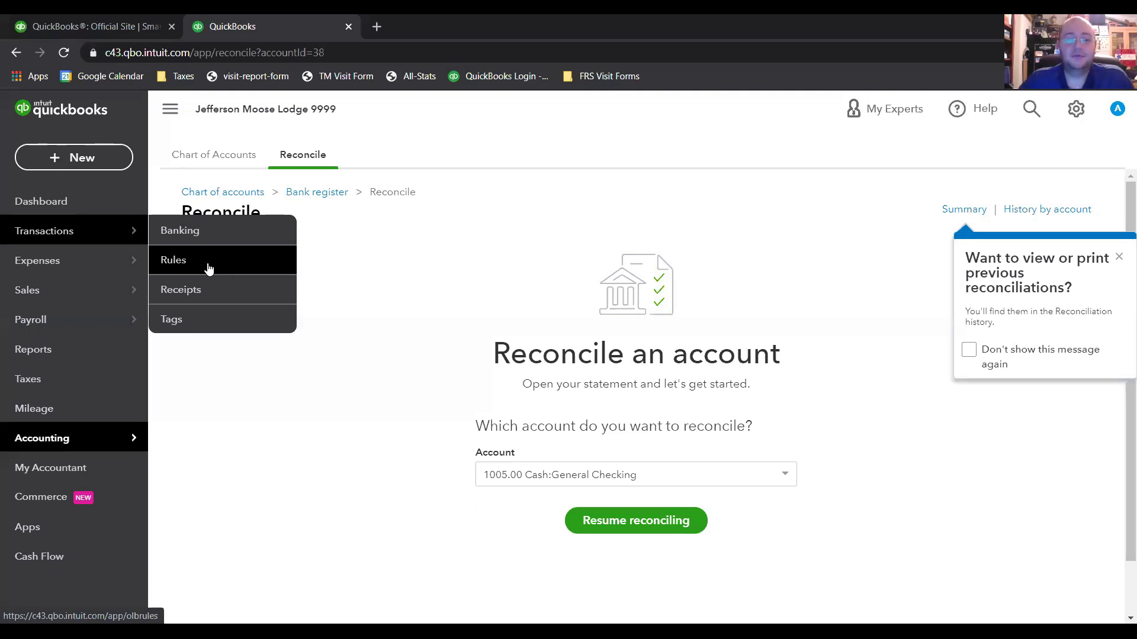
pyautogui.click(208, 269)
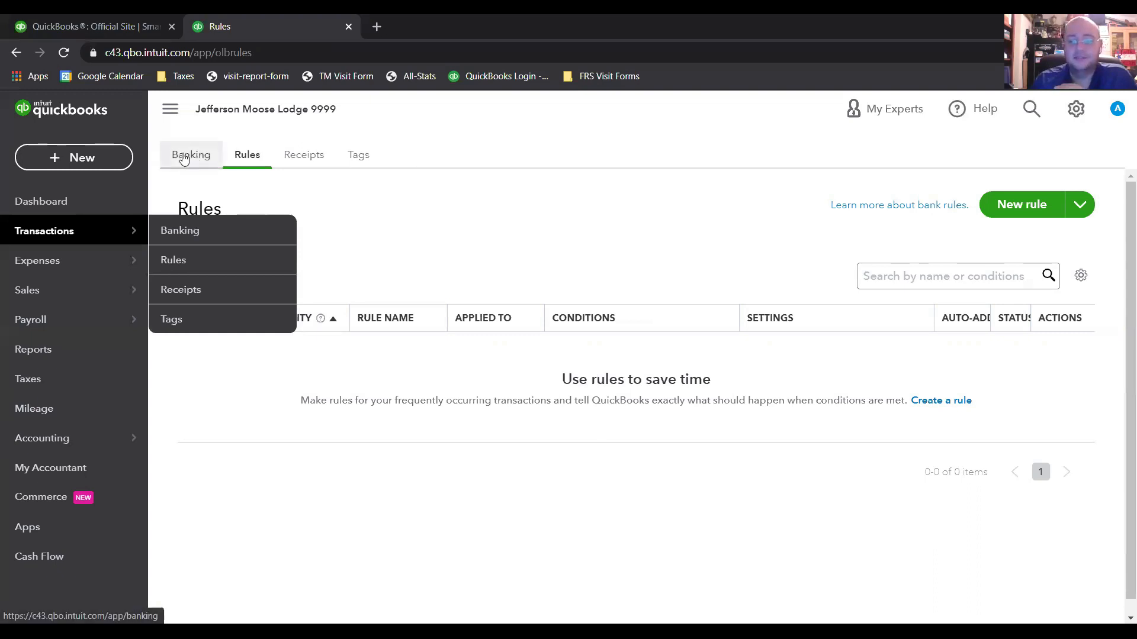
# - Switch from the empty Rules list to the Banking transactions page
pyautogui.click(184, 159)
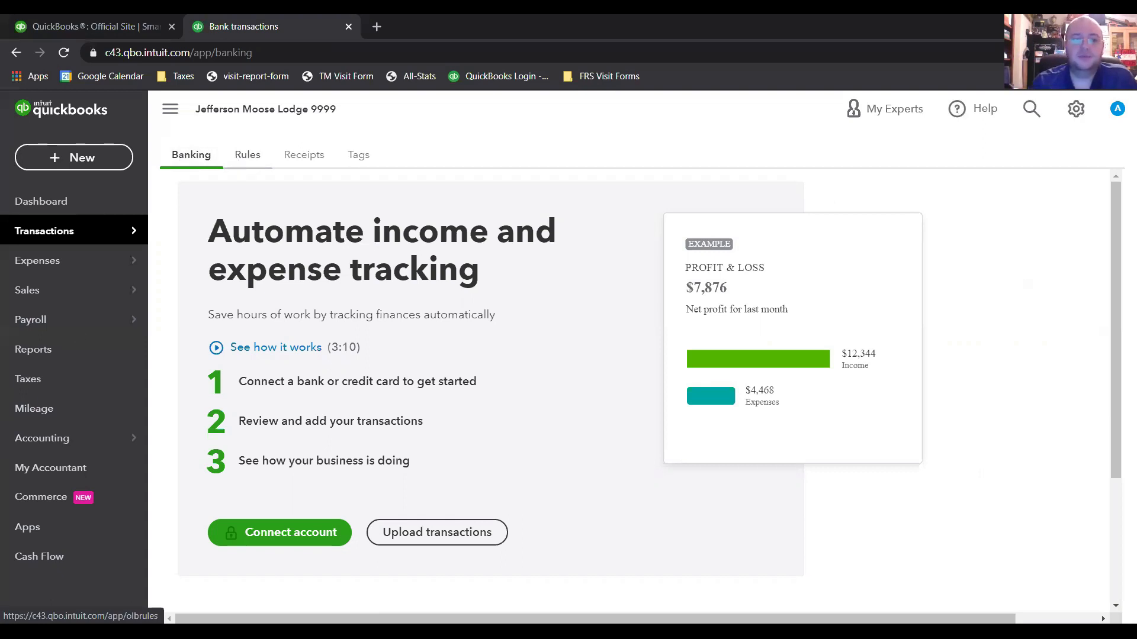
# - Go to the Vendors list from the Expenses section of the sidebar
pyautogui.moveTo(85, 272)
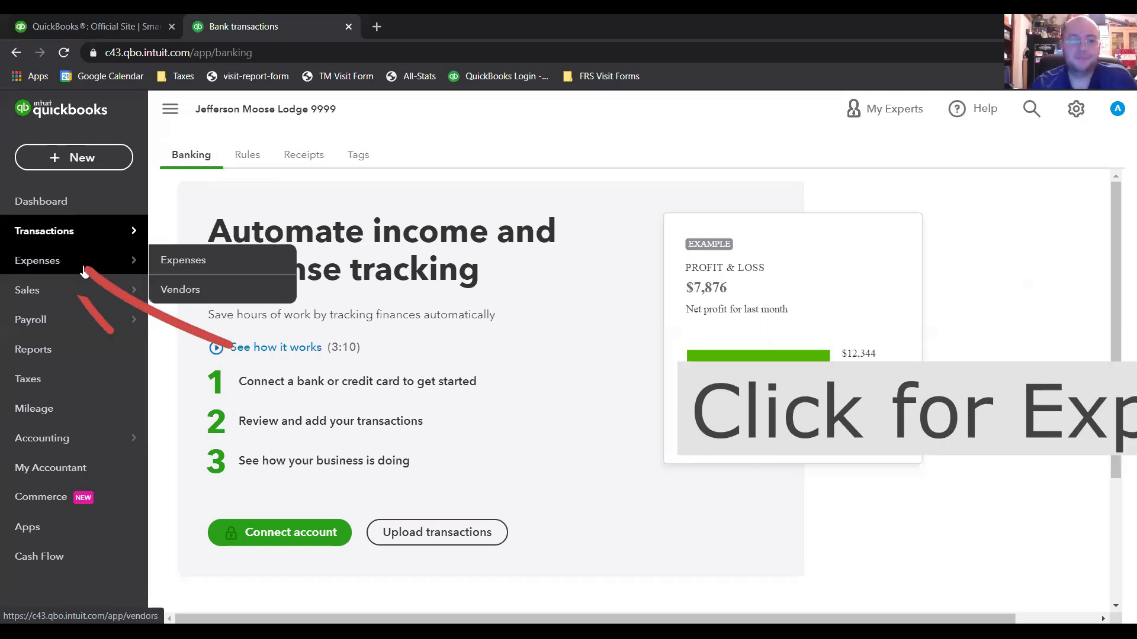
pyautogui.click(202, 290)
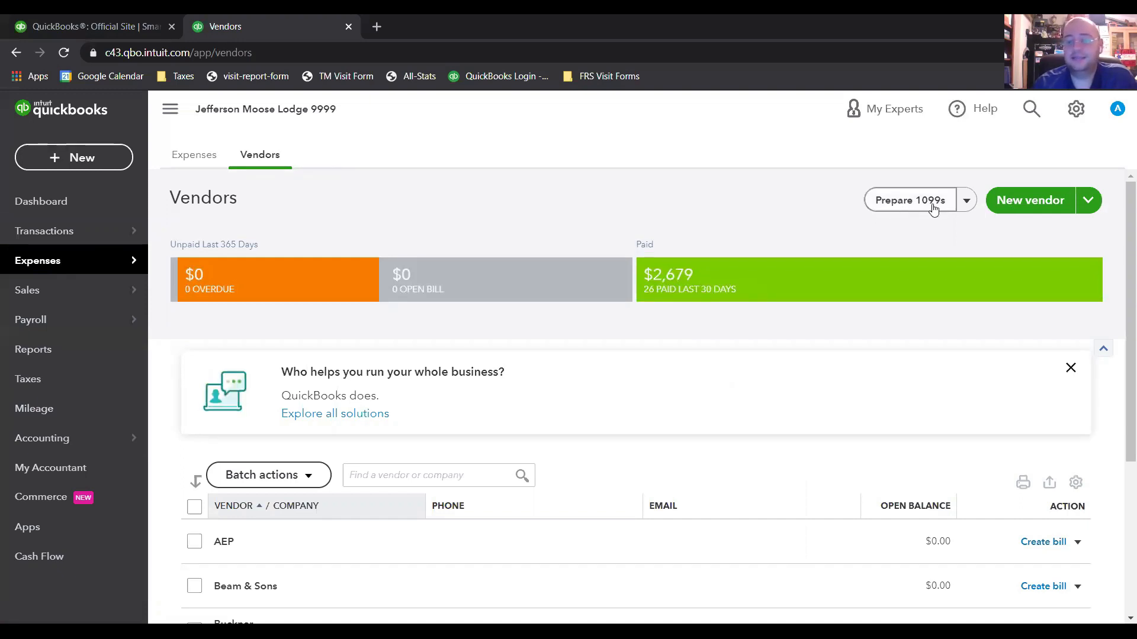
# - Check the New vendor dropdown's Import vendors option, look through all six vendors, and open AEP's record
pyautogui.click(968, 206)
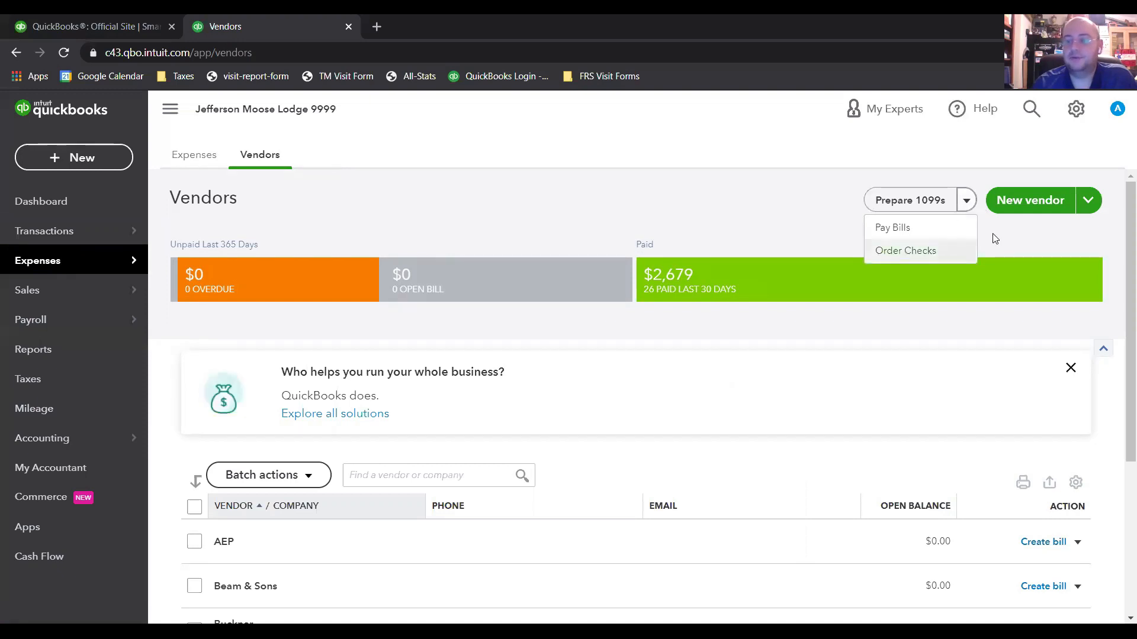
pyautogui.click(1088, 203)
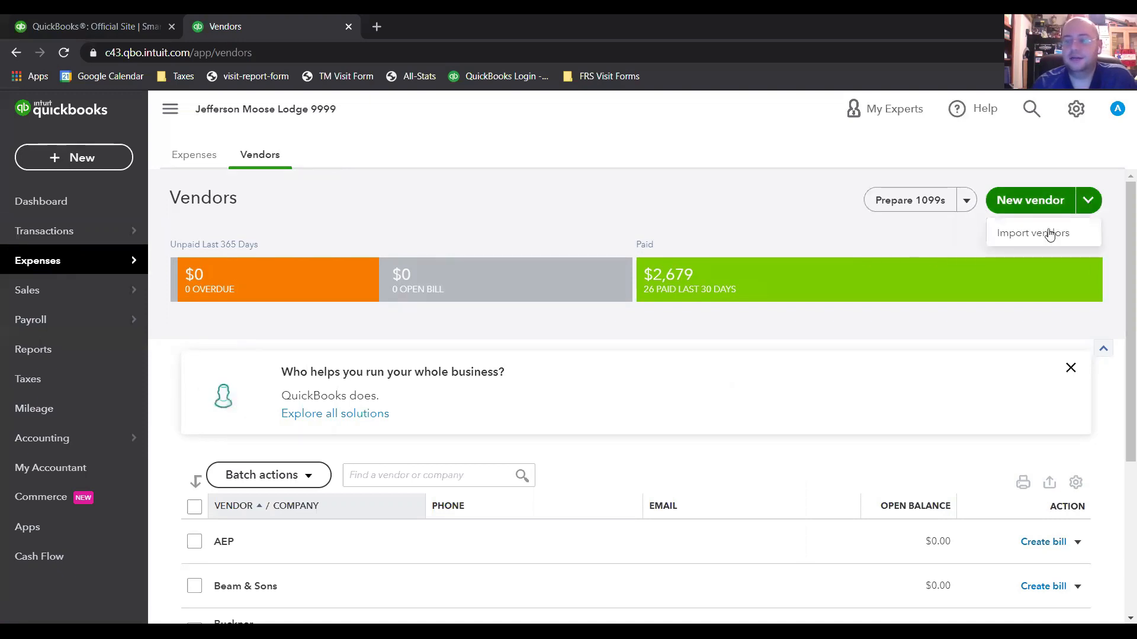
pyautogui.click(555, 210)
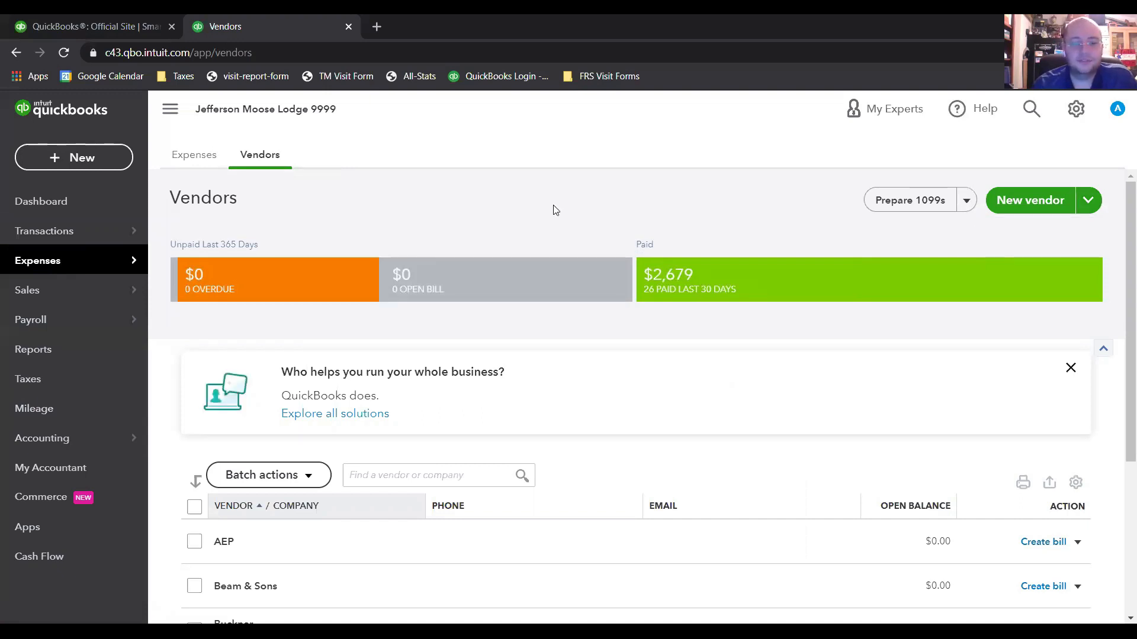
pyautogui.scroll(-3, 555, 210)
pyautogui.scroll(-2, 555, 210)
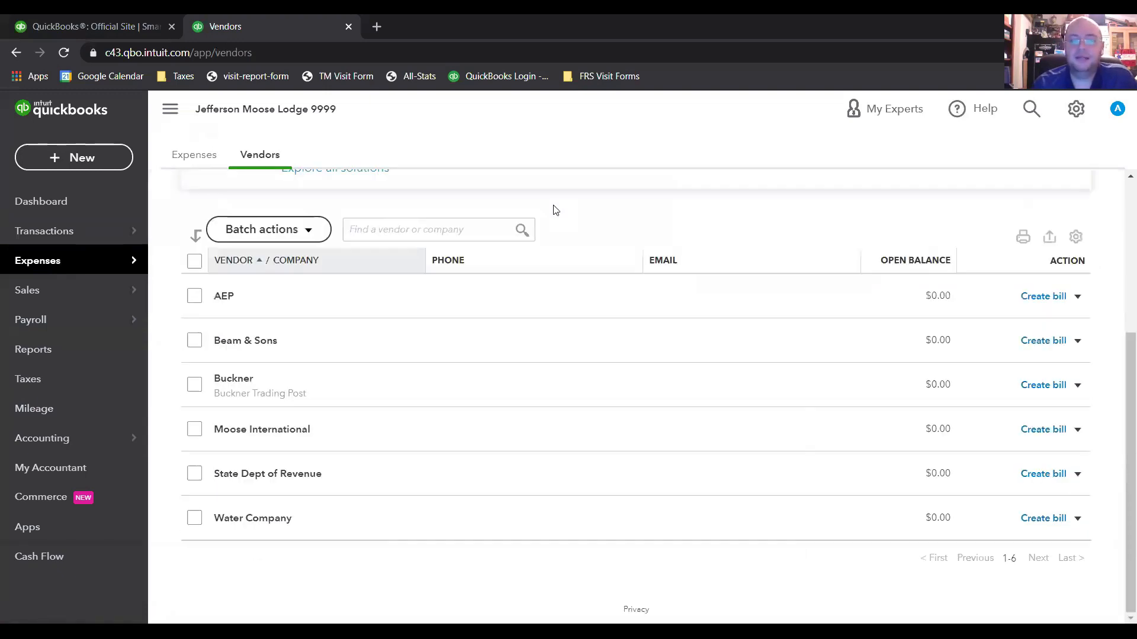
pyautogui.click(224, 297)
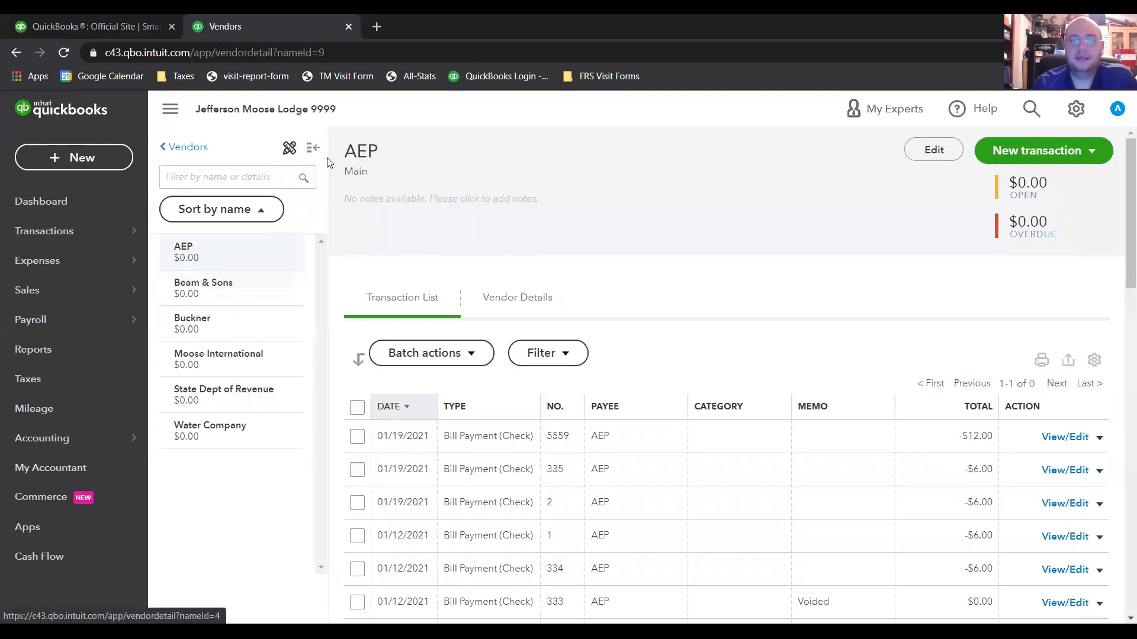
# - Browse the Beam & Sons and Moose International records, then edit Moose International's vendor information
pyautogui.click(313, 149)
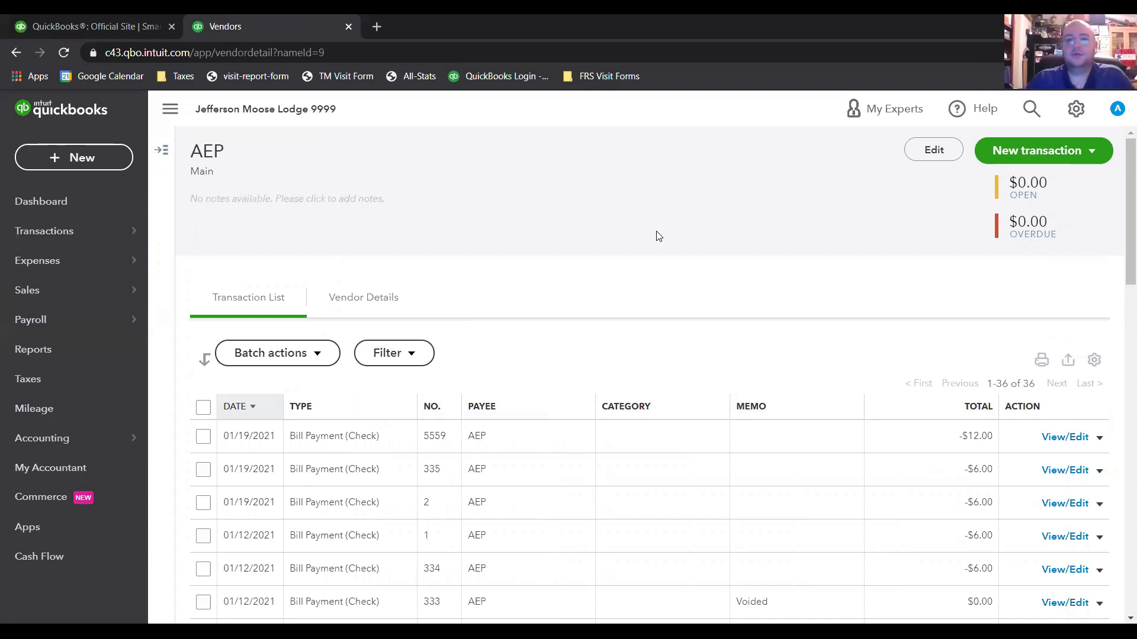
pyautogui.click(160, 156)
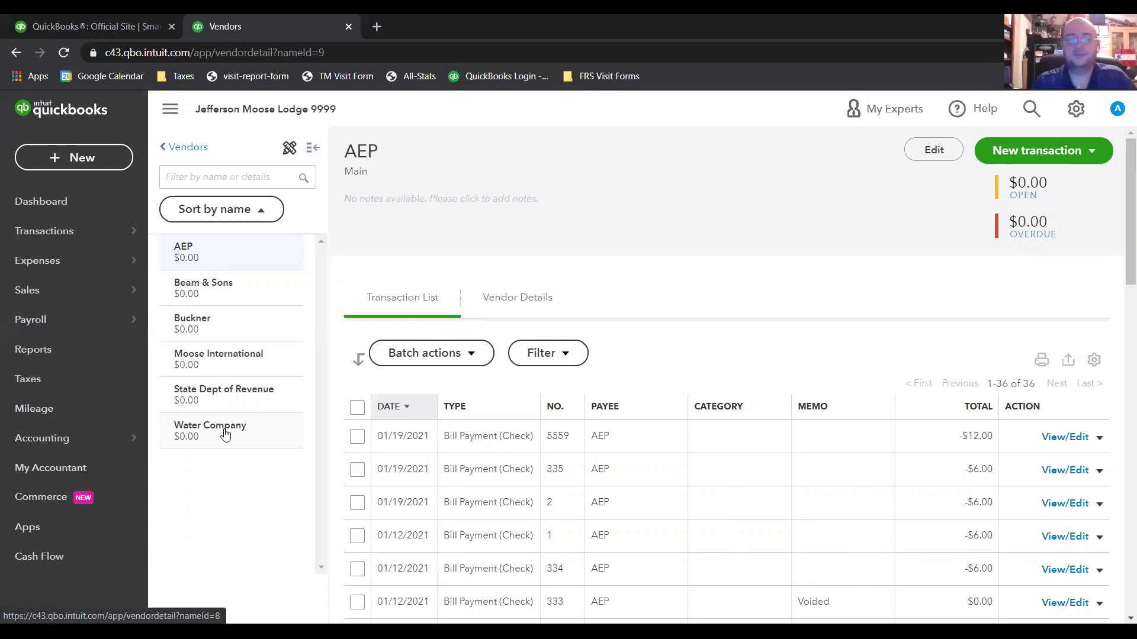
pyautogui.click(215, 298)
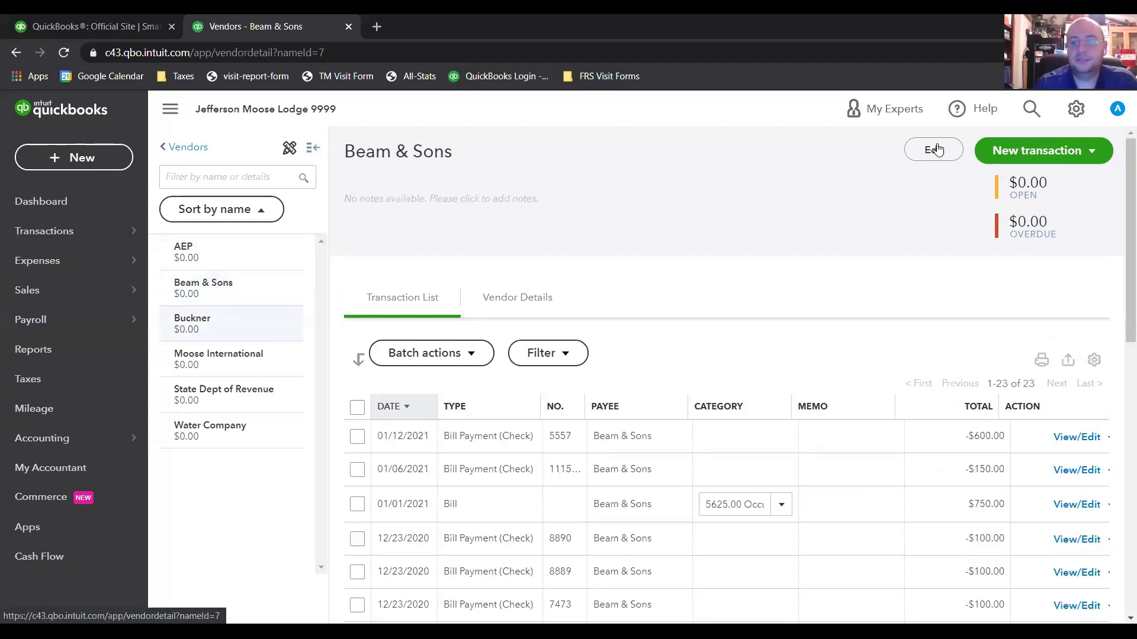
pyautogui.click(219, 354)
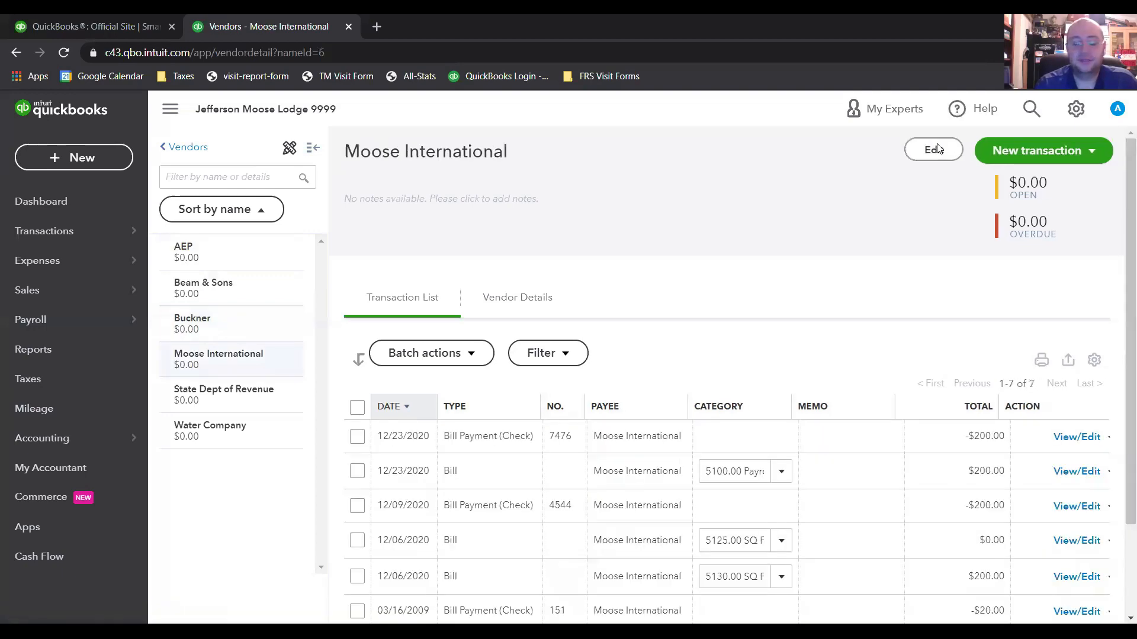
pyautogui.click(938, 149)
pyautogui.click(623, 213)
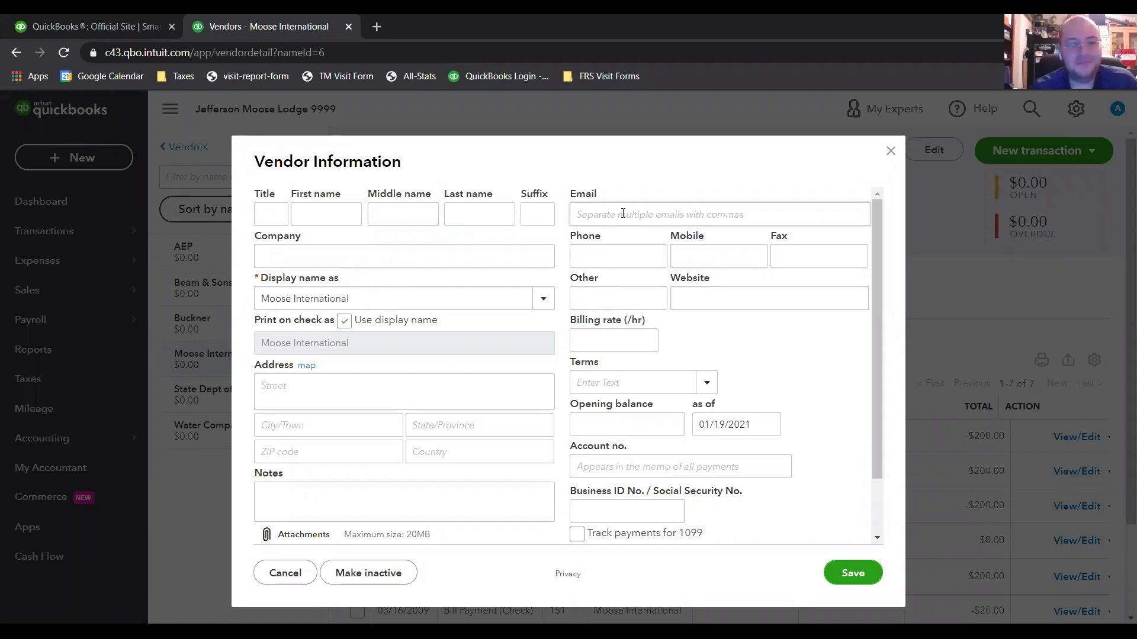
# - Step through the Company name and Phone fields on Moose International's vendor form
pyautogui.click(302, 256)
pyautogui.click(302, 256)
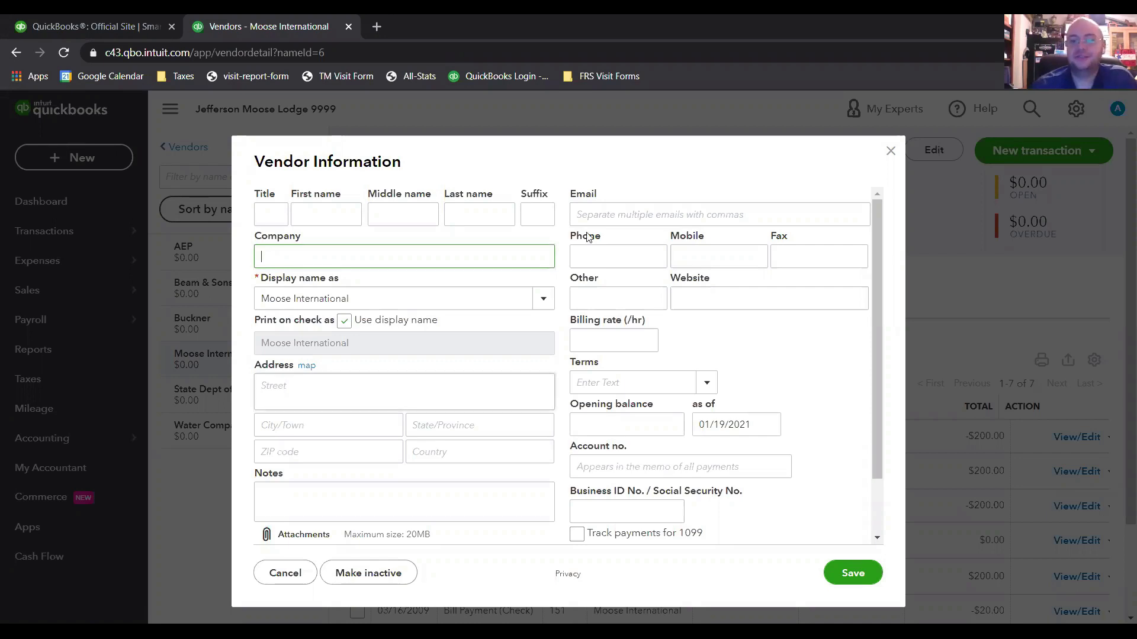
pyautogui.click(591, 255)
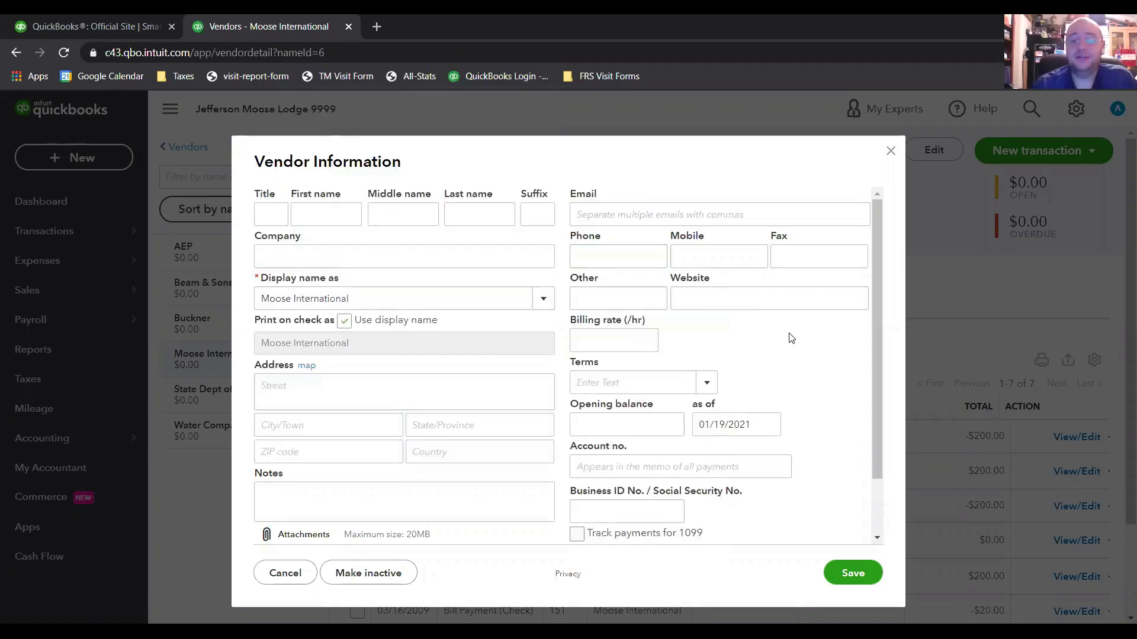
pyautogui.scroll(-2, 791, 338)
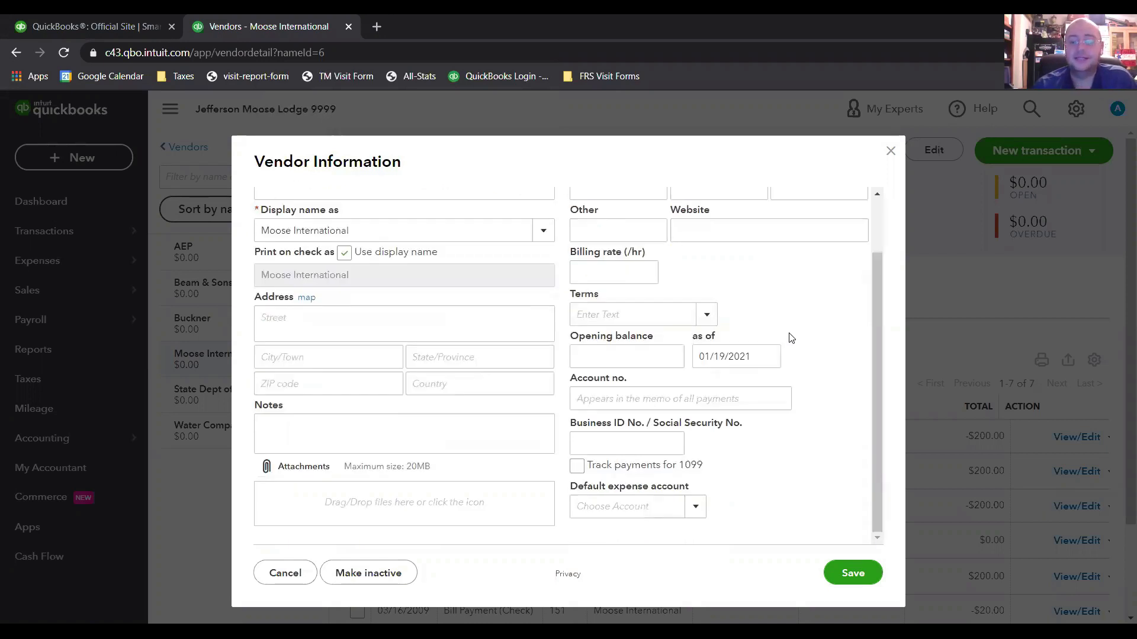
# - Enable 1099 tracking, enter Business ID 25-1234567, then close the form without saving
pyautogui.click(577, 468)
pyautogui.click(612, 445)
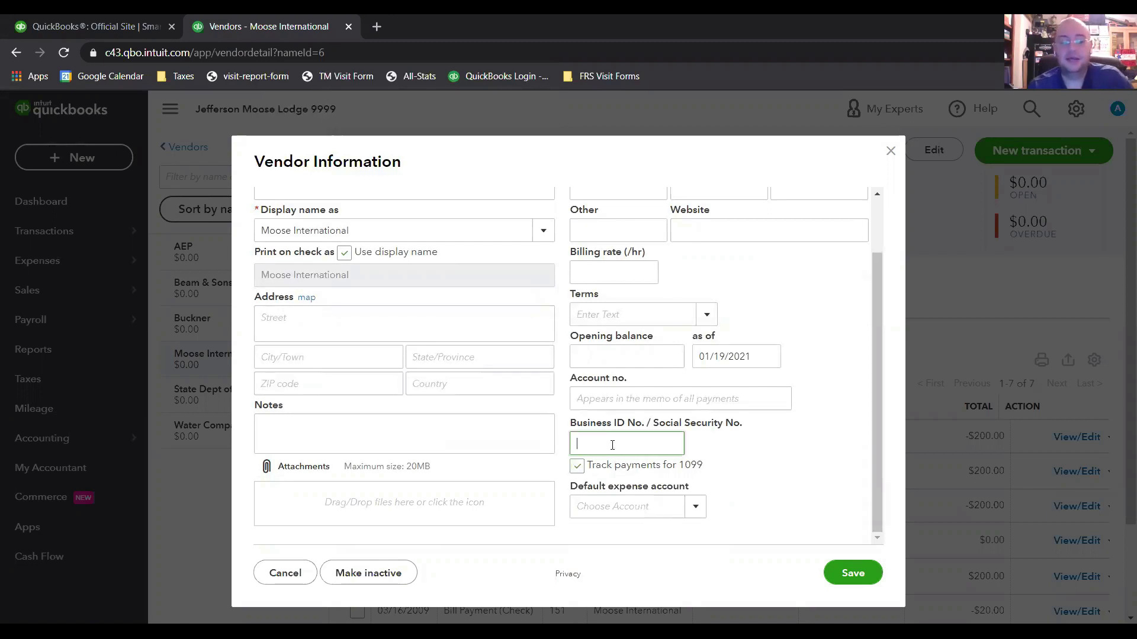
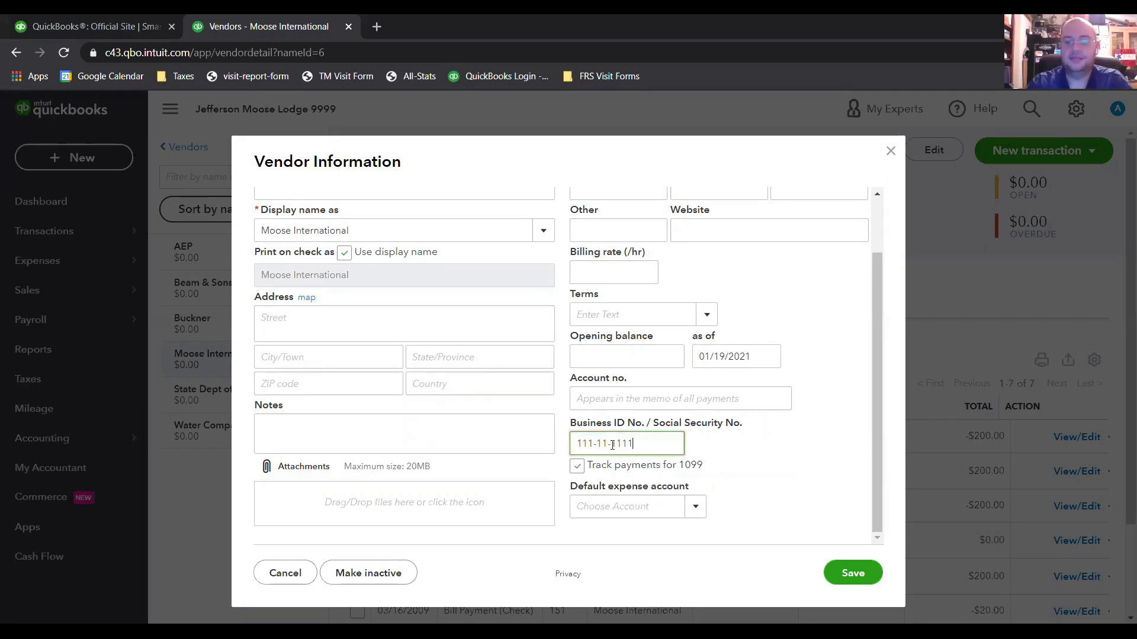
pyautogui.press('BackSpace')
pyautogui.hotkey('ctrl', 'a')
pyautogui.press('BackSpace')
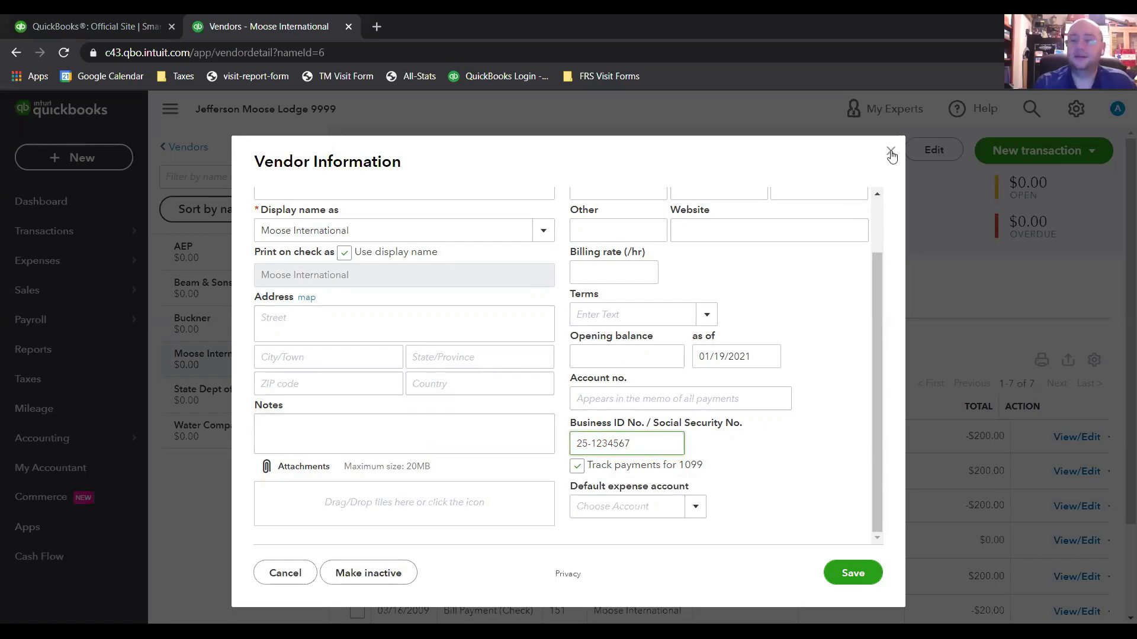
pyautogui.click(891, 154)
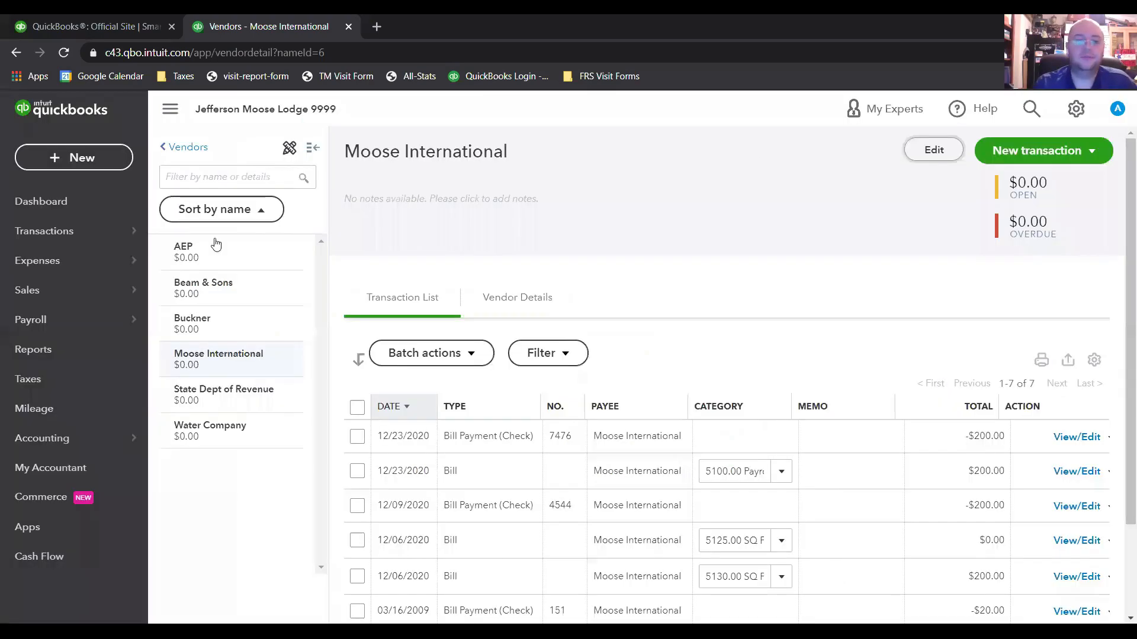
pyautogui.click(189, 149)
# - Look over the Vendors list and the Sales and Payroll menus, then go to Reports
pyautogui.scroll(-5, 932, 279)
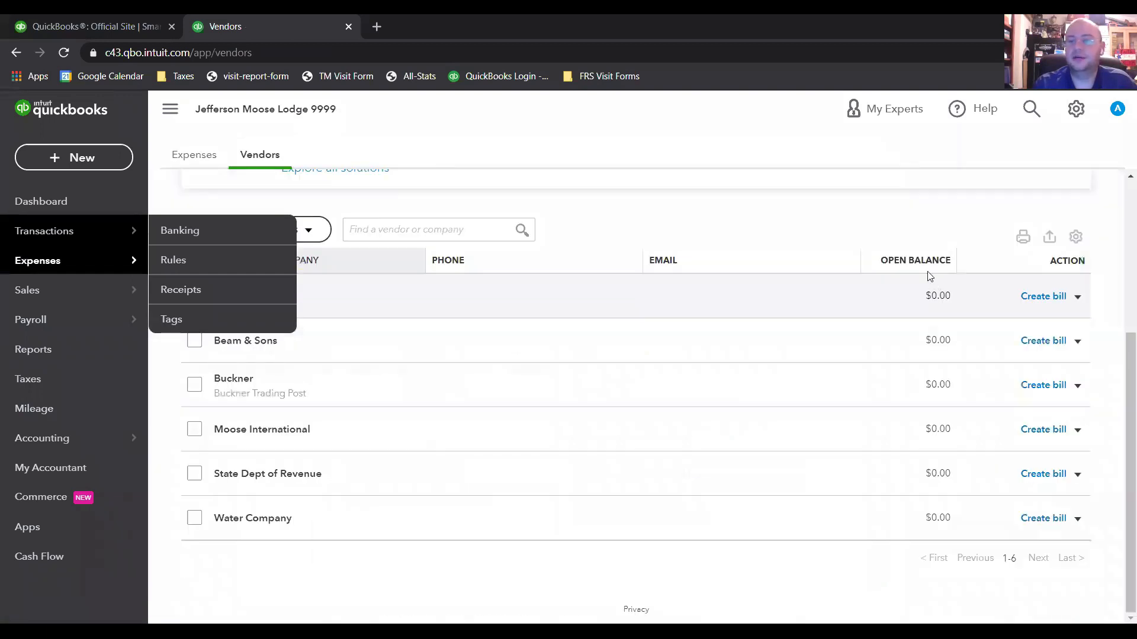
pyautogui.scroll(5, 892, 214)
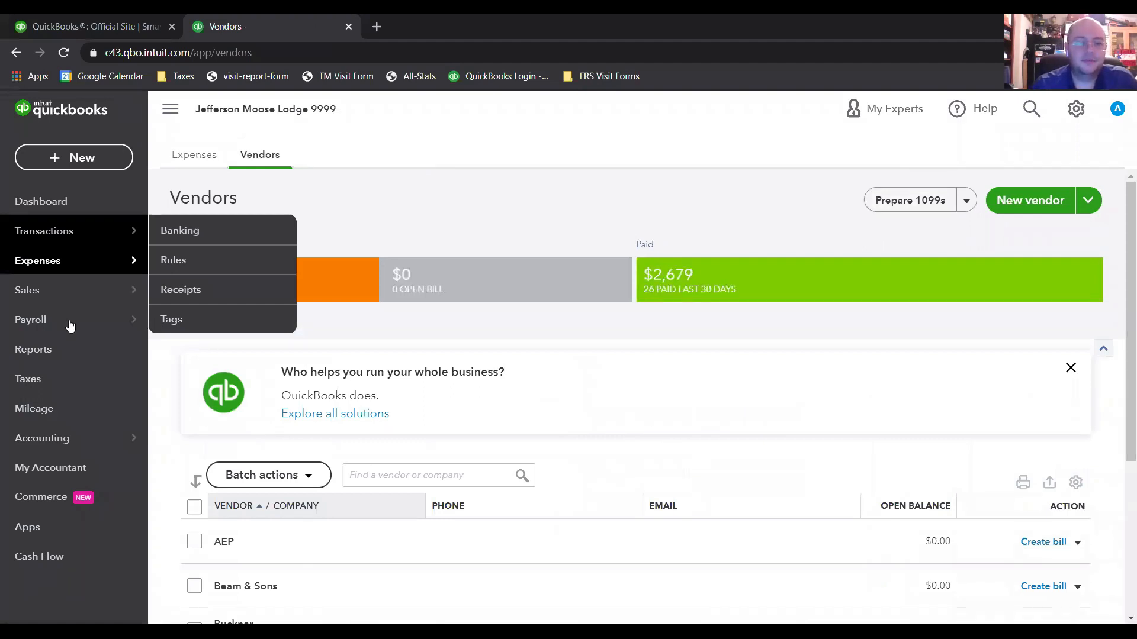
pyautogui.click(58, 291)
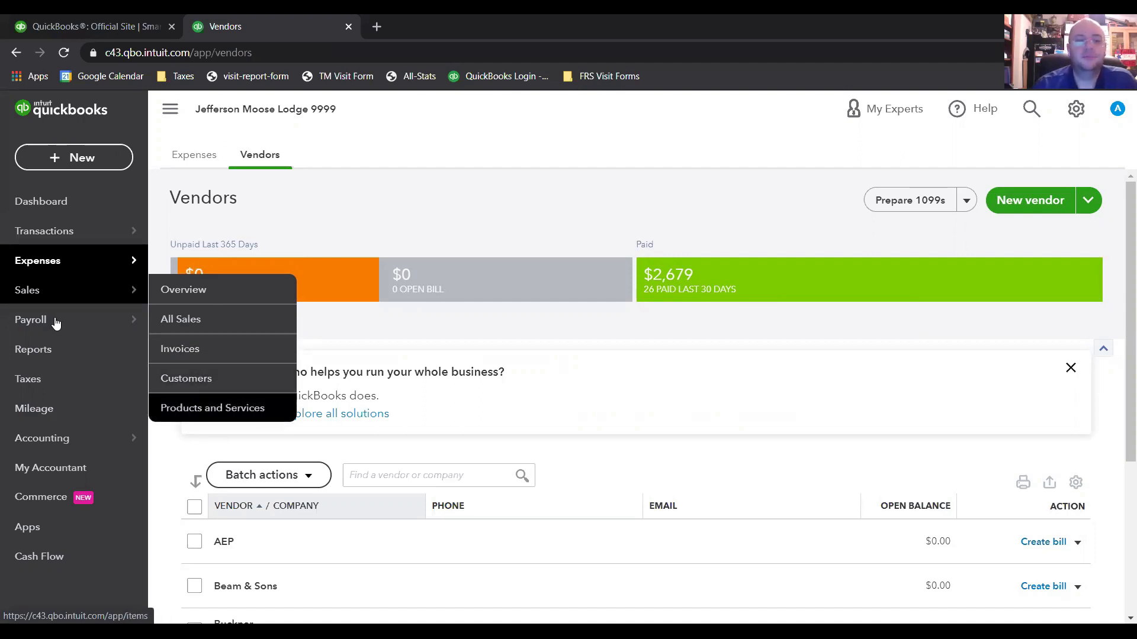
pyautogui.moveTo(55, 320)
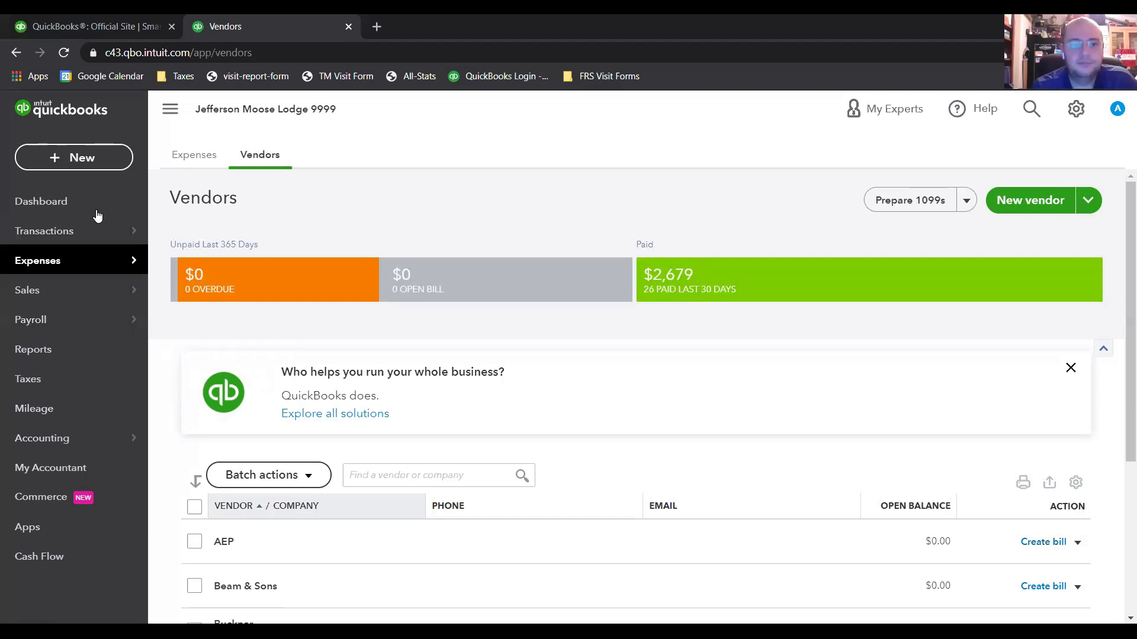
pyautogui.click(74, 363)
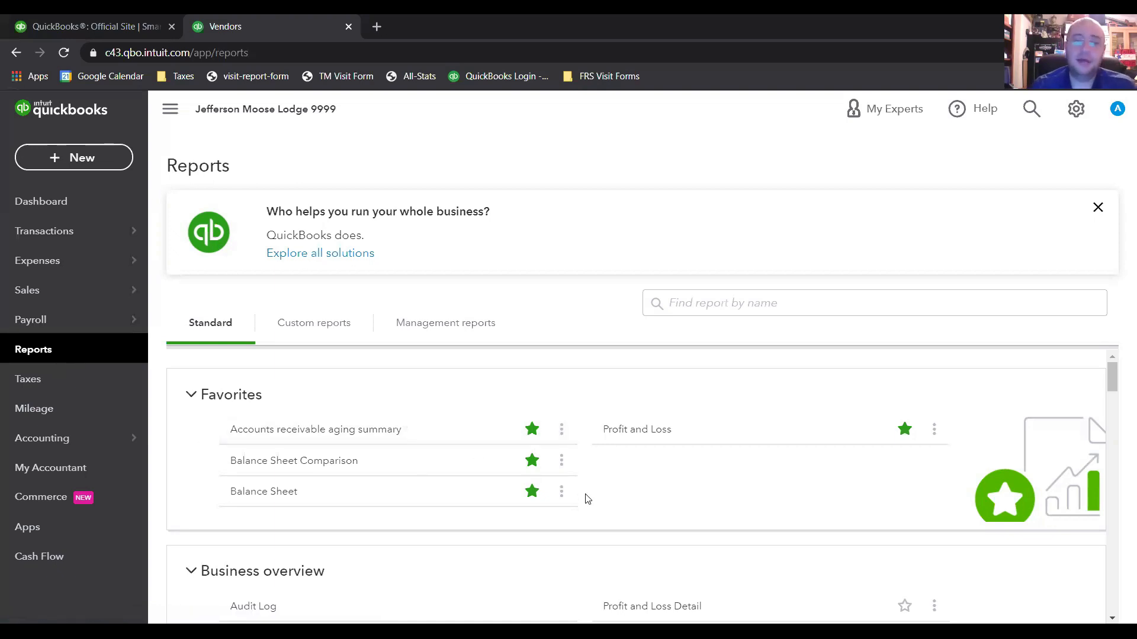
# - Scroll the Reports page, view the empty Custom reports list, then return to Standard reports
pyautogui.scroll(-3, 586, 495)
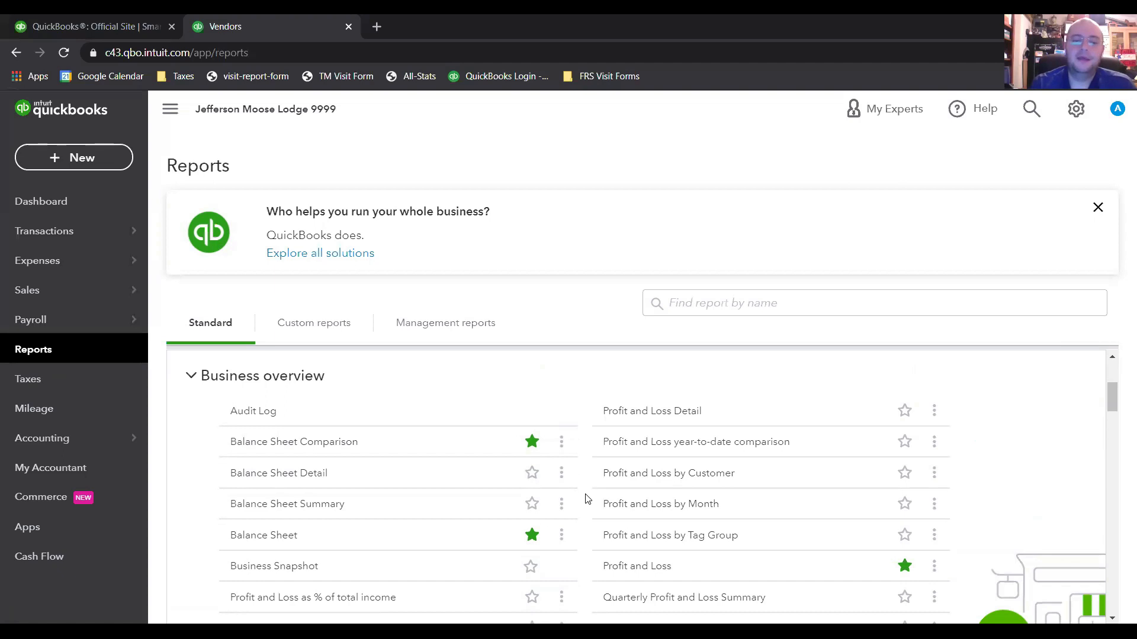
pyautogui.scroll(-7, 587, 500)
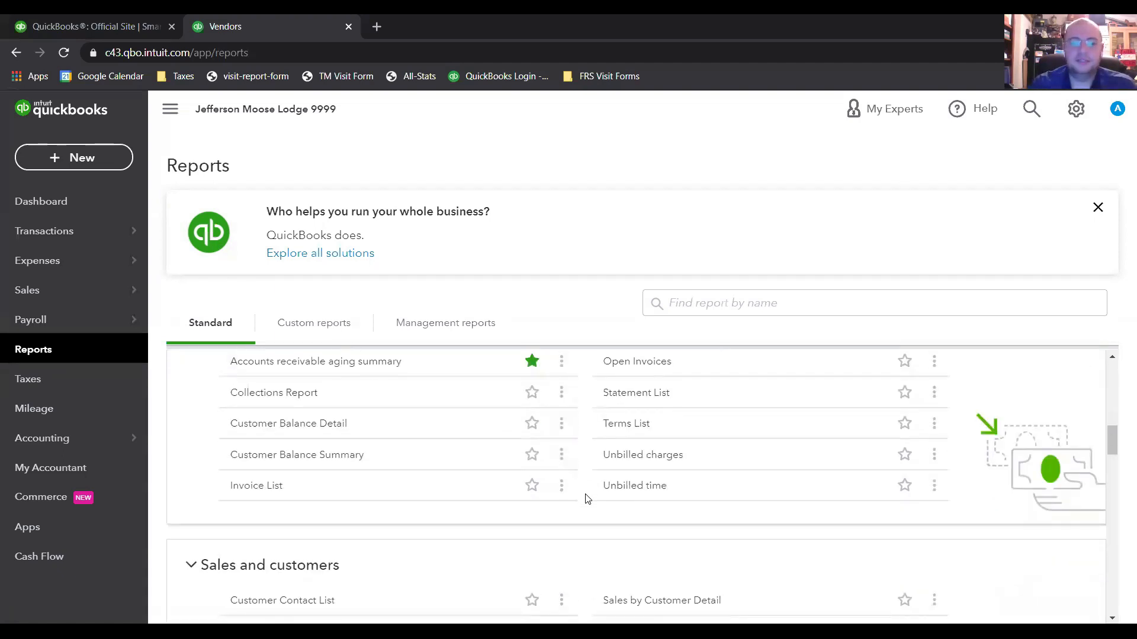
pyautogui.scroll(-2, 587, 499)
pyautogui.scroll(3, 586, 499)
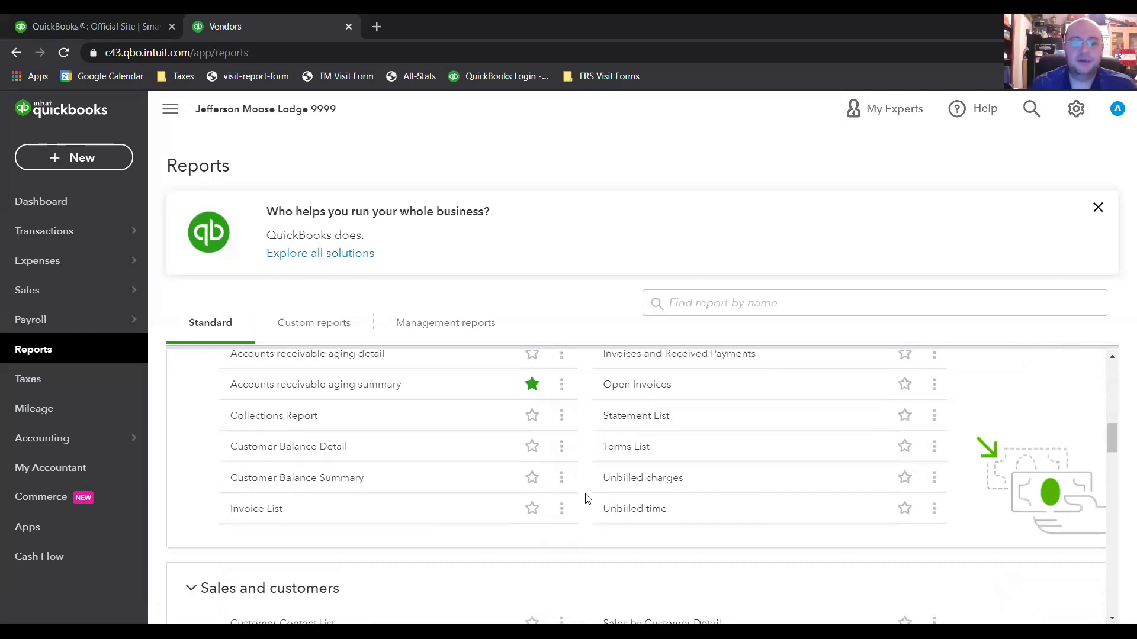
pyautogui.scroll(8, 305, 345)
pyautogui.click(298, 331)
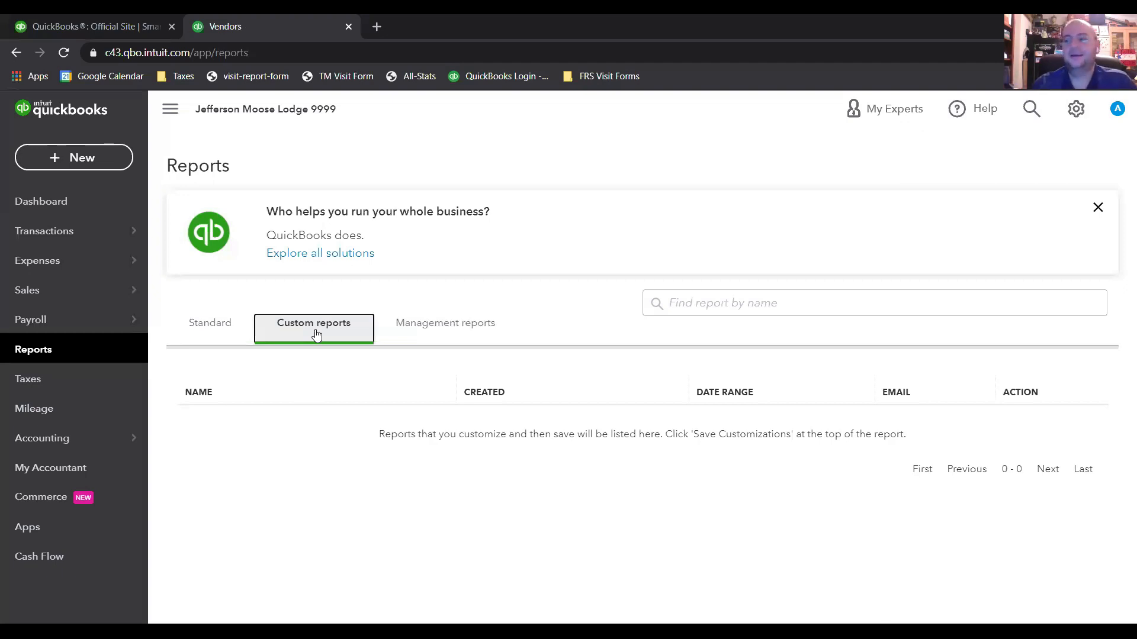
pyautogui.click(223, 327)
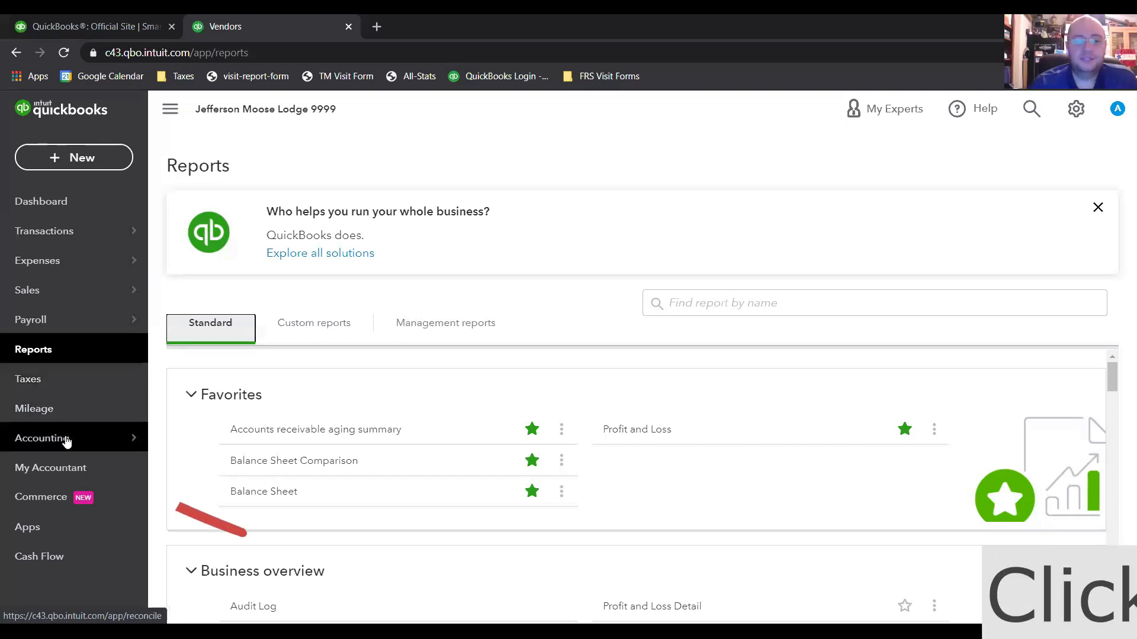
# - Bring up the company settings menu showing Your Company, Lists, Tools and Profile
pyautogui.moveTo(63, 439)
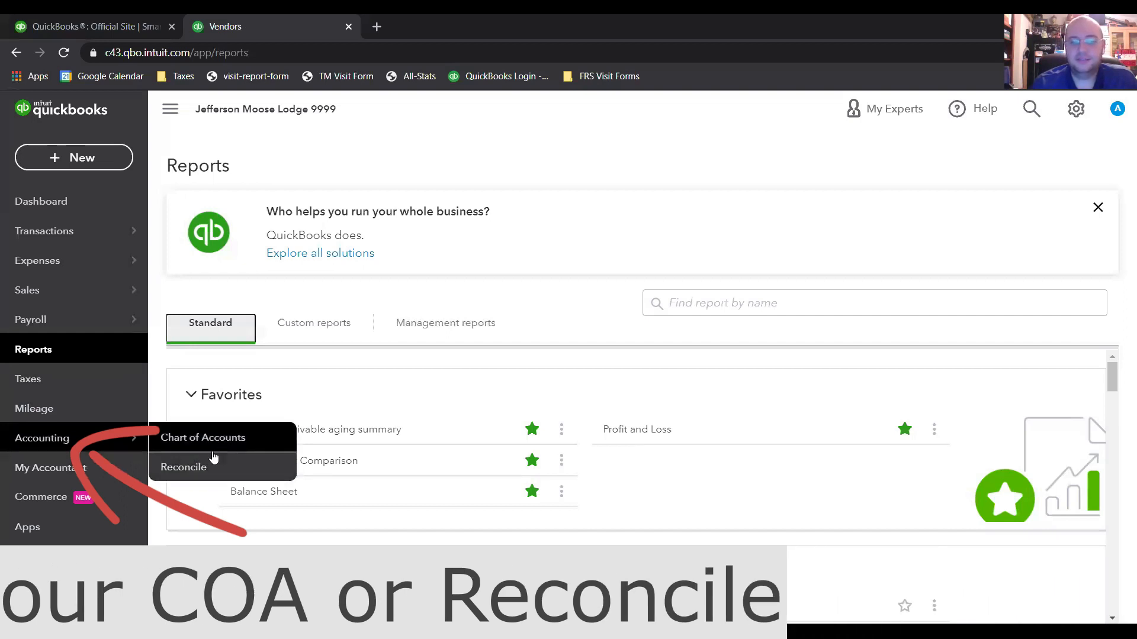
pyautogui.click(1075, 109)
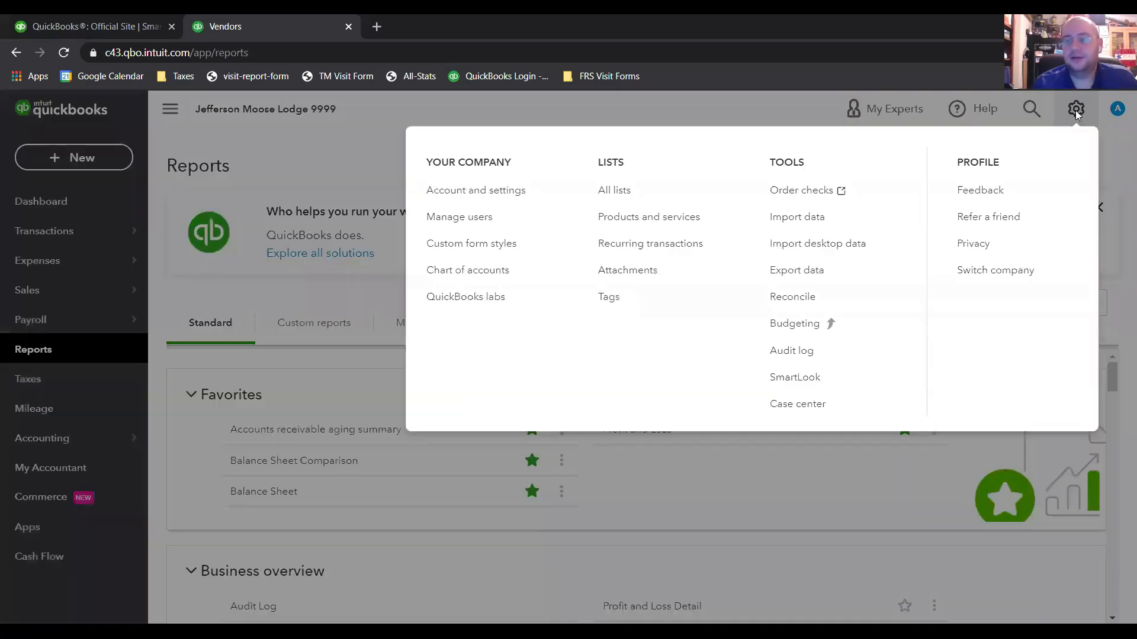
pyautogui.click(122, 468)
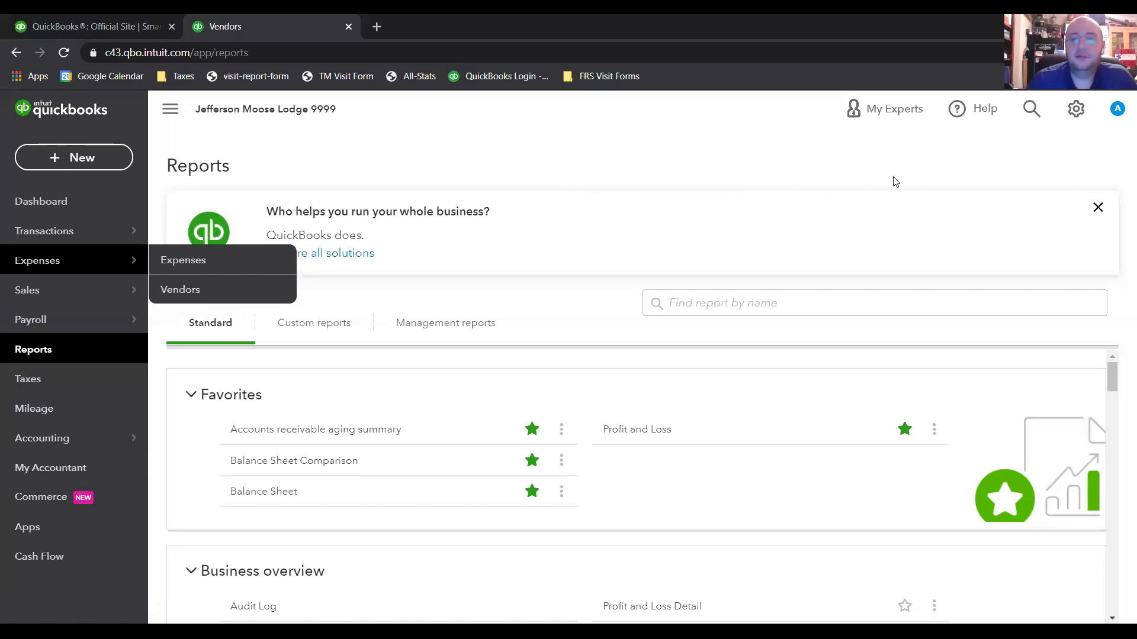
# - Go from the transaction search panel to the Advanced Search page
pyautogui.click(1031, 110)
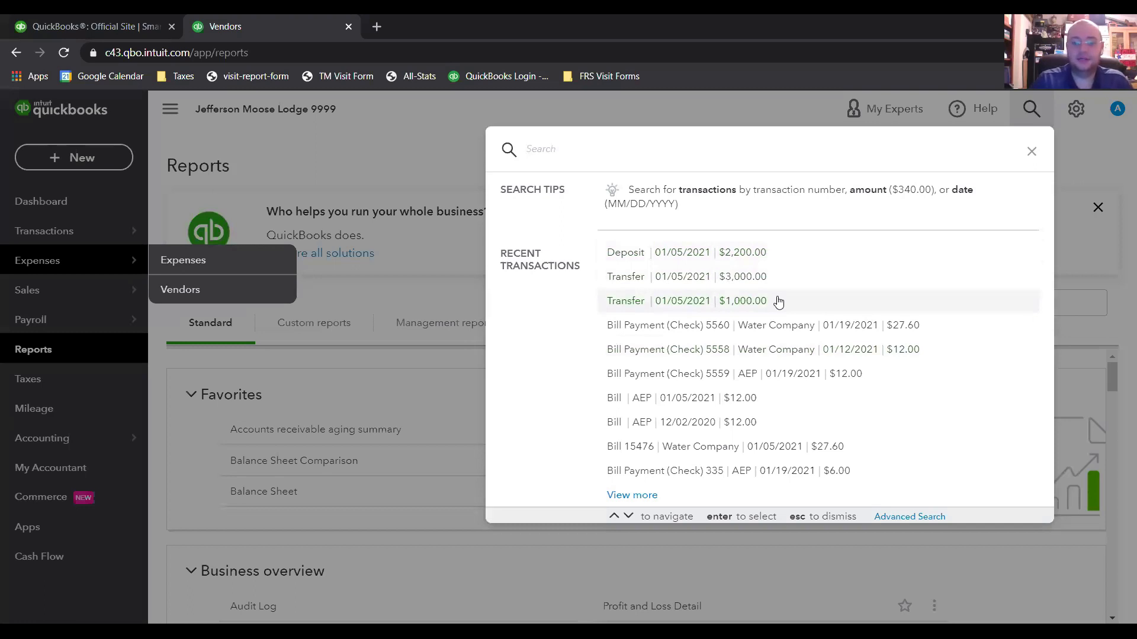
pyautogui.click(899, 518)
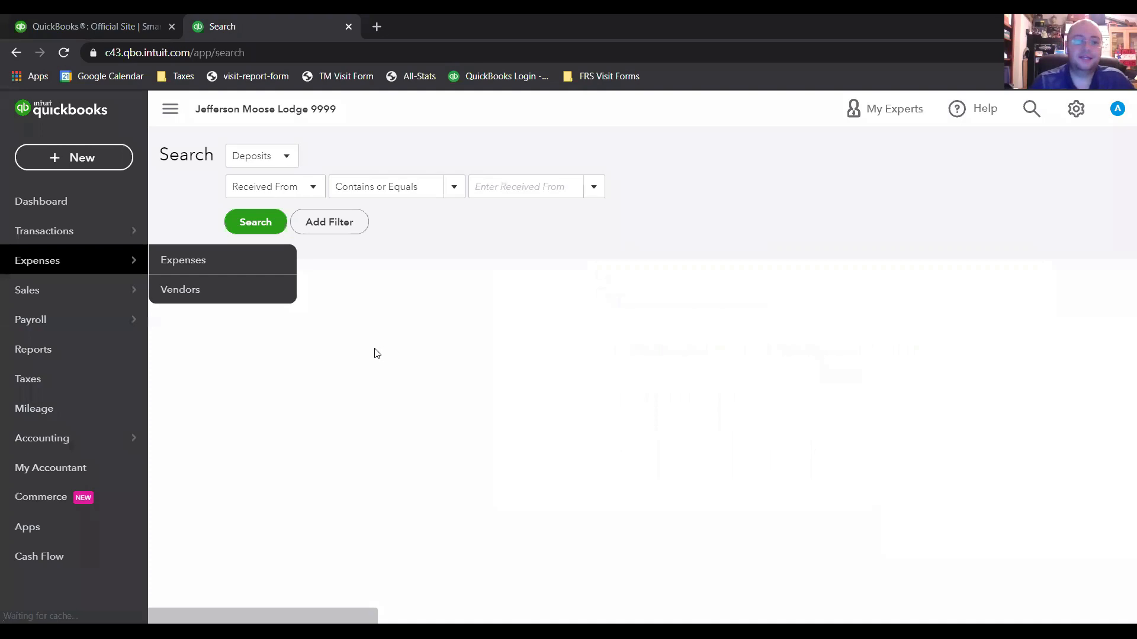
# - Search Deposits with Received From set to Dues, returning 9 matching deposits
pyautogui.moveTo(107, 247)
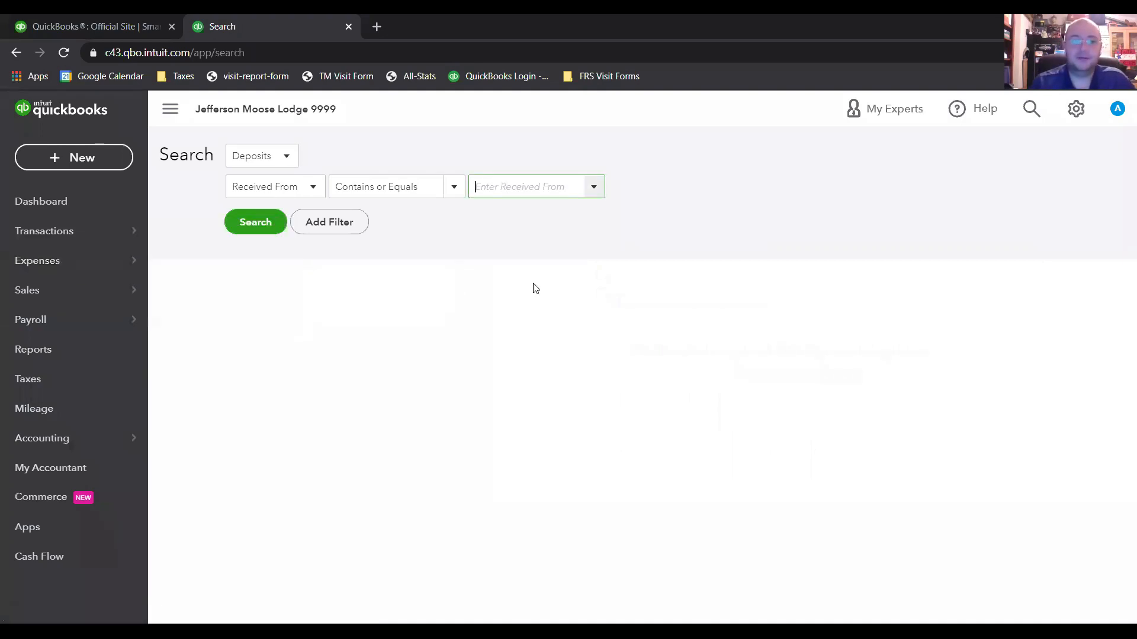
pyautogui.click(287, 157)
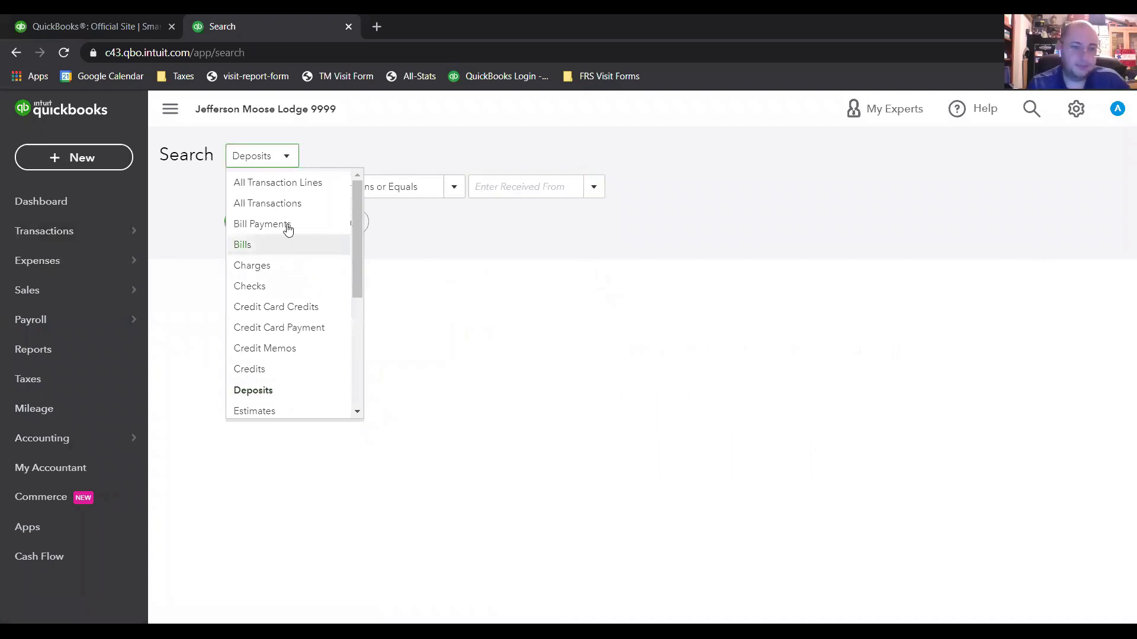
pyautogui.click(449, 198)
pyautogui.click(449, 197)
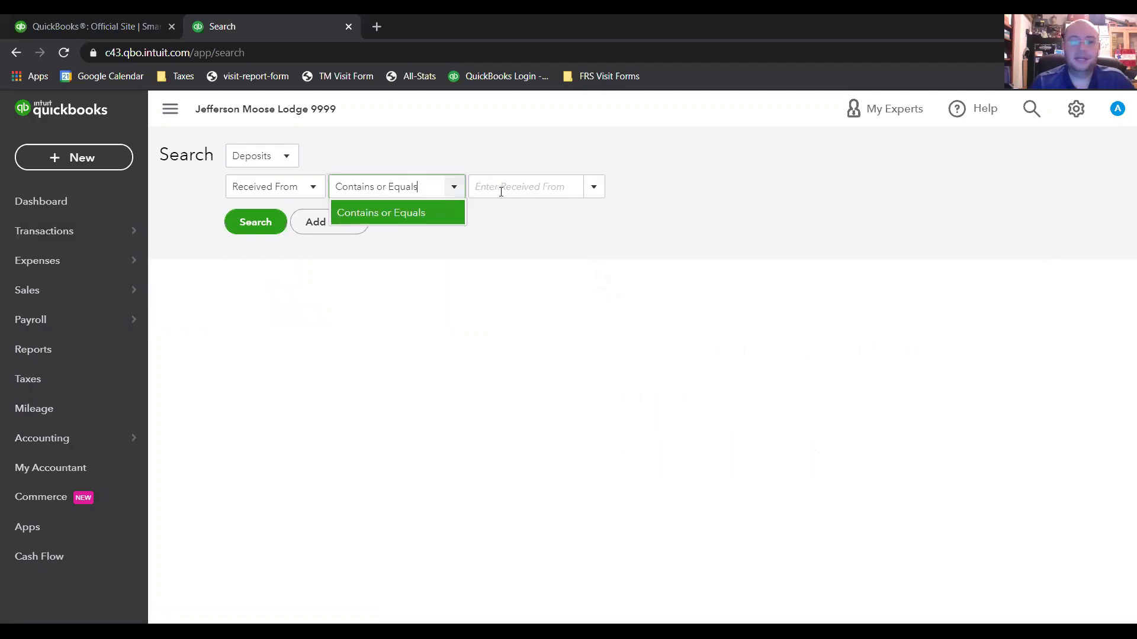
pyautogui.click(591, 200)
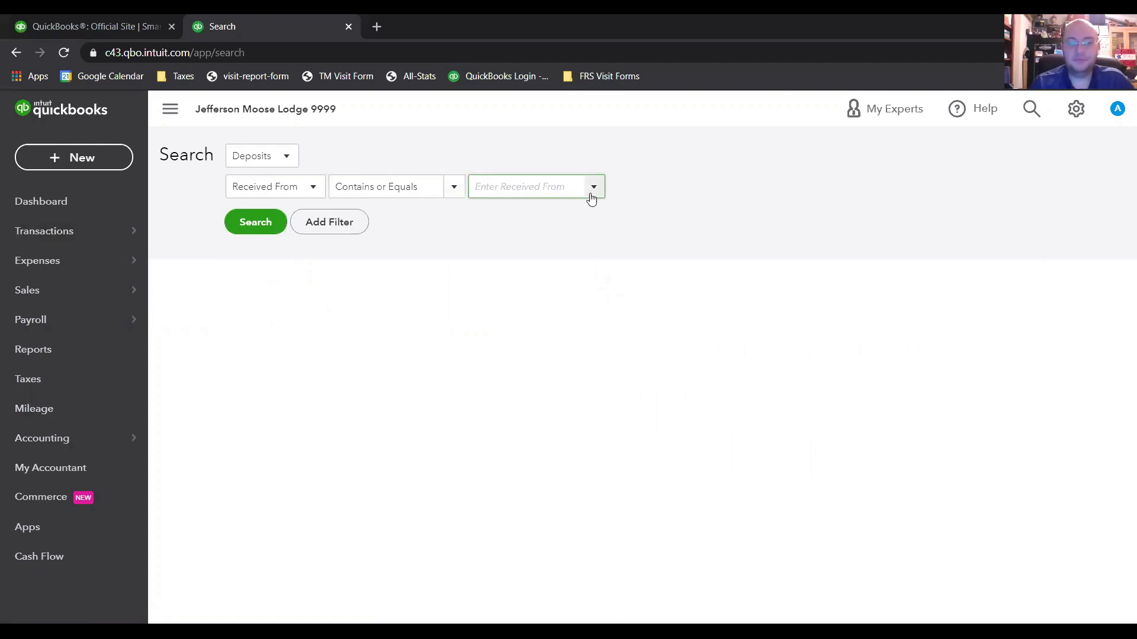
pyautogui.click(592, 197)
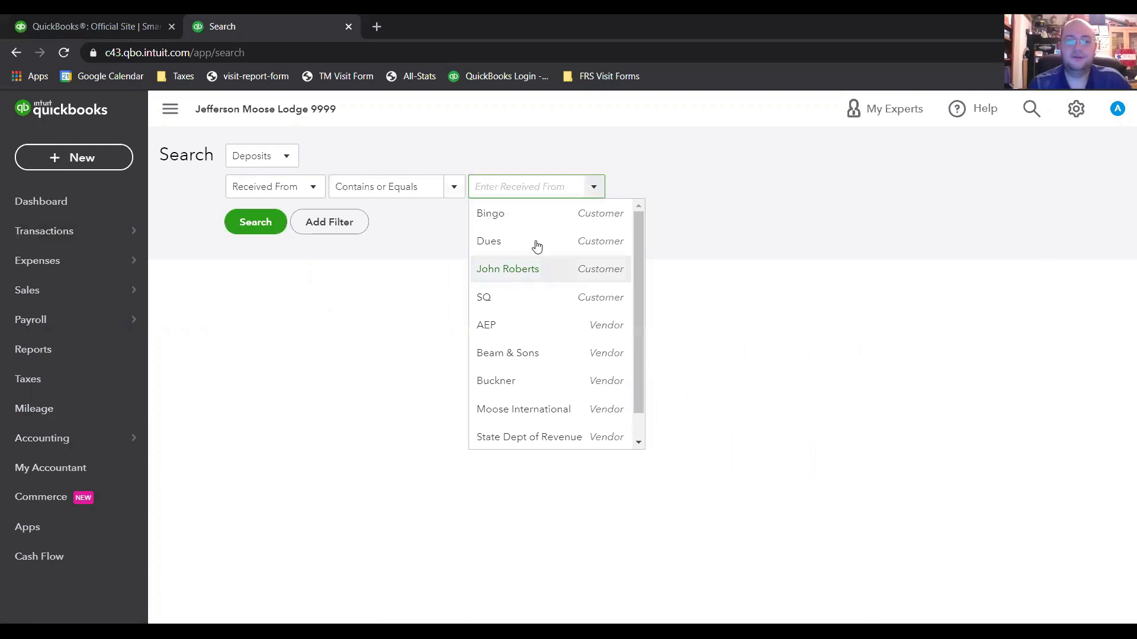
pyautogui.click(536, 242)
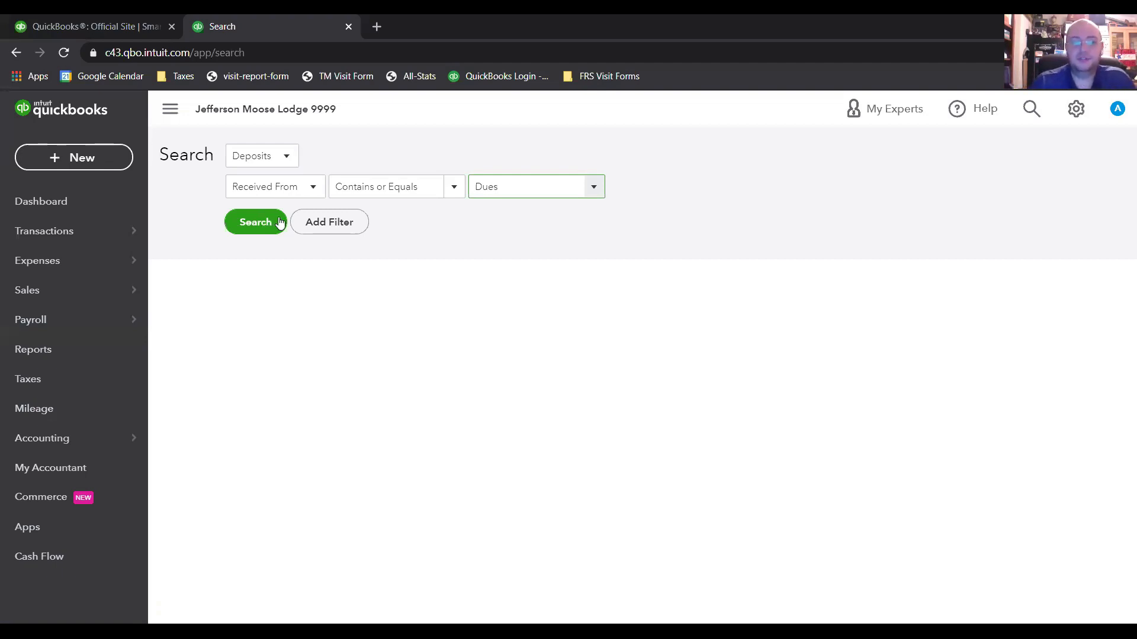
pyautogui.click(337, 230)
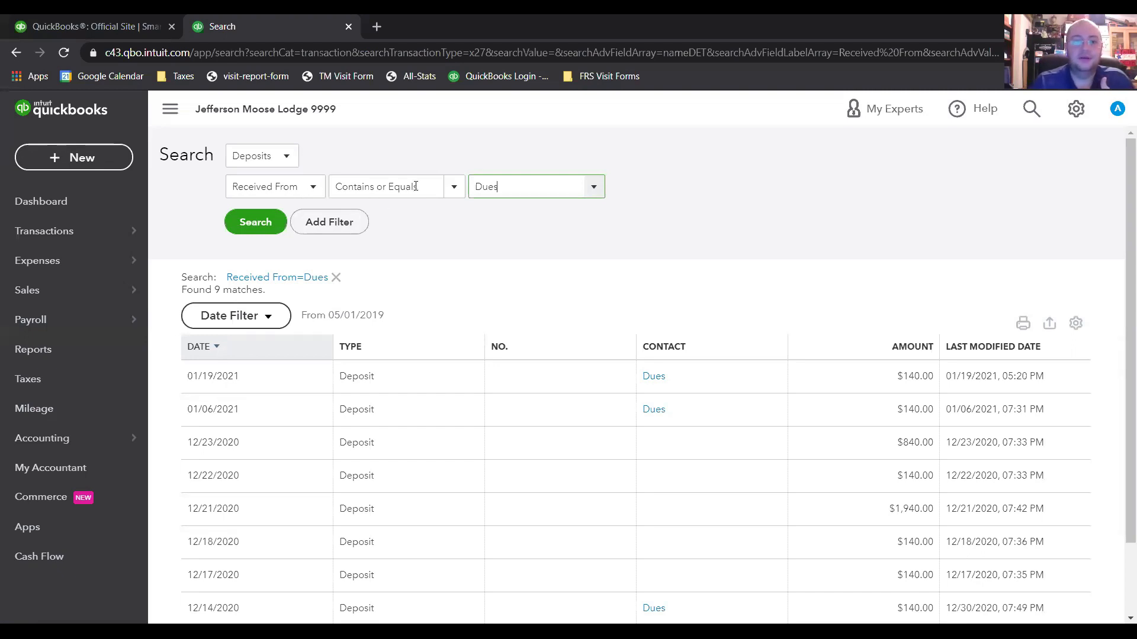
# - Search transactions by Description/Memo for a member's name, check the Dues customer record, then return to the dashboard
pyautogui.click(312, 187)
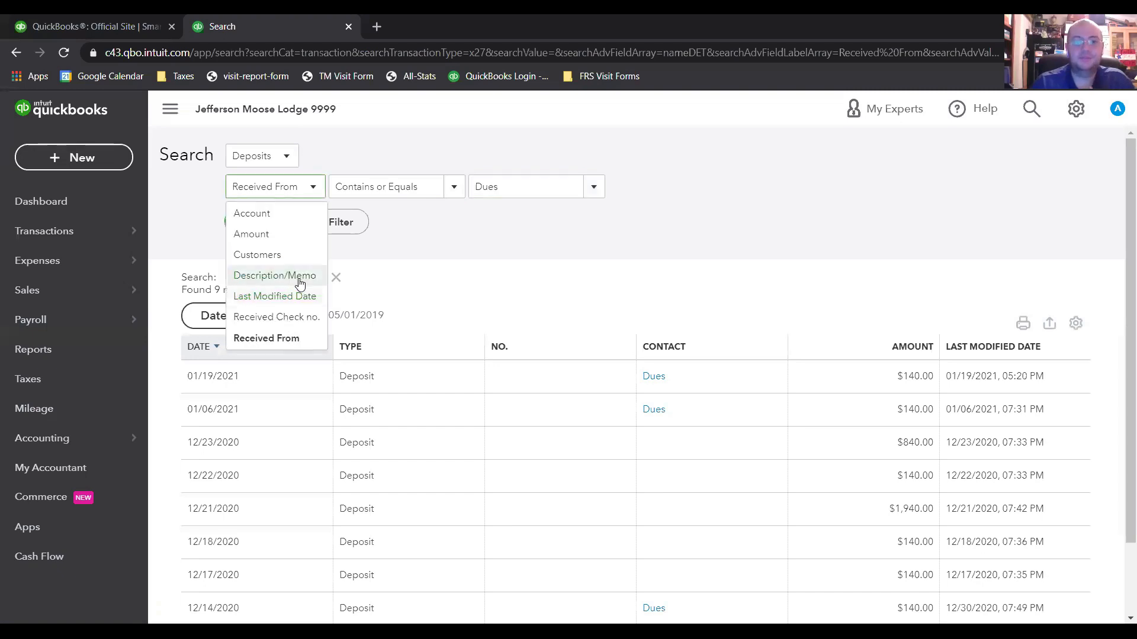
pyautogui.click(299, 283)
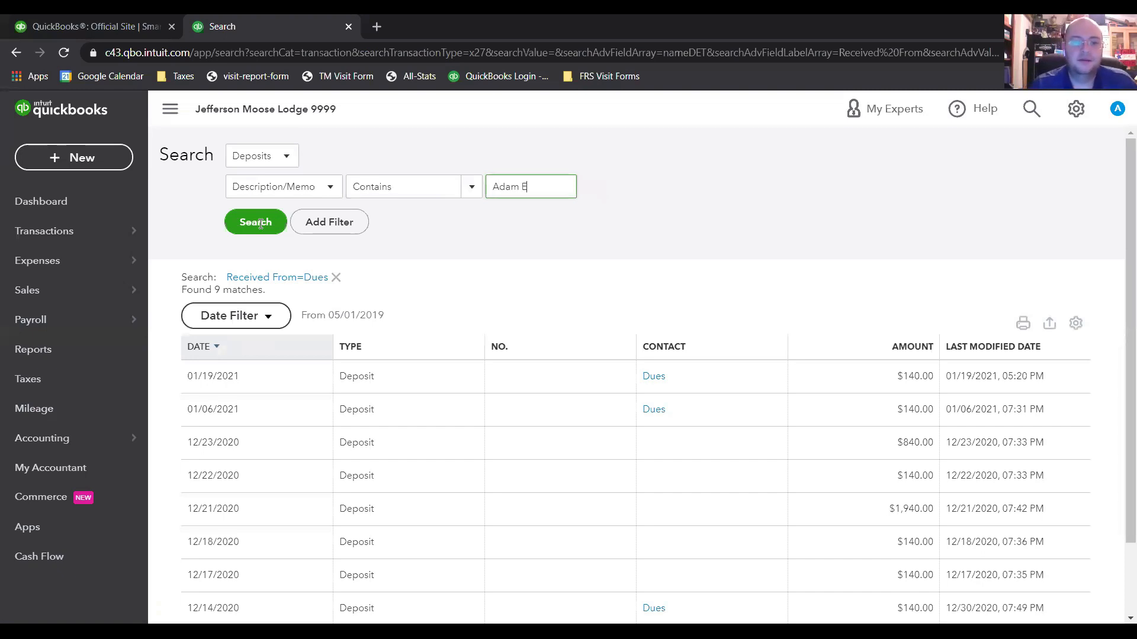
pyautogui.press('Return')
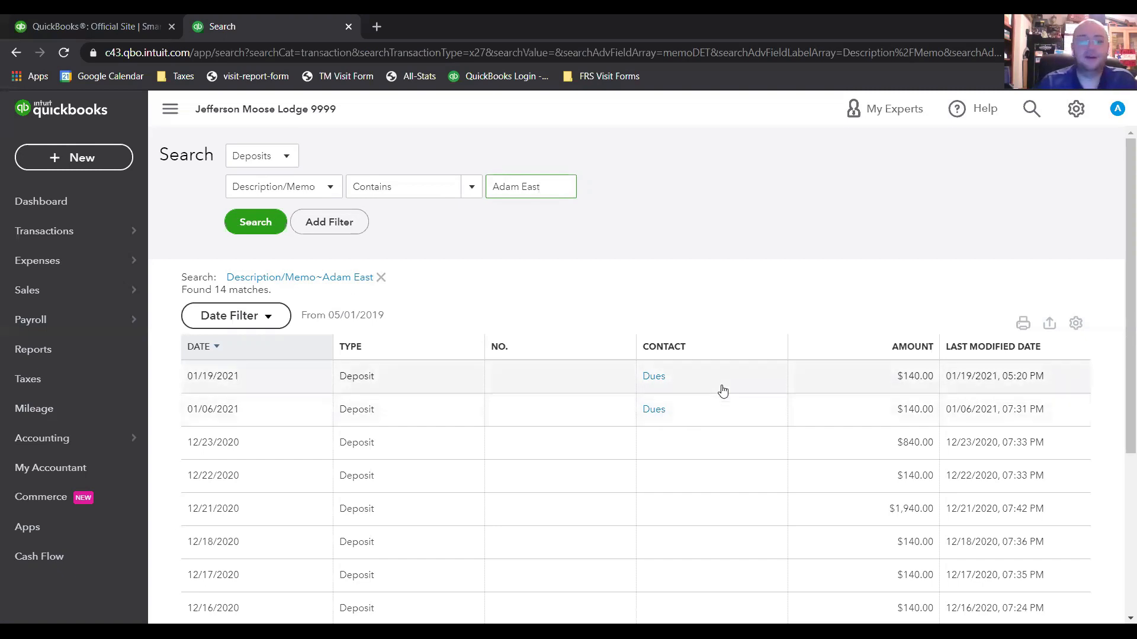
pyautogui.click(661, 385)
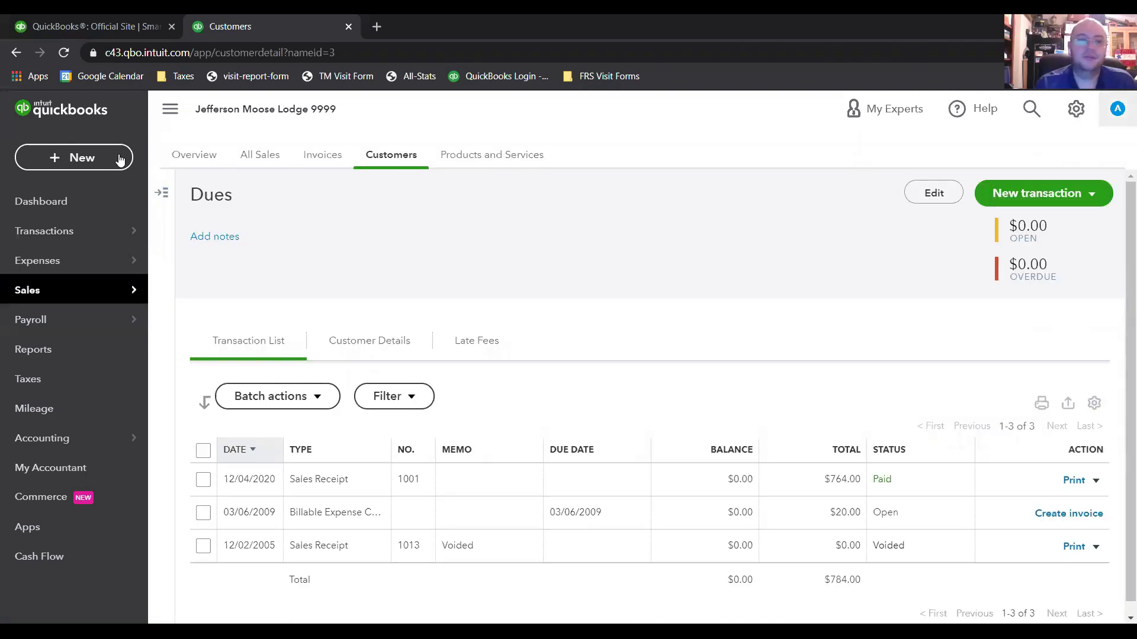
pyautogui.click(70, 200)
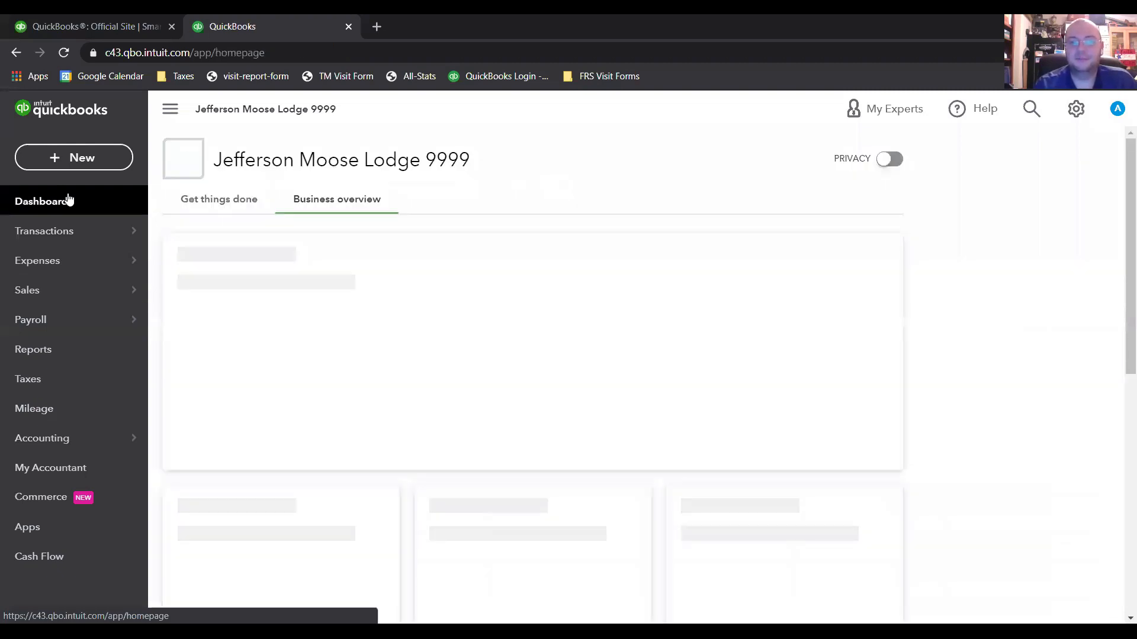